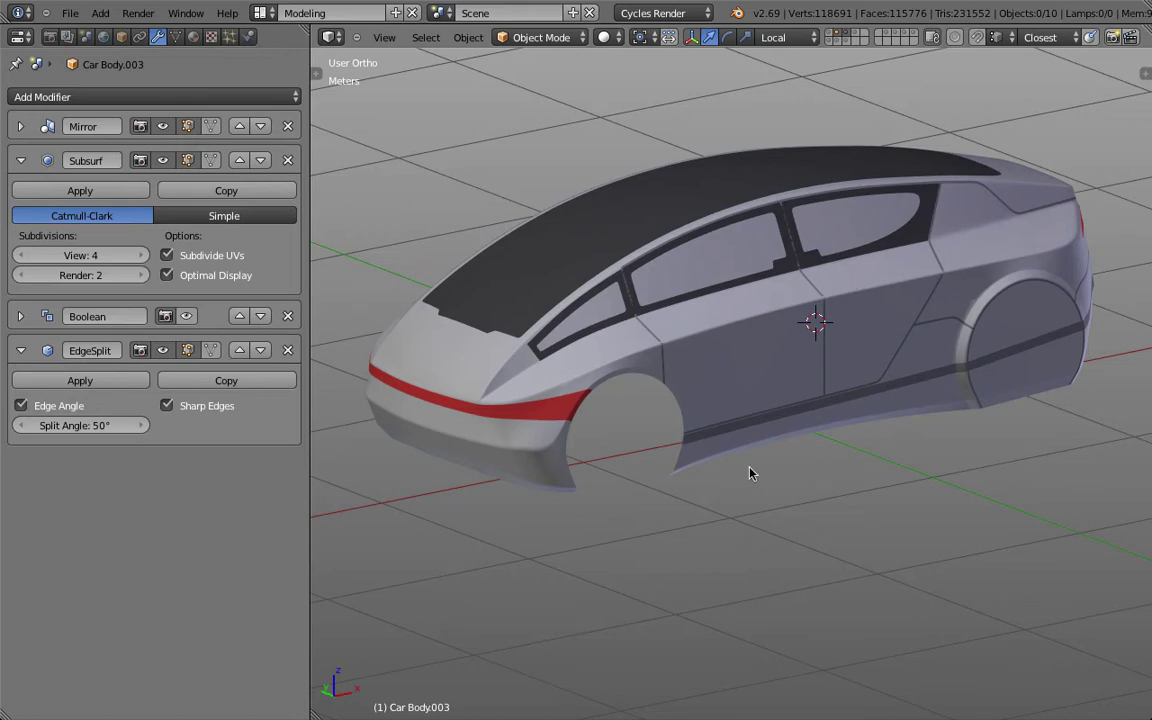
- Select the Parting Lines curves on the car body to display their Subsurf and Shrinkwrap modifiers
right_click(823, 344)
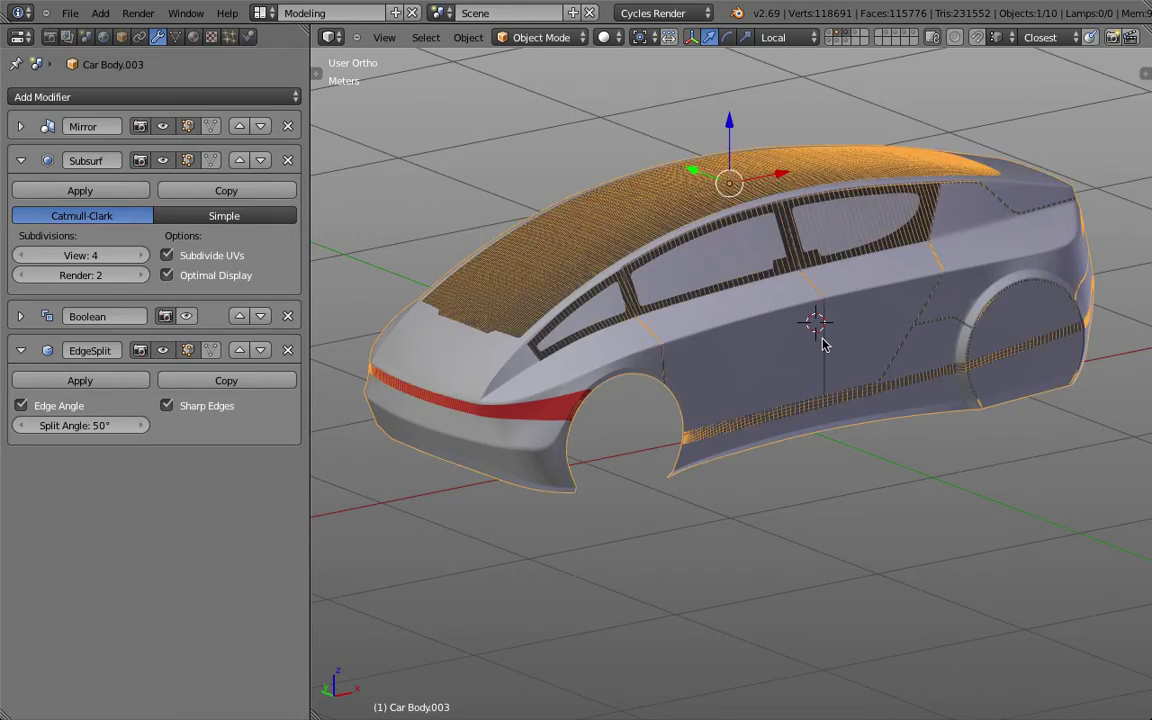
right_click(823, 344)
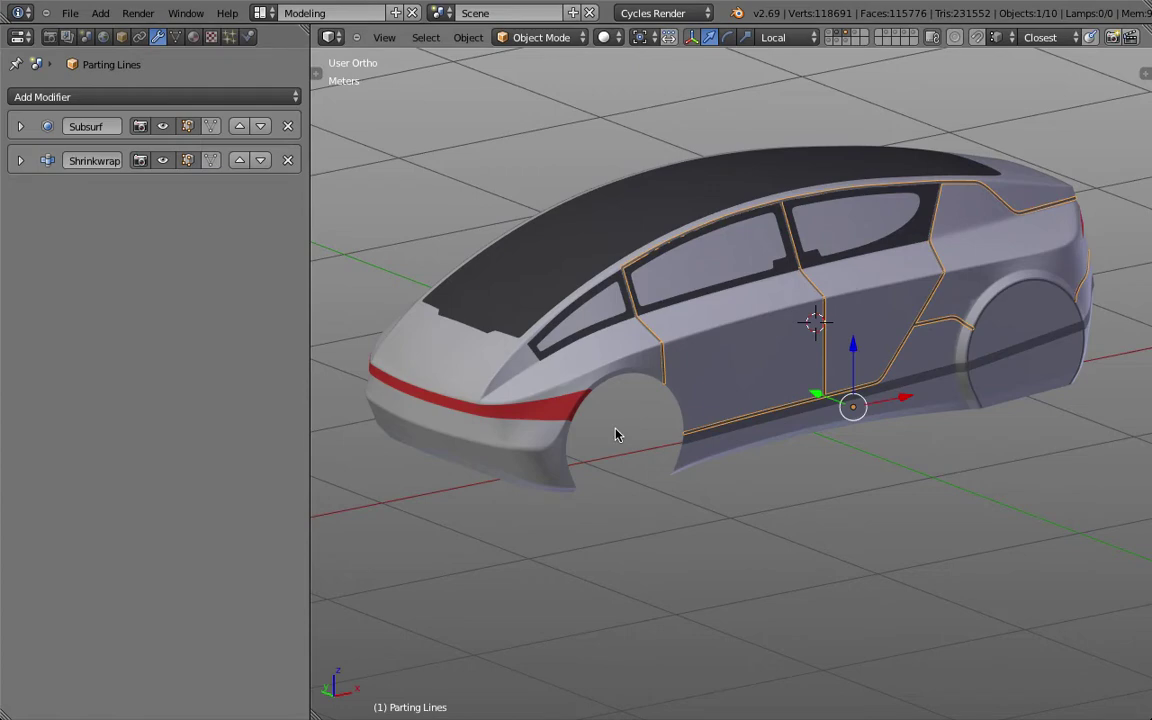
- Collapse the car body's Subsurf panel and pick out the Parting Lines object using wireframe view
key(KP_1)
key(a)
middle_drag(638, 347, 735, 347)
right_click(735, 347)
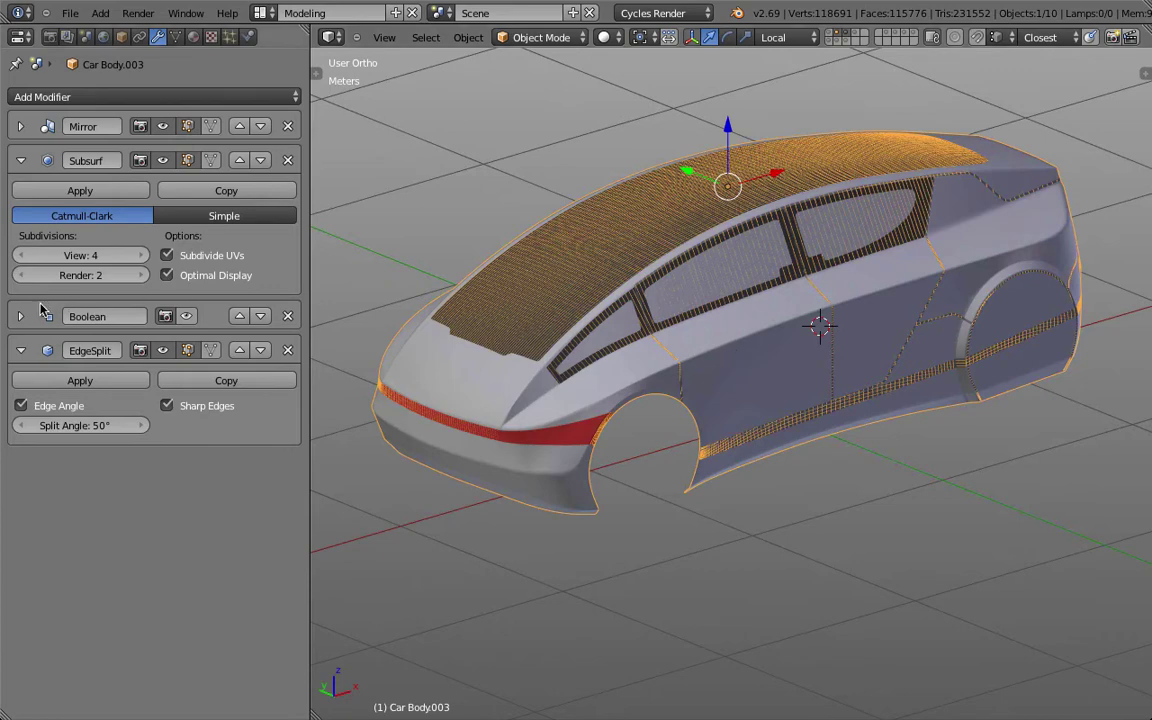
click(20, 160)
key(a)
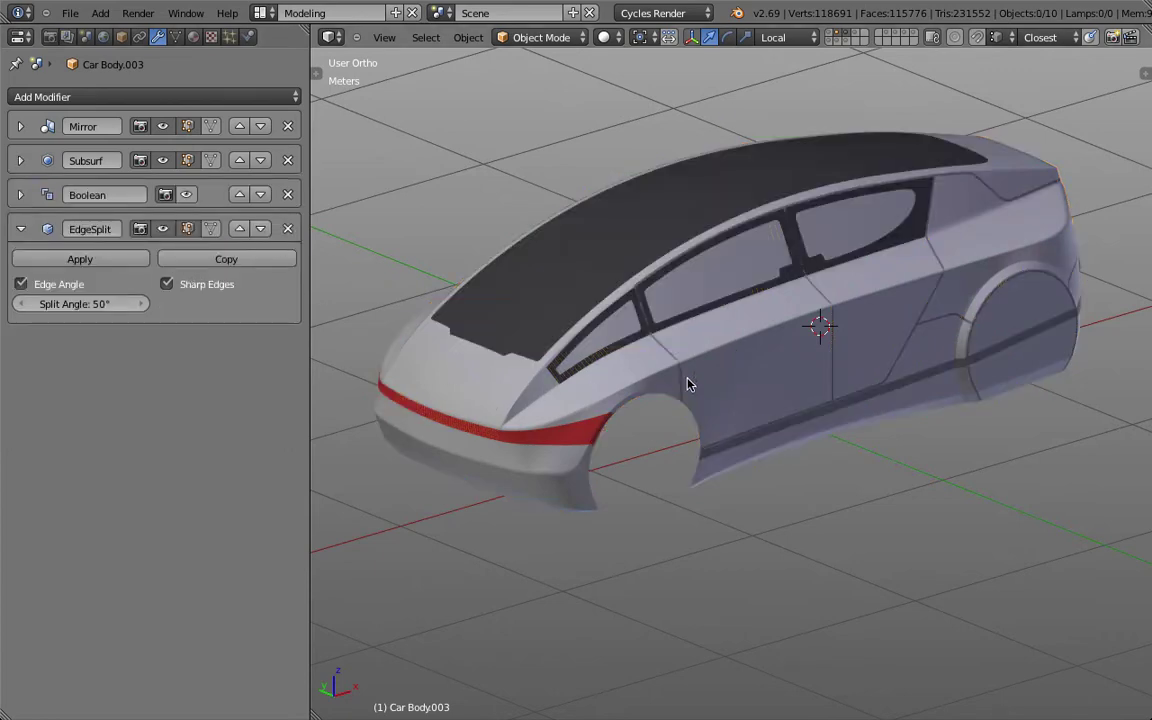
right_click(681, 378)
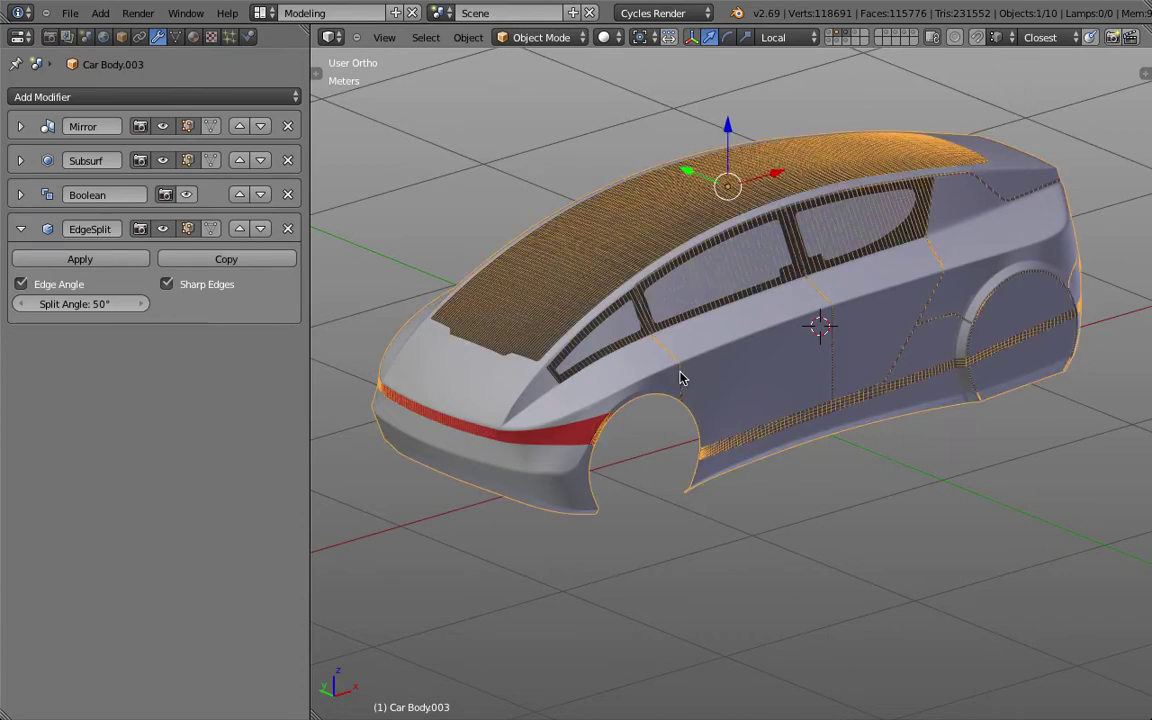
key(z)
right_click(683, 437)
key(z)
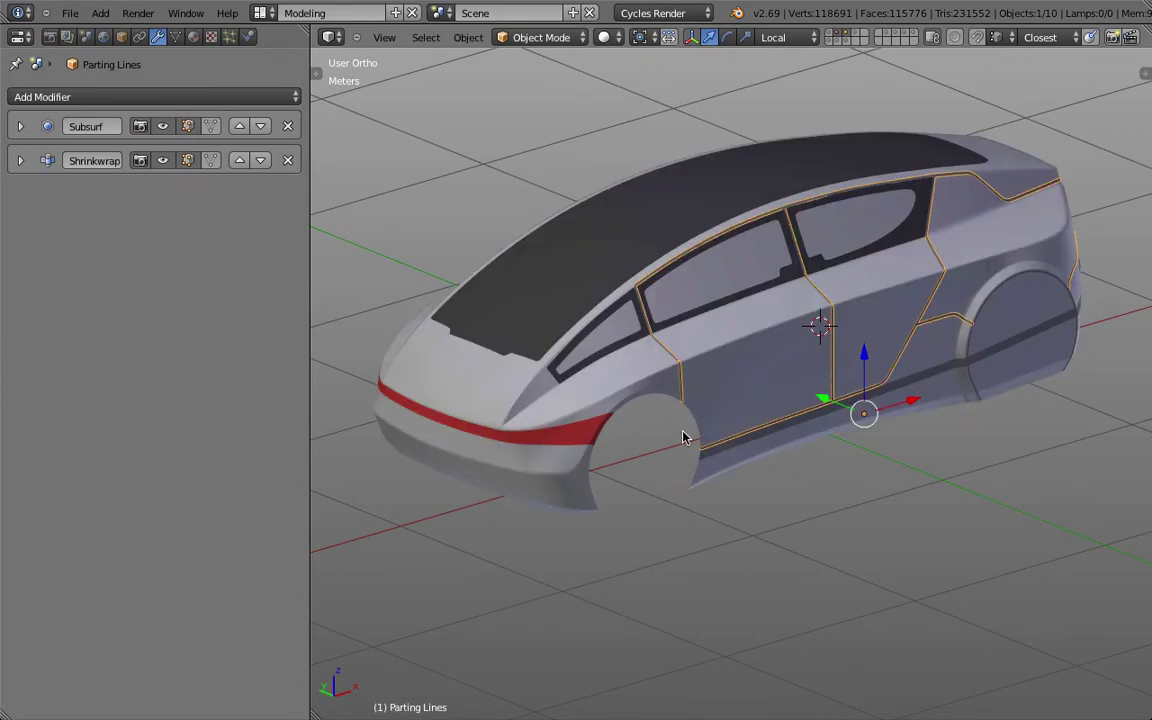
- Inspect the Parting Lines curves in Edit Mode and review their Shrinkwrap onto Car Body.003 with -0.001 offset
key(Tab)
middle_drag(683, 432, 800, 501)
key(Tab)
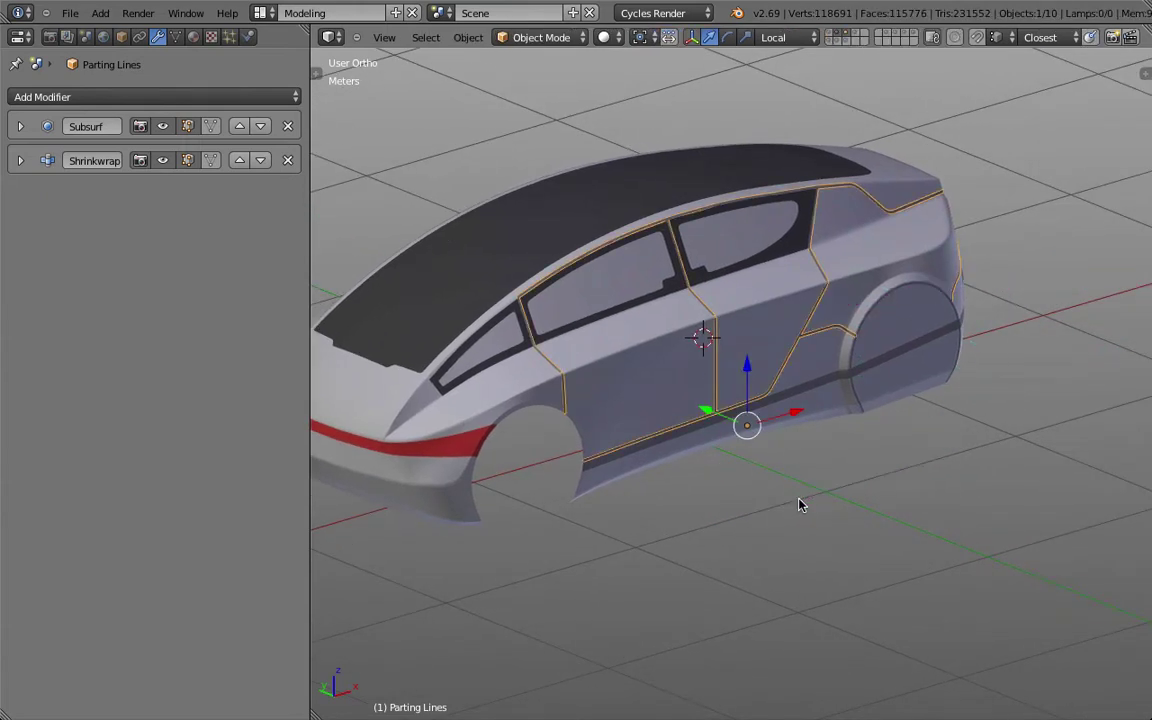
click(20, 160)
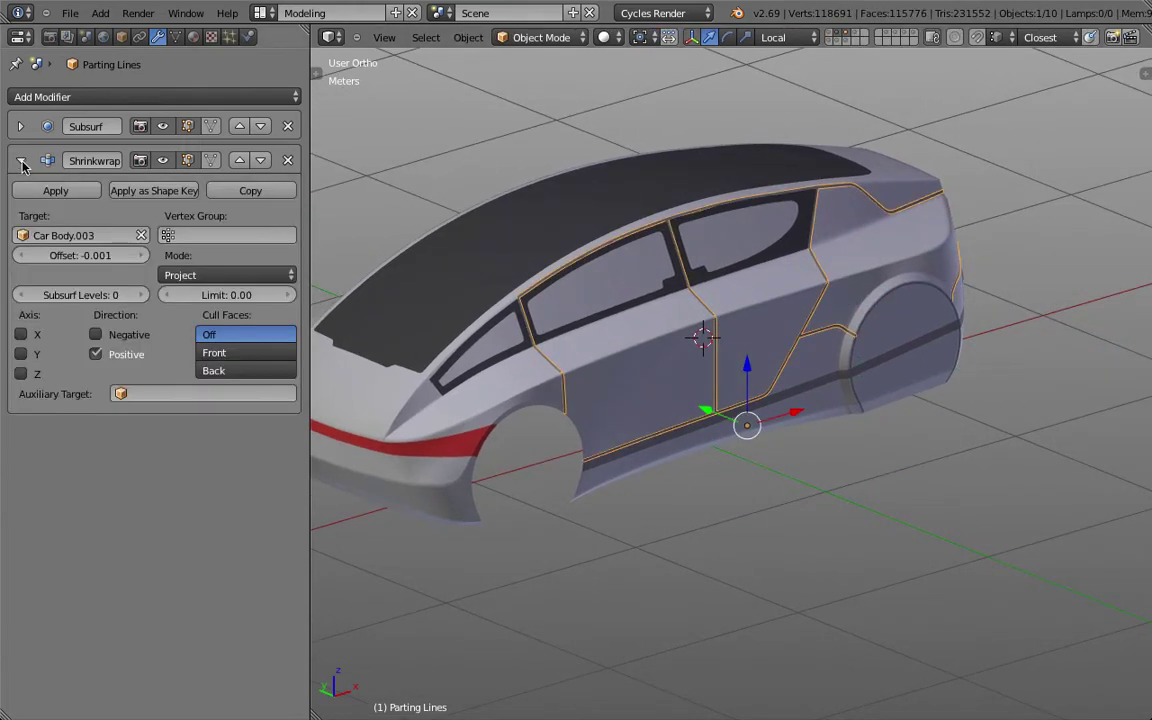
right_click(607, 355)
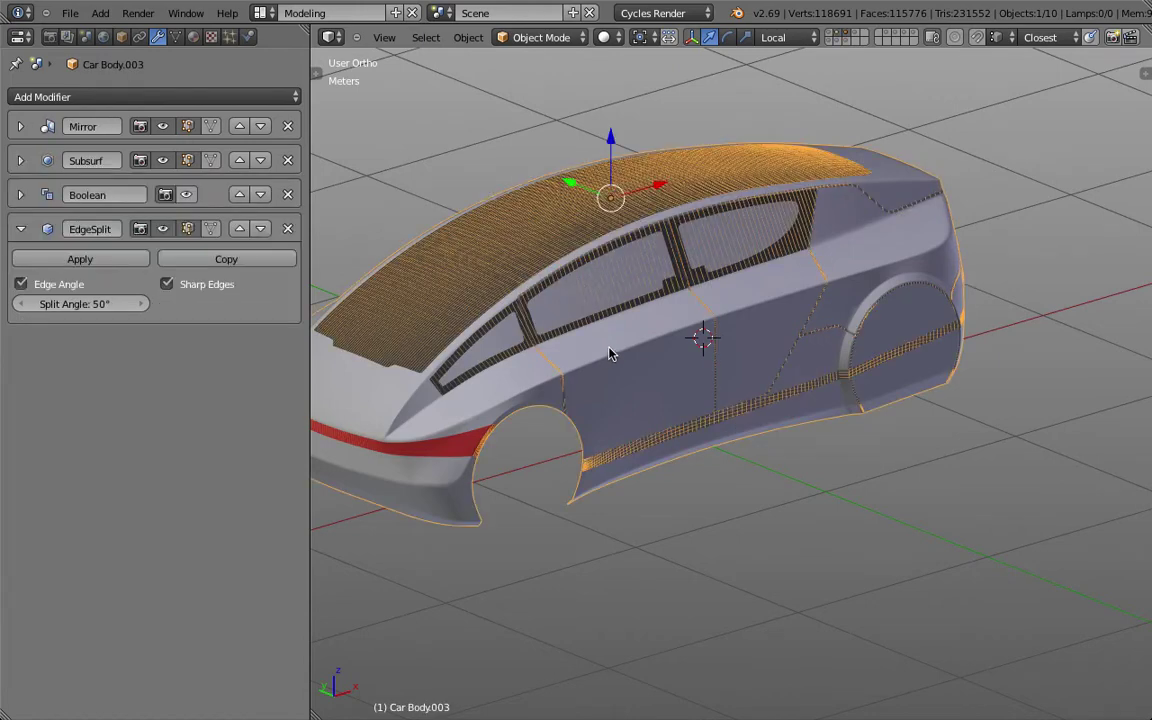
right_click(562, 390)
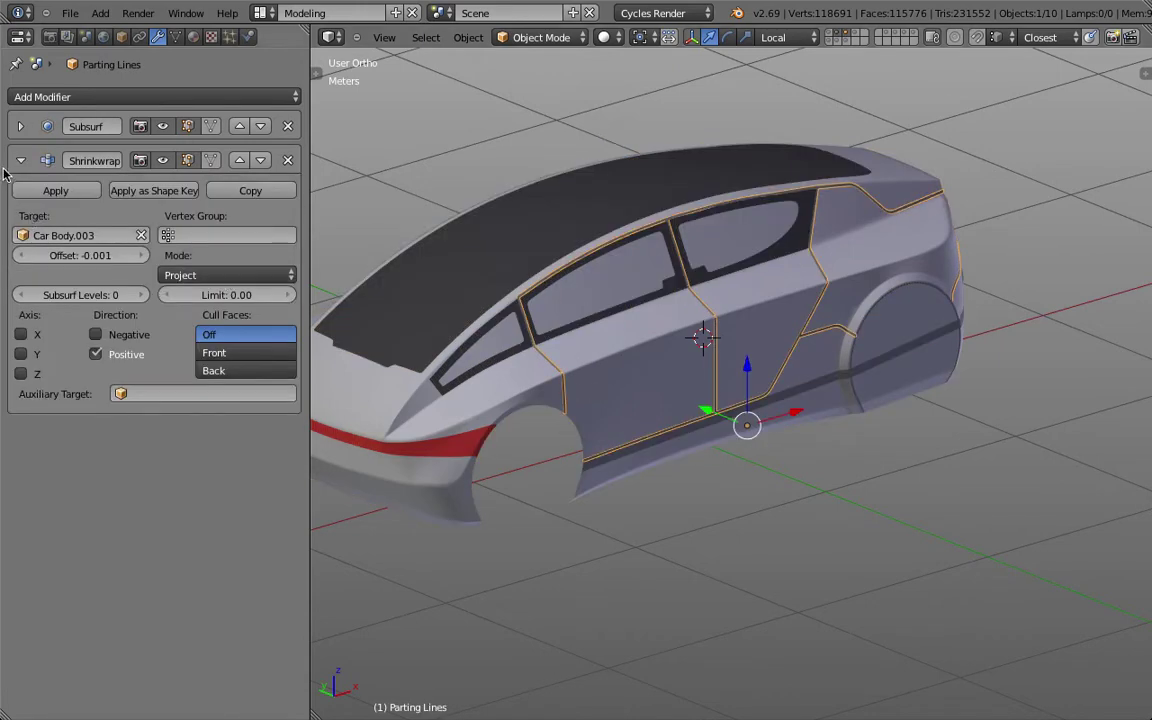
click(20, 160)
- Add a Solidify modifier to the Parting Lines with a 1cm thickness
click(72, 97)
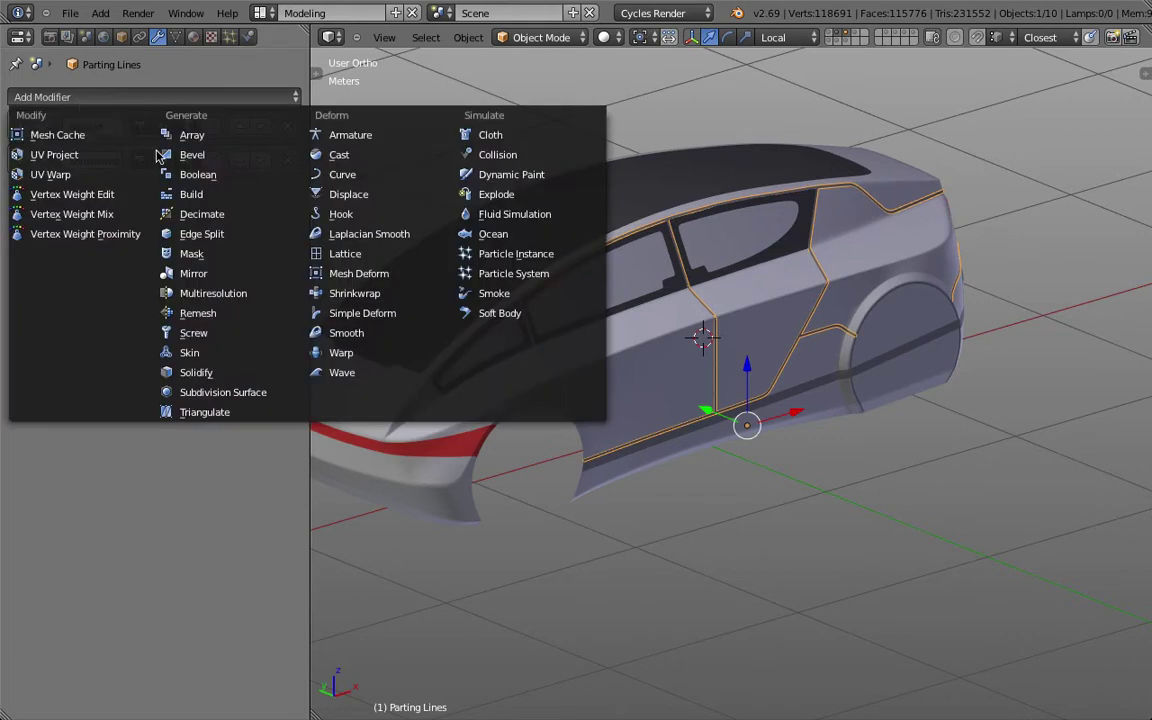
click(221, 375)
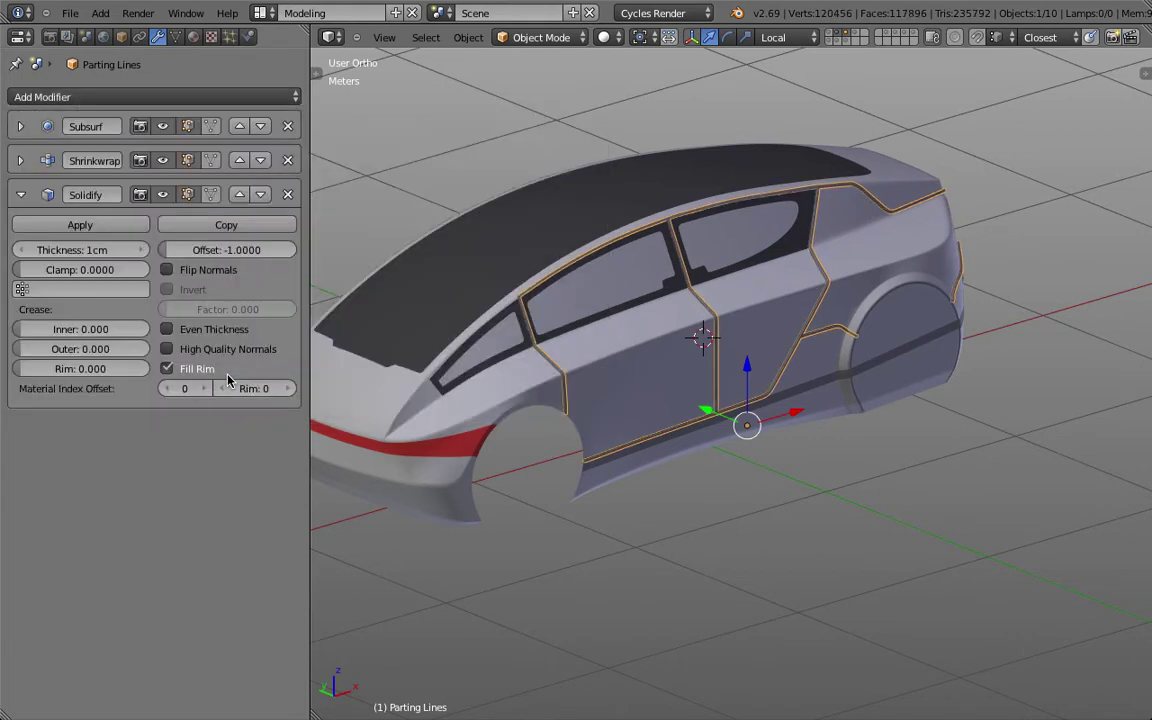
click(86, 38)
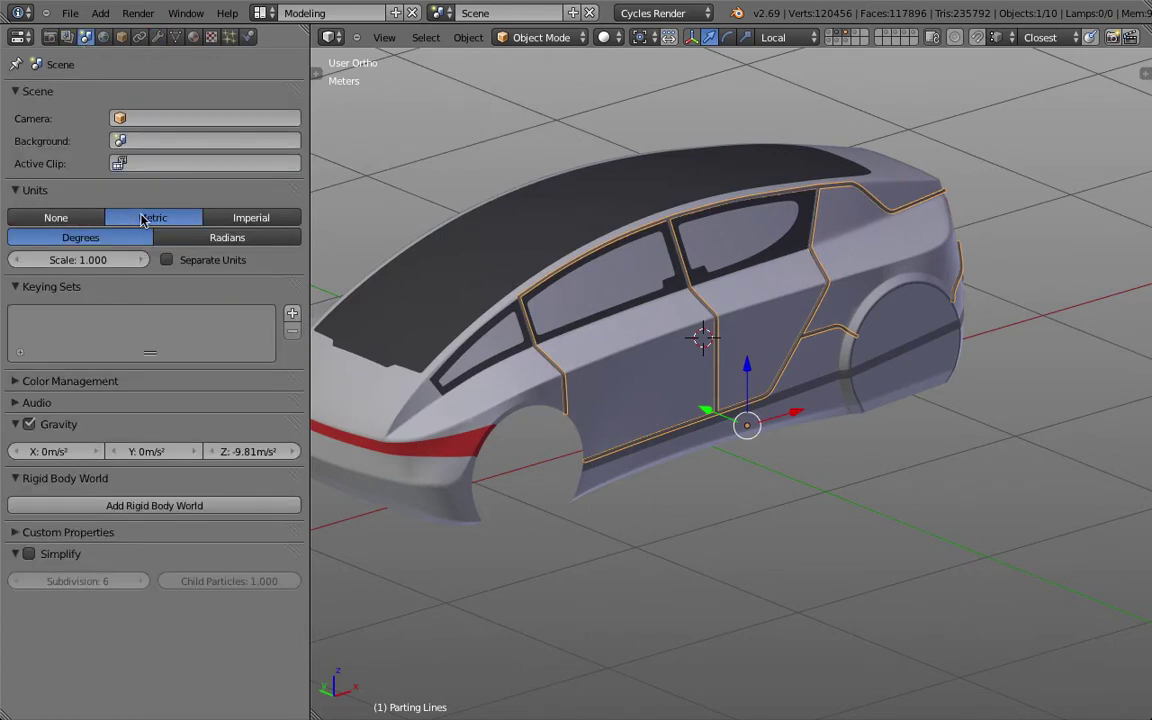
click(157, 37)
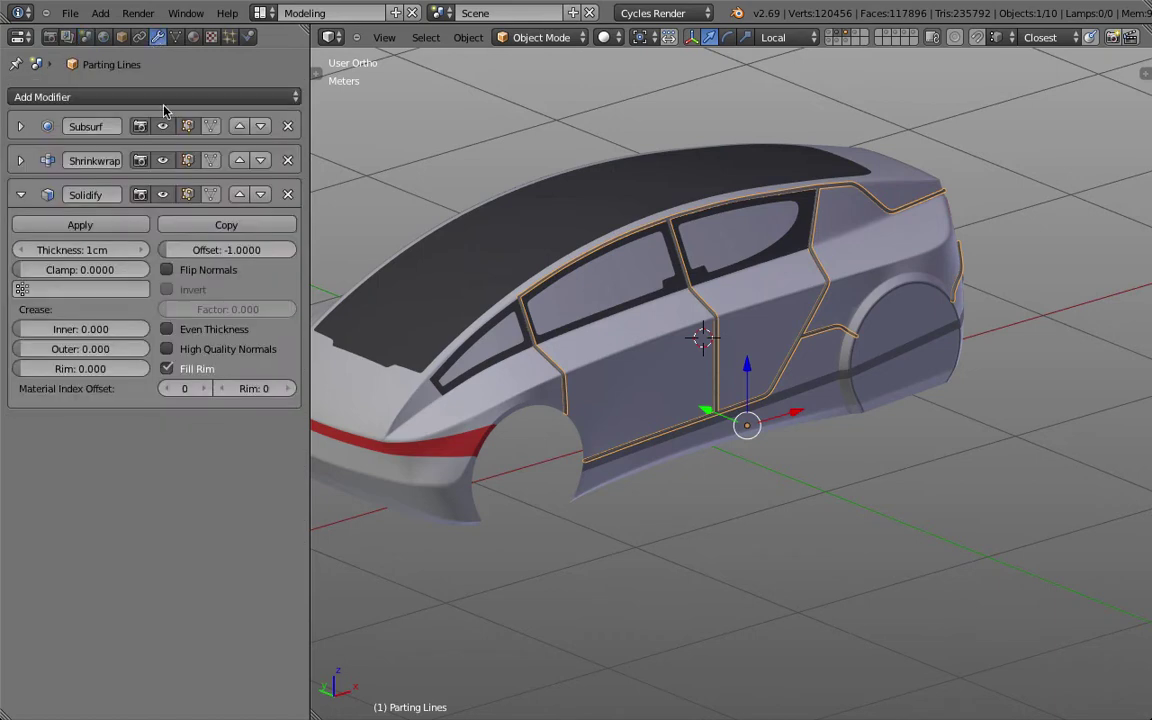
click(130, 249)
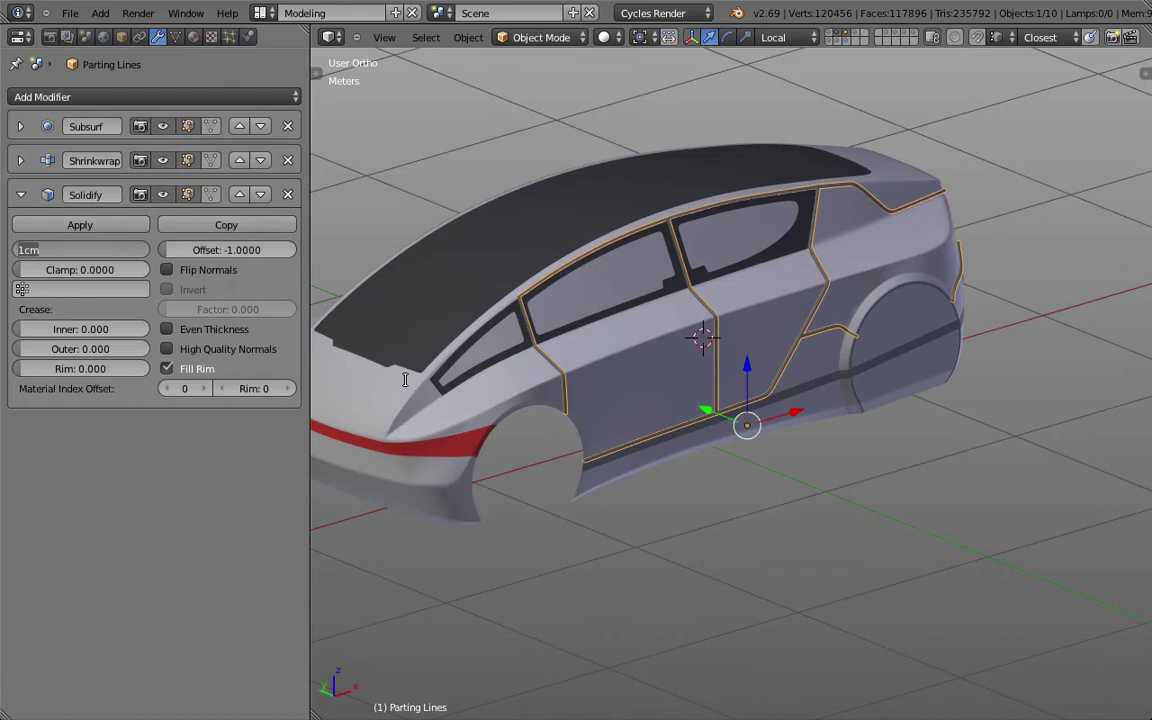
key(Return)
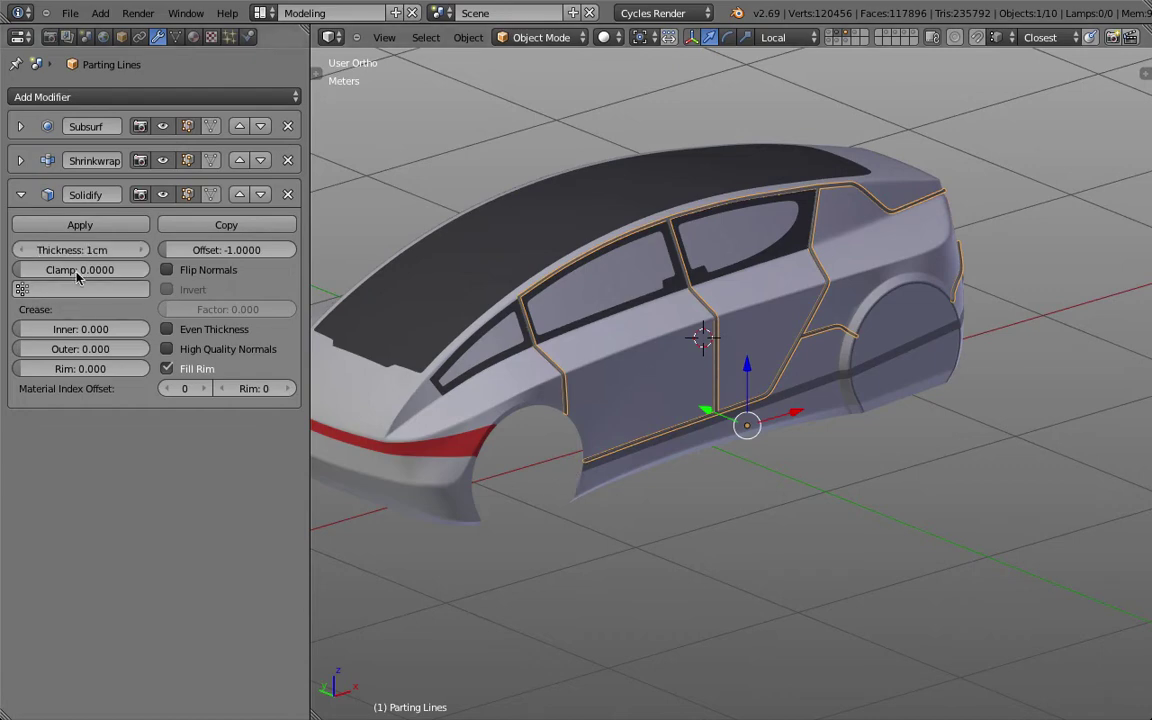
- Zoom in on the door lines and set the Solidify offset to 0
middle_drag(480, 496, 561, 465)
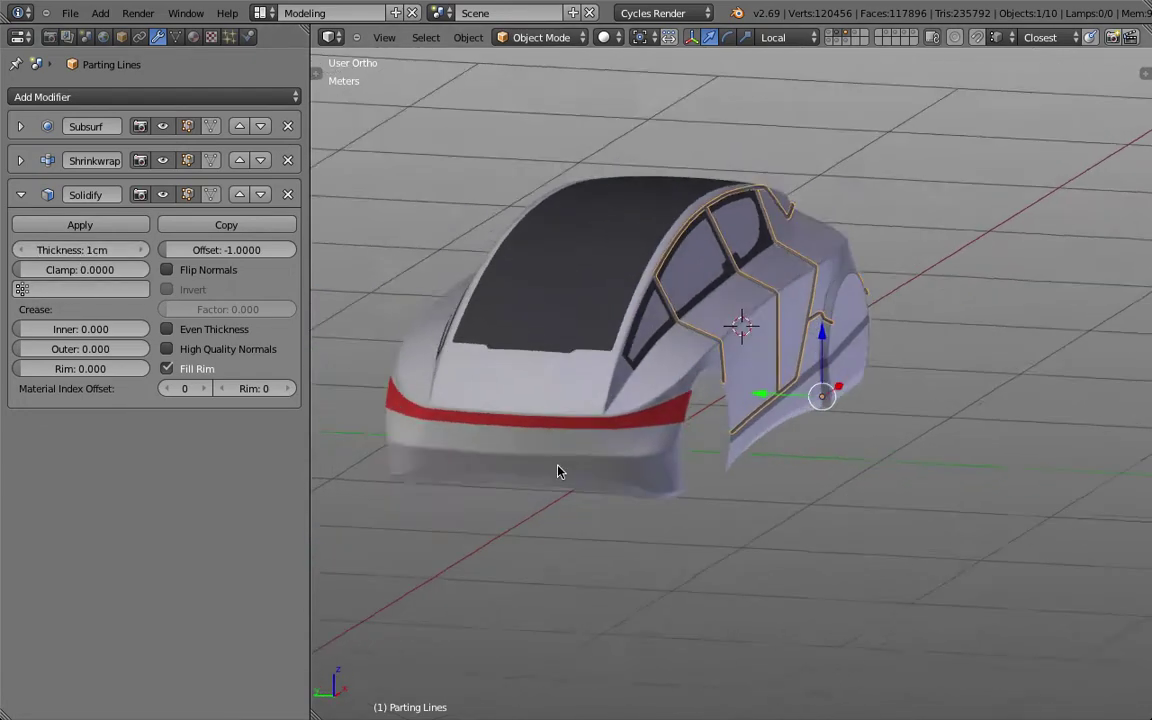
scroll(771, 406, up, 4)
middle_drag(771, 406, 694, 398)
scroll(604, 497, up, 2)
middle_drag(604, 497, 658, 424)
scroll(652, 413, up, 2)
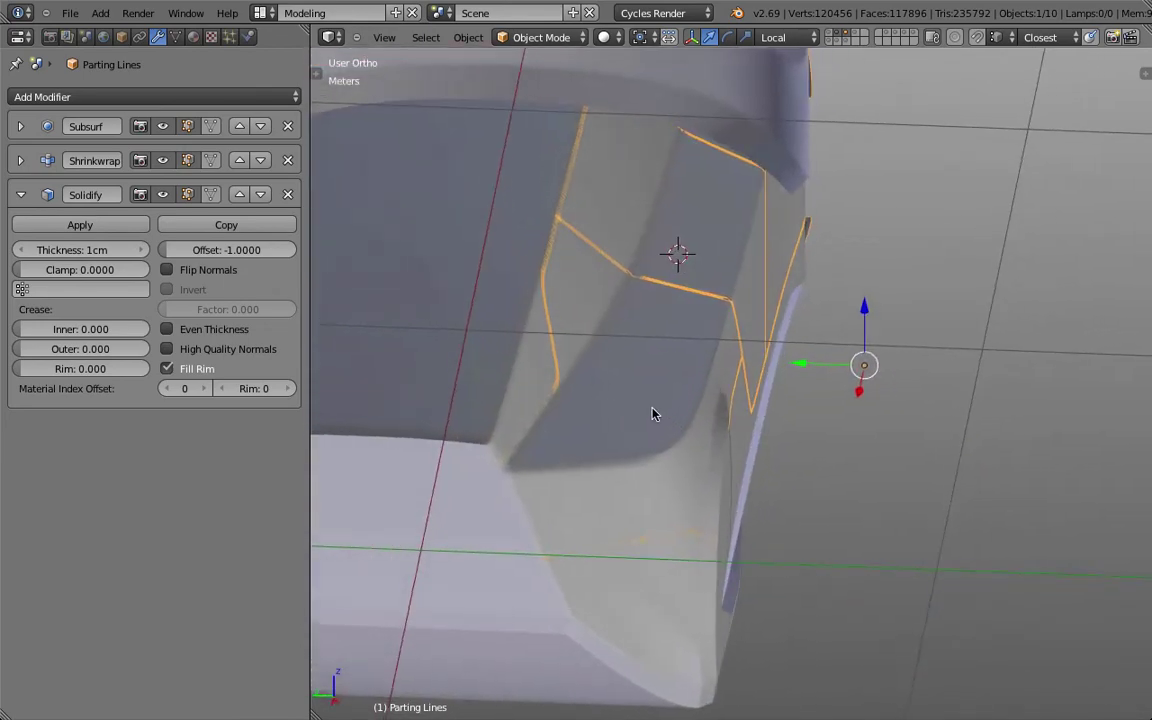
click(215, 249)
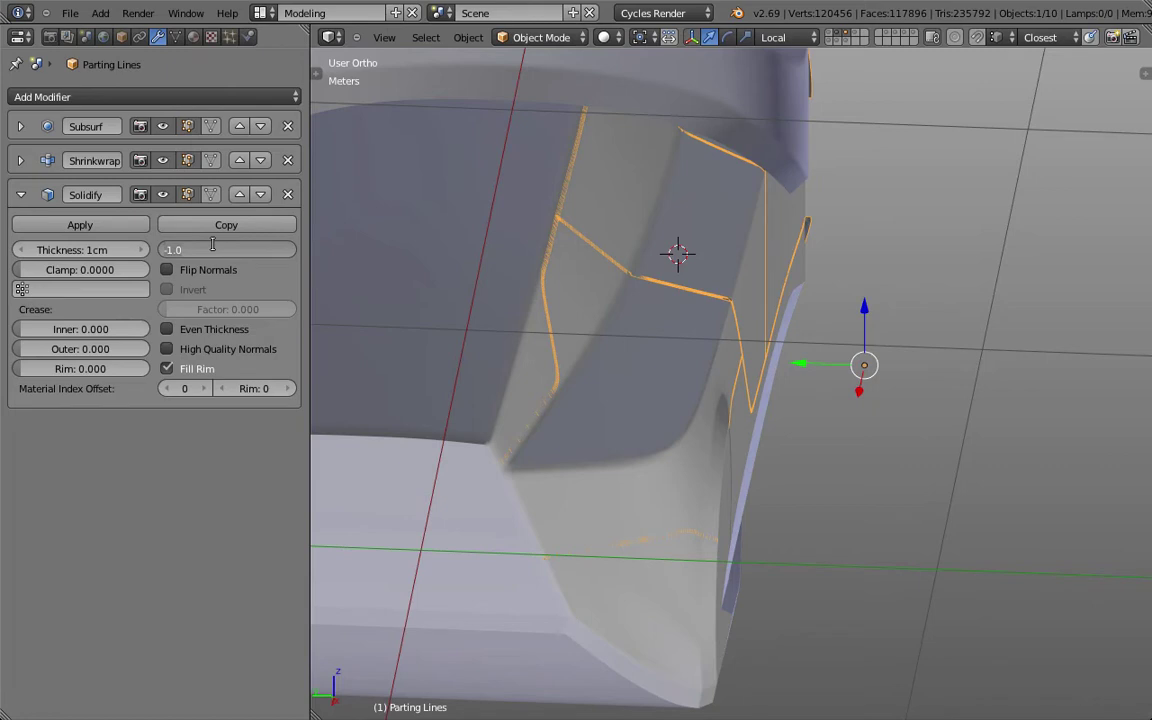
text(0)
key(Return)
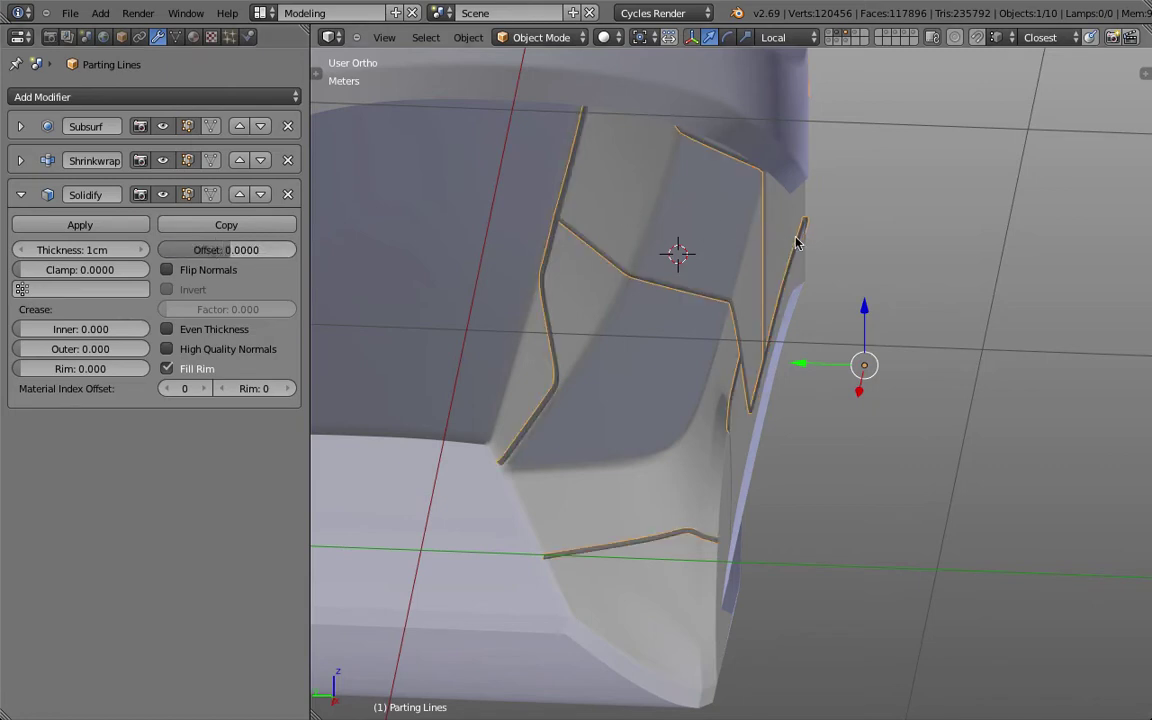
scroll(797, 230, up, 5)
drag(260, 251, 260, 280)
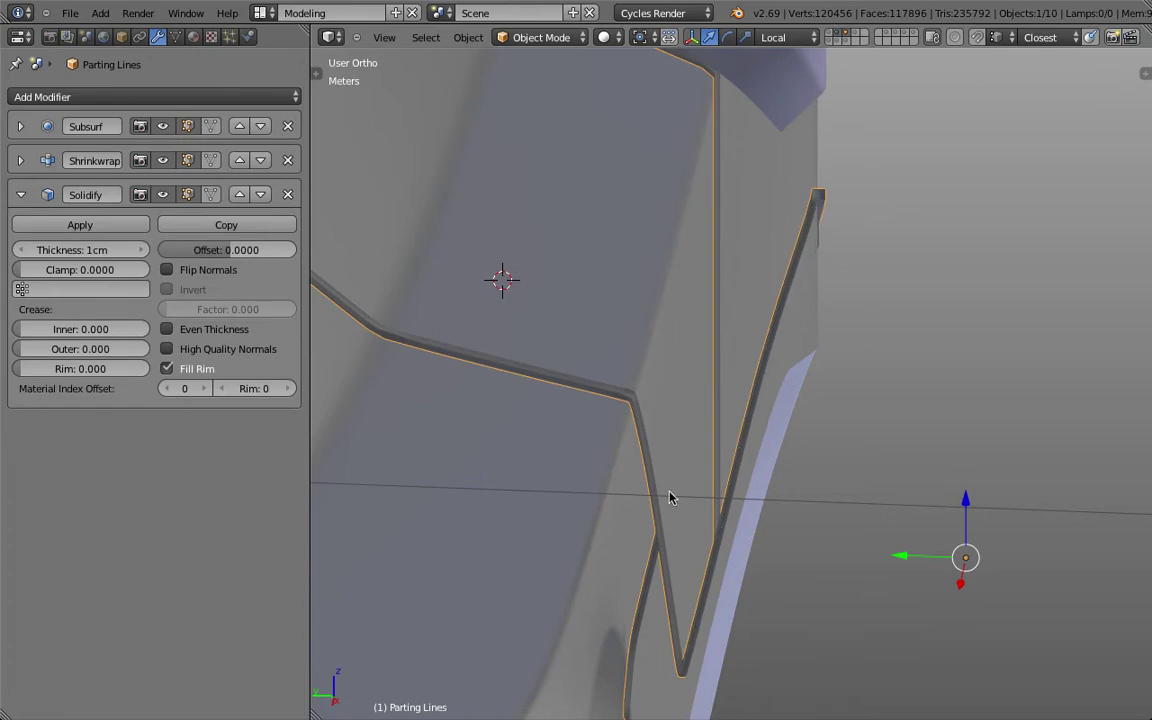
scroll(648, 274, down, 5)
middle_drag(789, 249, 773, 300)
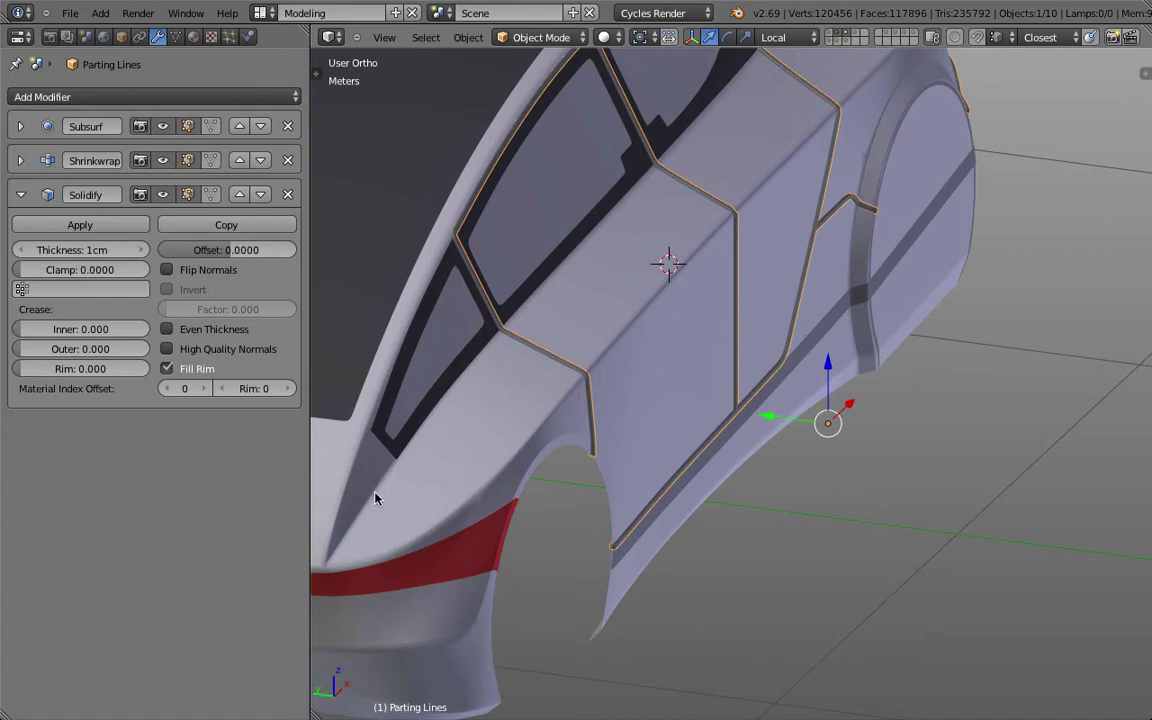
- Replace the Boolean's cutting object on Car Body.003 with Parting Lines
right_click(643, 307)
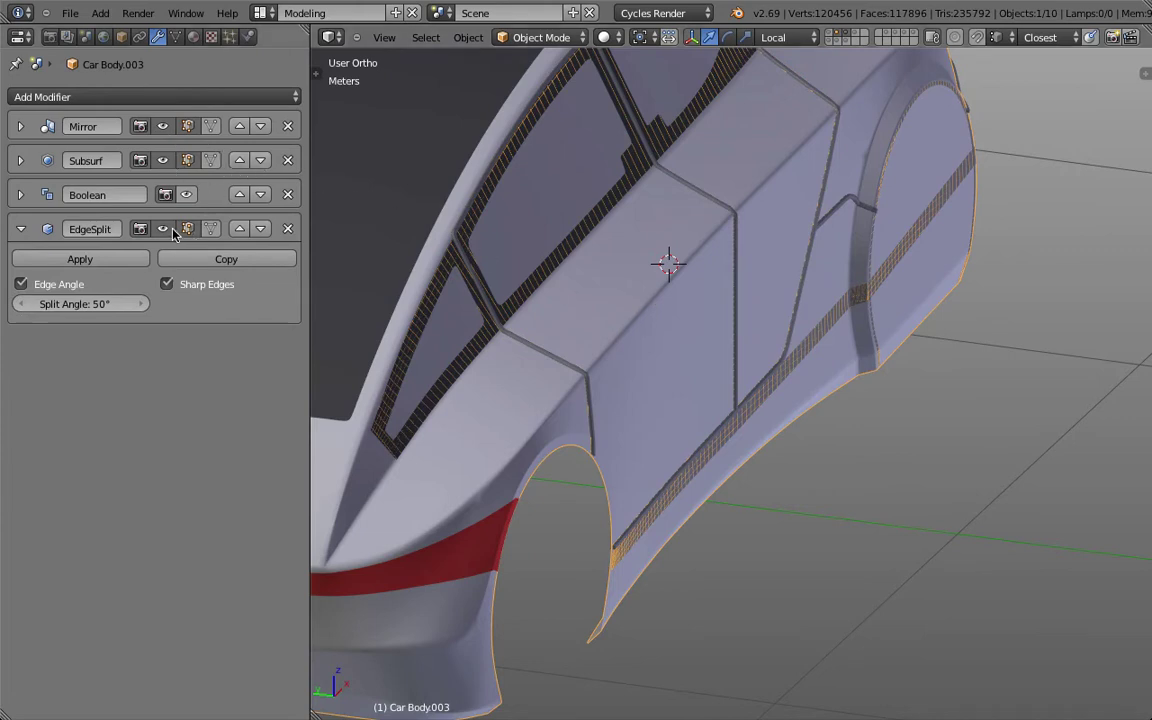
click(20, 194)
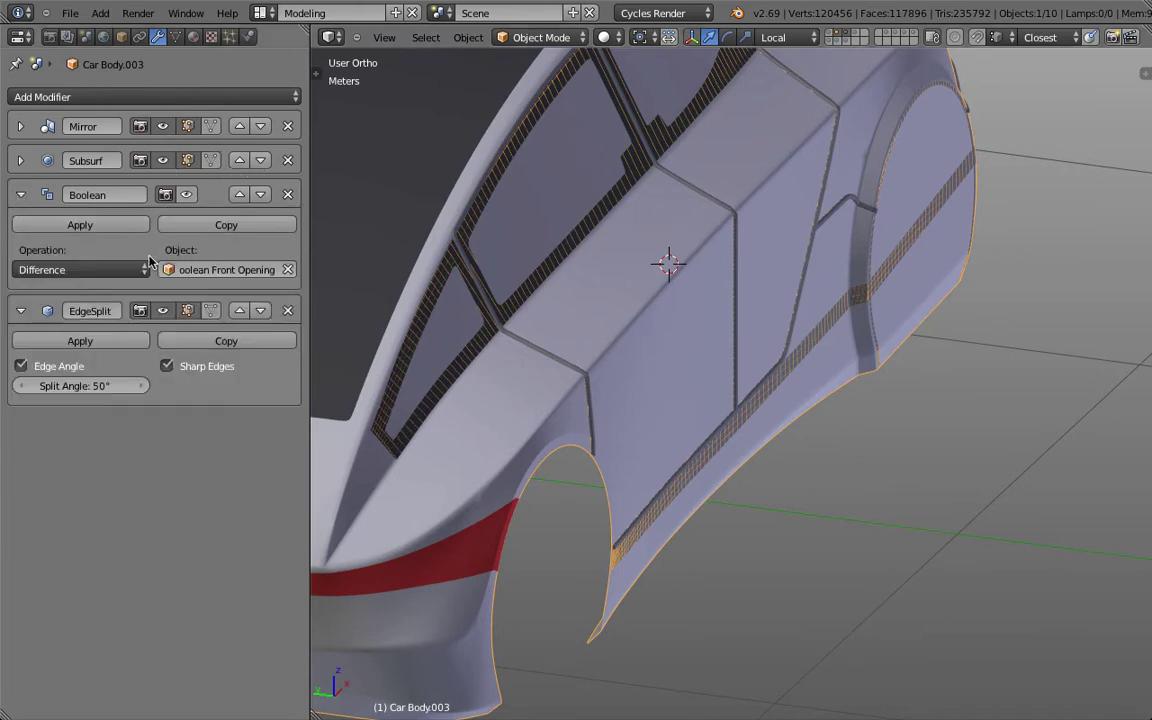
click(287, 270)
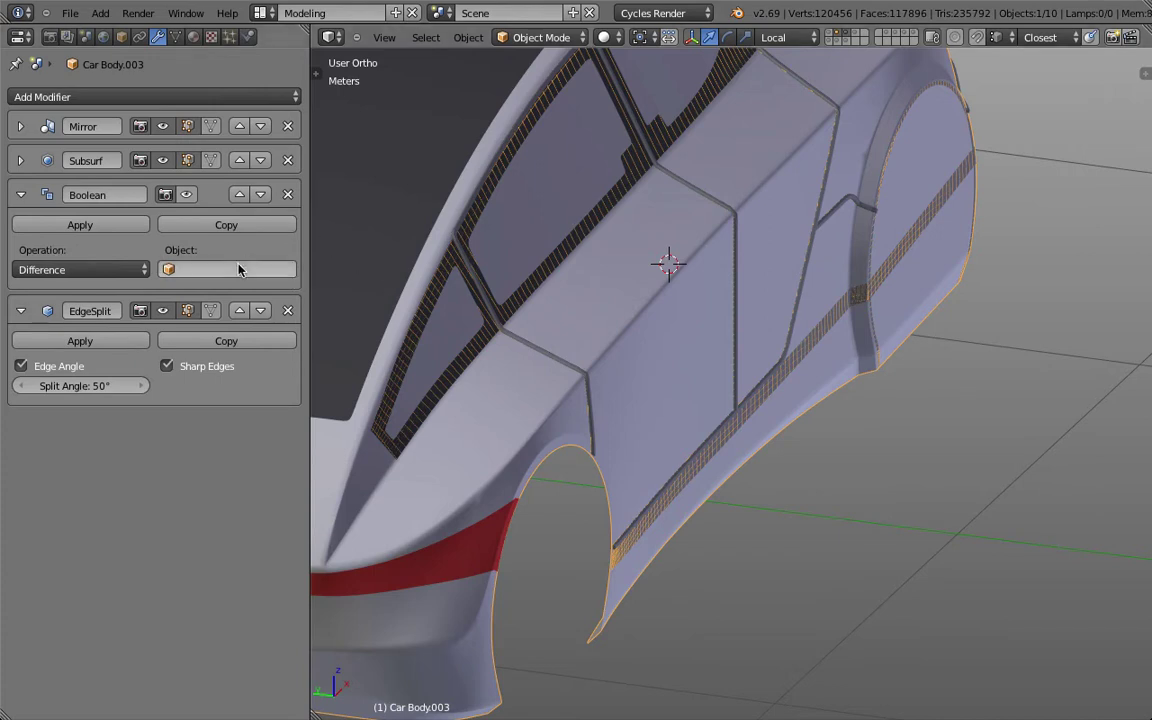
click(242, 268)
text(part)
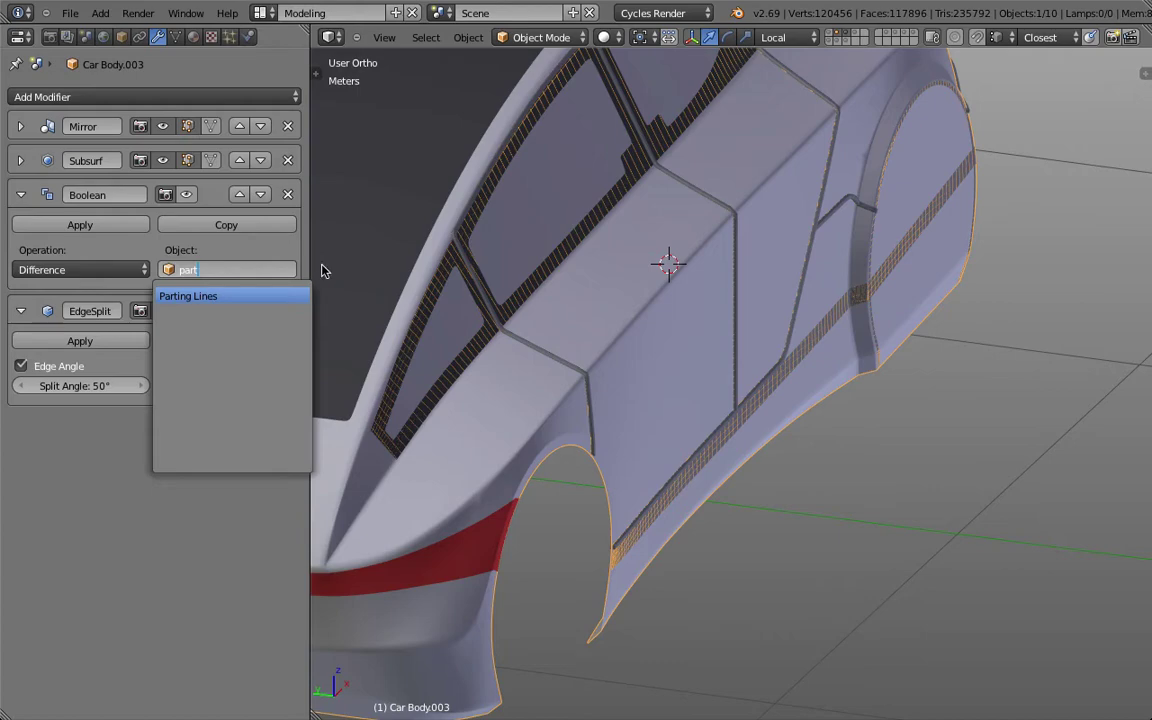
key(Return)
- Show the Boolean Difference result in the viewport, then reselect the car body in solid view
key(z)
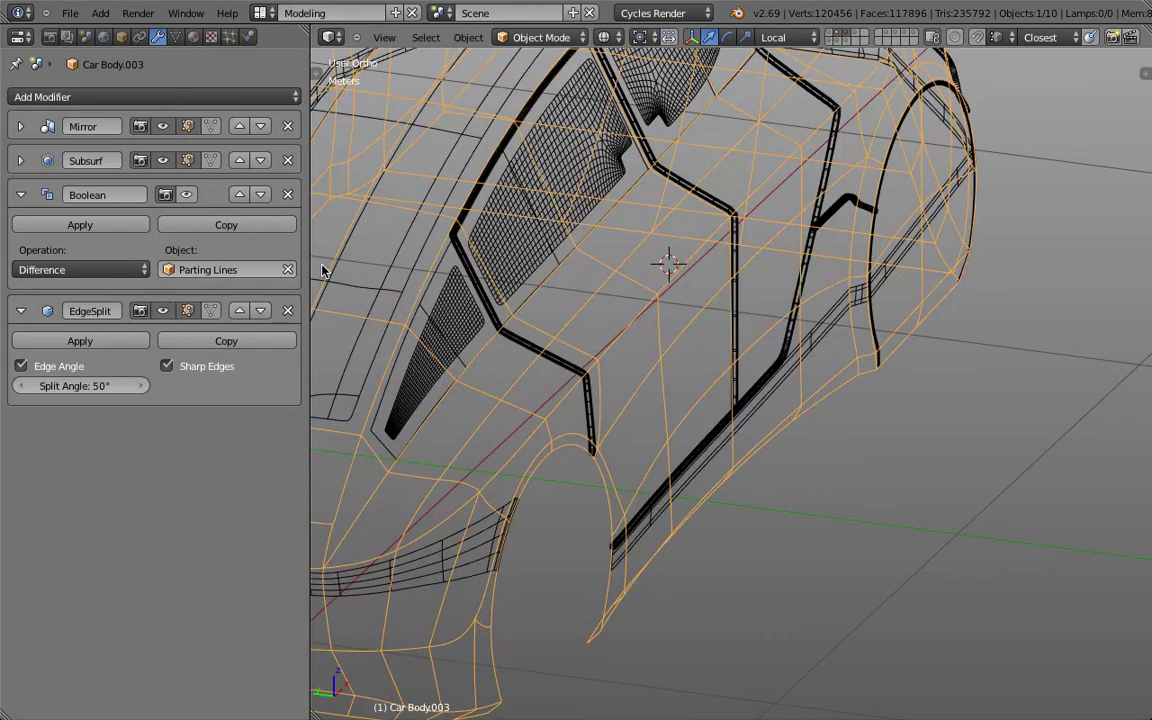
click(185, 196)
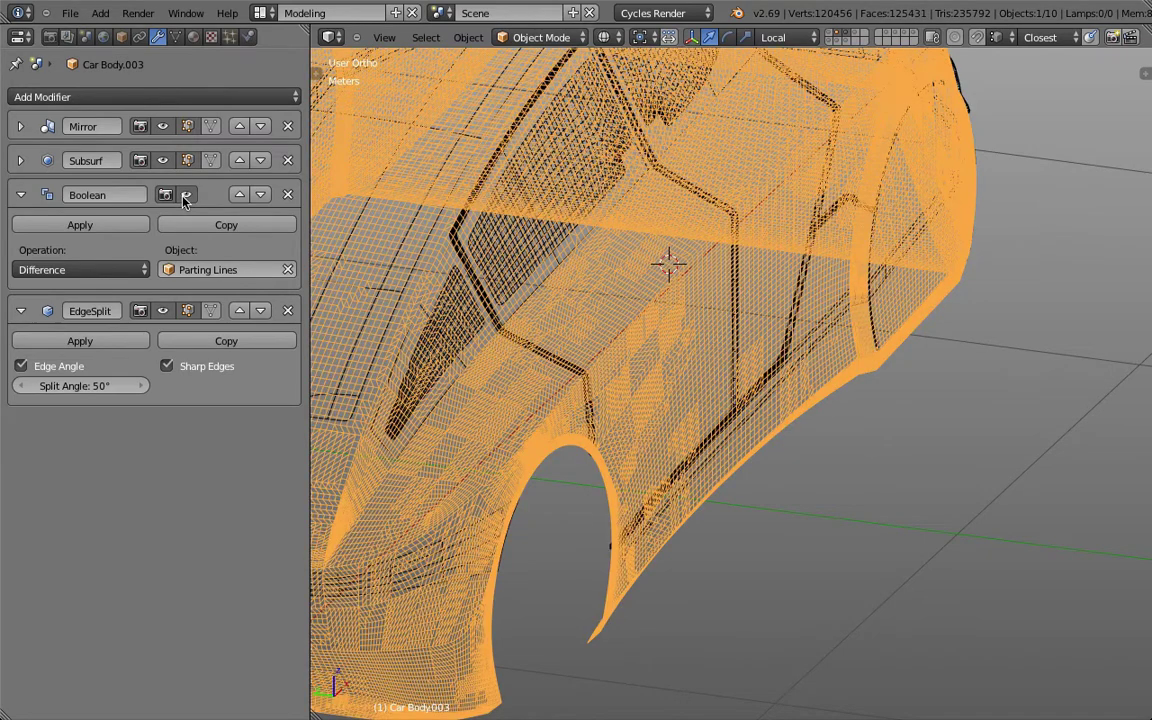
key(ctrl+i)
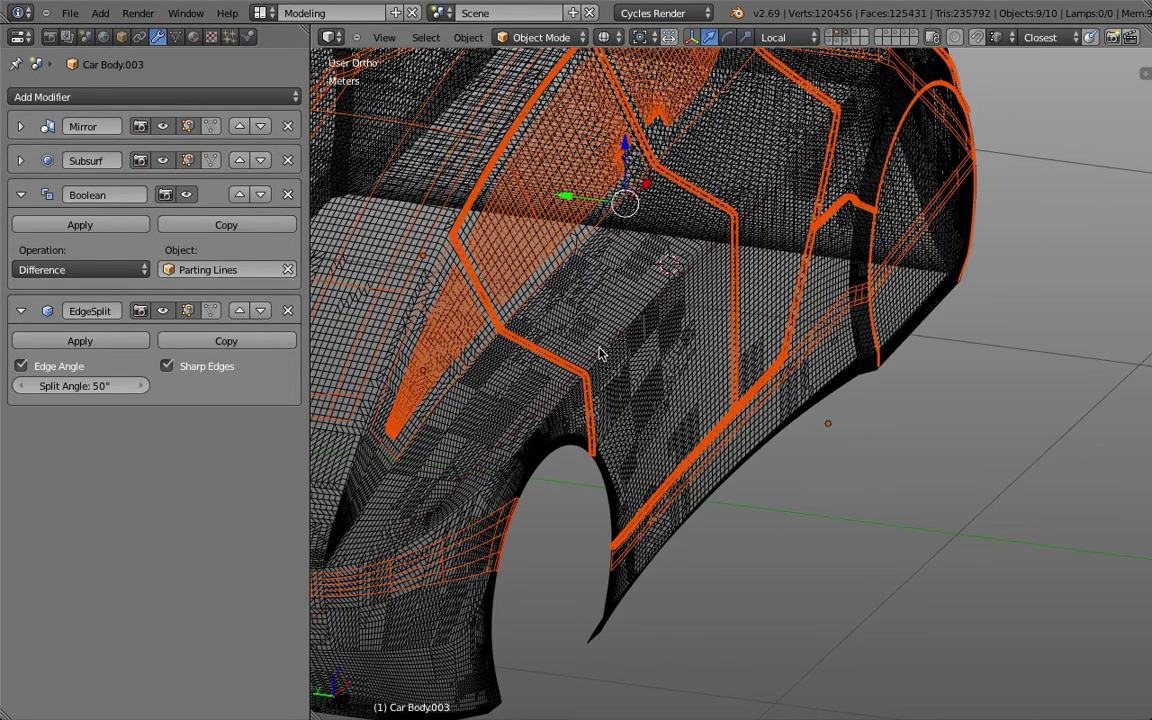
key(a)
key(z)
right_click(600, 353)
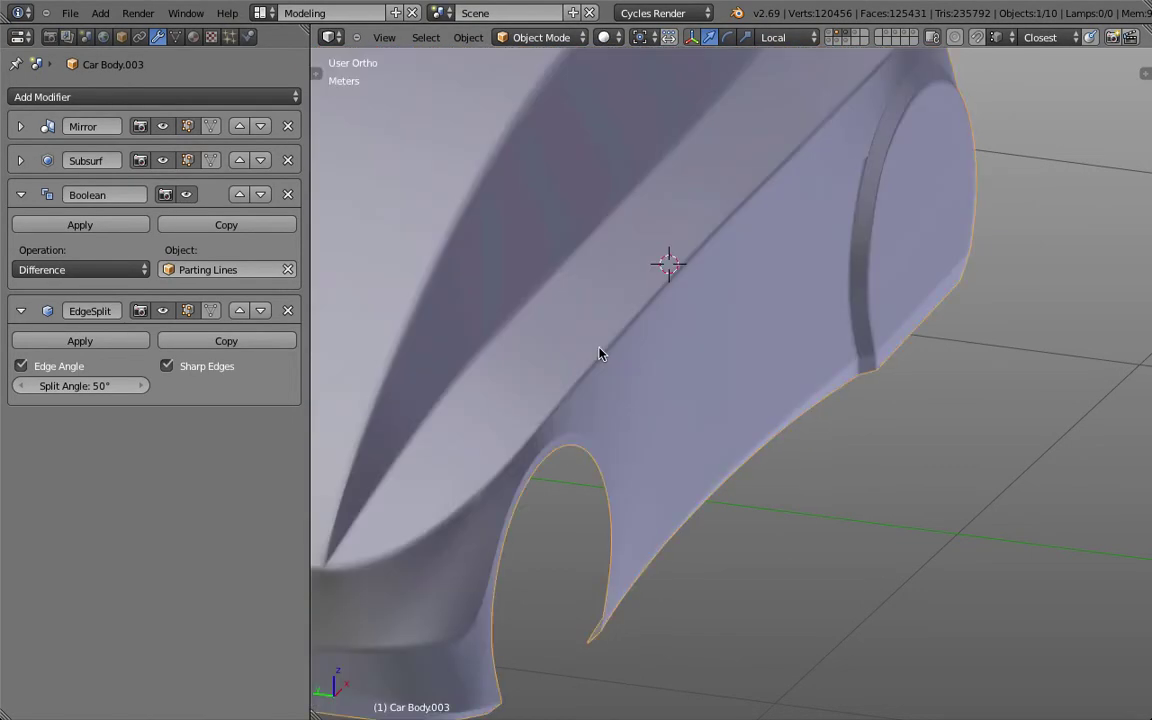
- Switch the Boolean operation to Intersect, then to Union, and frame the whole car body
click(115, 266)
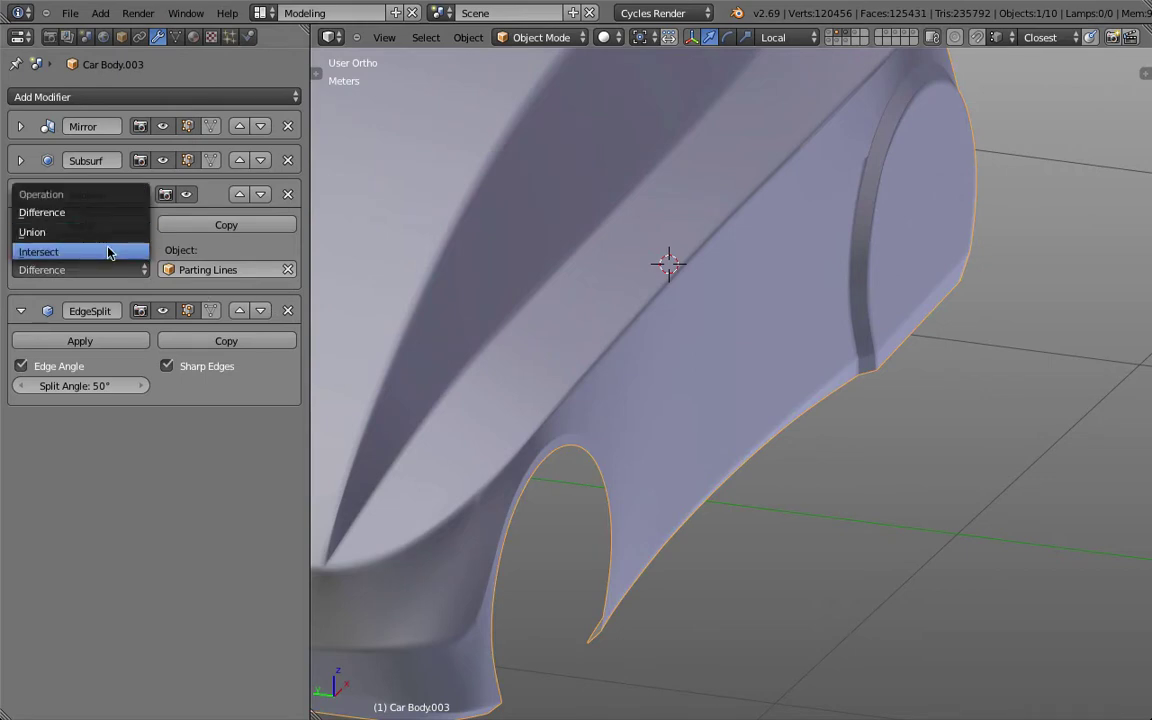
click(110, 253)
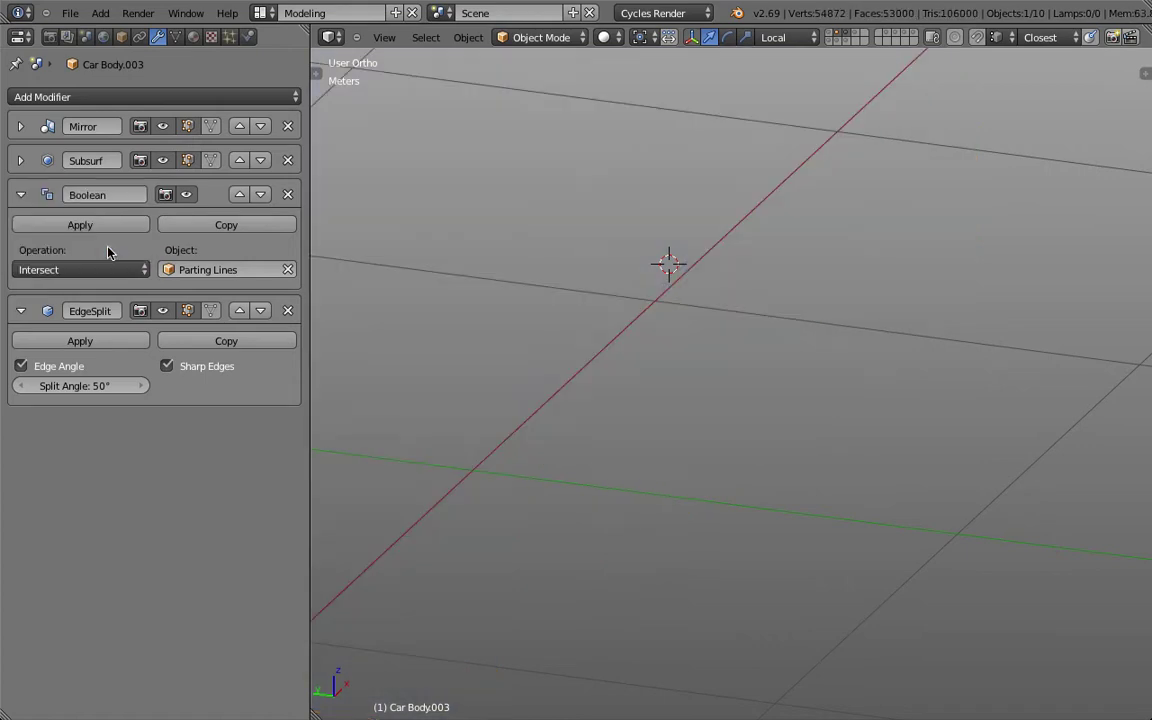
click(108, 266)
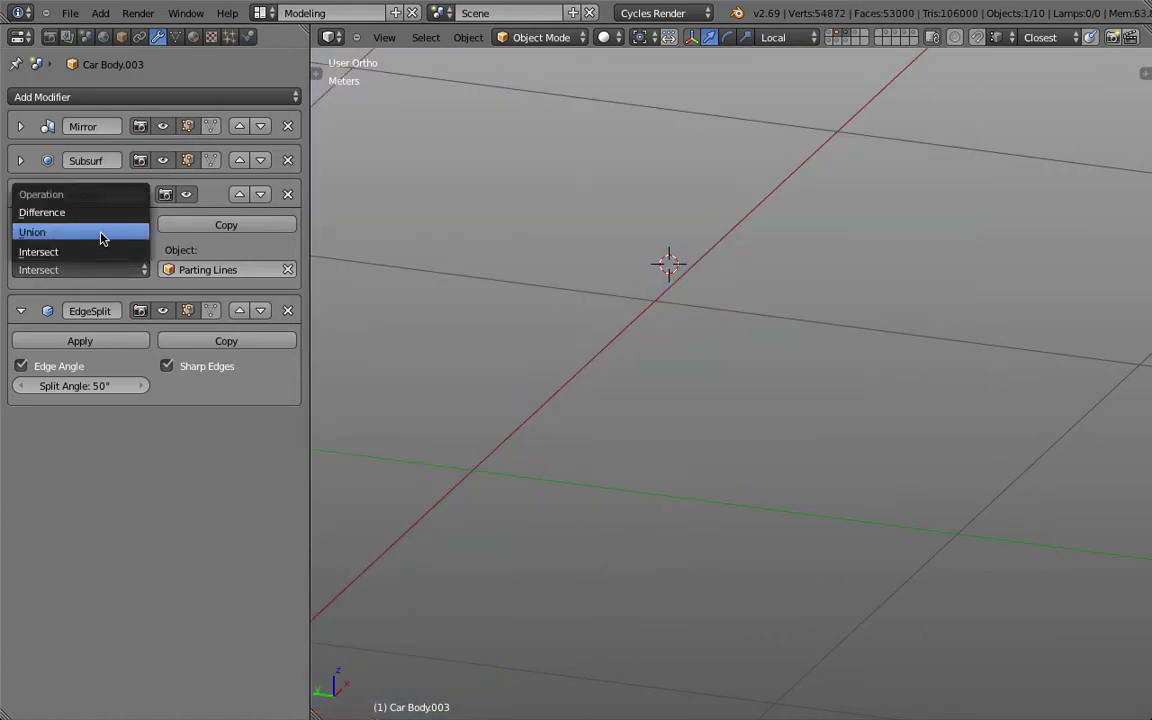
click(101, 233)
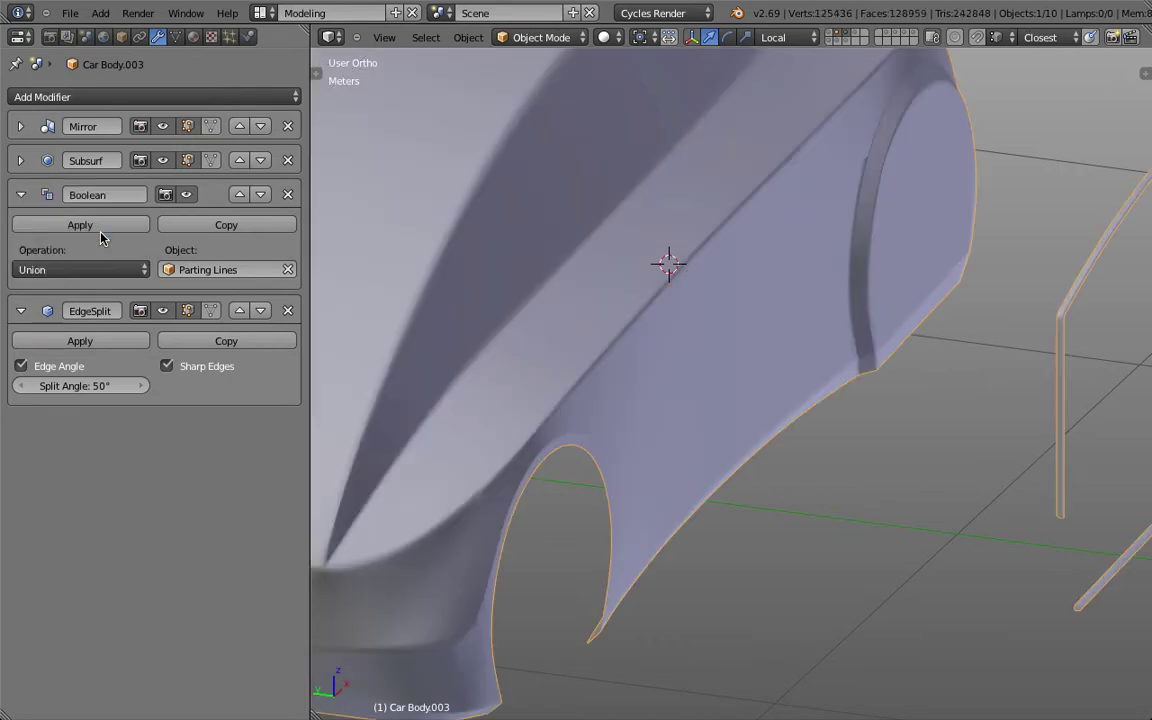
key(KP_Decimal)
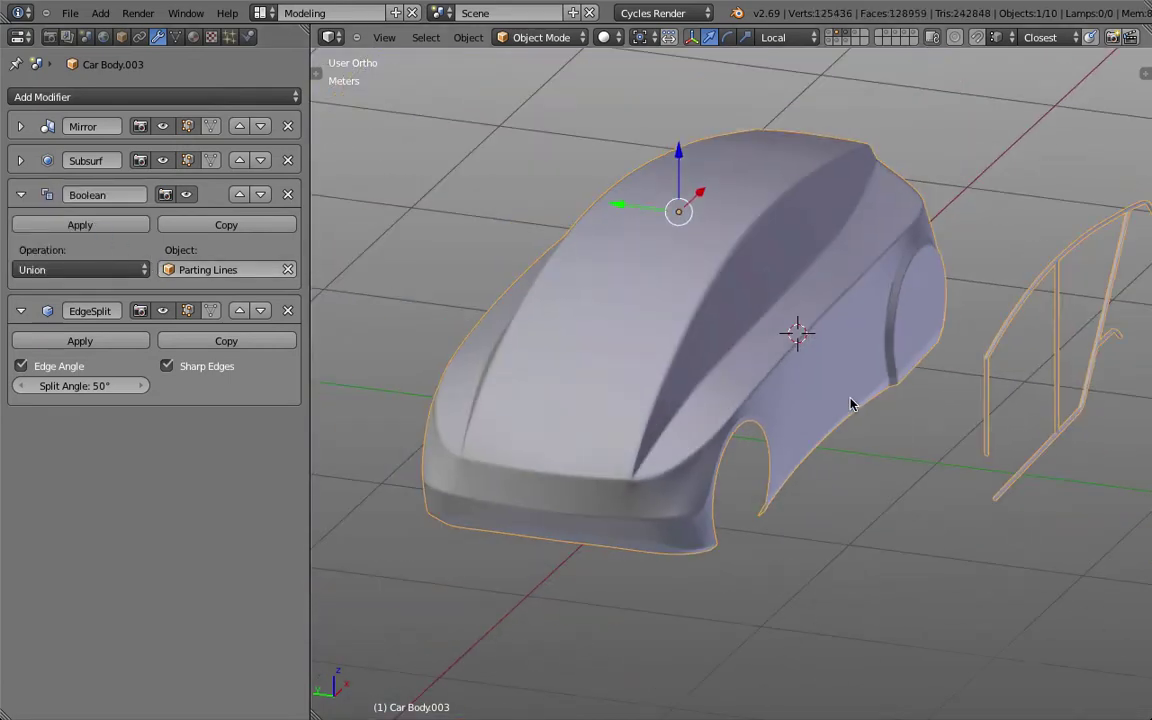
shift+middle_drag(878, 420, 763, 425)
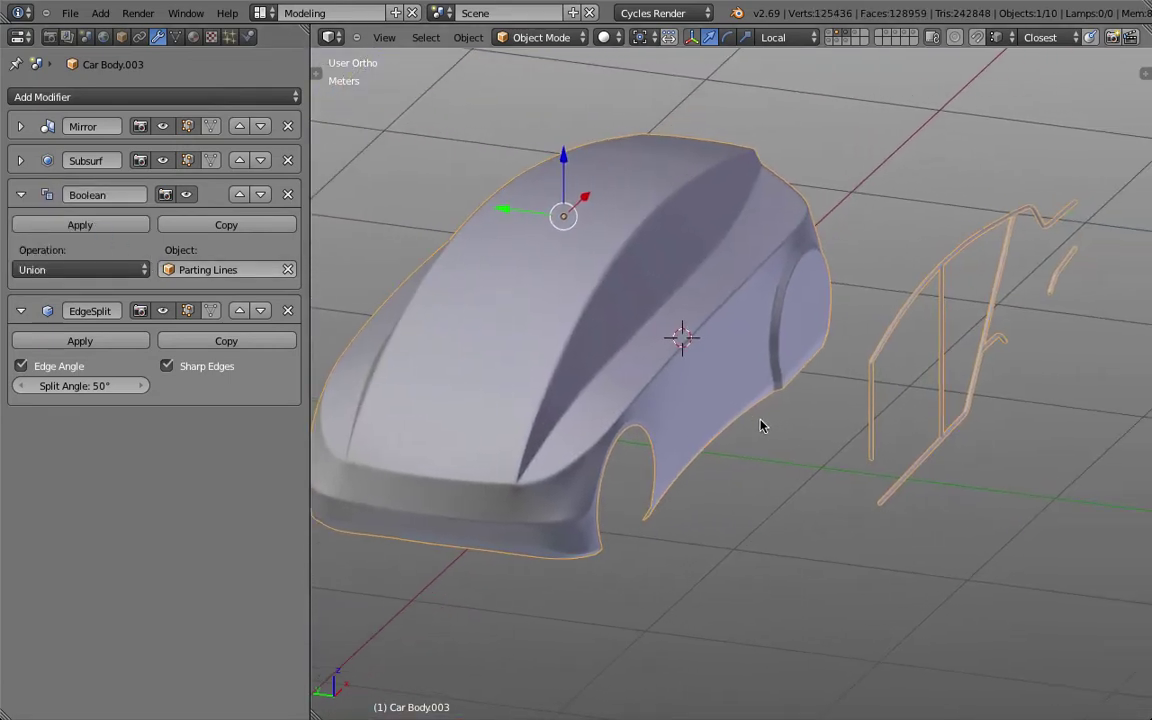
- Clear Parting Lines from the Boolean and unhide the windows, panels and red stripe
click(287, 269)
key(alt+h)
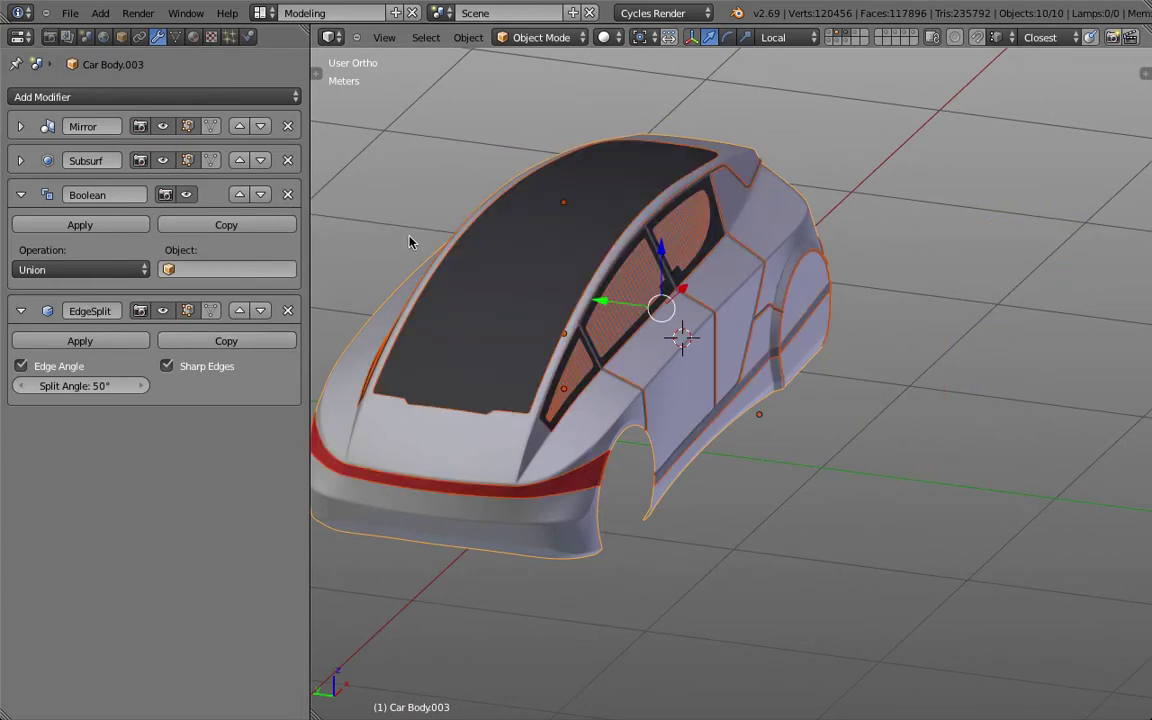
key(a)
scroll(641, 320, up, 3)
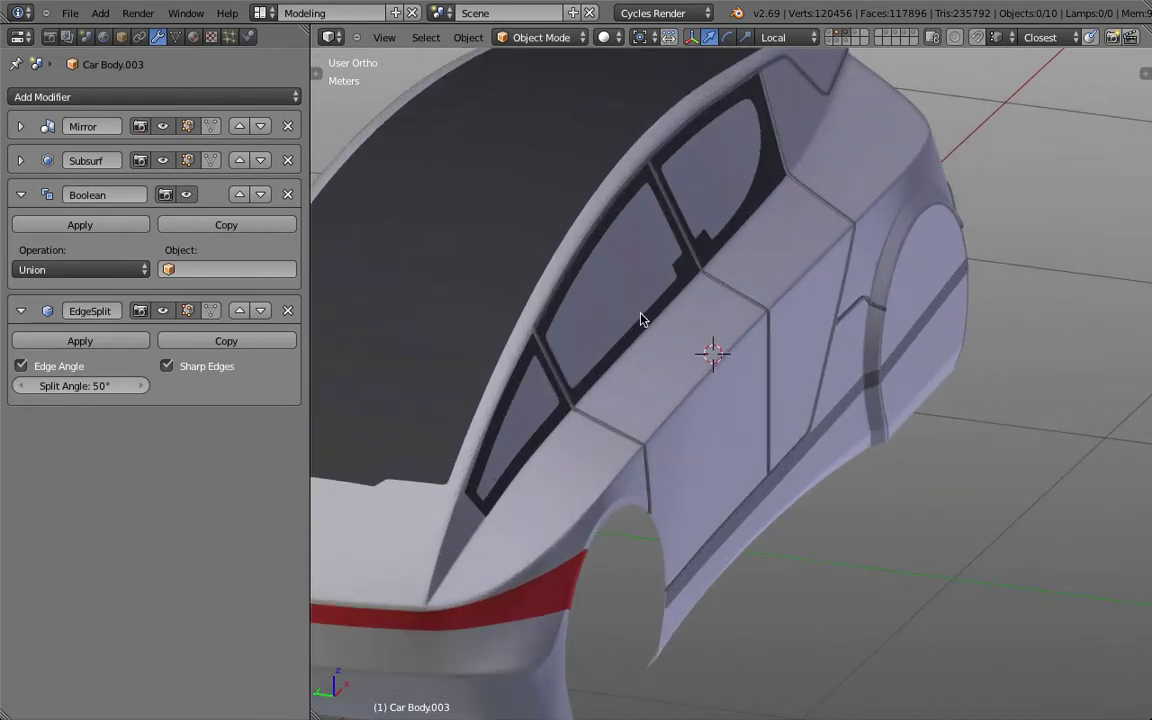
right_click(647, 457)
- Inspect the Parting Lines geometry in wireframe and Edit Mode, then return to solid shading
key(z)
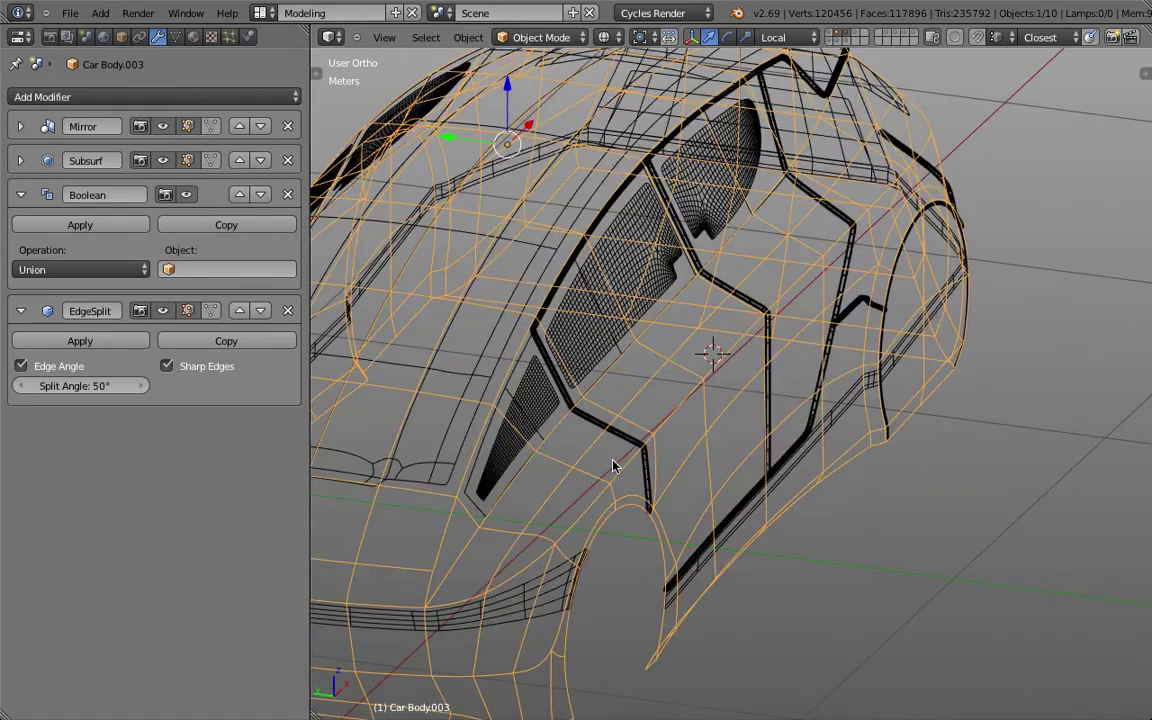
right_click(562, 401)
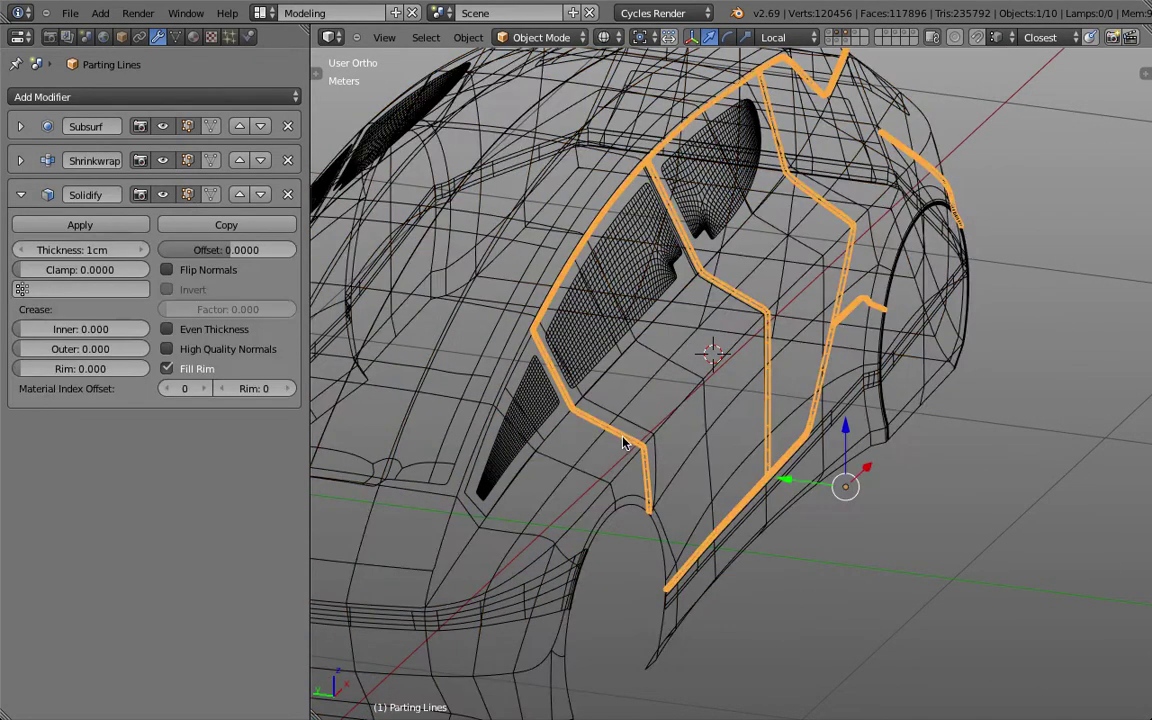
key(Tab)
scroll(626, 443, down, 3)
middle_drag(953, 272, 861, 267)
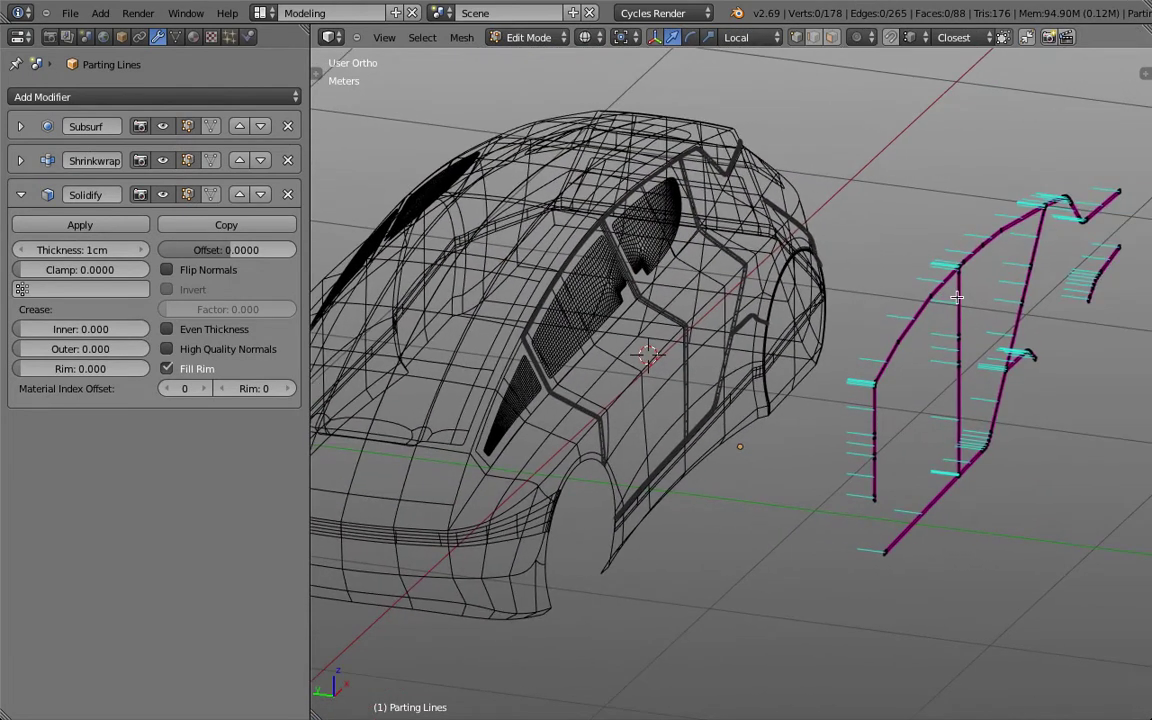
key(Tab)
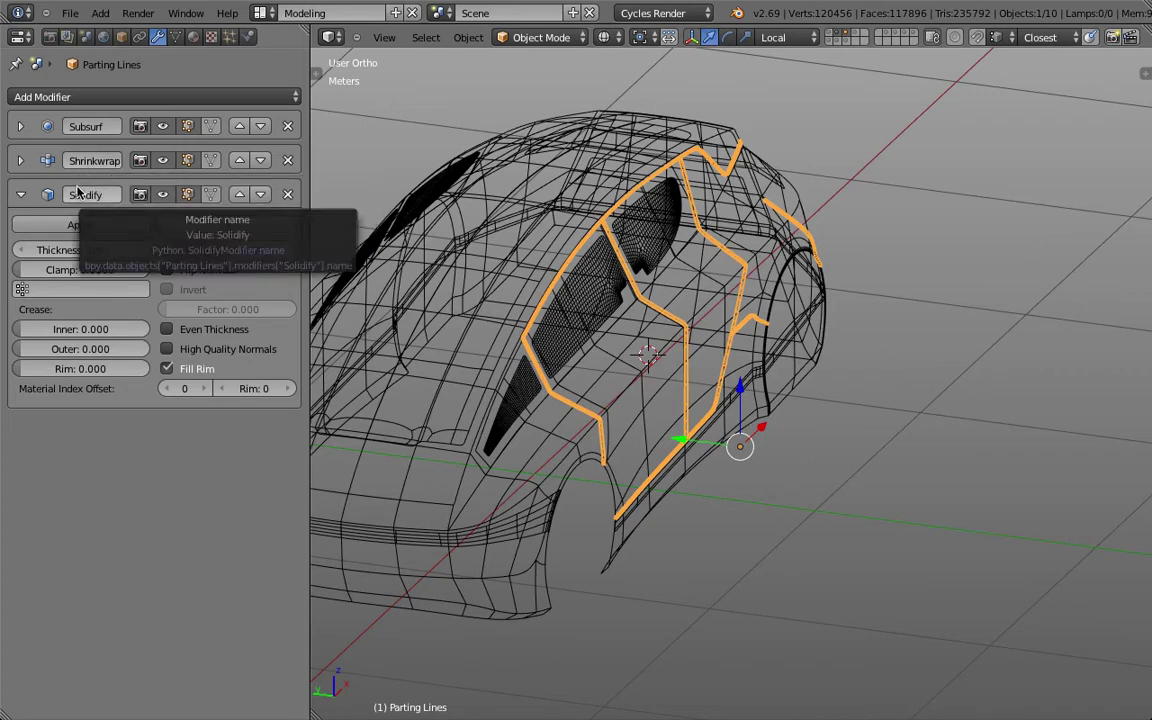
right_click(563, 440)
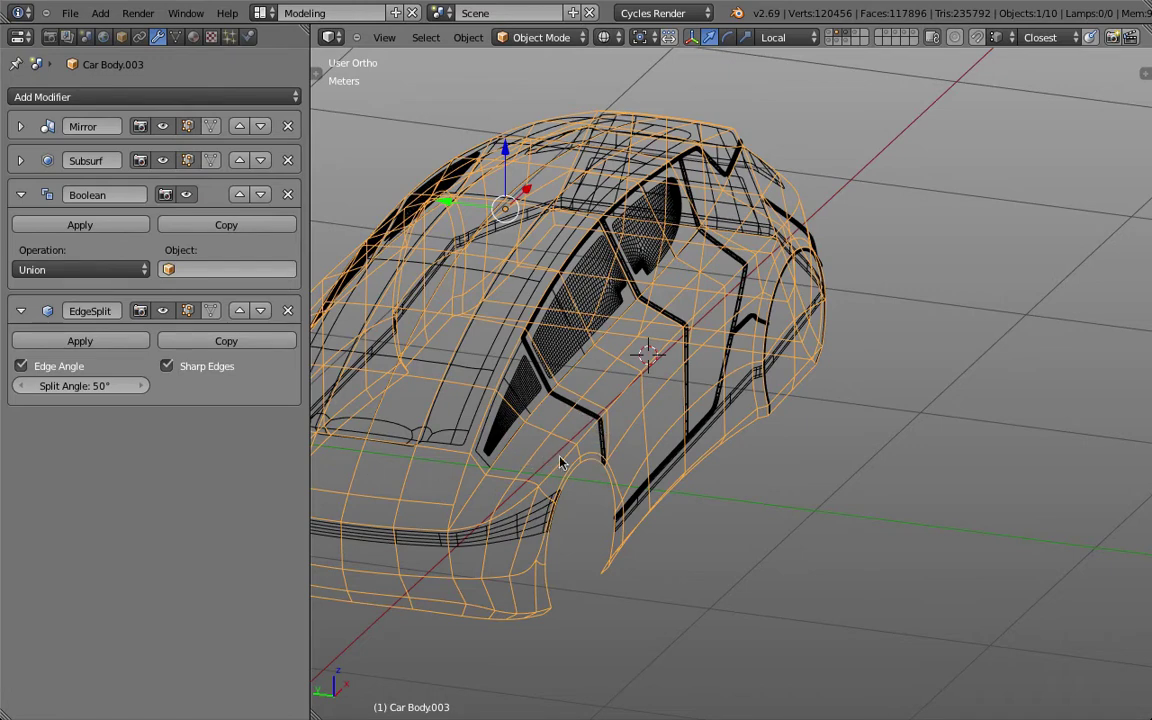
right_click(565, 401)
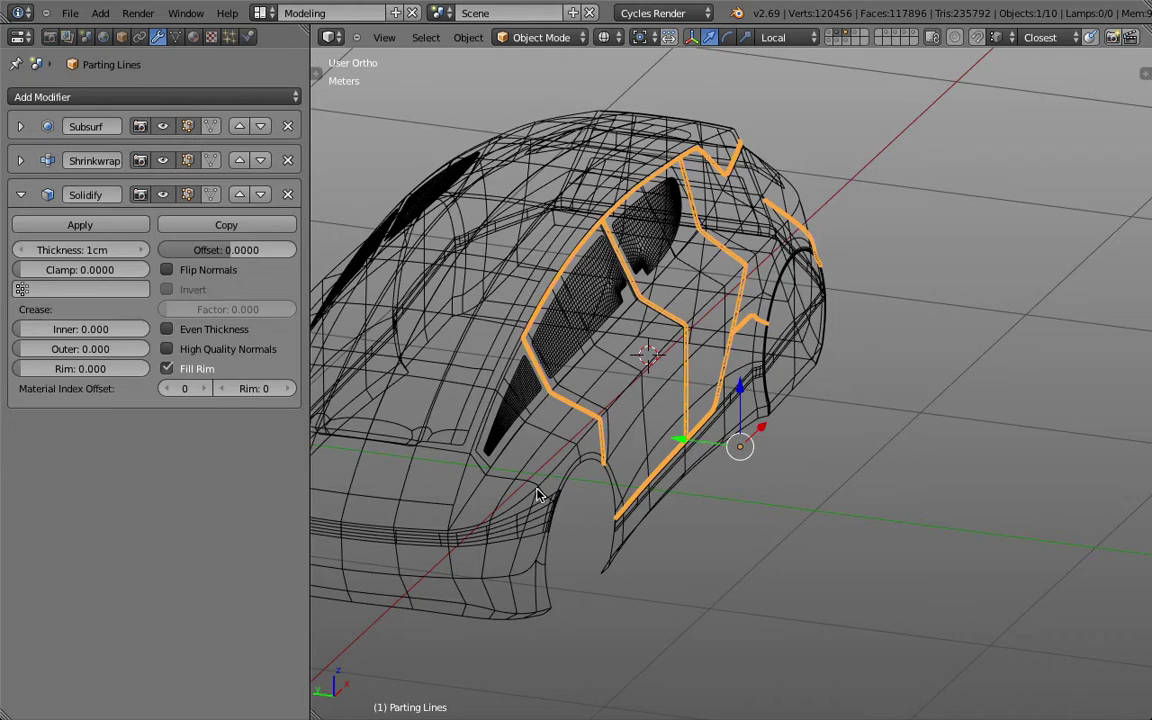
key(z)
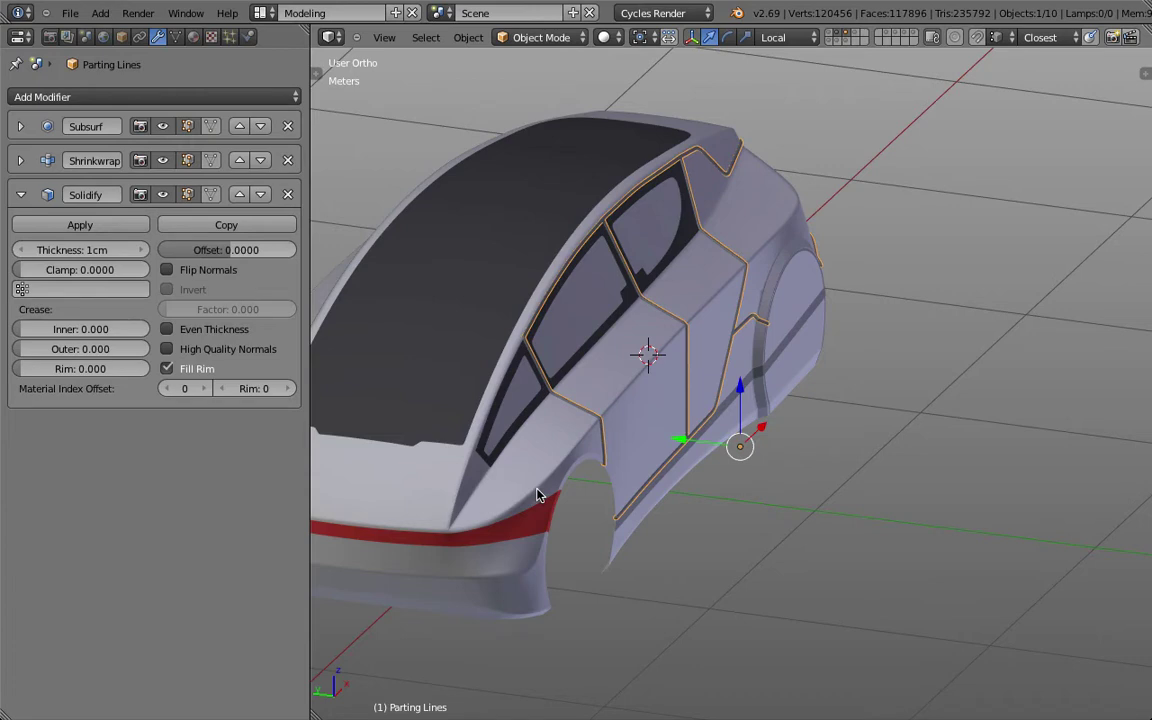
- Select Car Body.003 in wireframe view and bring up the Object menu
right_click(630, 376)
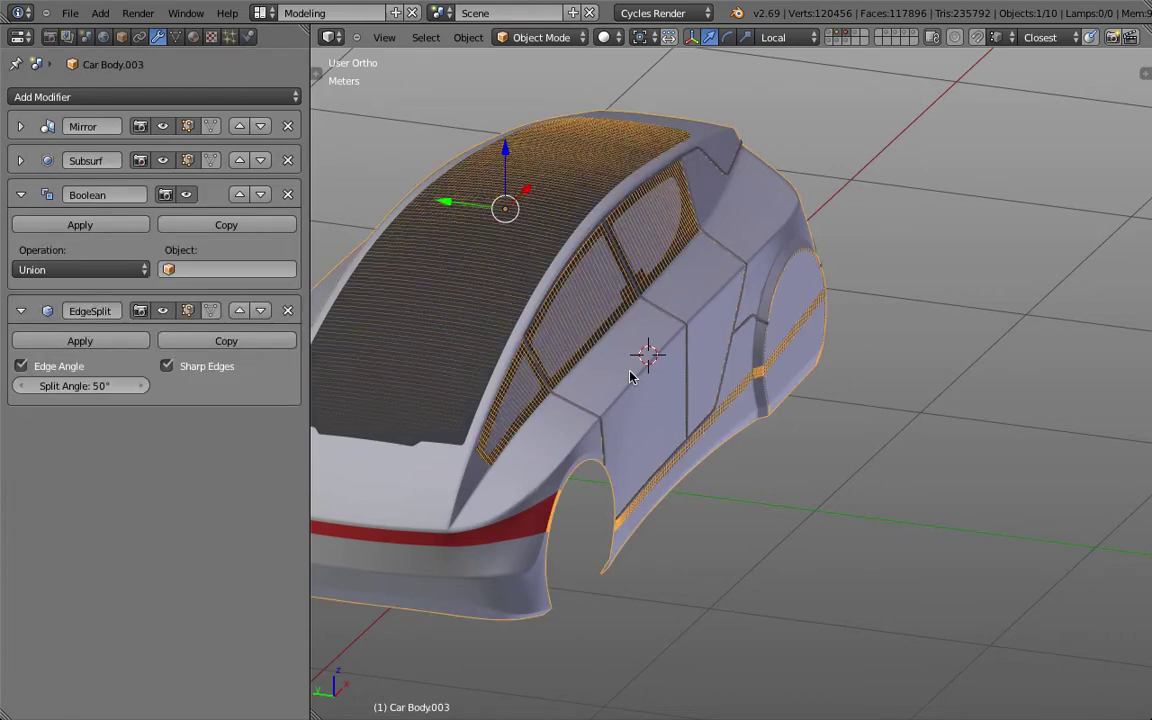
key(z)
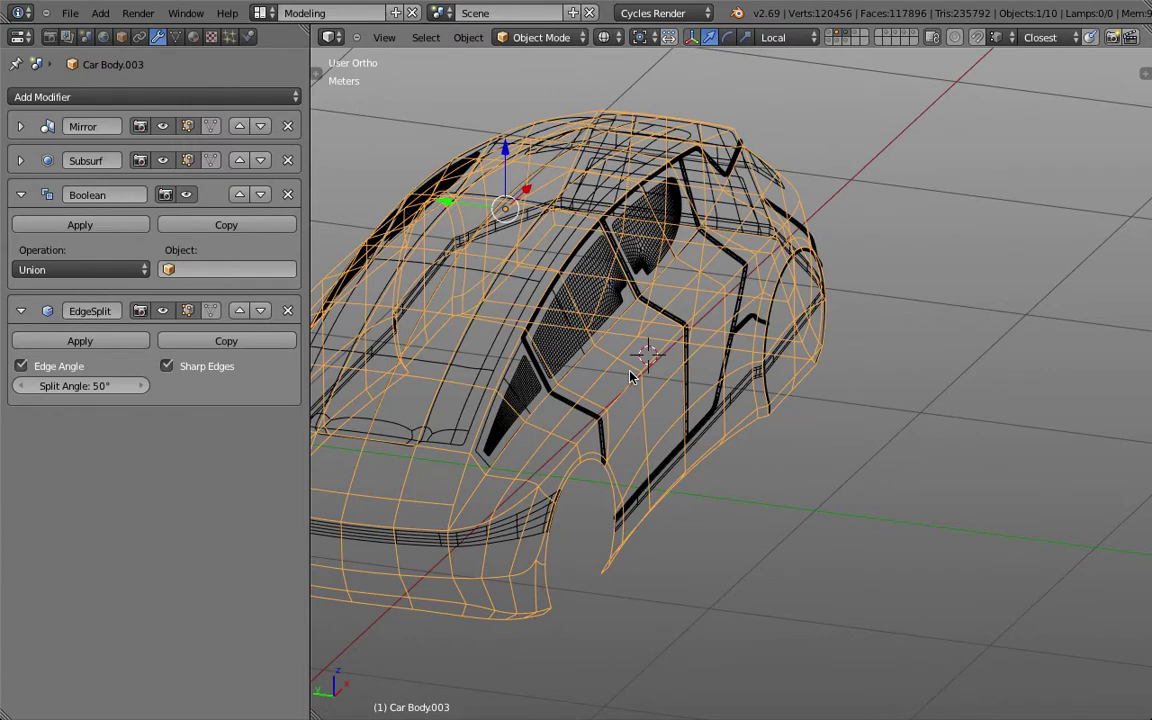
click(462, 37)
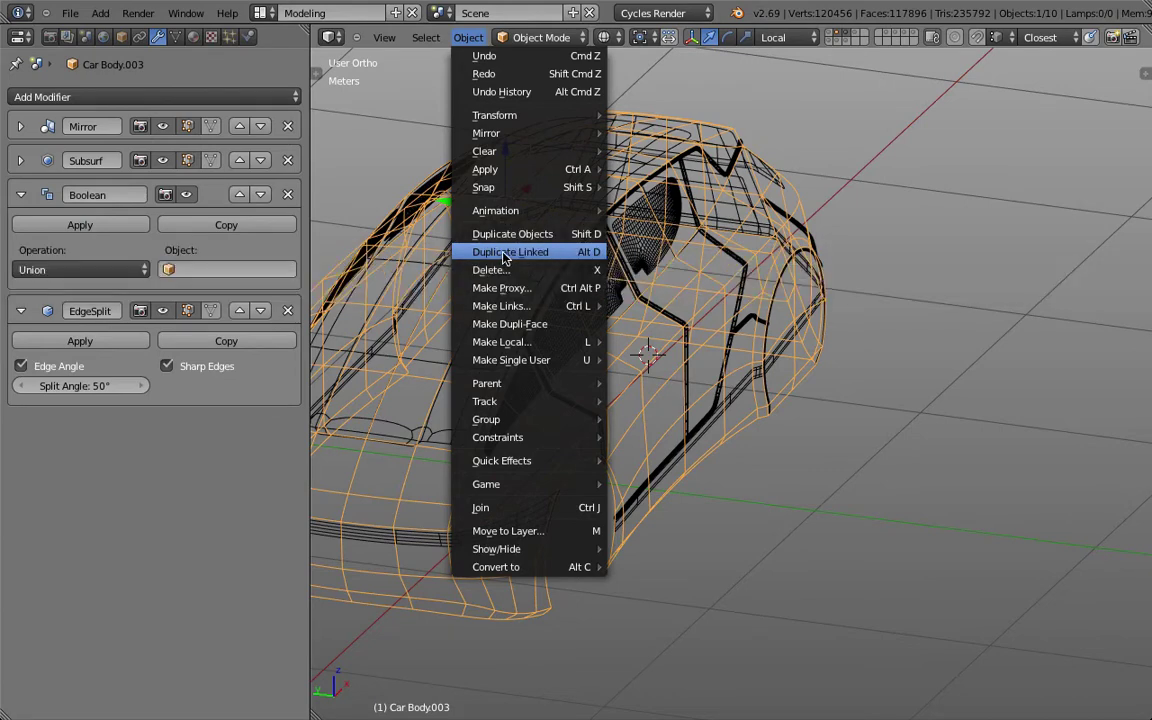
- Create an in-place linked duplicate of the car body named Car Body 3D Print
click(505, 256)
right_click(505, 258)
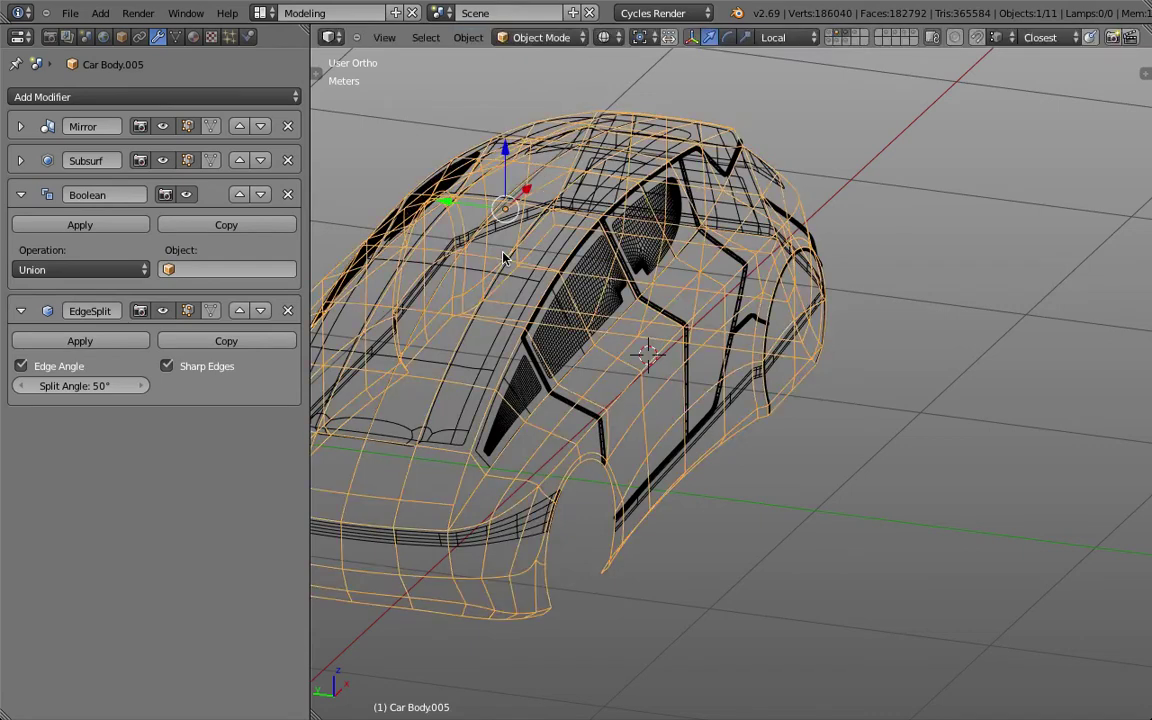
key(z)
key(z)
click(122, 37)
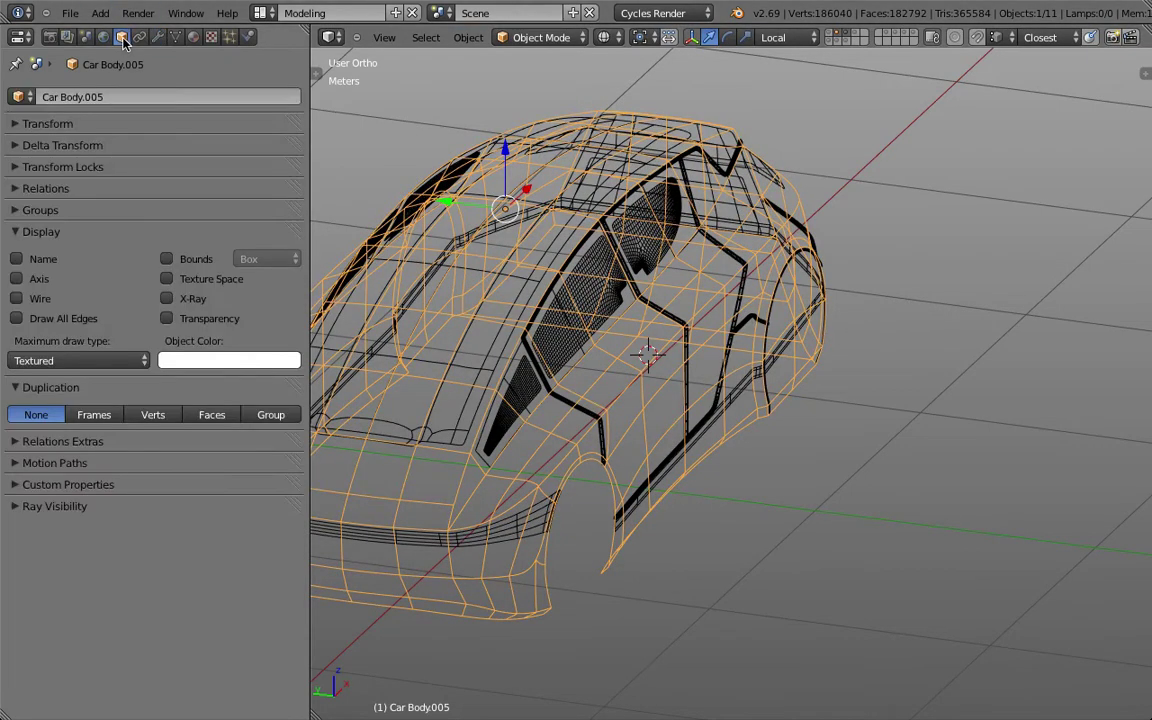
click(166, 104)
key(End)
key(BackSpace)
key(BackSpace)
key(BackSpace)
key(BackSpace)
text(3D Print)
key(Return)
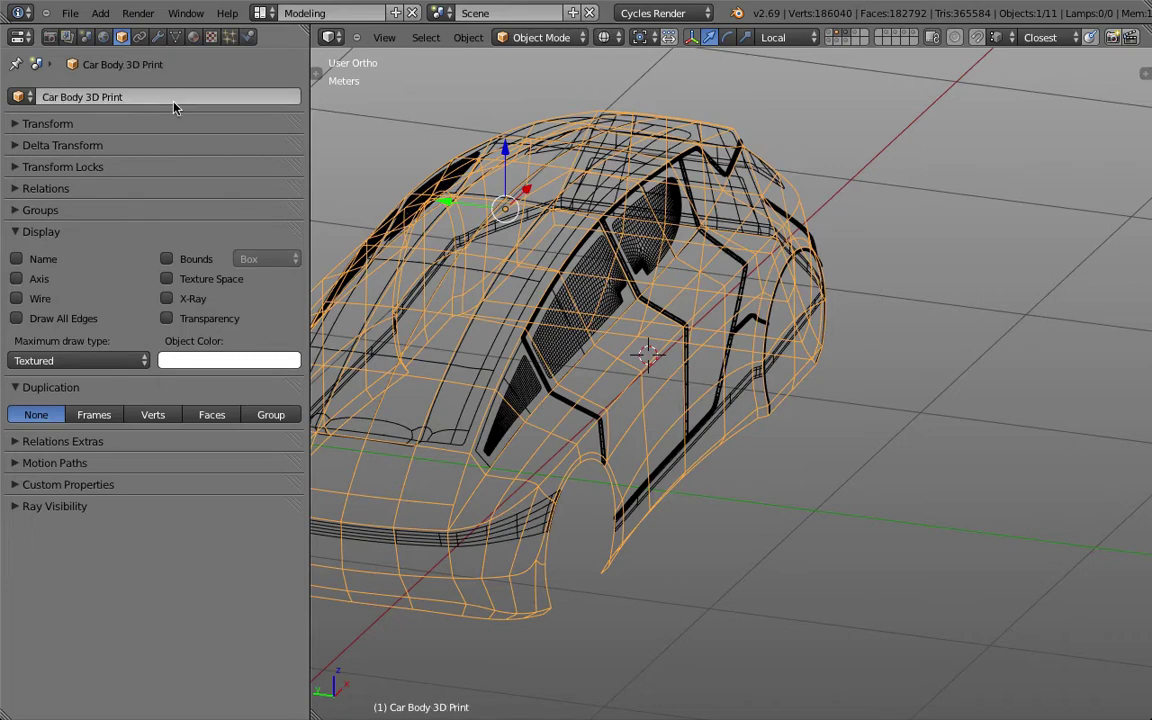
- Rename the original car body to Car Body Modeling
right_click(630, 392)
click(160, 100)
text(Car Body)
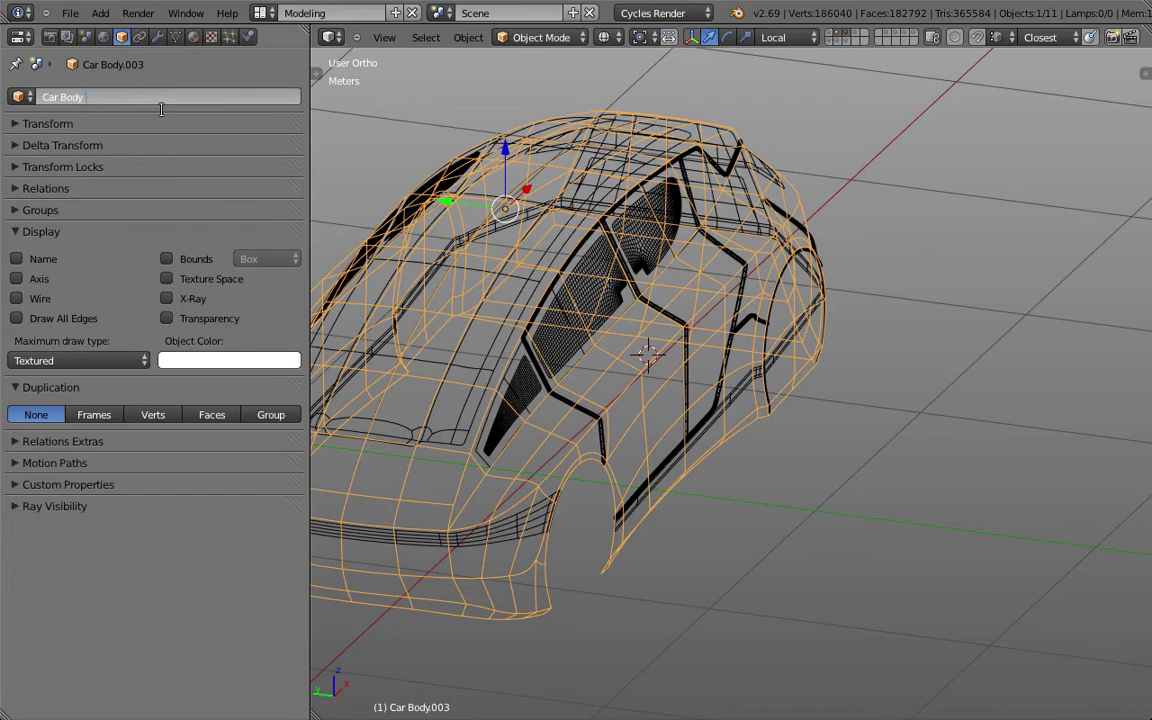
text( Modeling)
key(Return)
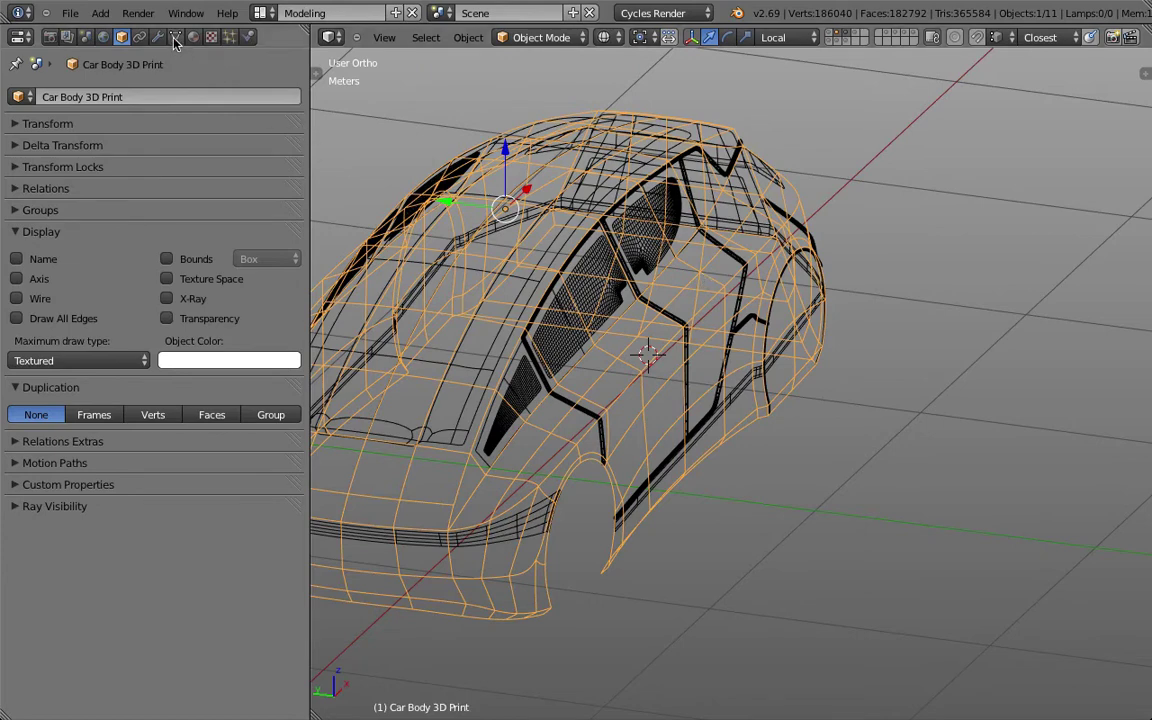
- Name the shared mesh data Car Mesh
click(175, 38)
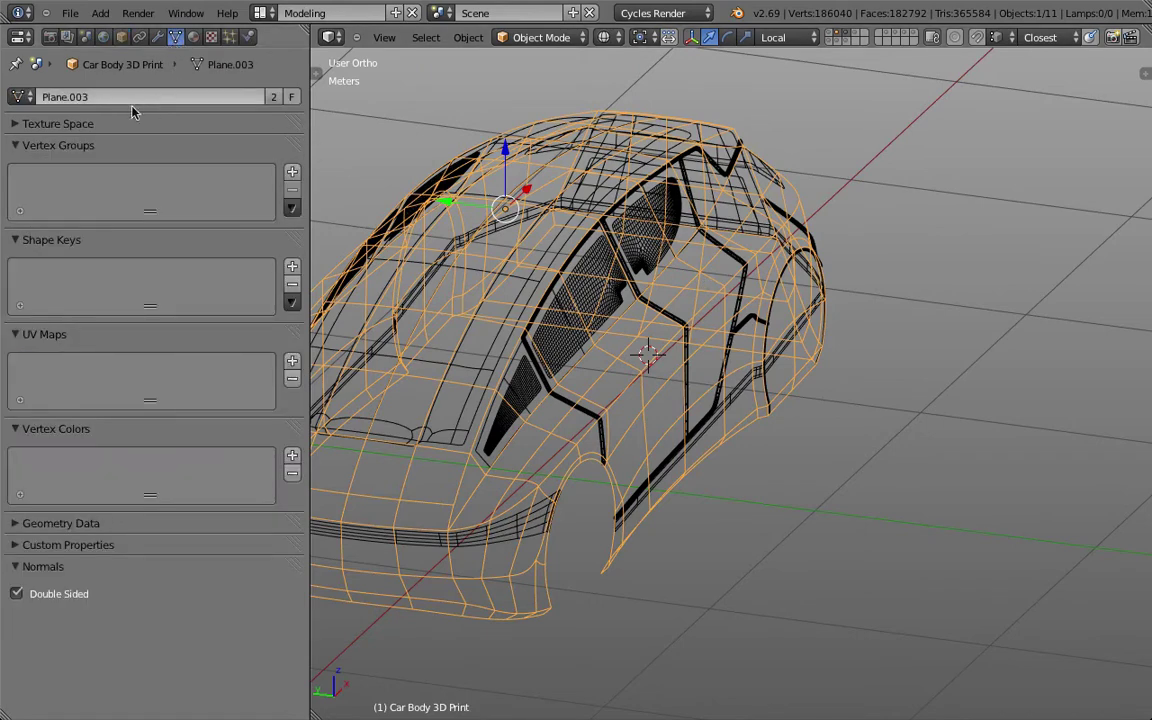
click(100, 96)
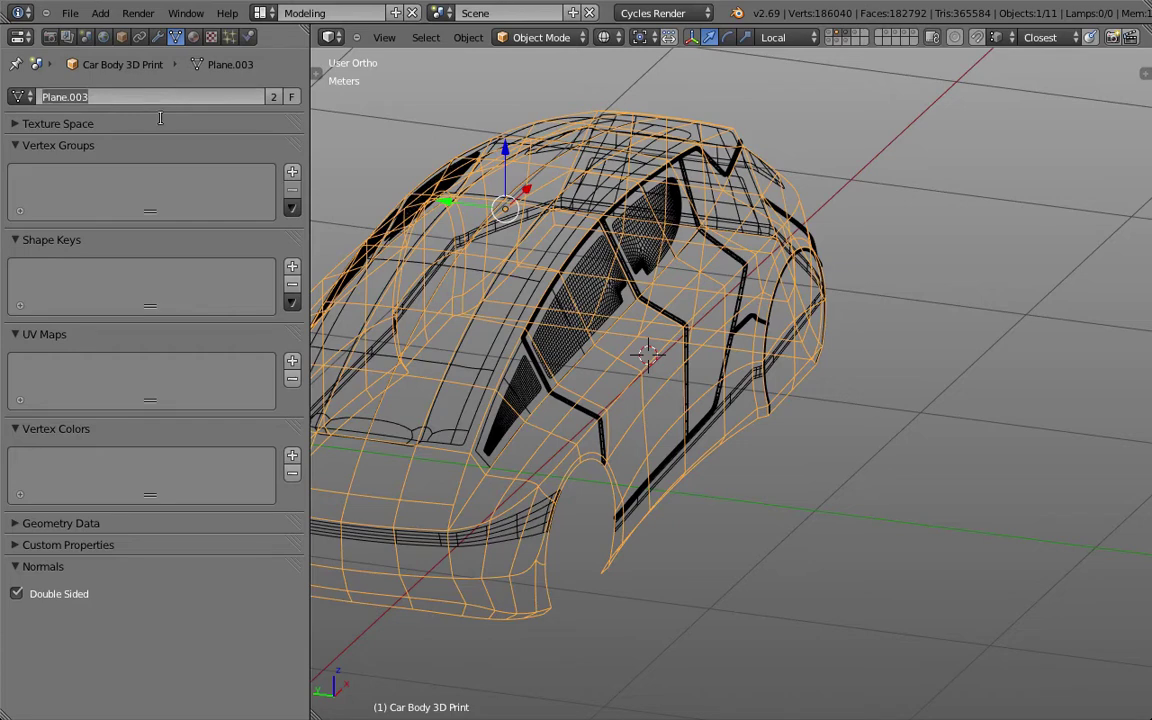
text(Car Mesh)
key(Return)
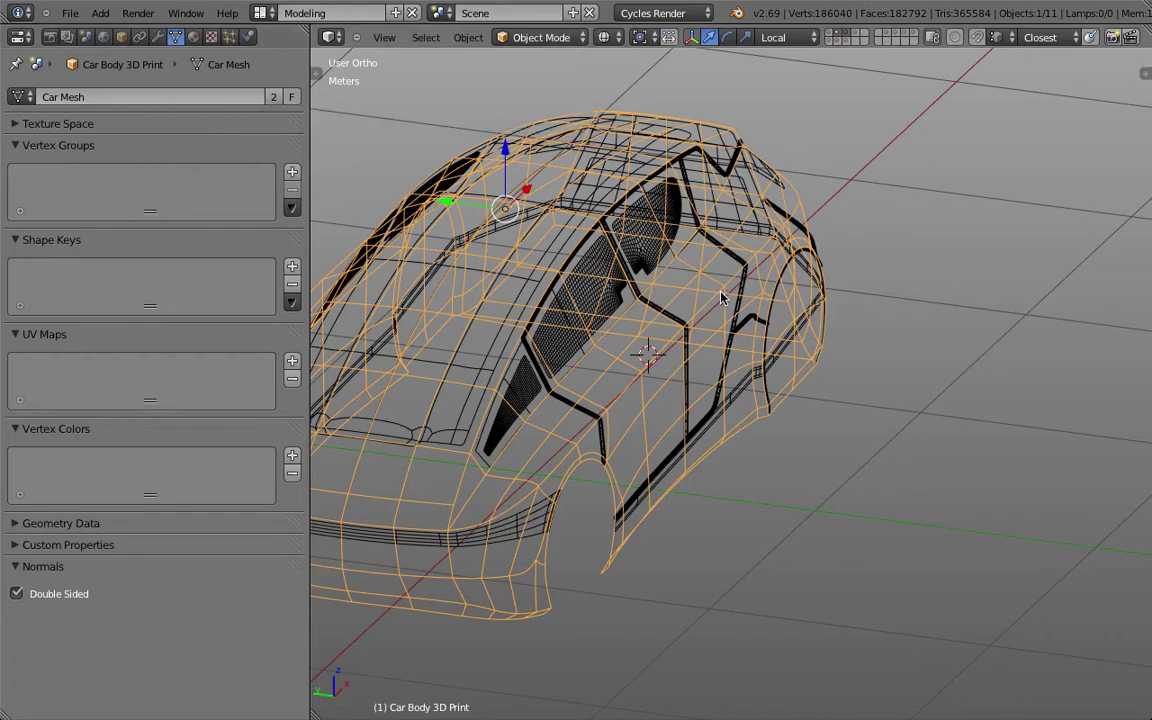
right_click(720, 290)
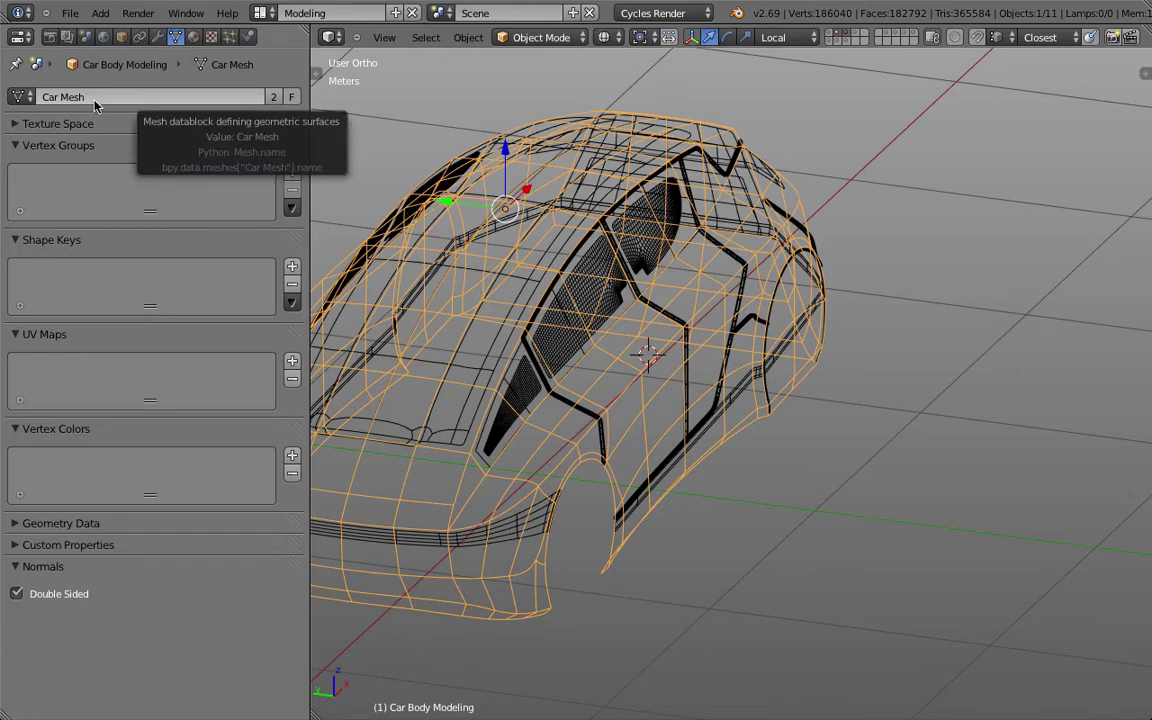
- Extrude a new vertex upward above the car roof in Edit Mode
key(z)
key(z)
key(Tab)
right_click(676, 106)
shift+scroll(640, 190, up, 5)
right_click(648, 207)
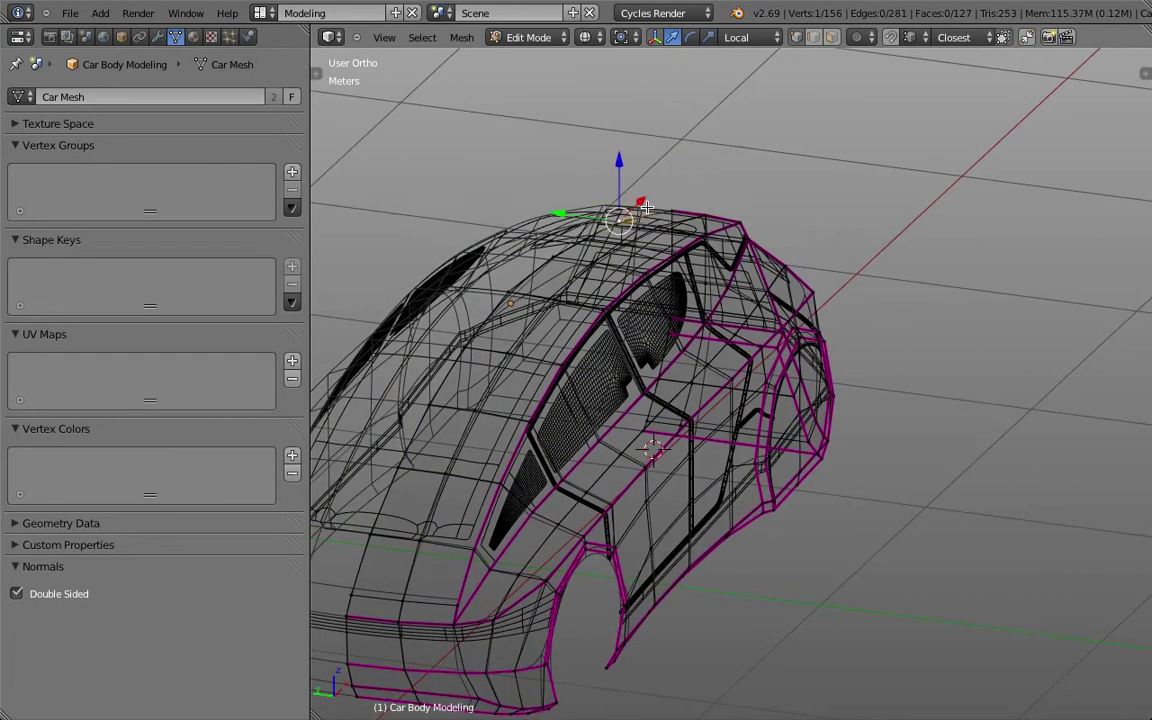
key(e)
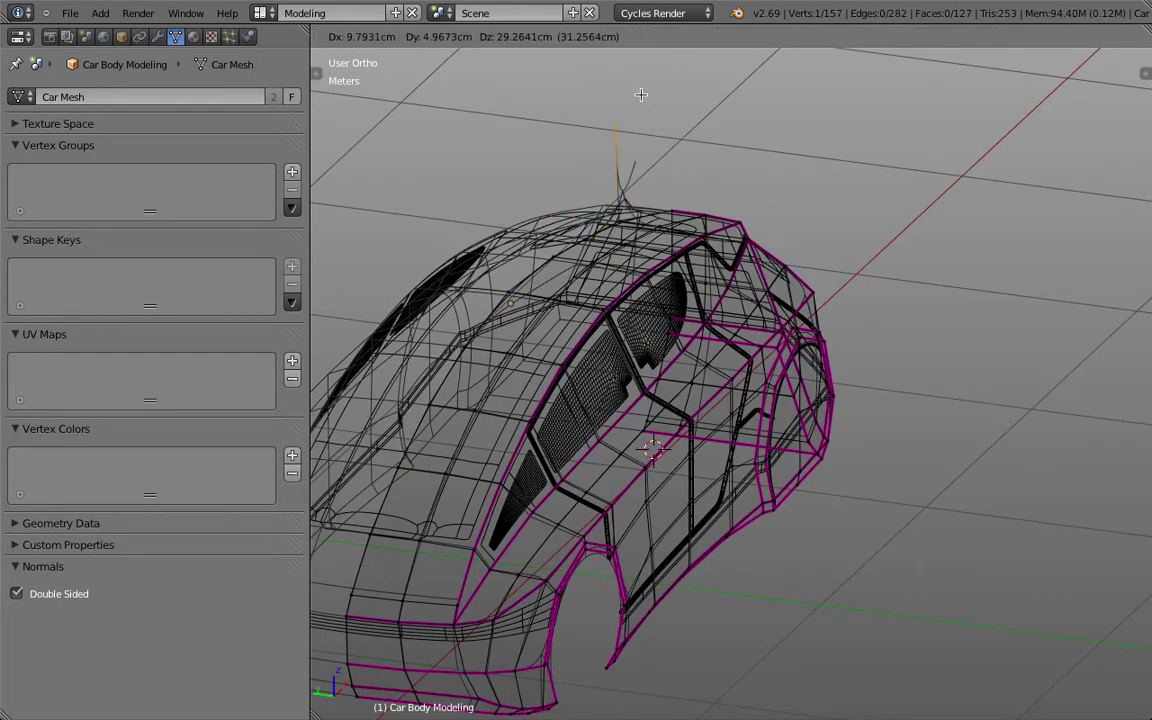
click(641, 94)
key(Tab)
key(z)
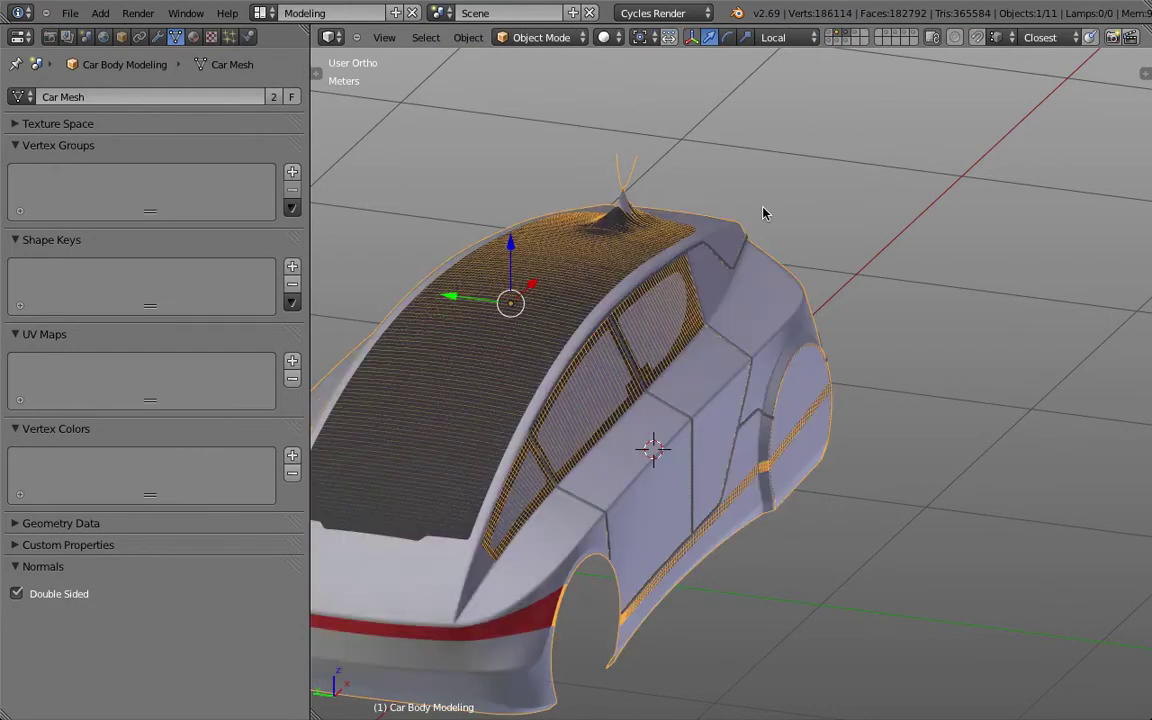
key(z)
- Cycle the selection between the overlapping Car Body 3D Print and Car Body Modeling objects
right_click(728, 222)
key(Tab)
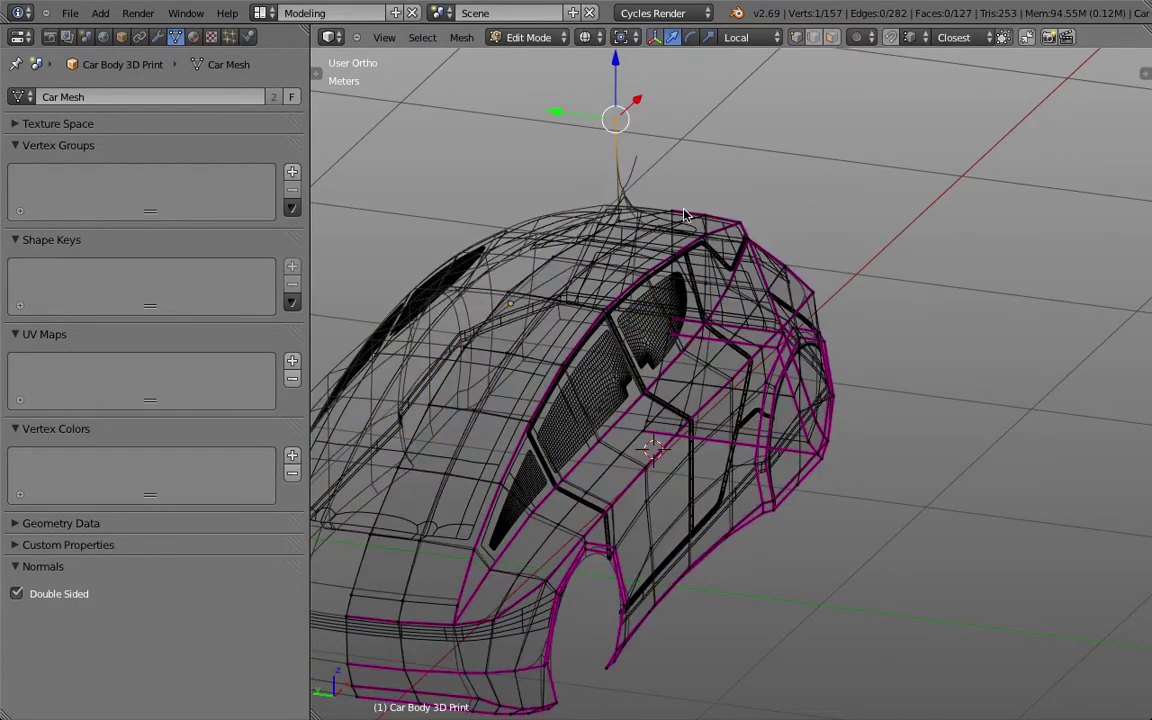
key(Tab)
right_click(685, 215)
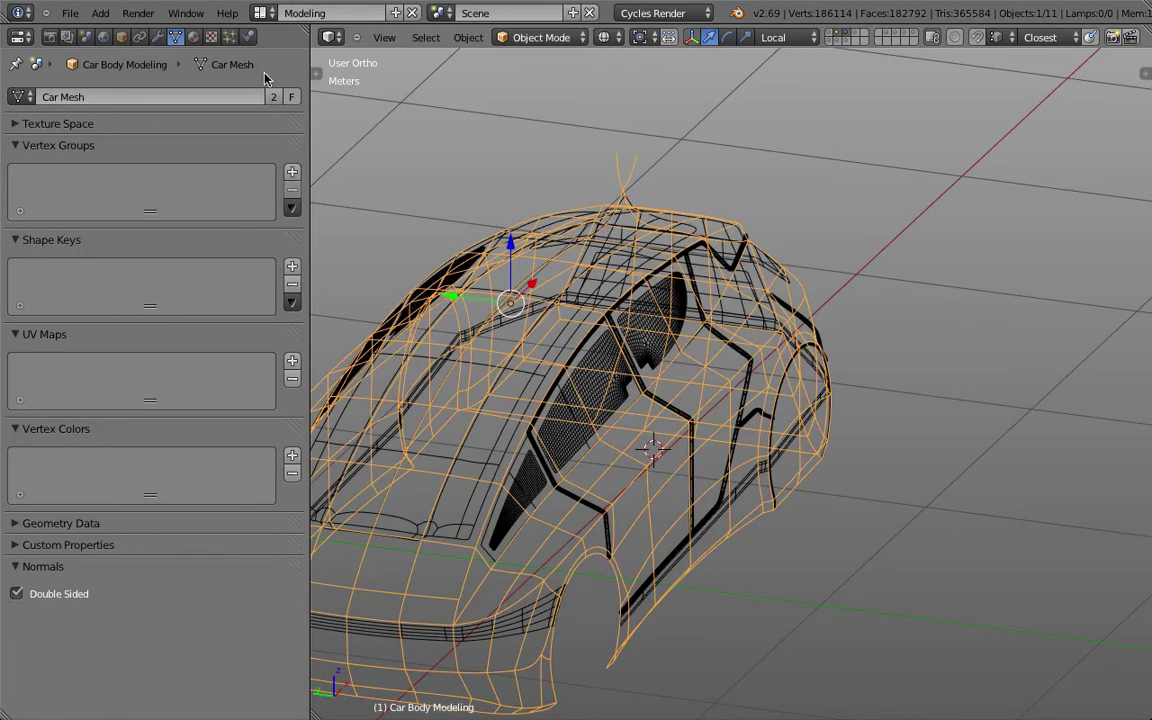
click(121, 36)
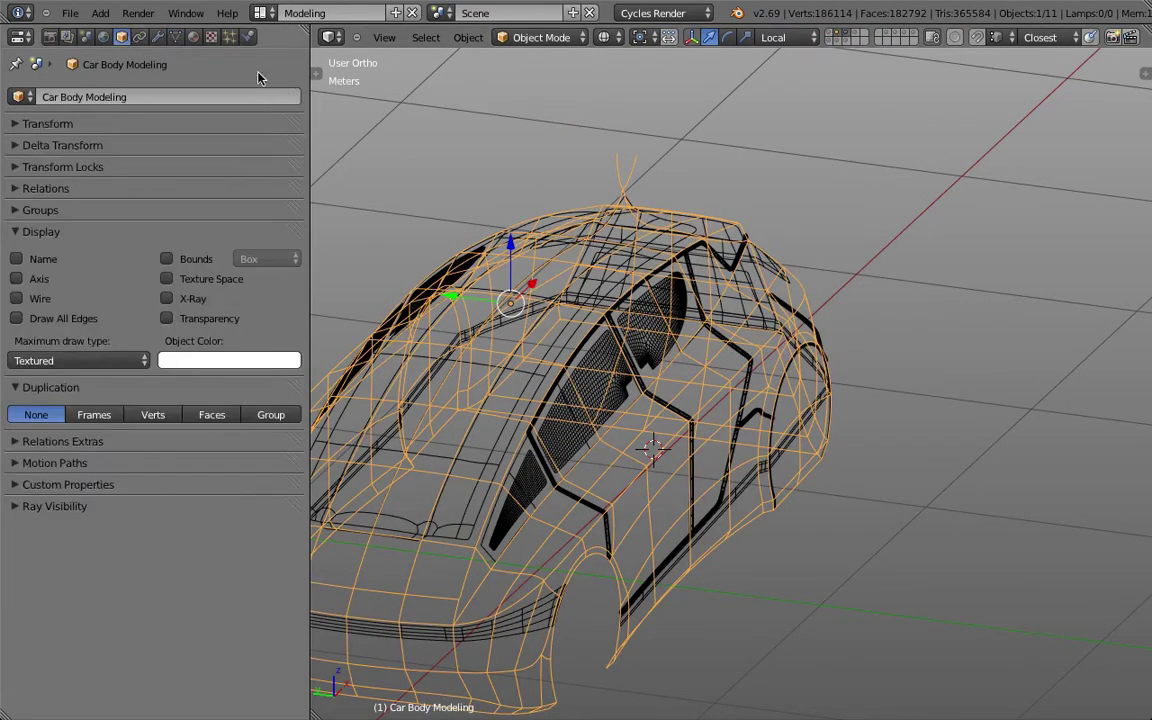
right_click(680, 215)
right_click(680, 215)
right_click(680, 214)
right_click(680, 214)
right_click(680, 214)
right_click(680, 214)
right_click(680, 214)
right_click(680, 214)
right_click(680, 214)
right_click(680, 214)
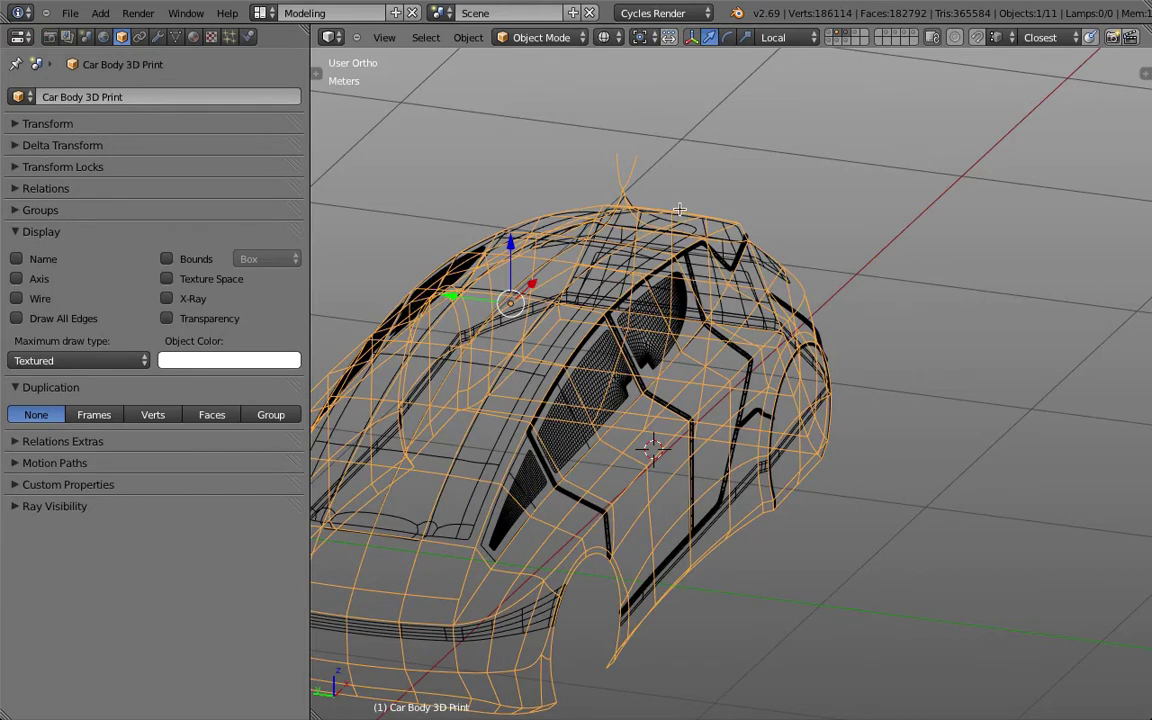
- Delete the stray vertex spiking up from the roof of the car mesh
key(Tab)
key(x)
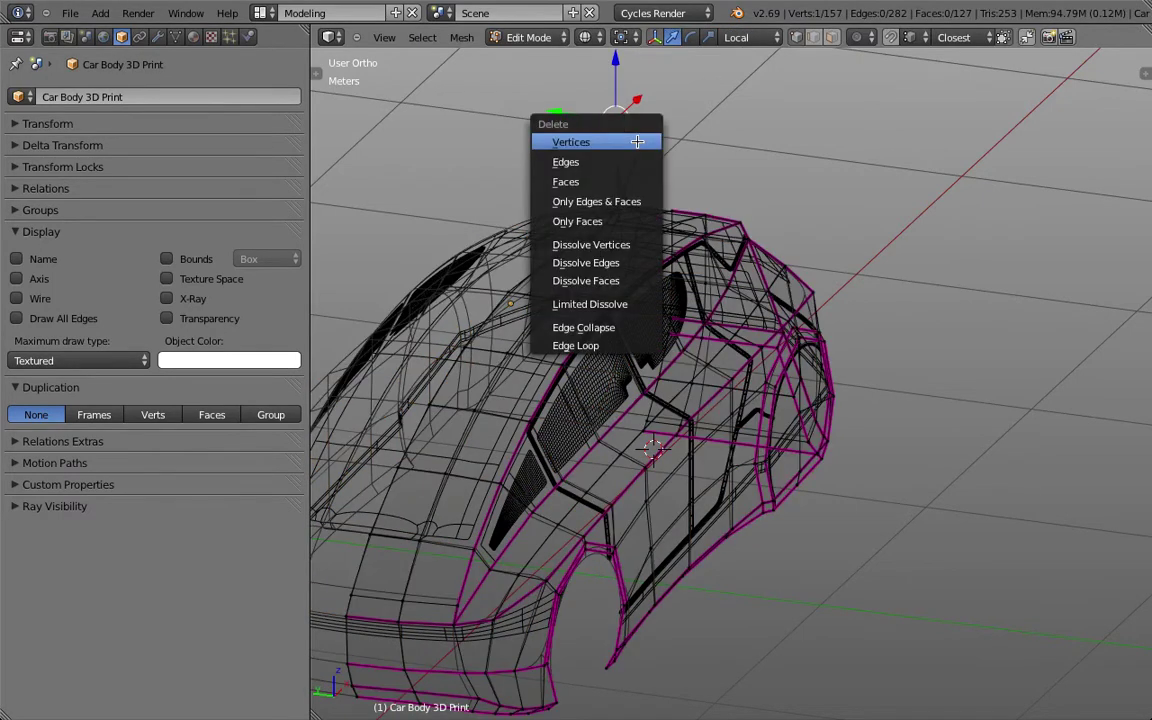
click(637, 142)
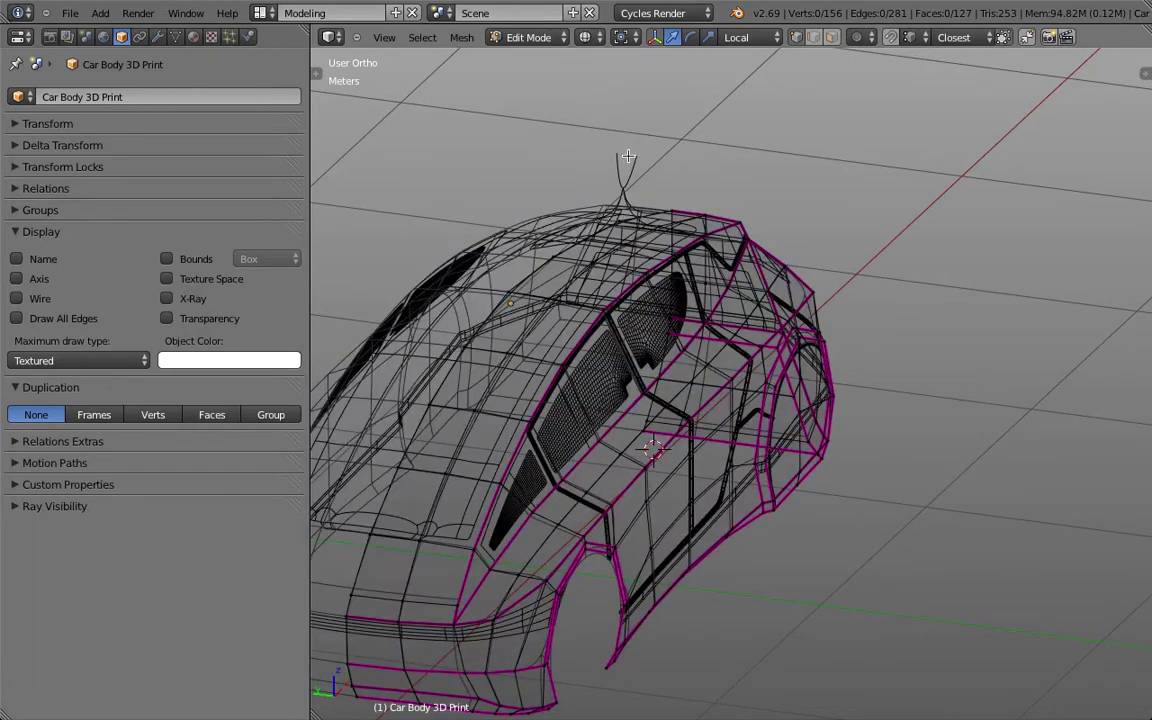
key(Tab)
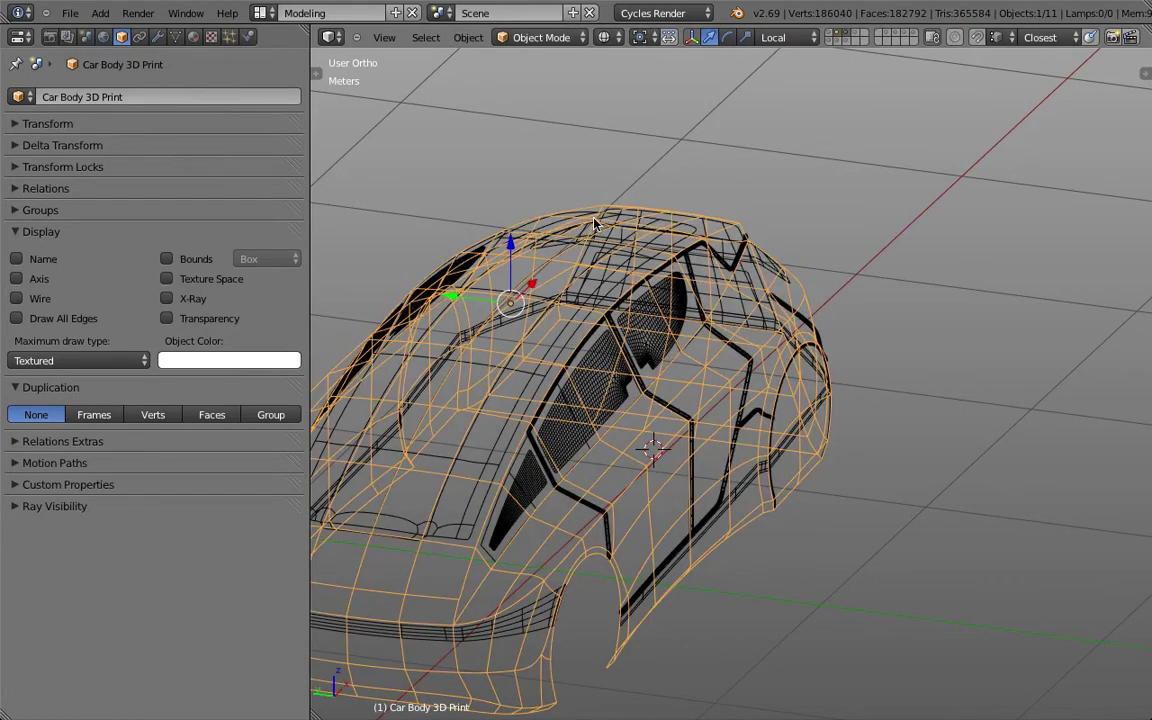
- Move Car Body 3D Print to layer 2 in solid shading and view it from the side
scroll(700, 184, down, 2)
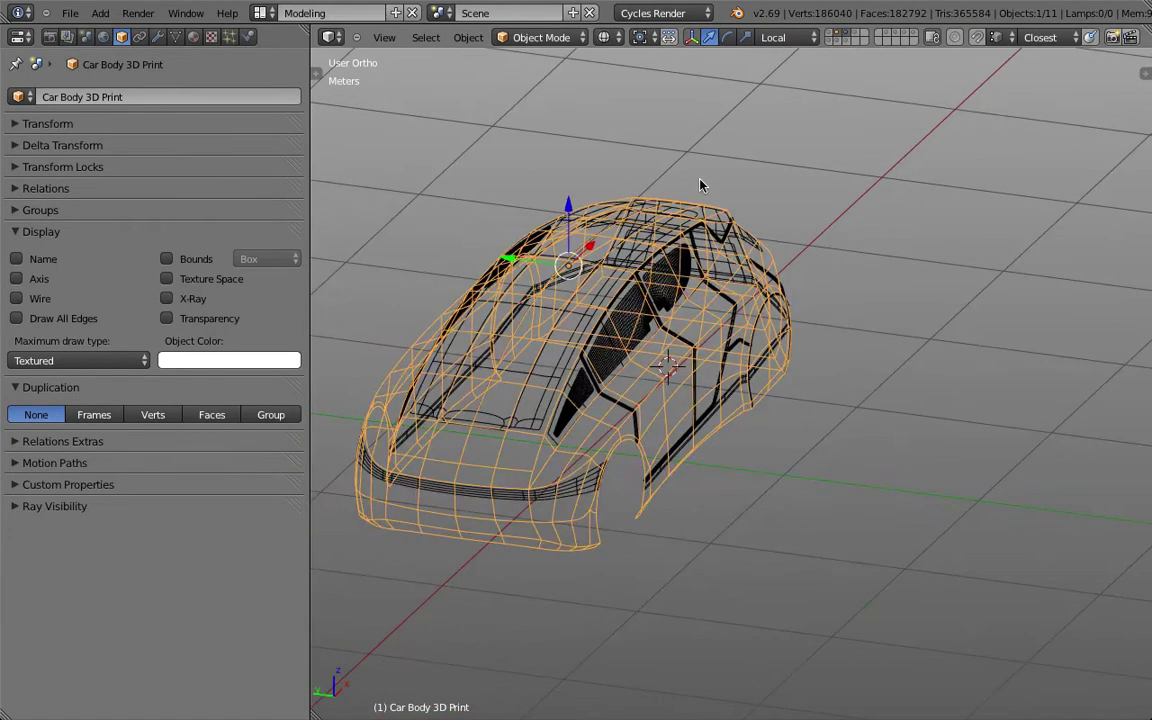
key(z)
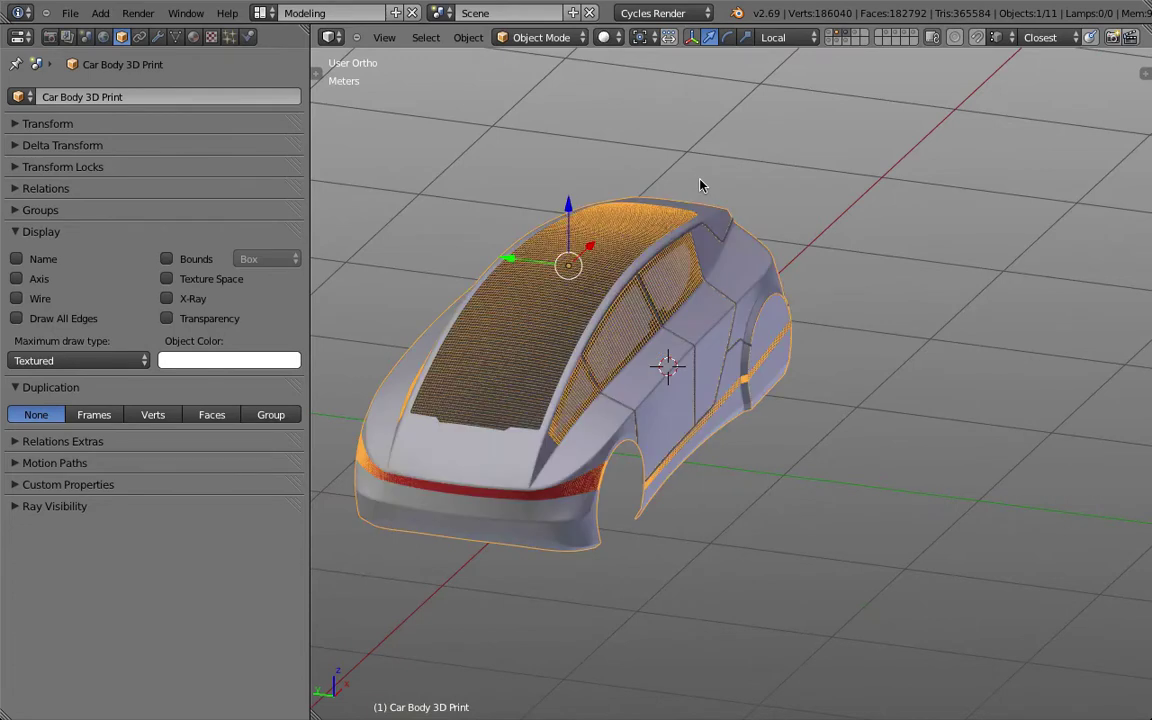
key(m)
key(2)
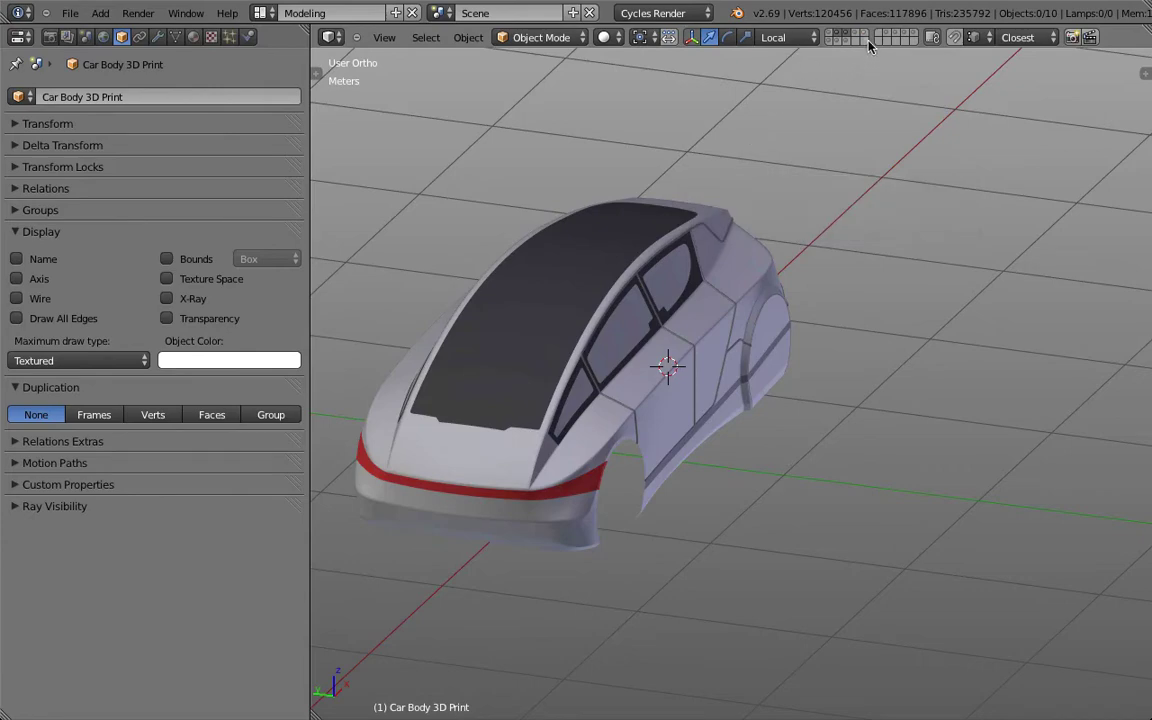
key(2)
key(KP_1)
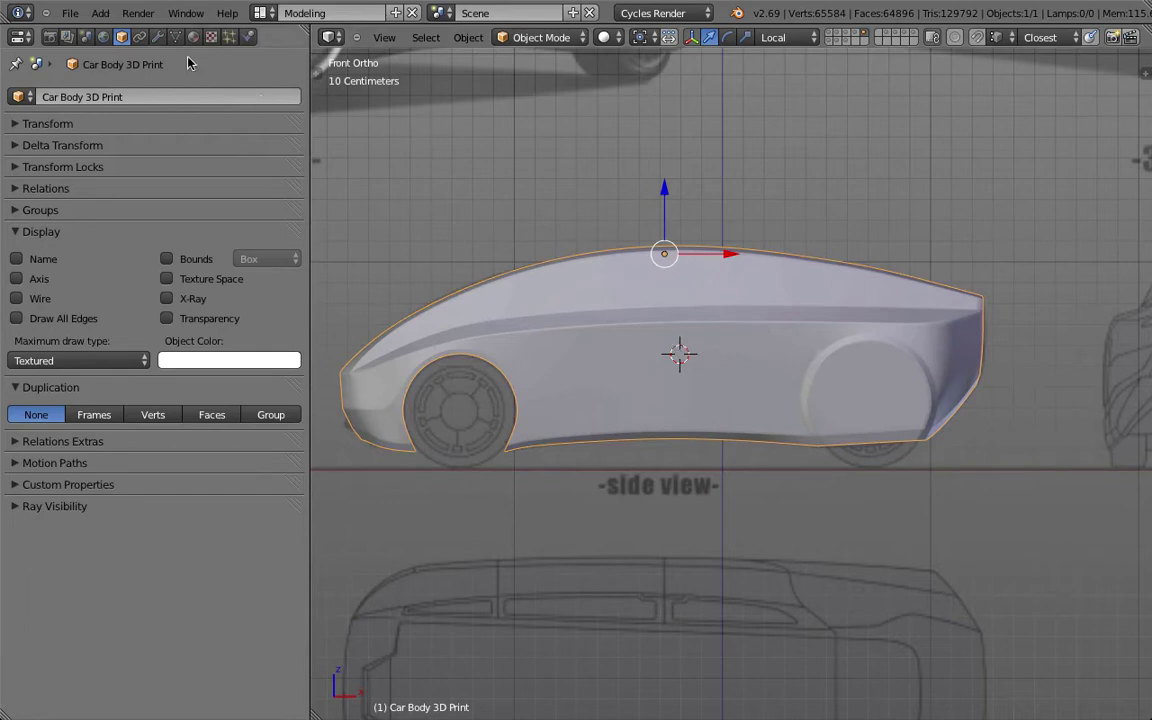
- Display the layer holding the windows, red stripes and solidified parting lines
click(158, 37)
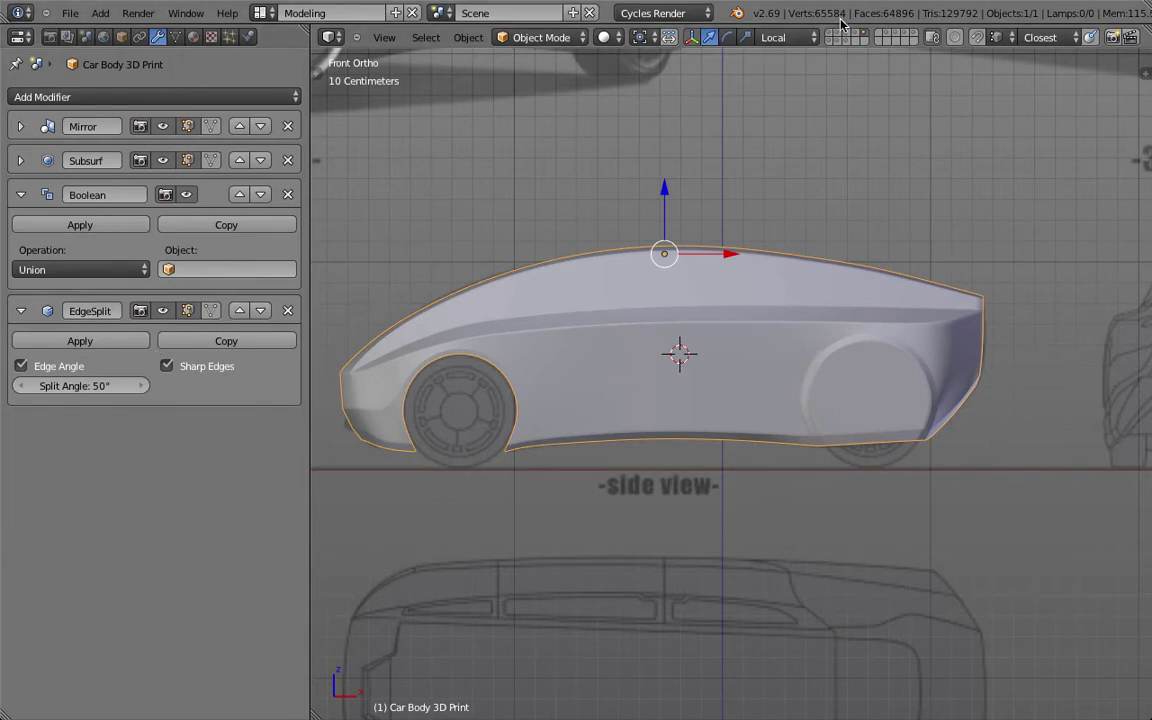
shift+click(850, 33)
click(860, 33)
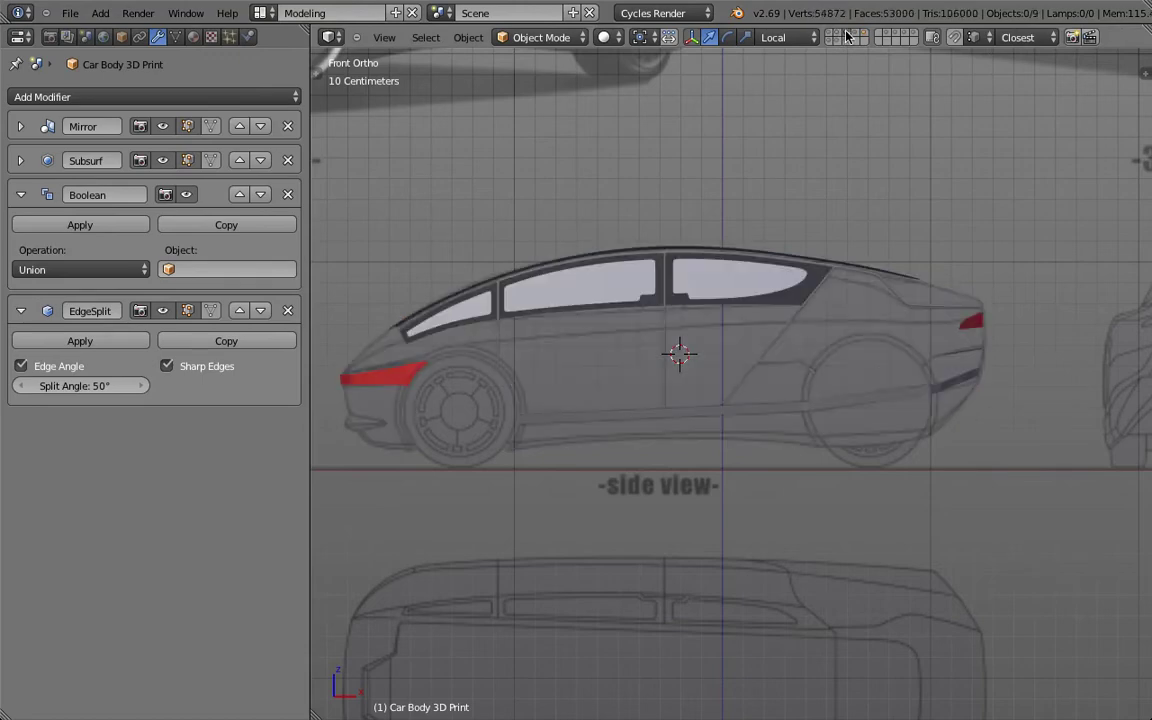
middle_drag(840, 200, 650, 314)
- Check the Parting Lines Shrinkwrap onto Car Body Modeling, then select Car Body 3D Print on its own layer
right_click(651, 318)
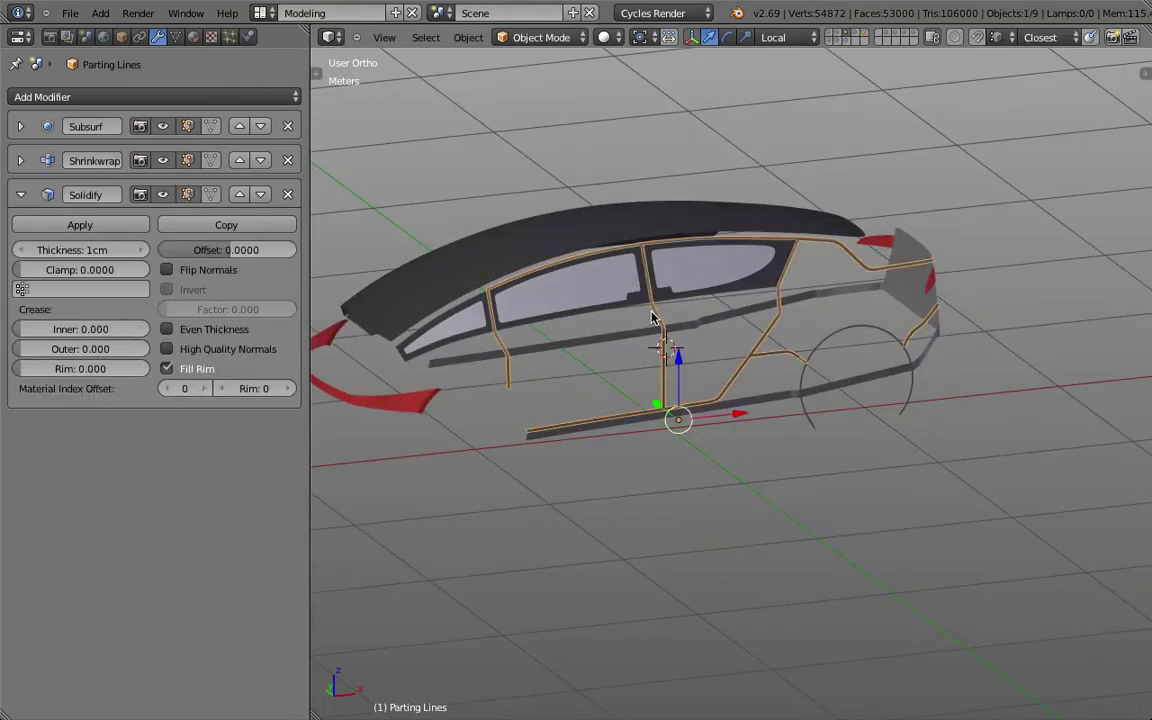
click(20, 160)
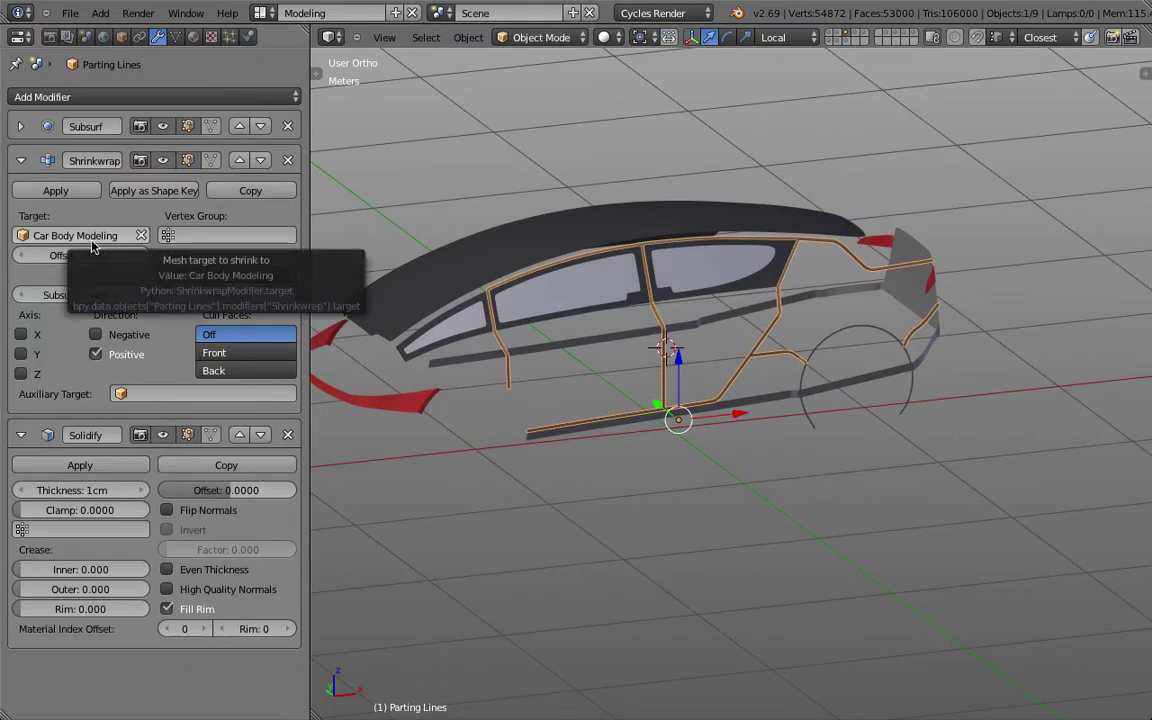
key(2)
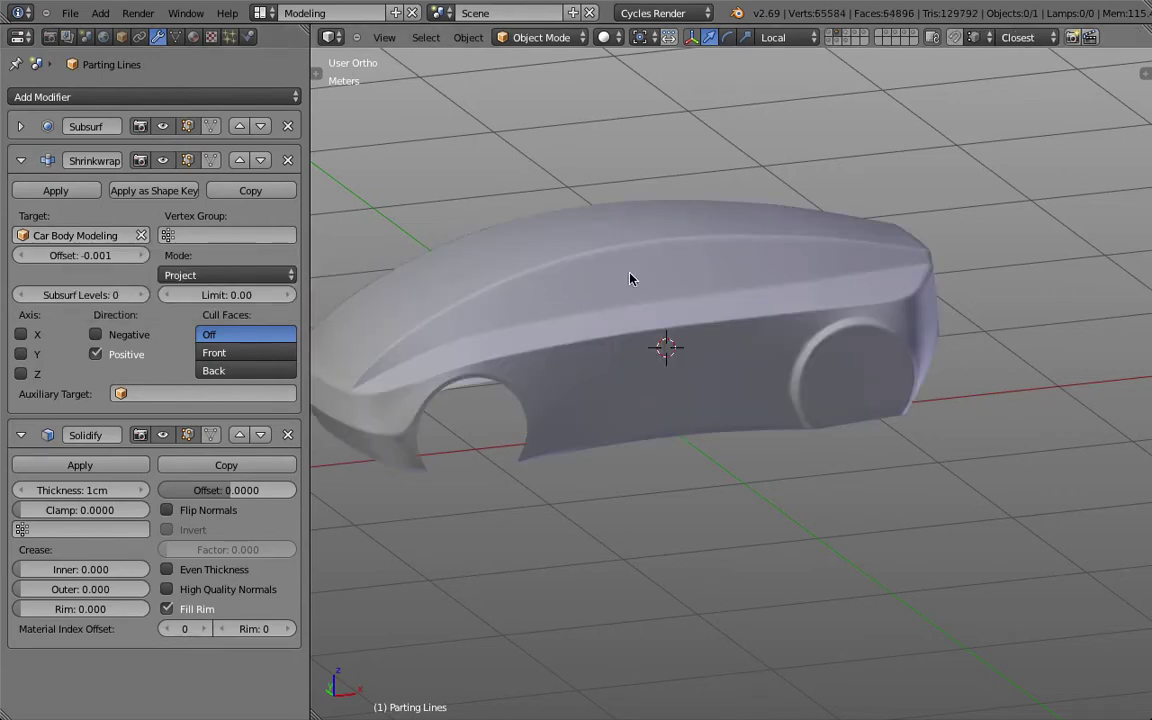
right_click(630, 279)
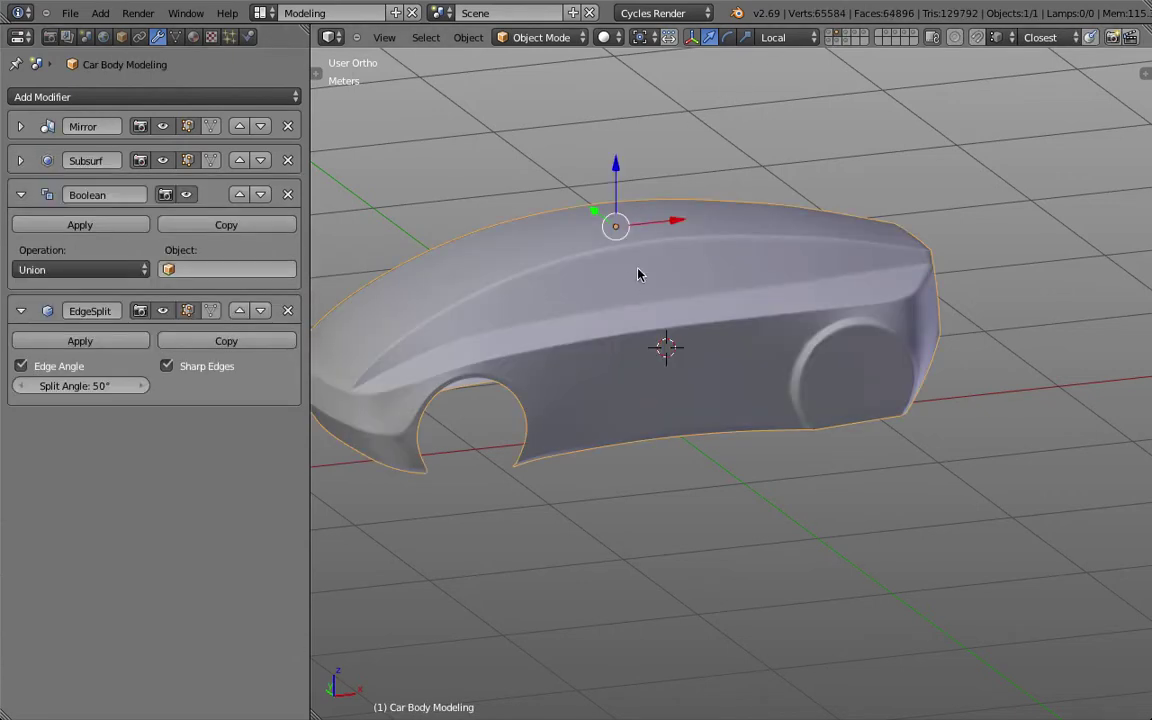
click(864, 38)
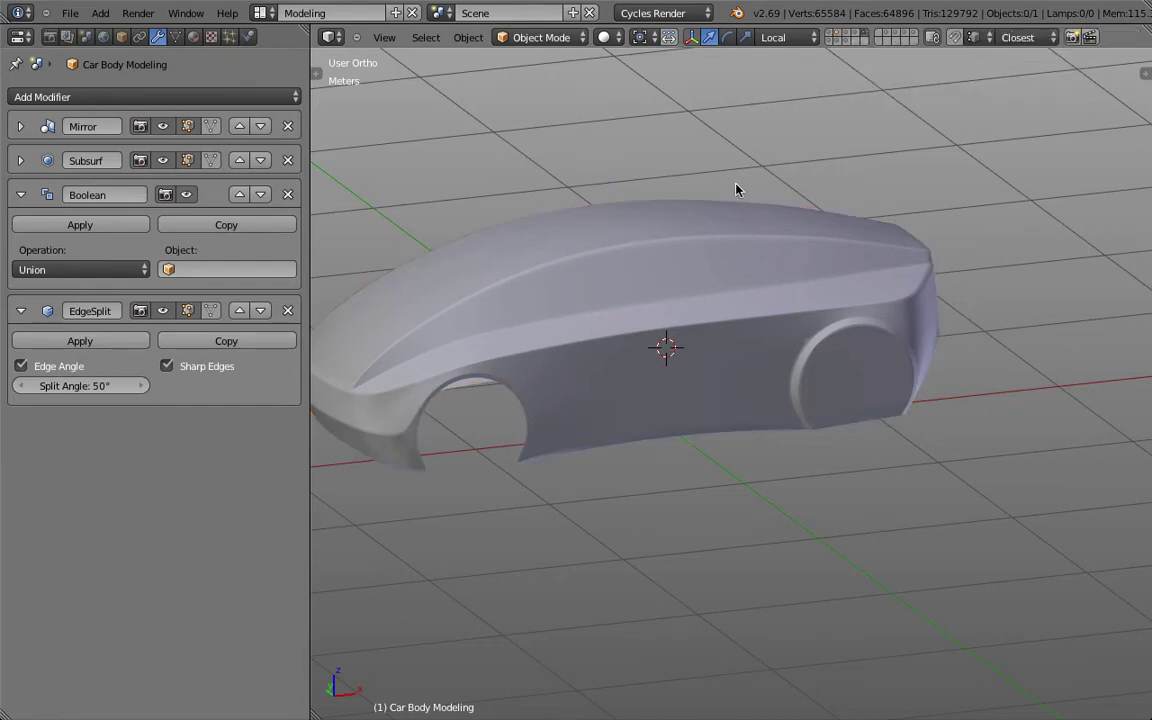
right_click(712, 207)
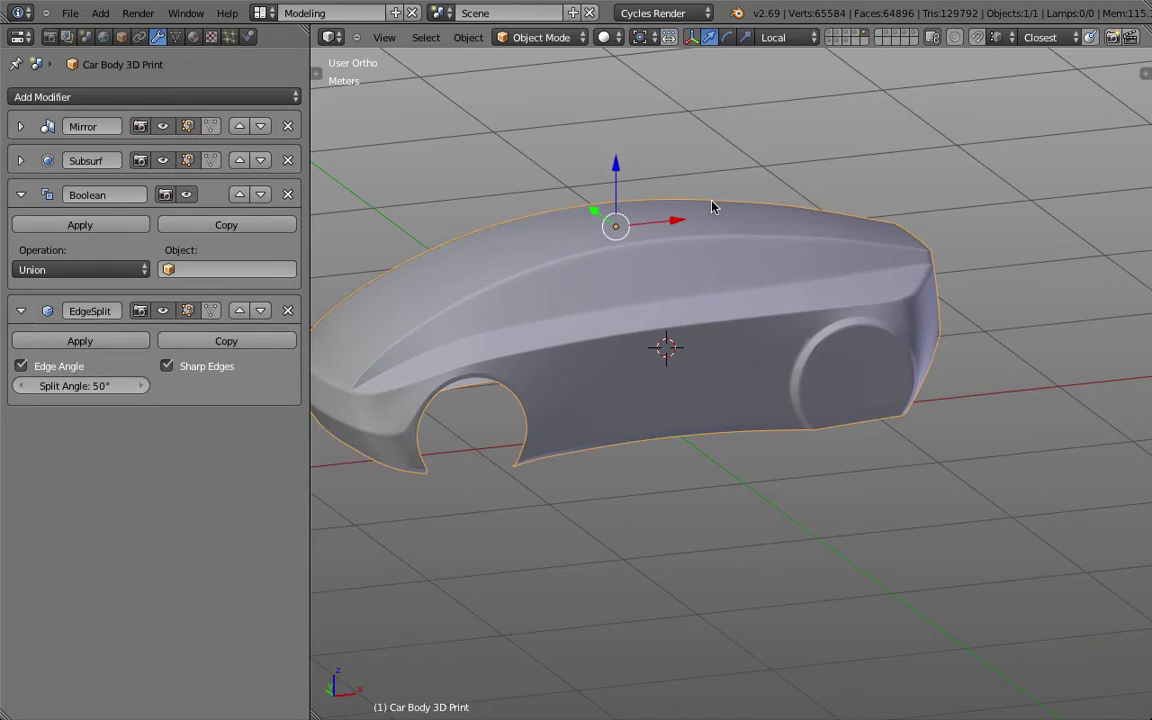
- Set Car Body 3D Print's Boolean object to Parting Lines via a 'part' search and inspect the result
click(252, 268)
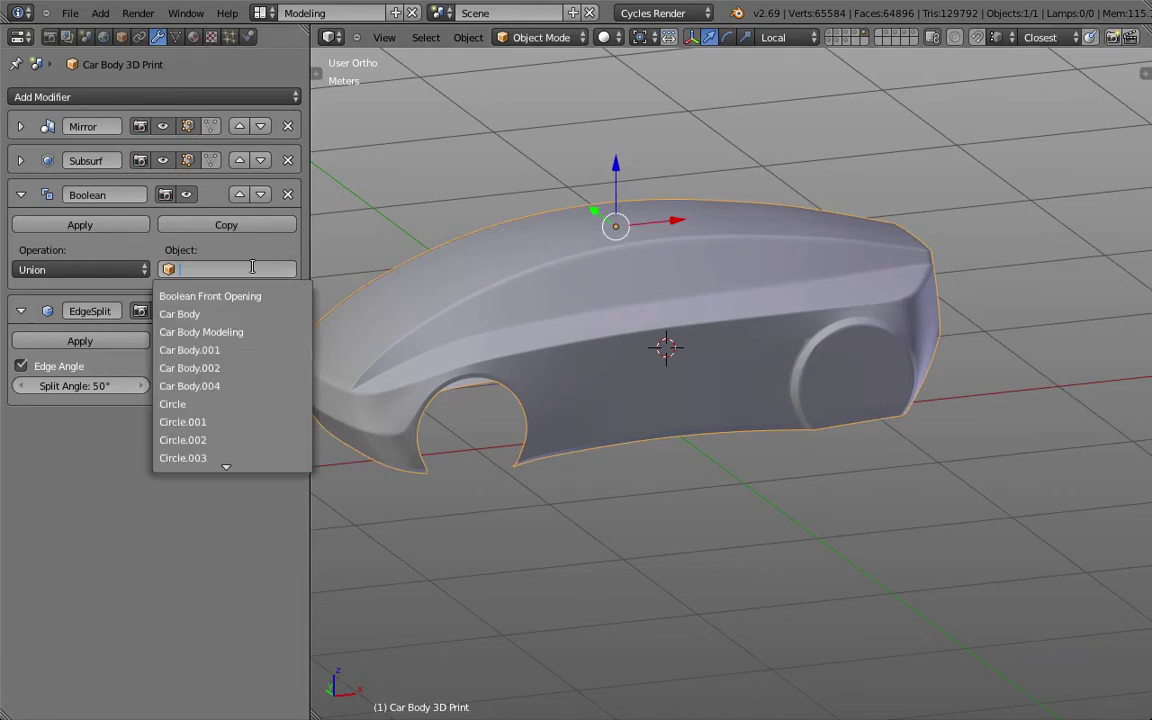
text(part)
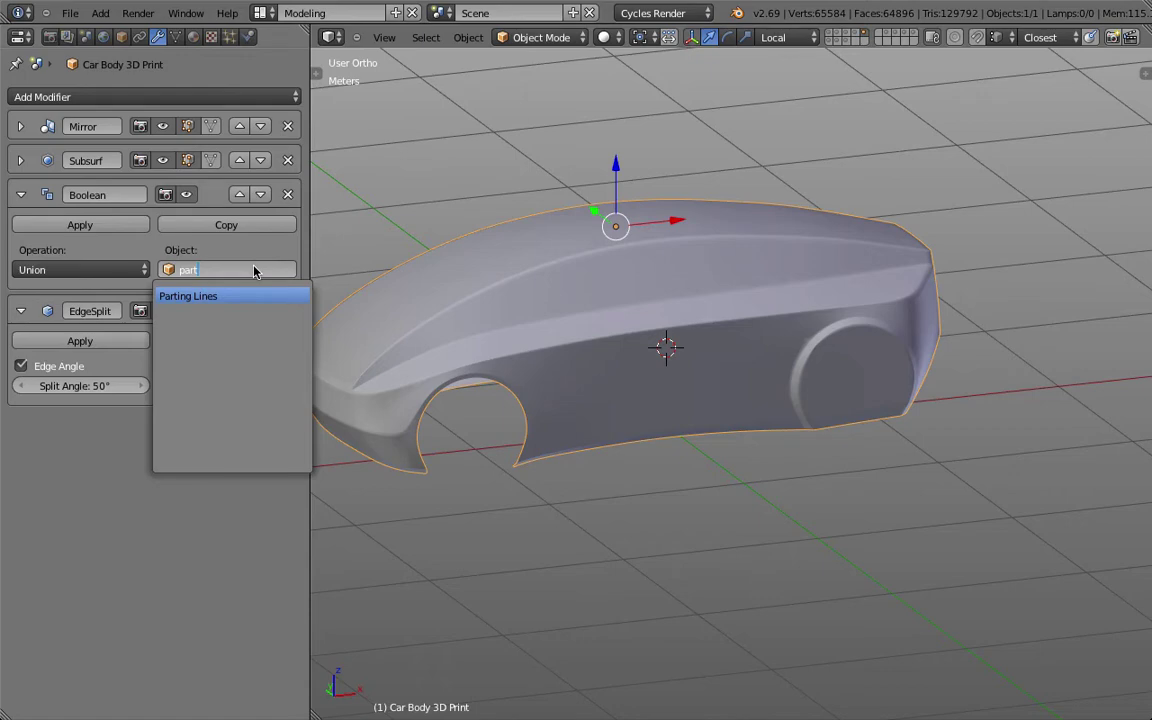
key(Return)
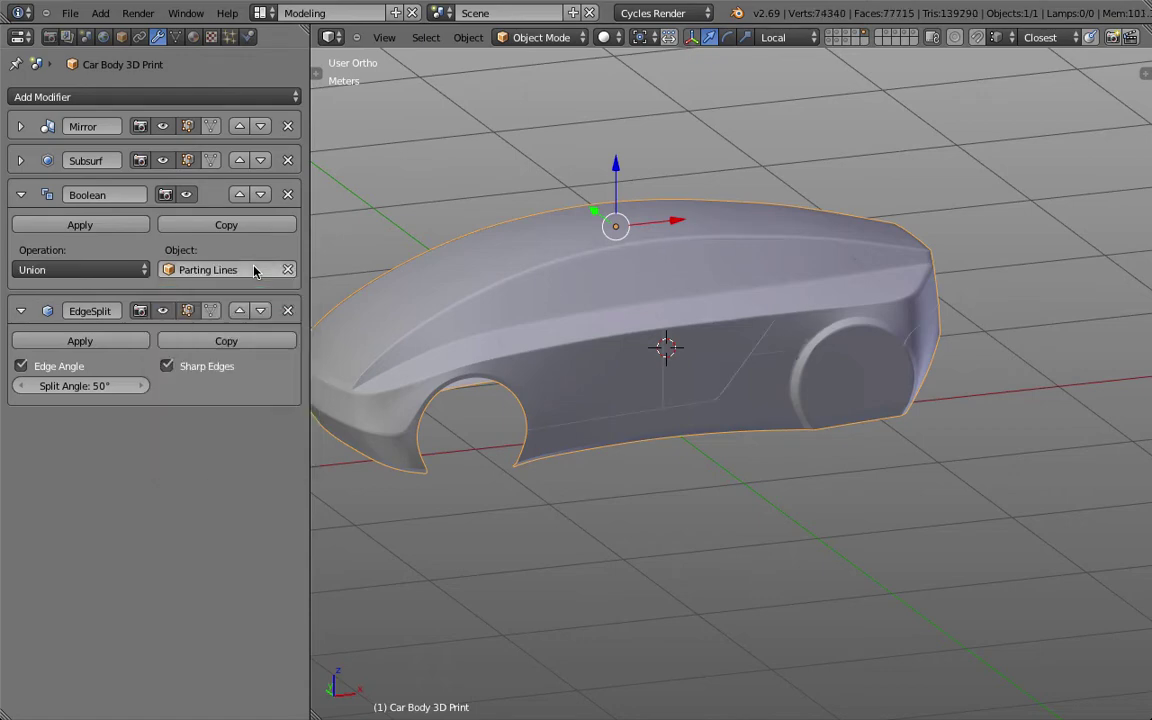
middle_drag(340, 268, 895, 360)
scroll(905, 405, up, 5)
scroll(906, 412, down, 5)
middle_drag(906, 412, 700, 330)
scroll(1043, 228, up, 5)
click(45, 269)
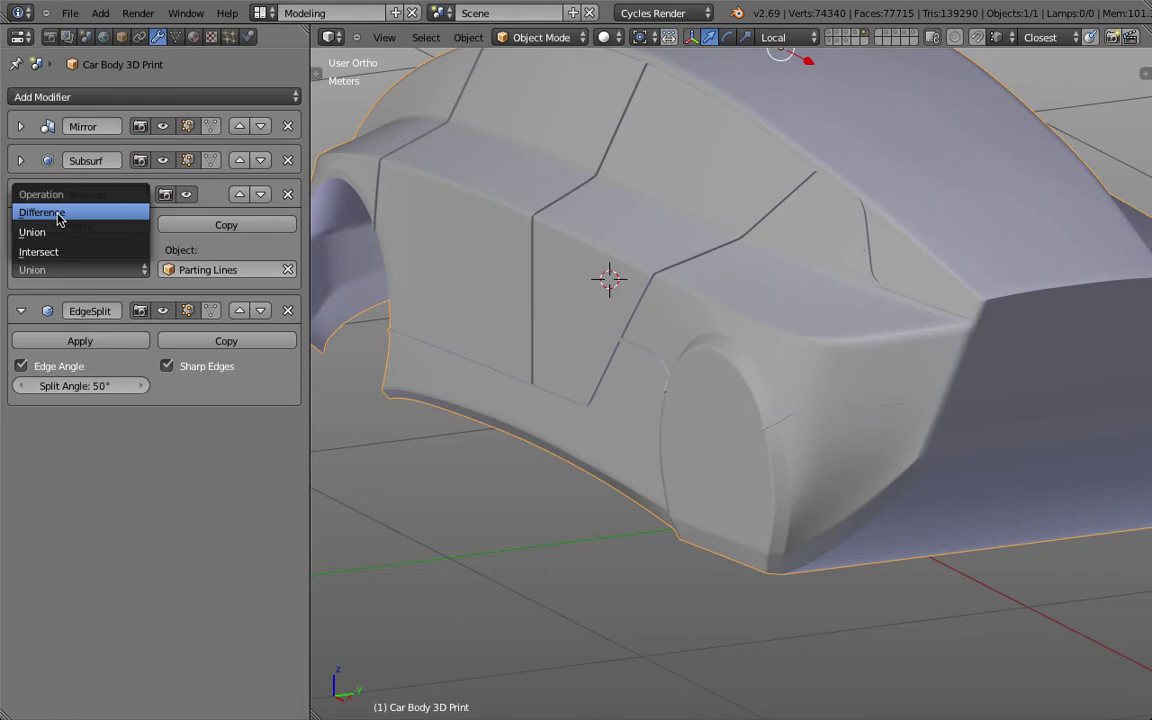
- Switch the Boolean operation to Difference and view the car from the side
click(58, 216)
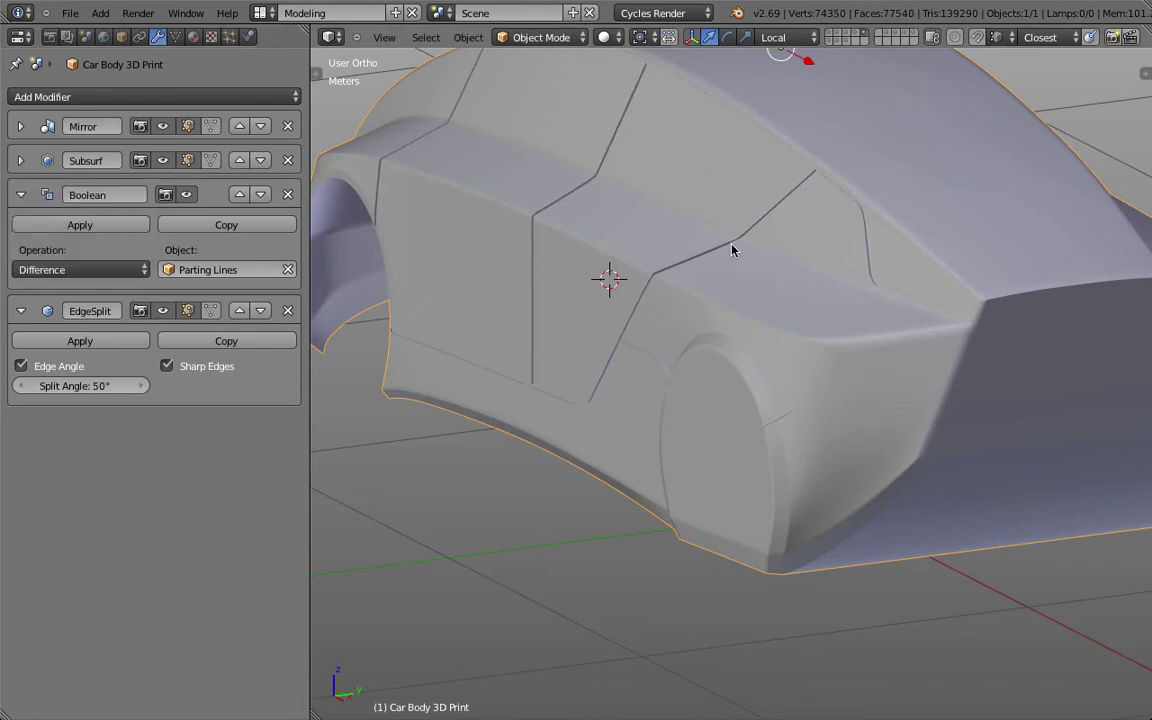
middle_drag(535, 342, 818, 308)
key(KP_1)
- Shade the viewport with the red matcap and look at the rear wheel area
key(n)
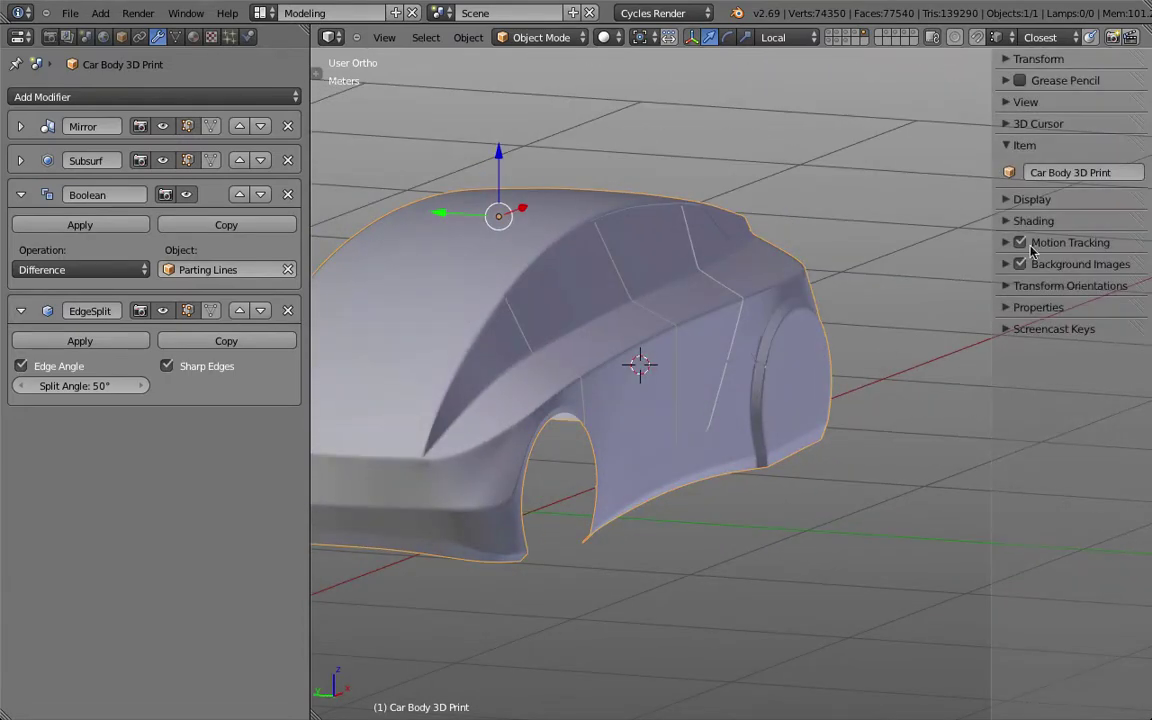
click(1005, 222)
click(1007, 248)
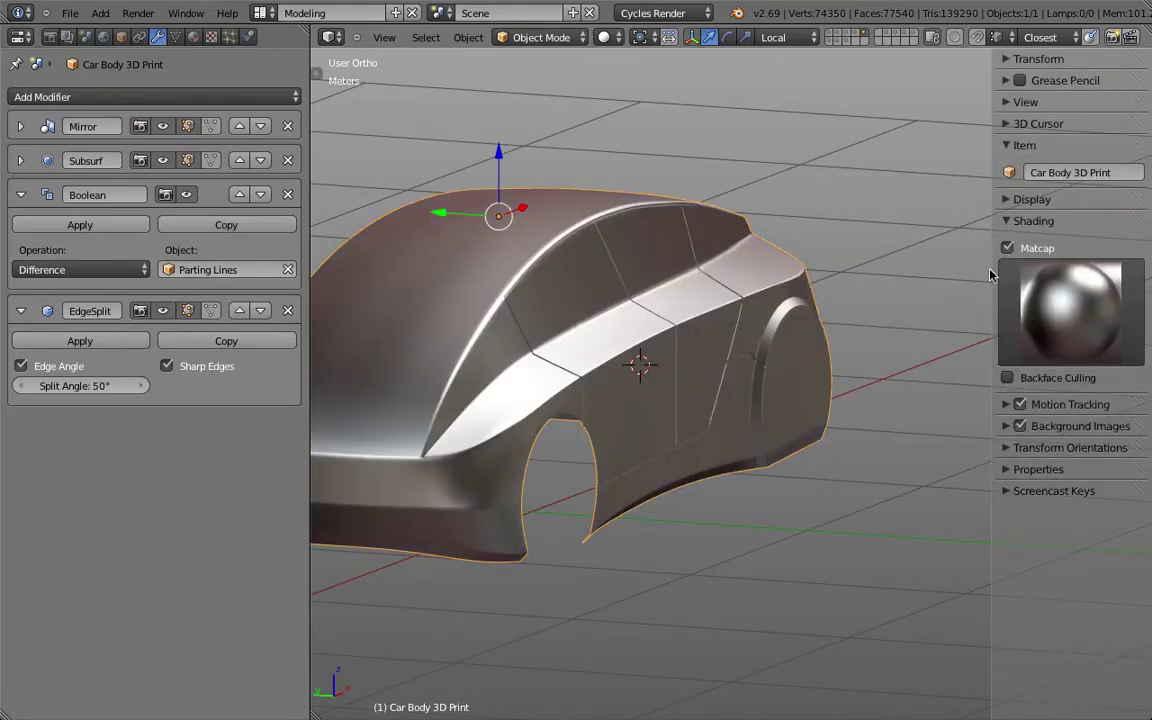
click(1060, 300)
click(727, 509)
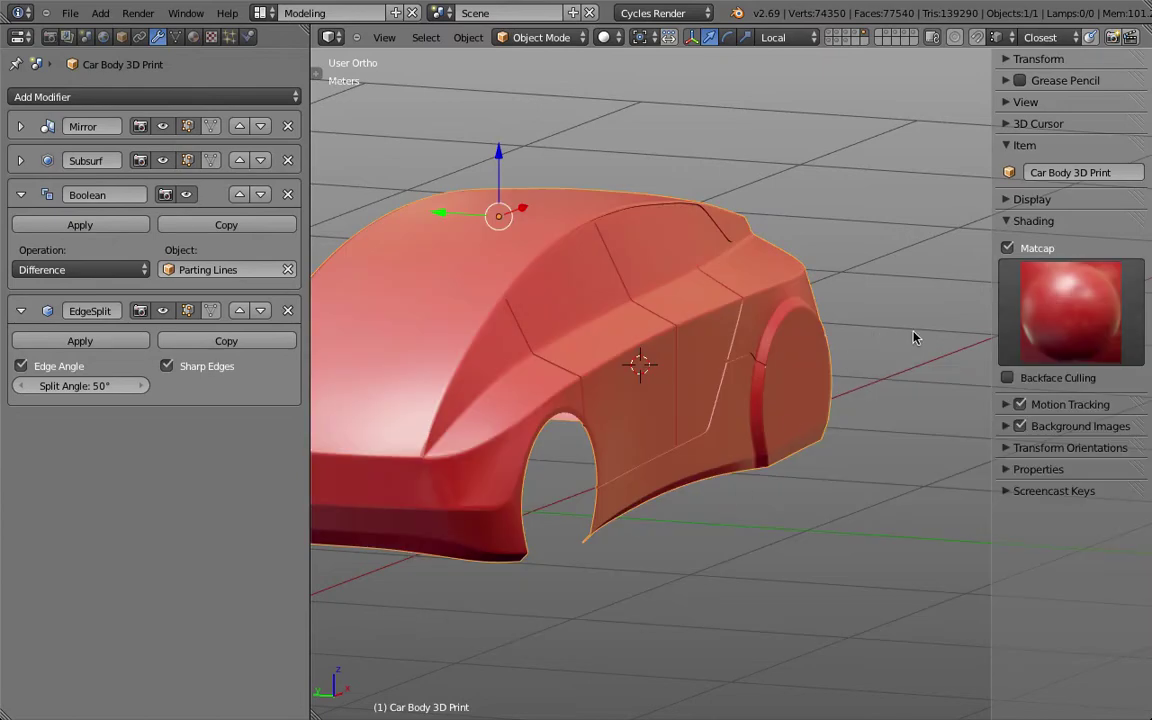
key(n)
scroll(995, 339, up, 4)
mouse_move(995, 339)
middle_down()
mouse_move(828, 355)
mouse_move(826, 389)
mouse_move(900, 329)
mouse_move(1013, 337)
middle_up()
scroll(826, 389, down, 3)
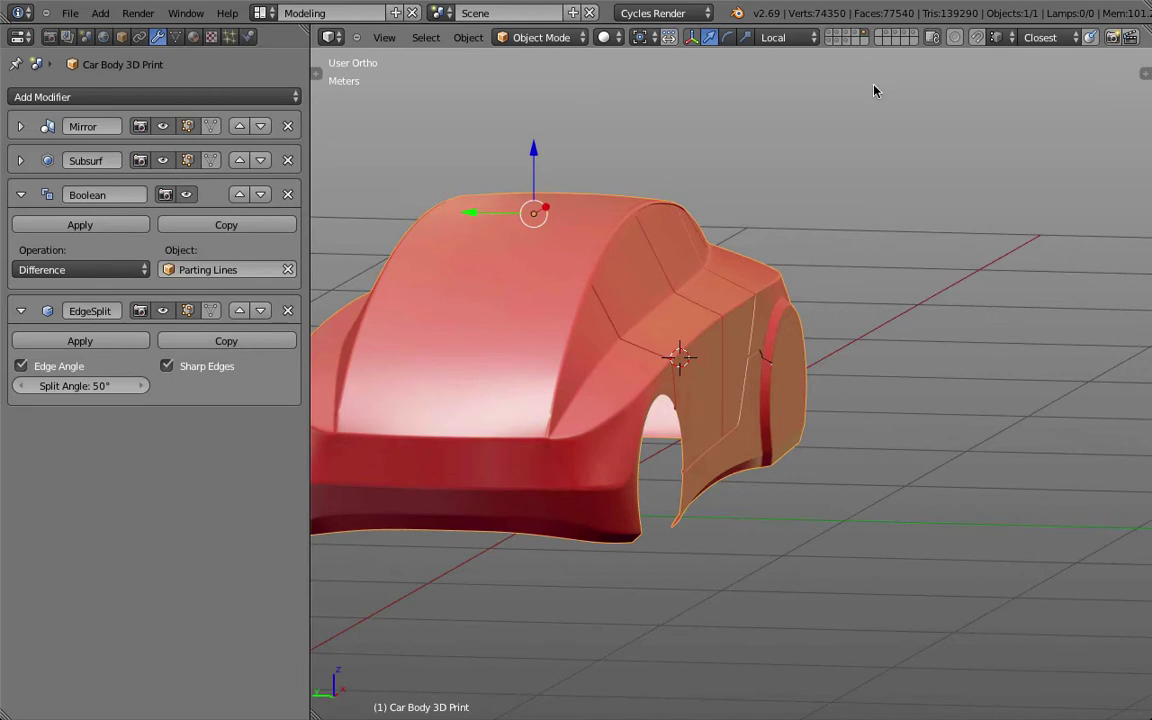
- Select Parting Lines in side view and enter Edit Mode
click(845, 36)
click(845, 36)
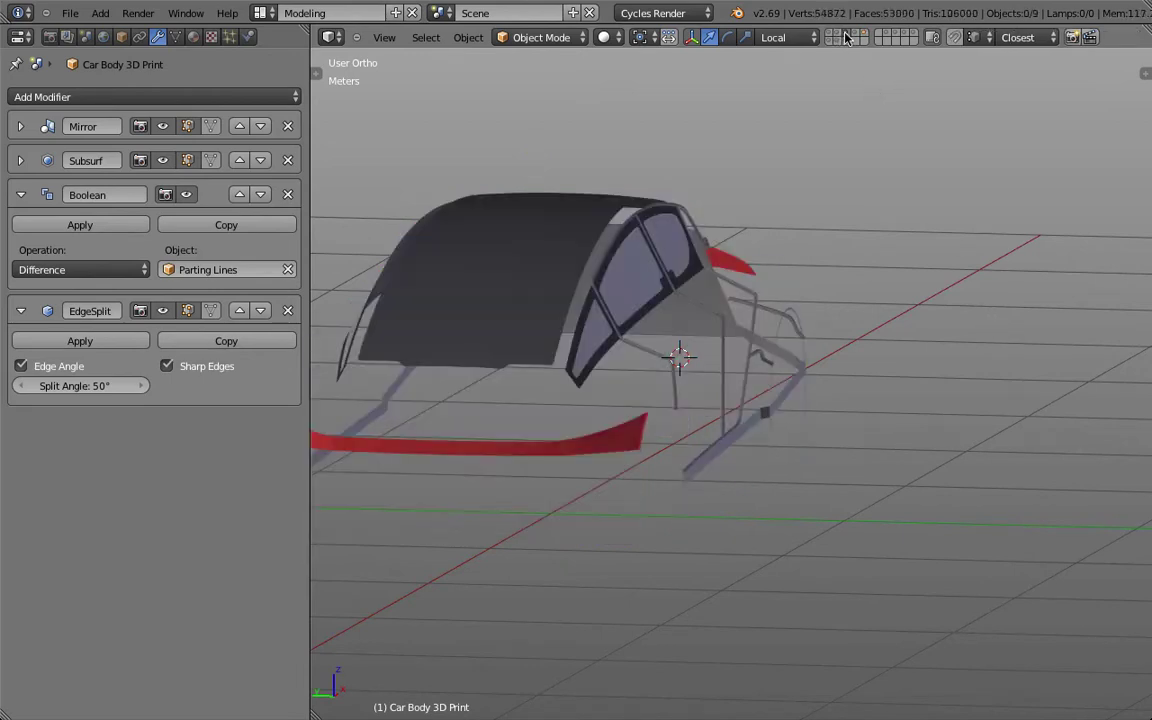
right_click(590, 325)
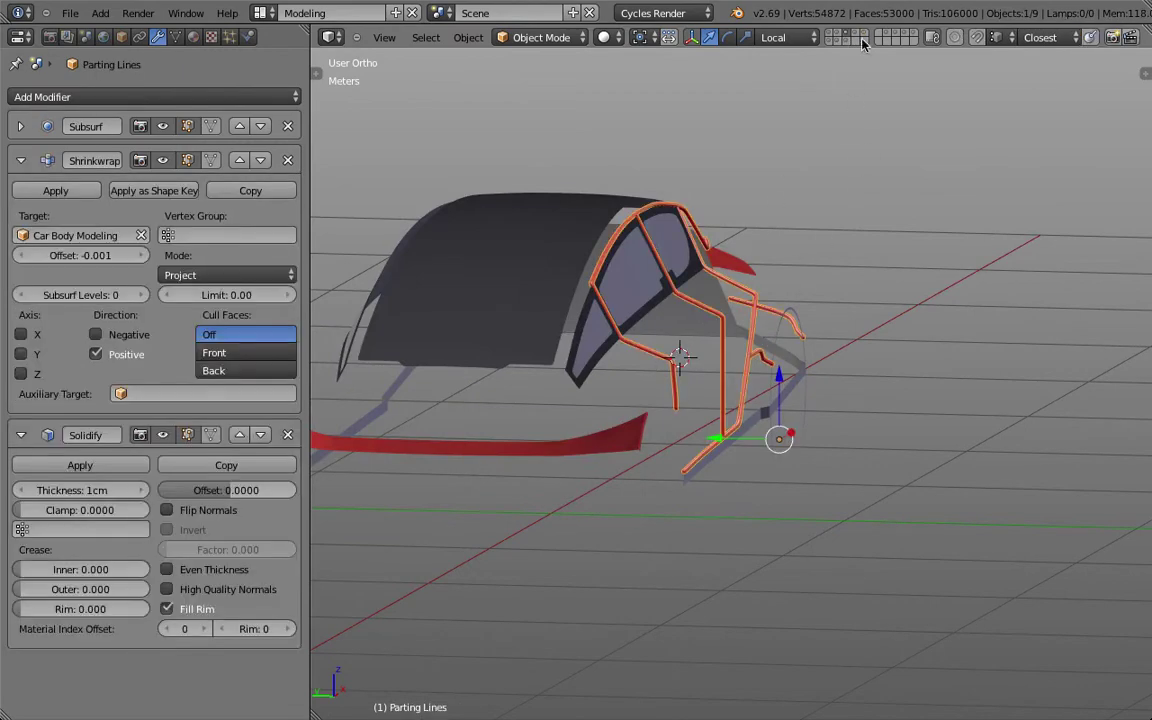
key(KP_1)
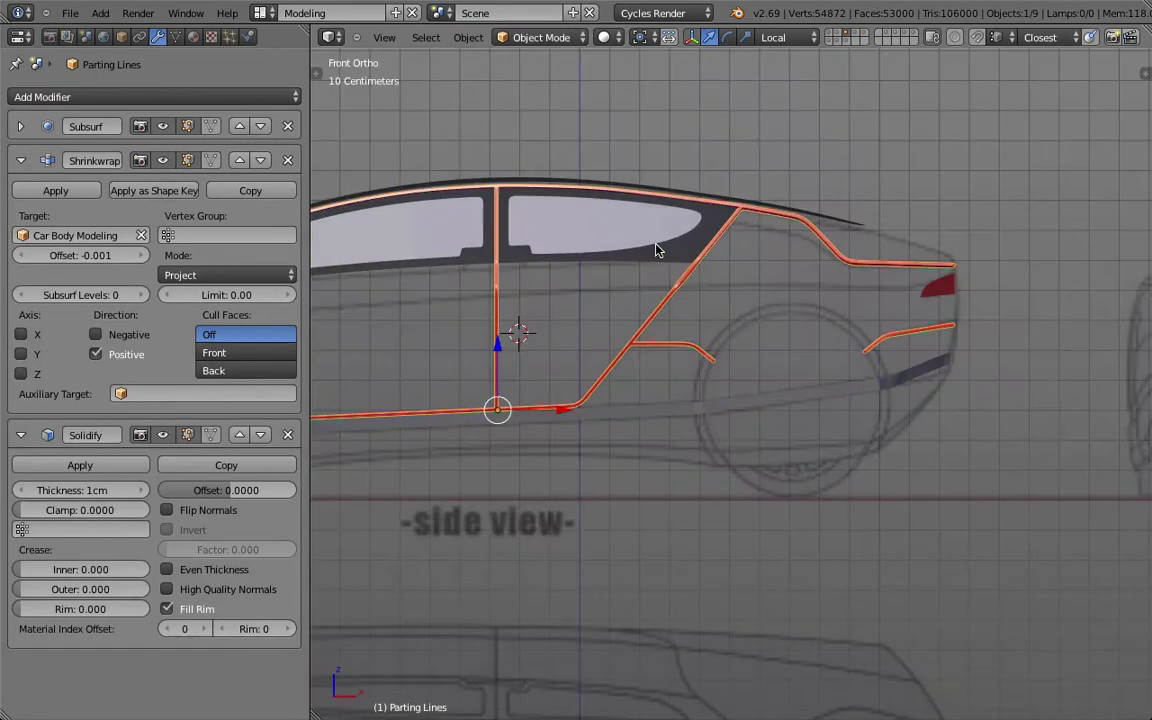
scroll(740, 310, up, 5)
key(Tab)
scroll(689, 360, up, 1)
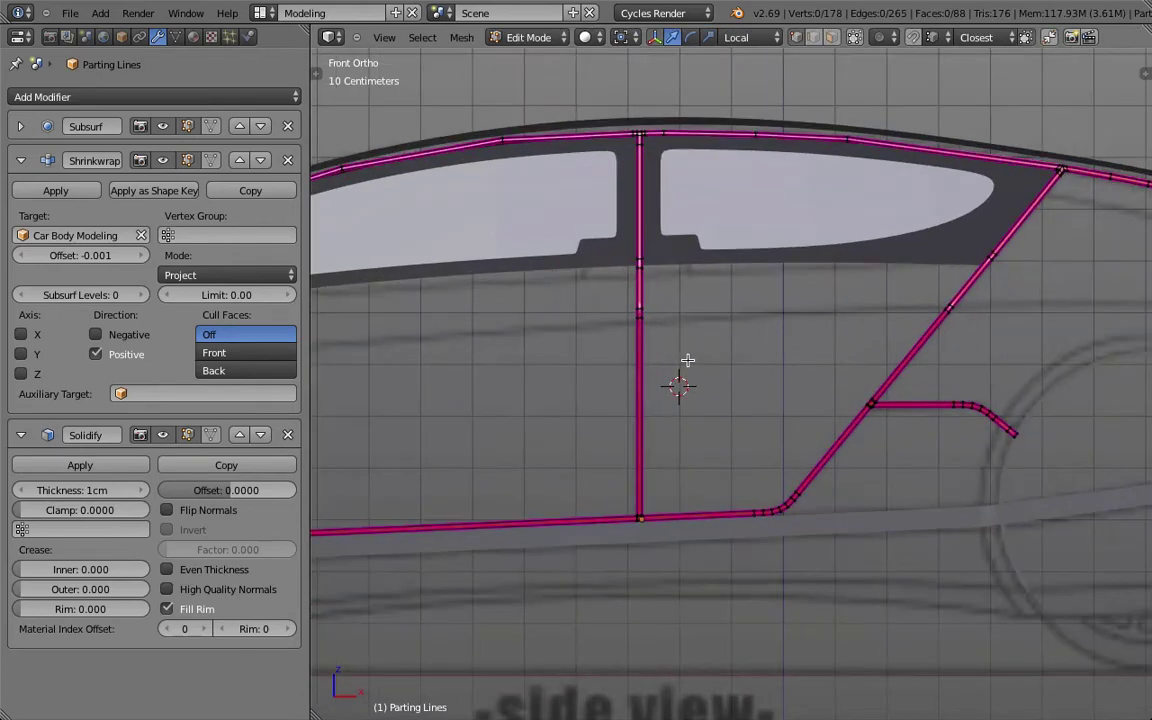
- Loop-cut the vertical bar, extrude a short spur to the right, and loop-cut the spur
key(ctrl+r)
click(640, 314)
click(710, 323)
key(e)
click(750, 379)
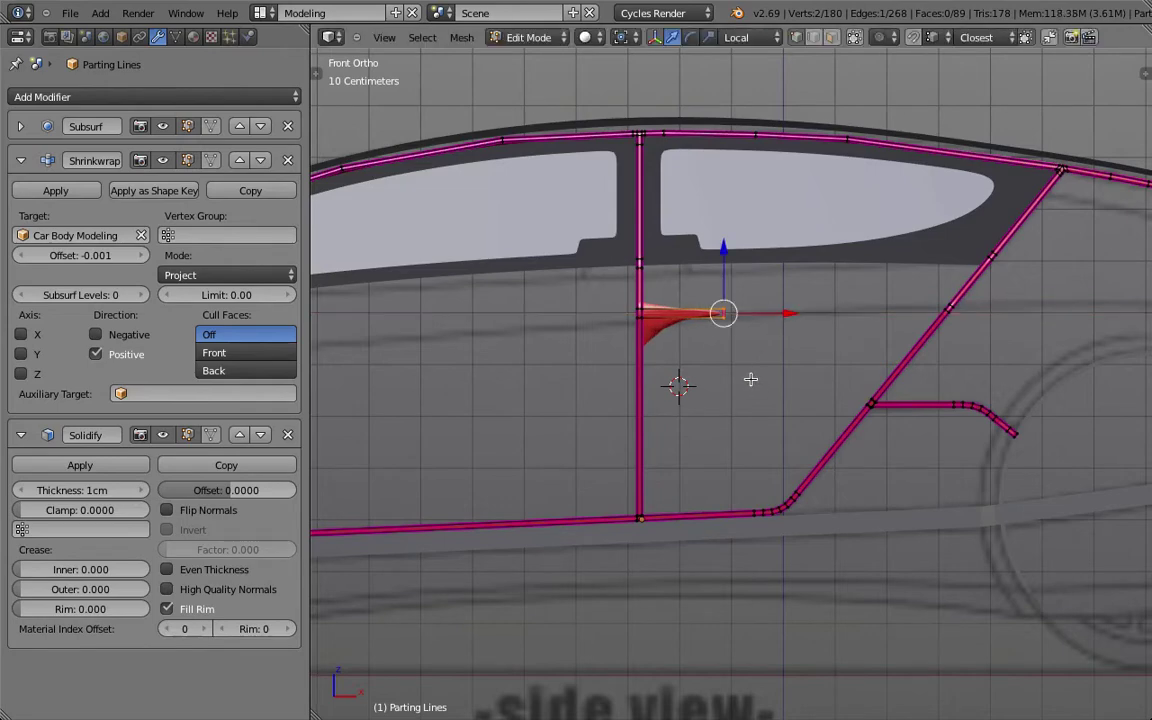
scroll(695, 319, up, 2)
key(ctrl+r)
click(669, 304)
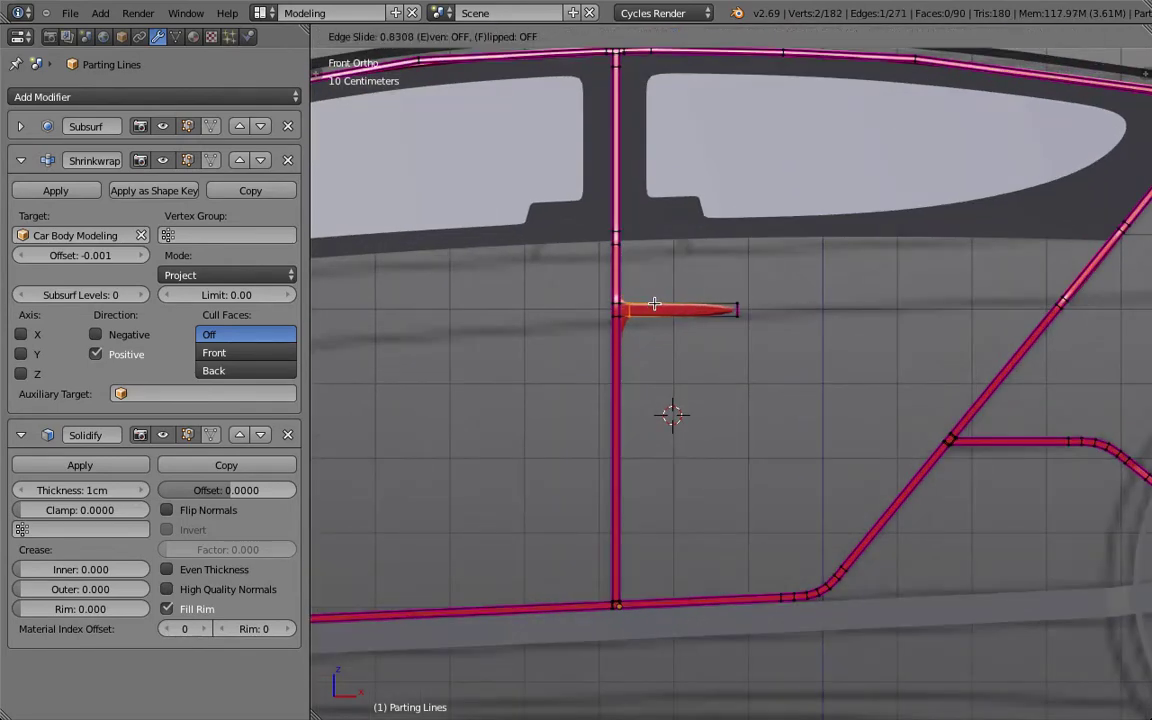
click(655, 297)
scroll(630, 303, up, 3)
- Give the spur's end edge loop a mean crease of 1
key(l)
alt+right_click(617, 297)
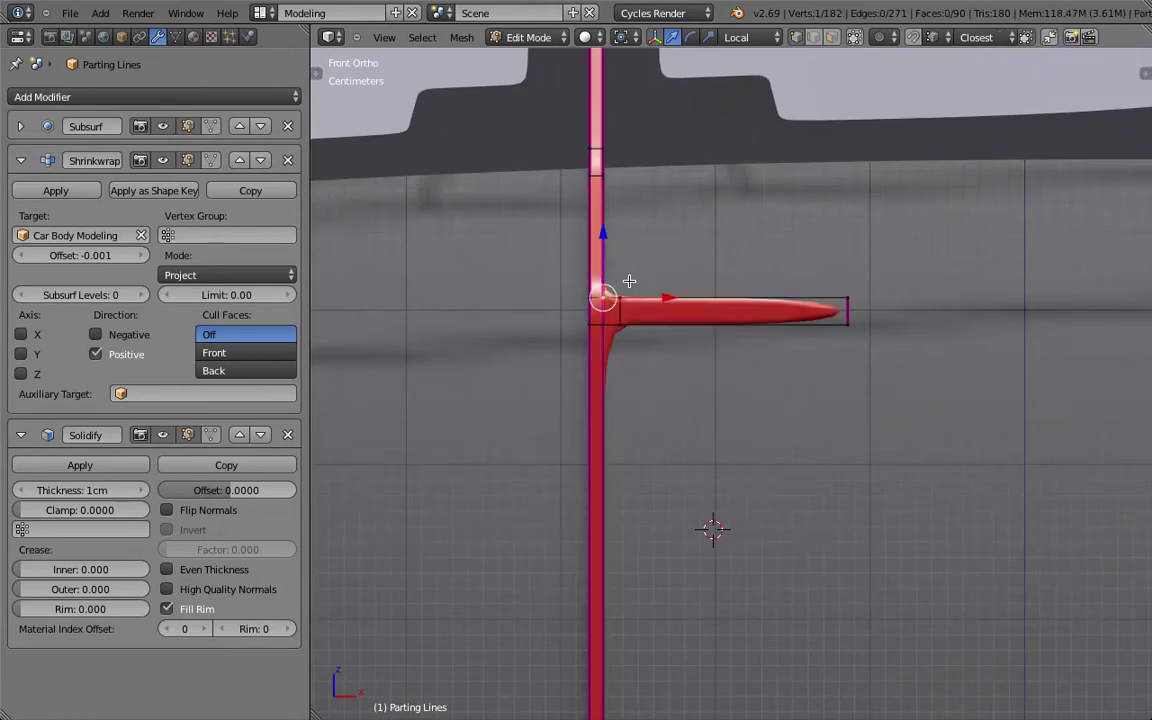
key(n)
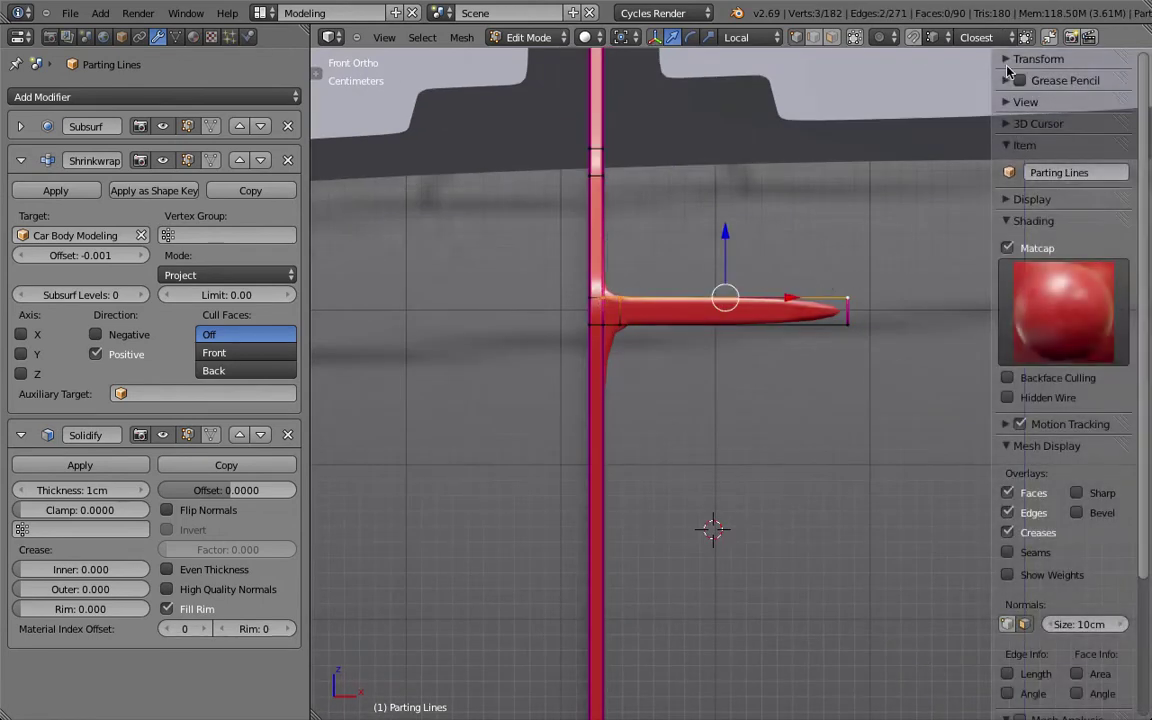
click(1038, 59)
click(1056, 178)
text(1)
key(Return)
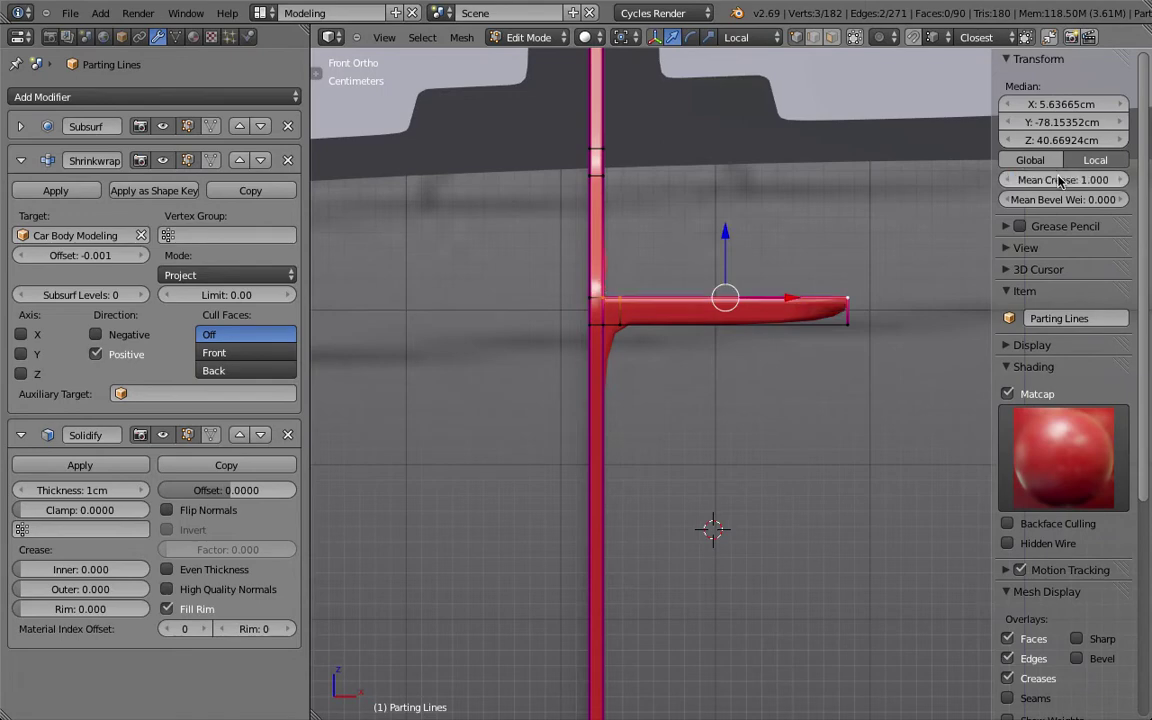
- Crease the junction and bottom edge loops to 1 as well, then return to Object Mode
right_click(612, 330)
alt+right_click(843, 325)
click(1068, 178)
key(Return)
scroll(830, 297, down, 5)
key(Tab)
middle_drag(800, 162, 601, 176)
- Show the car body layer alongside the lines and select Car Body Modeling
shift+click(843, 38)
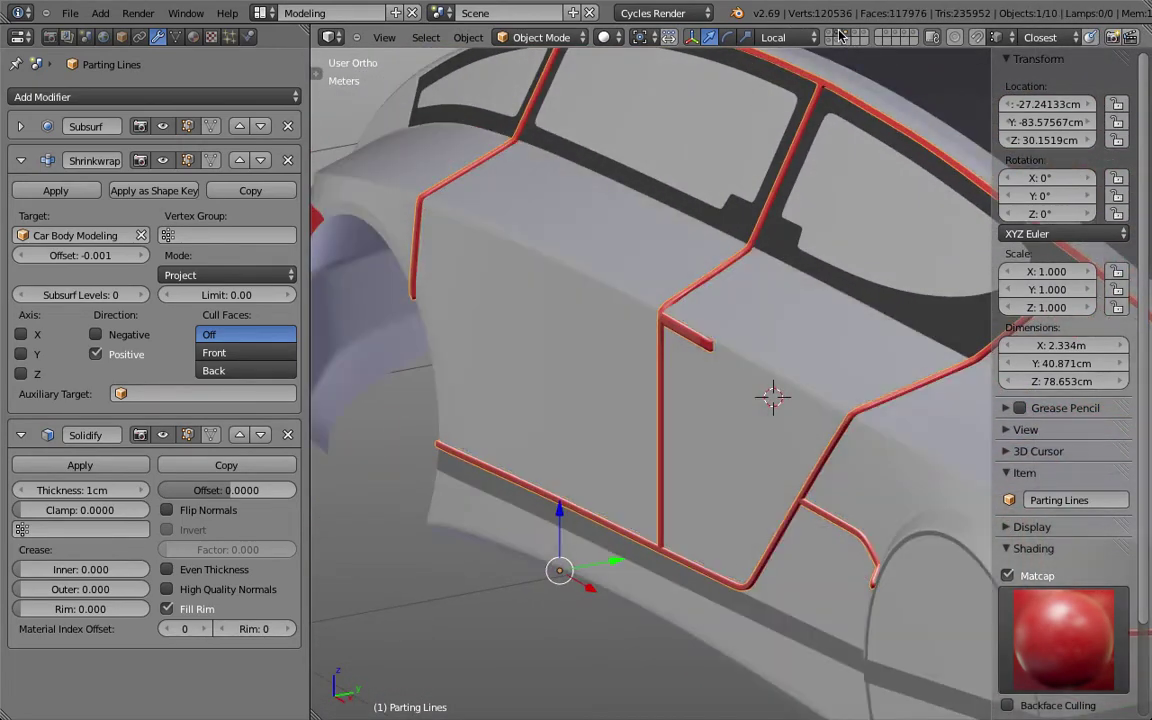
middle_drag(720, 260, 838, 383)
right_click(835, 336)
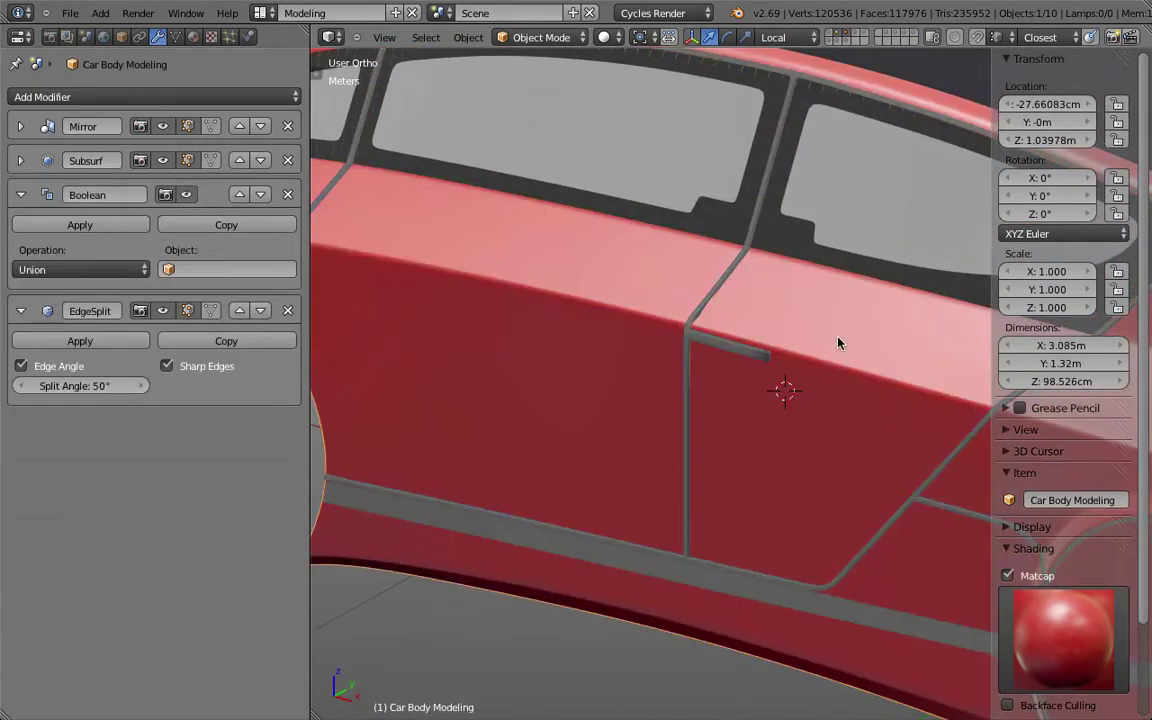
middle_drag(835, 336, 740, 372)
key(Tab)
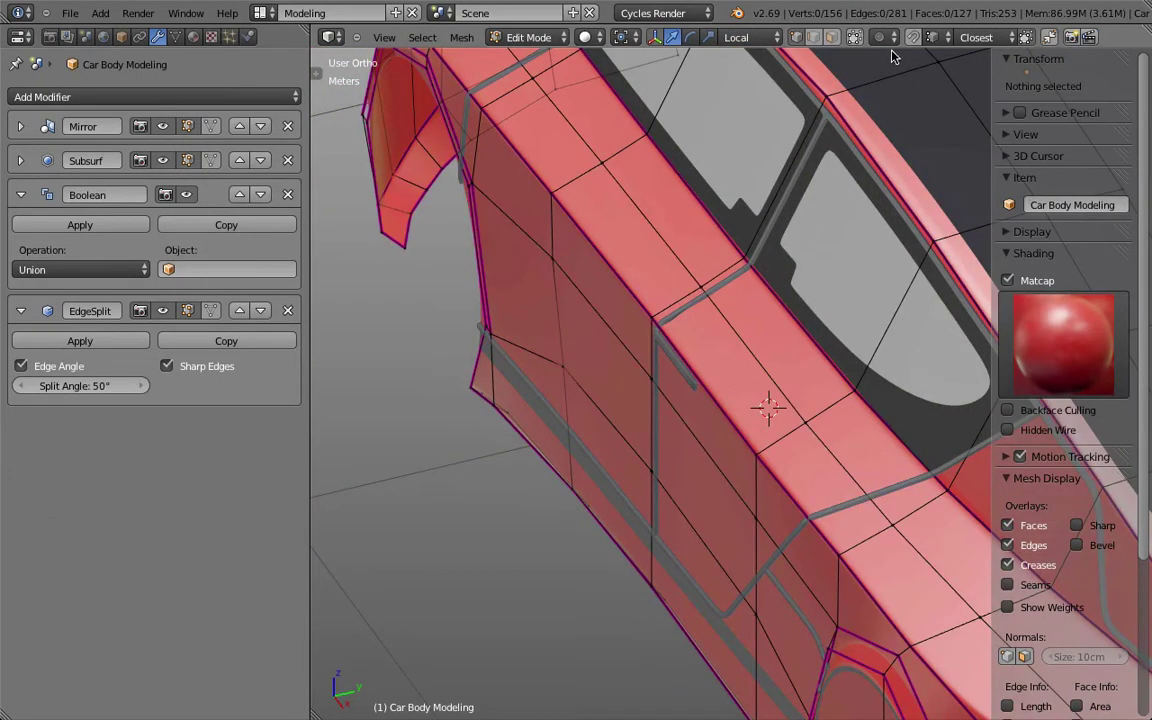
key(Tab)
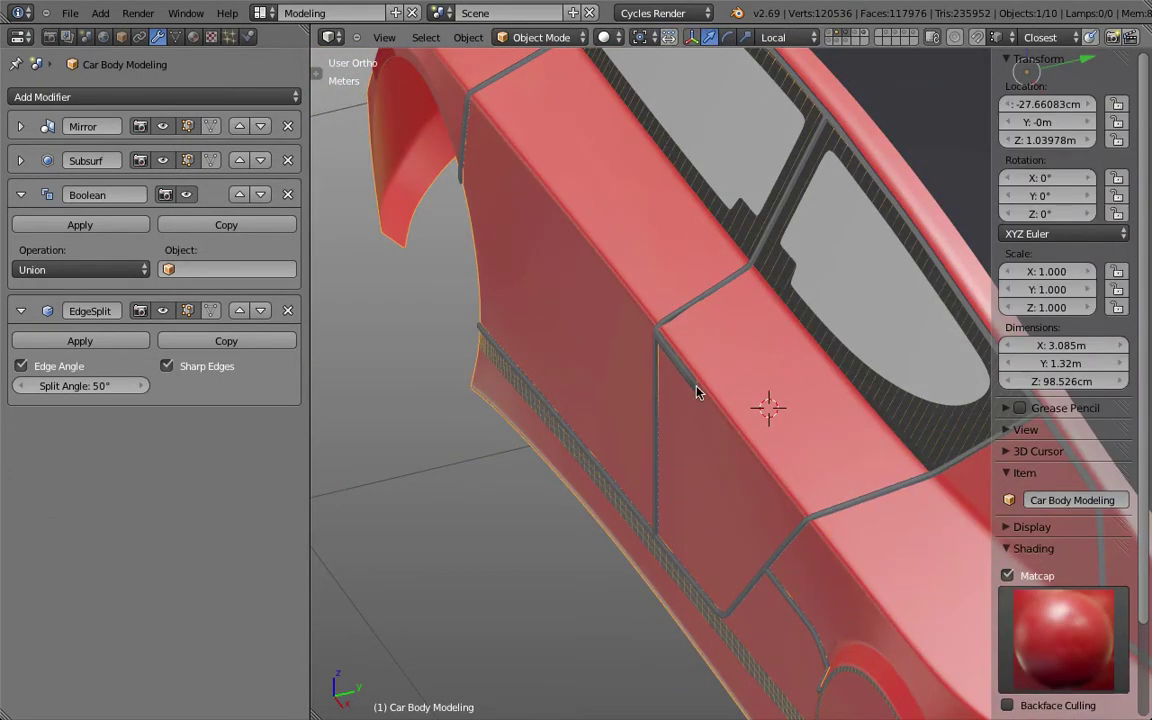
- On the car body layer alone, move two shoulder-crease vertices slightly down along Z
click(866, 37)
middle_drag(792, 95, 777, 48)
key(1)
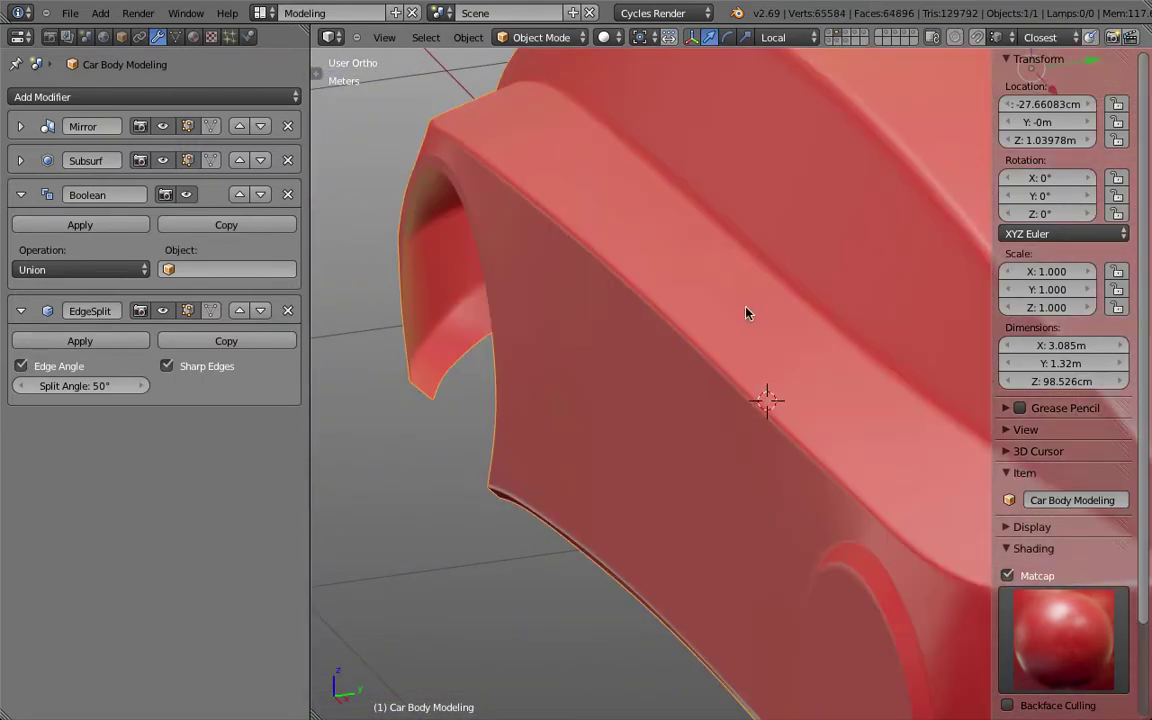
key(Tab)
middle_drag(676, 342, 797, 316)
scroll(797, 316, up, 3)
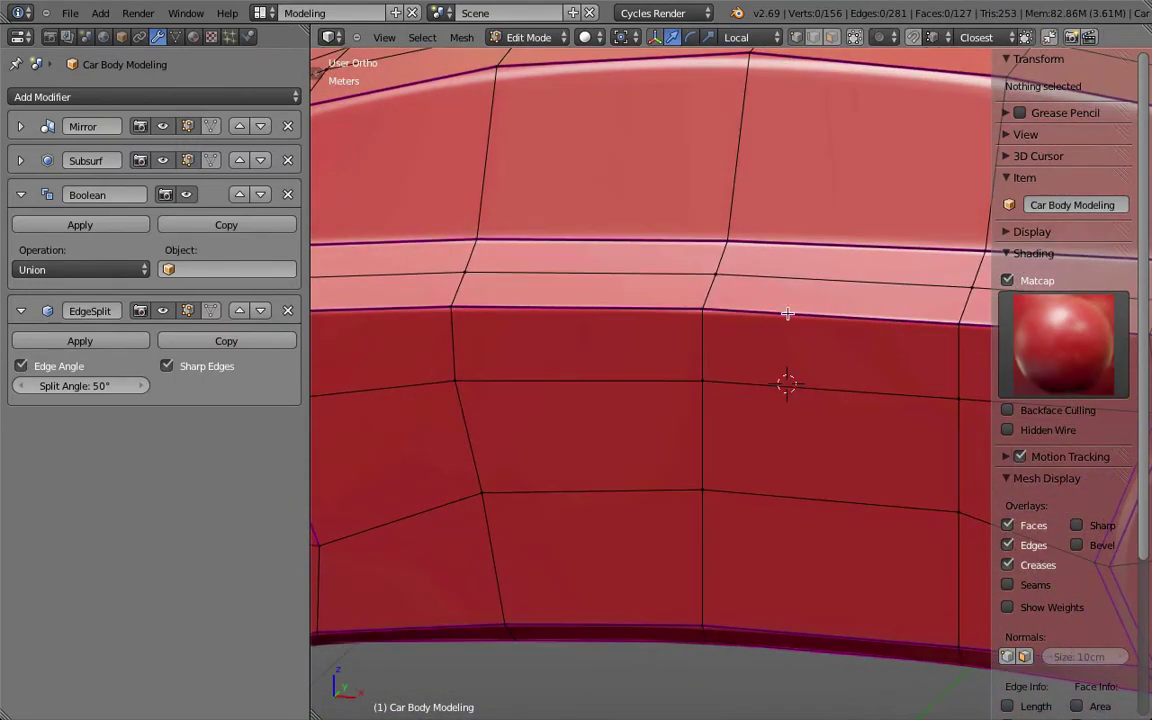
right_click(704, 304)
shift+right_click(702, 402)
key(g)
key(z)
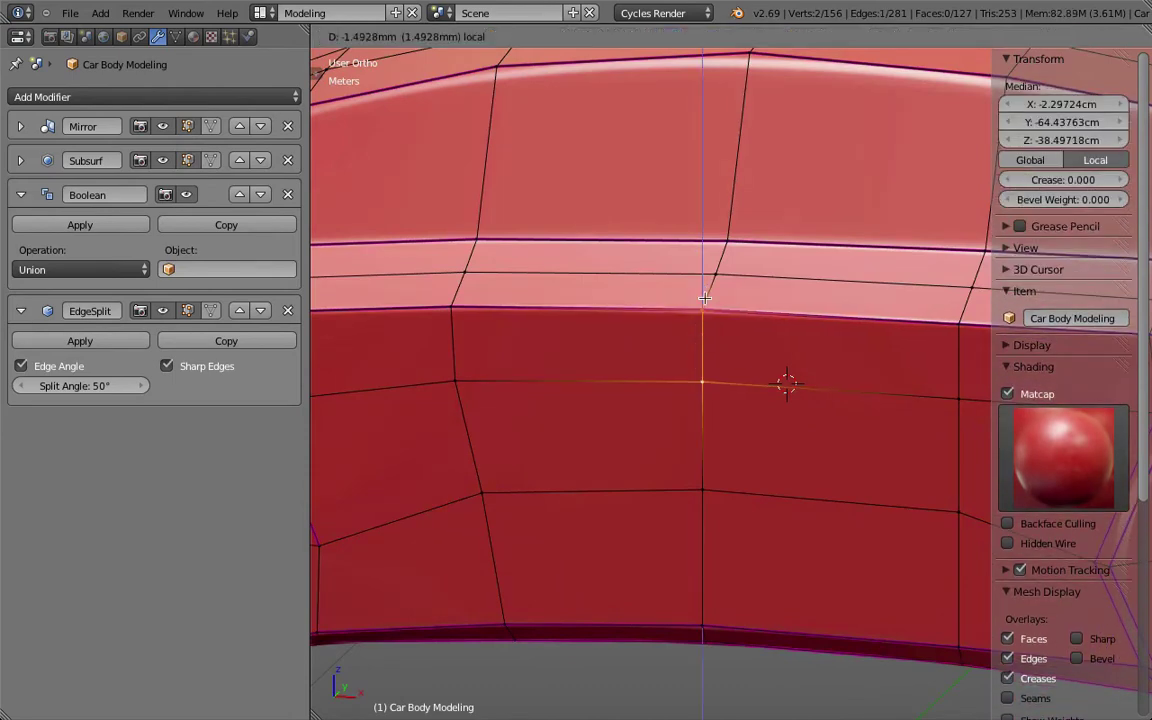
click(784, 258)
key(Tab)
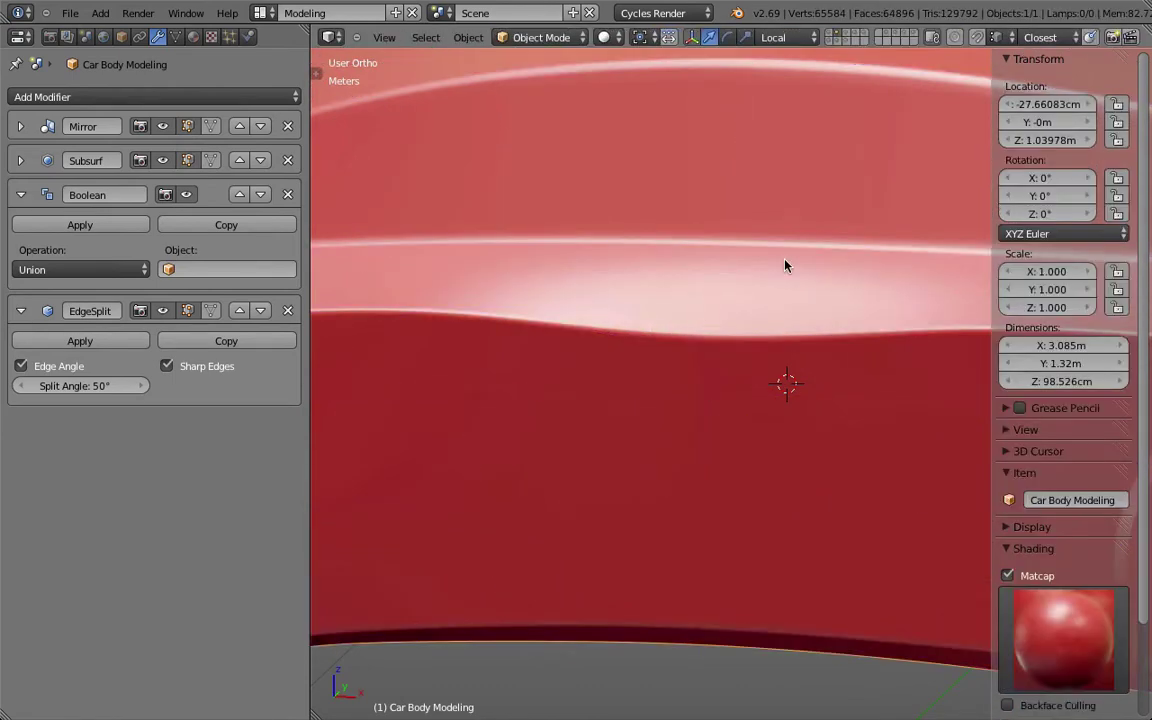
- Show the parting lines layer and orbit around the car body
shift+click(845, 37)
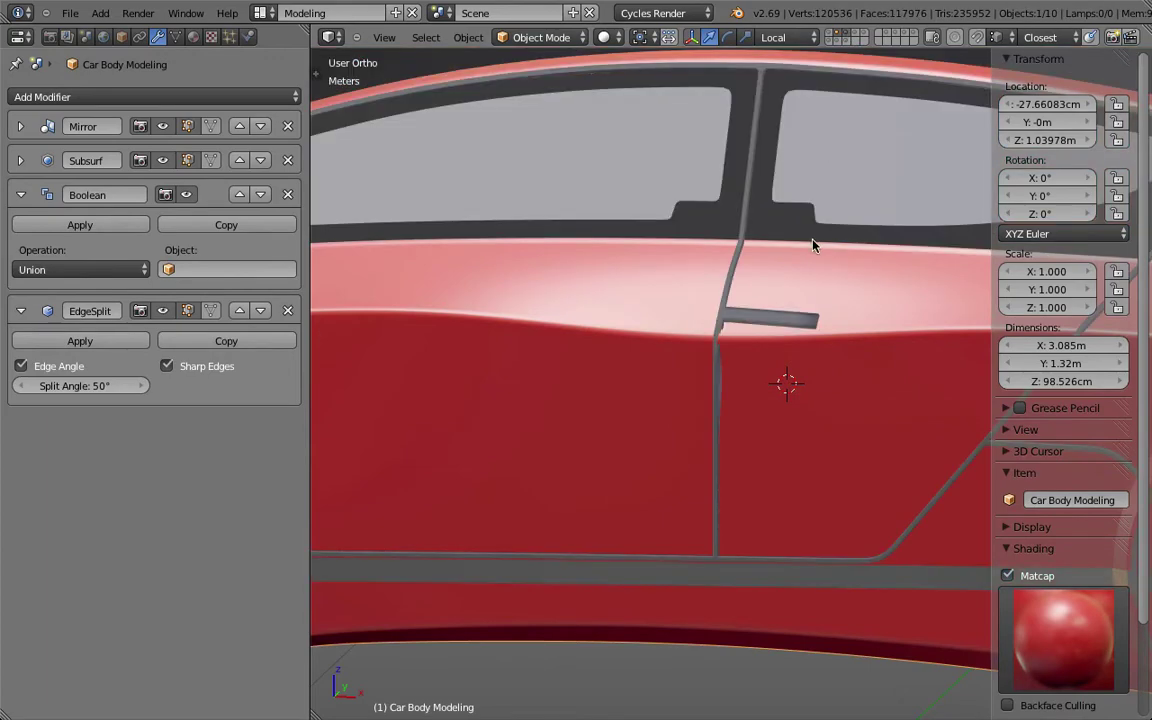
middle_drag(717, 271, 676, 402)
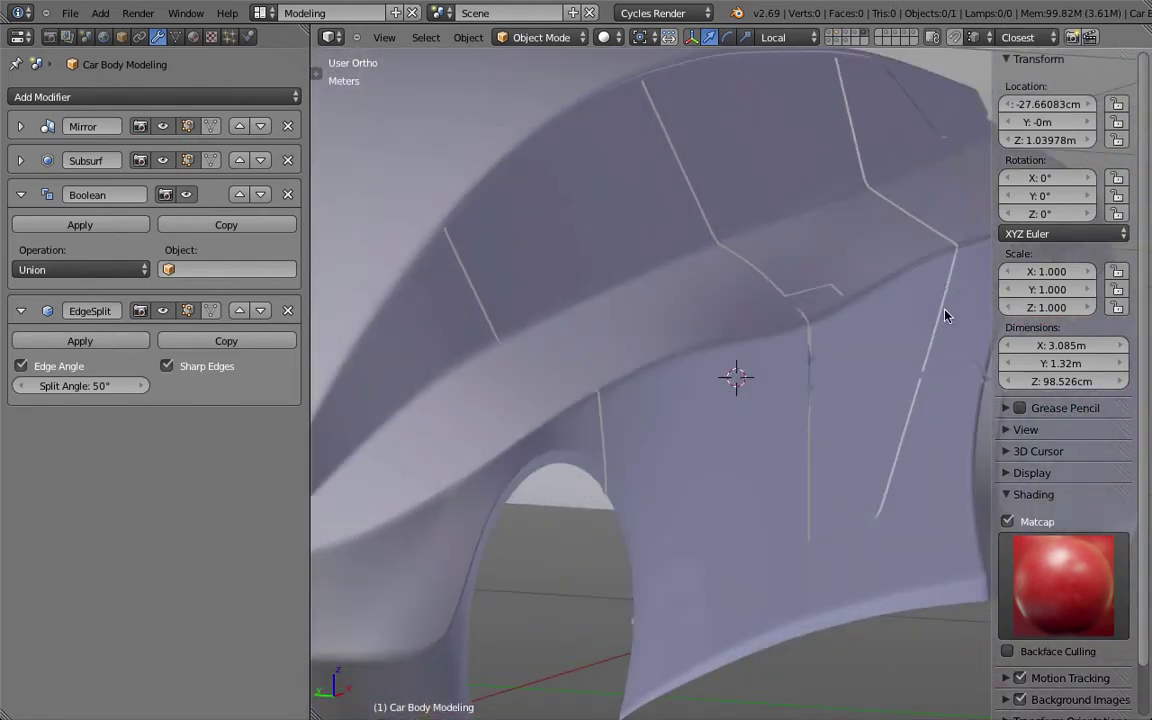
middle_drag(946, 316, 866, 318)
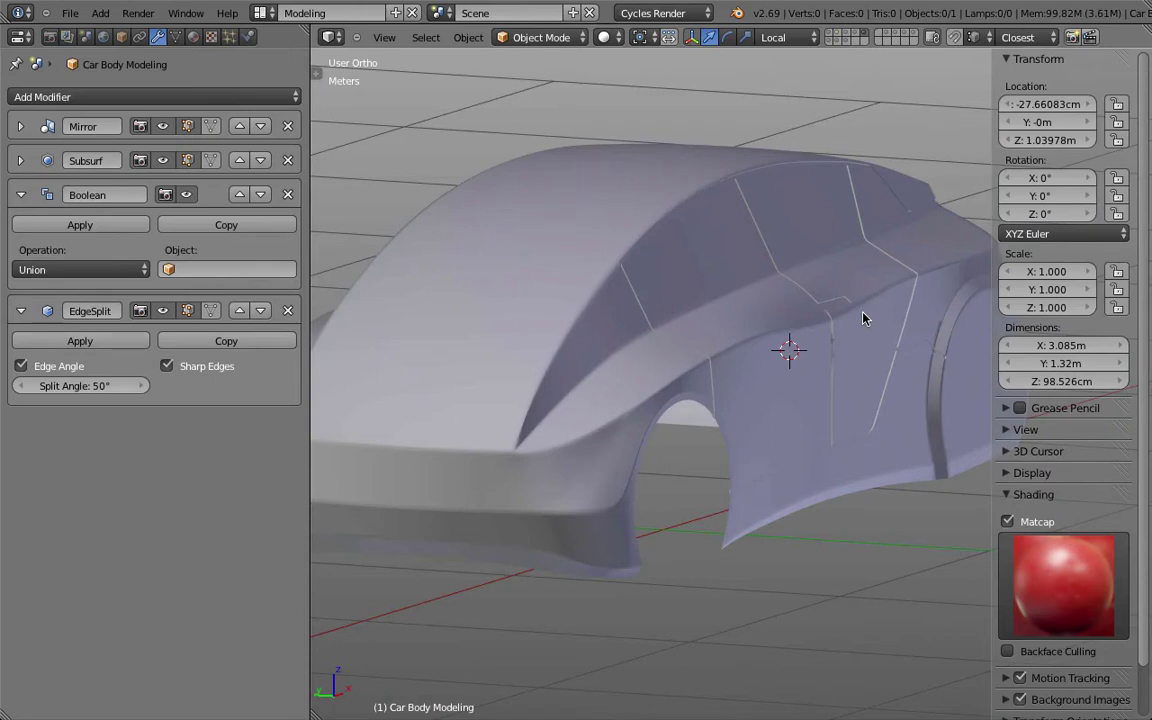
- In side ortho view, raise the selected door vertices about 6.26cm, then show the parting lines layer
click(838, 37)
key(KP_1)
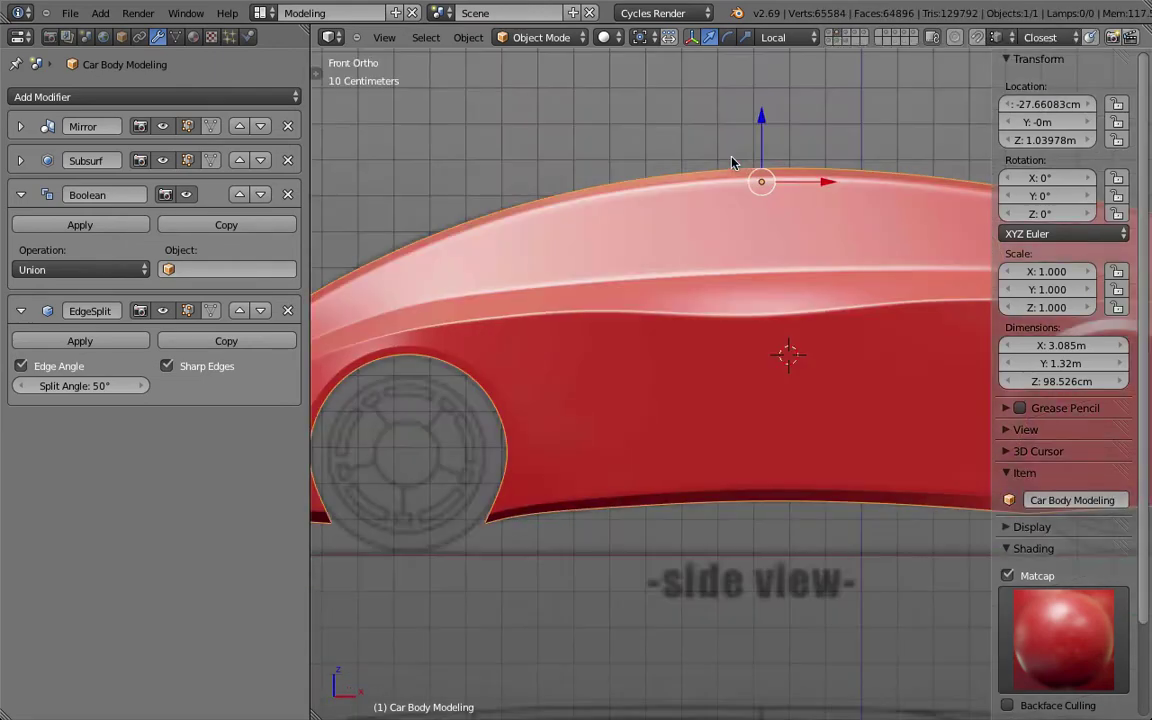
key(Tab)
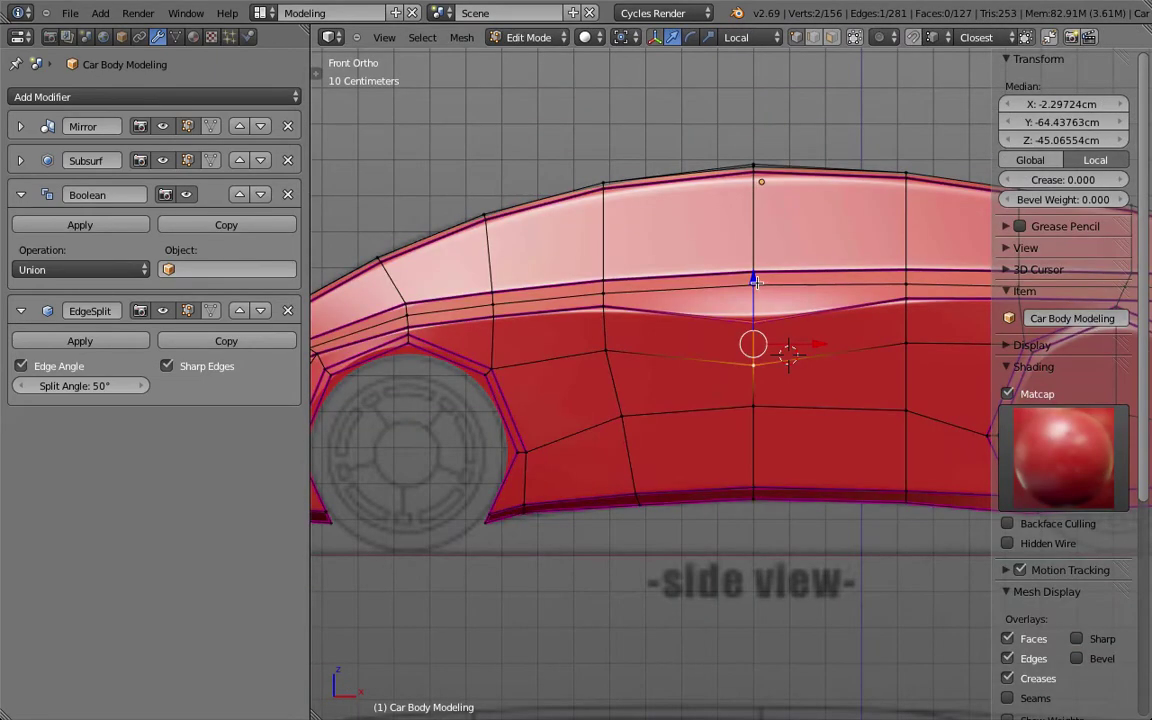
key(g)
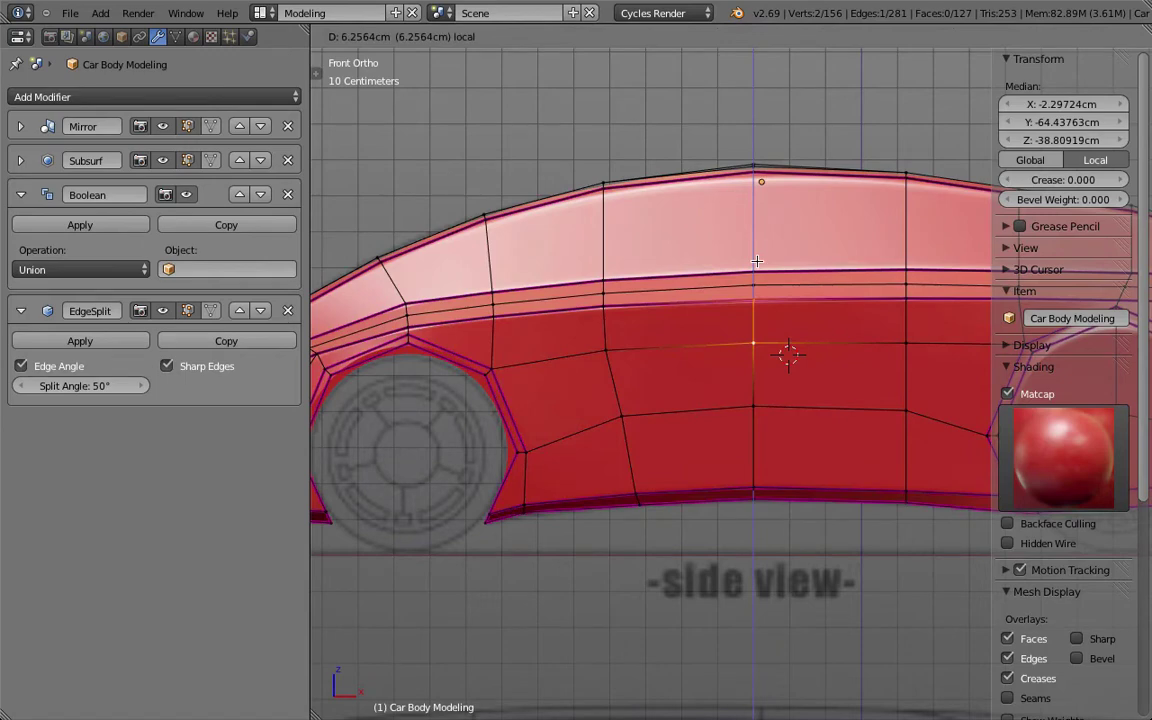
click(757, 260)
key(Tab)
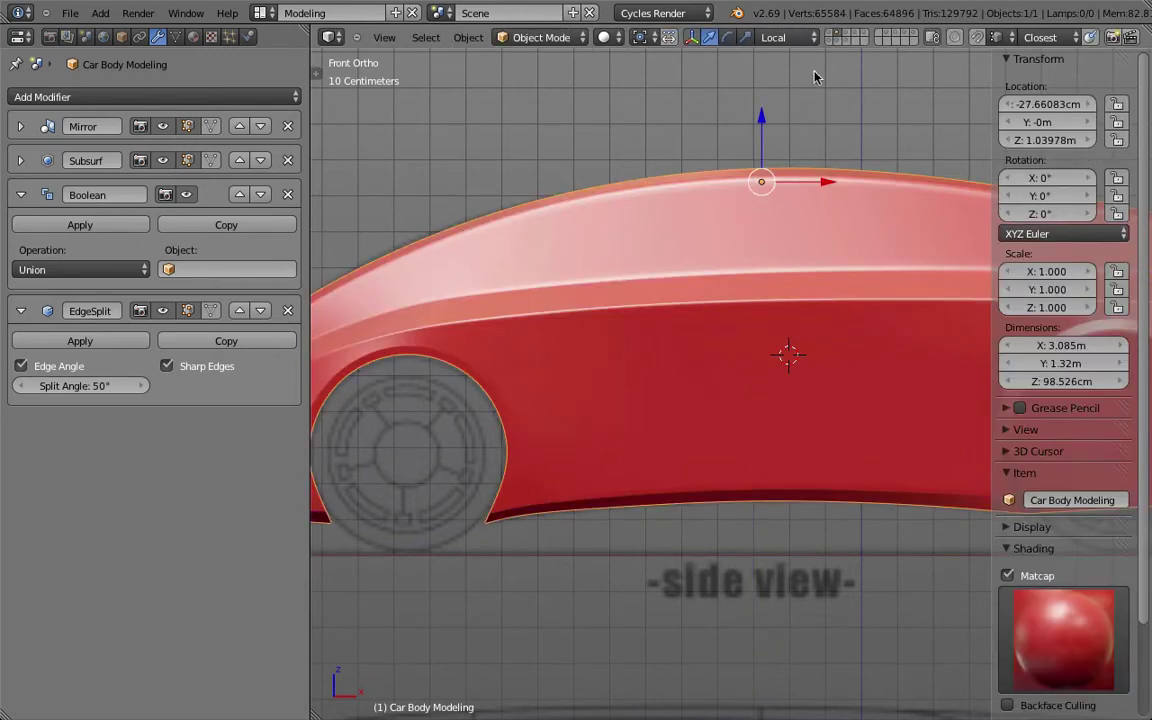
click(845, 42)
- Box-select and delete the vertices of the stub near the door top on Parting Lines
right_click(812, 310)
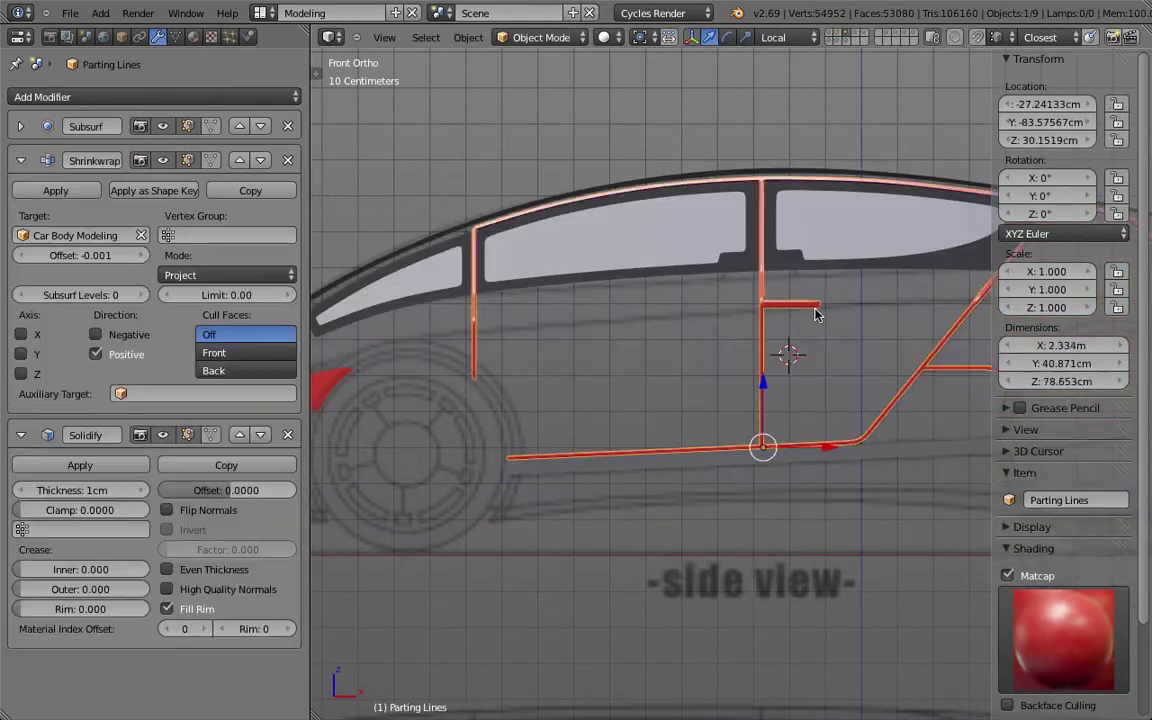
key(Tab)
scroll(815, 312, up, 8)
scroll(740, 277, up, 3)
key(a)
key(b)
drag(622, 277, 938, 389)
key(x)
click(938, 389)
scroll(802, 291, down, 5)
middle_drag(802, 291, 768, 335)
key(Tab)
key(KP_1)
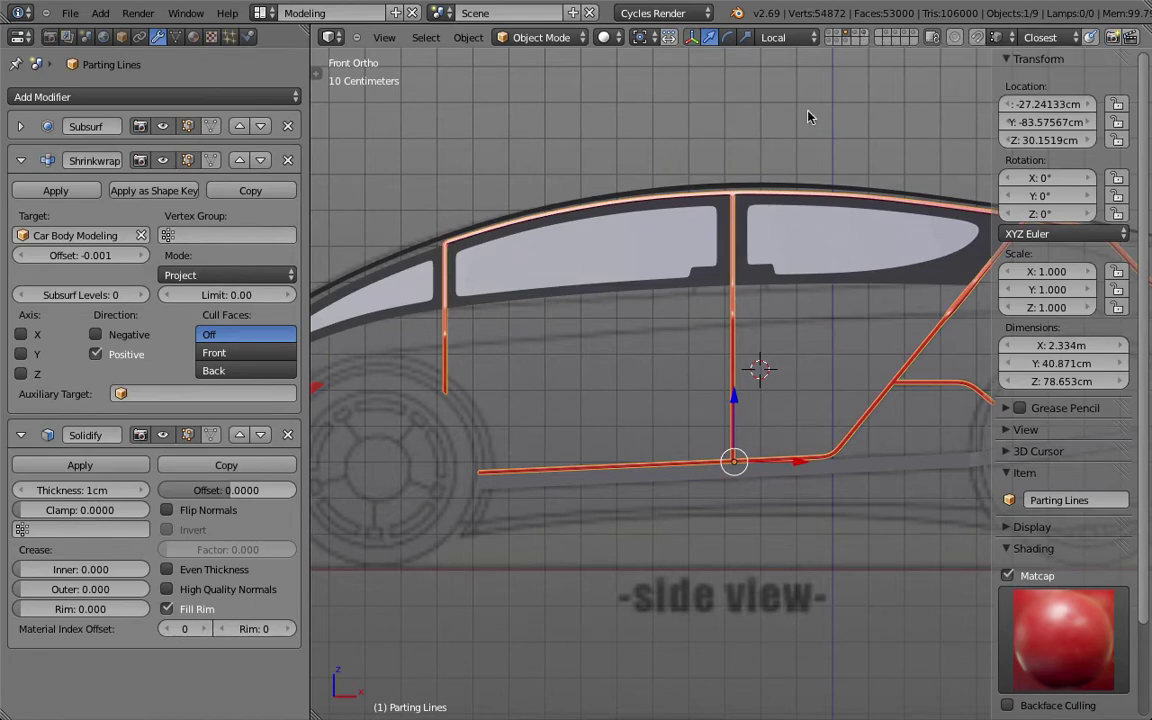
- Set Car Body 3D Print's Subsurf viewport subdivisions to 2
click(864, 37)
middle_drag(810, 147, 836, 222)
right_click(640, 195)
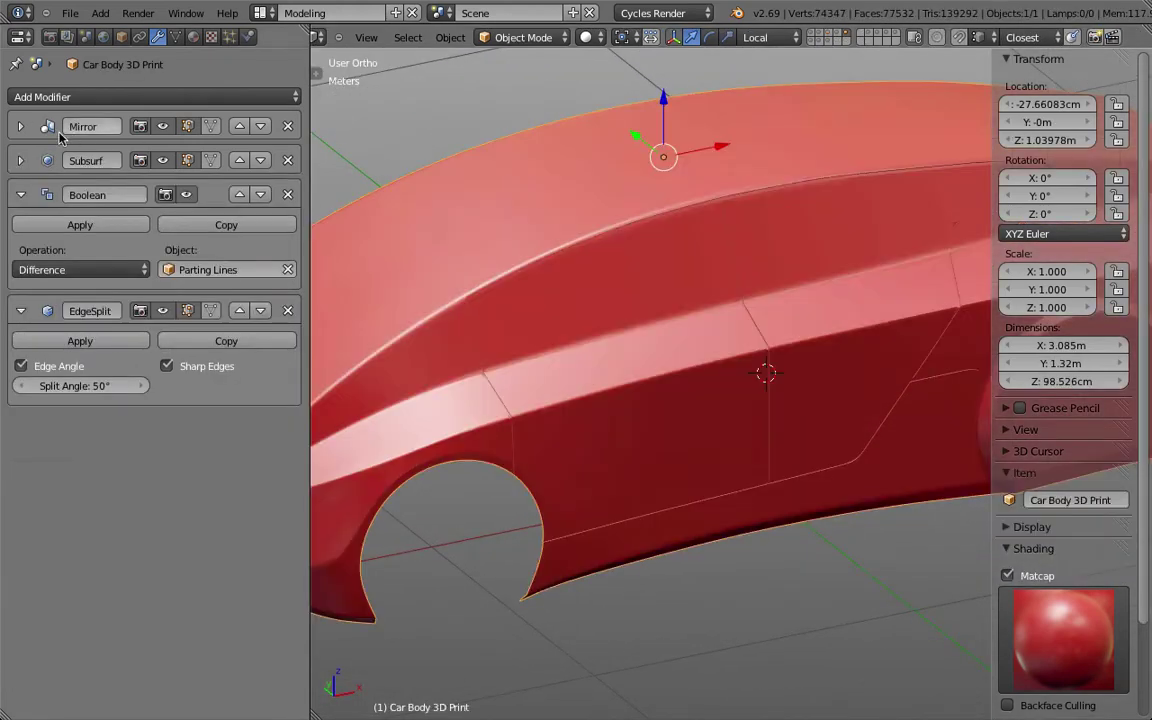
click(19, 156)
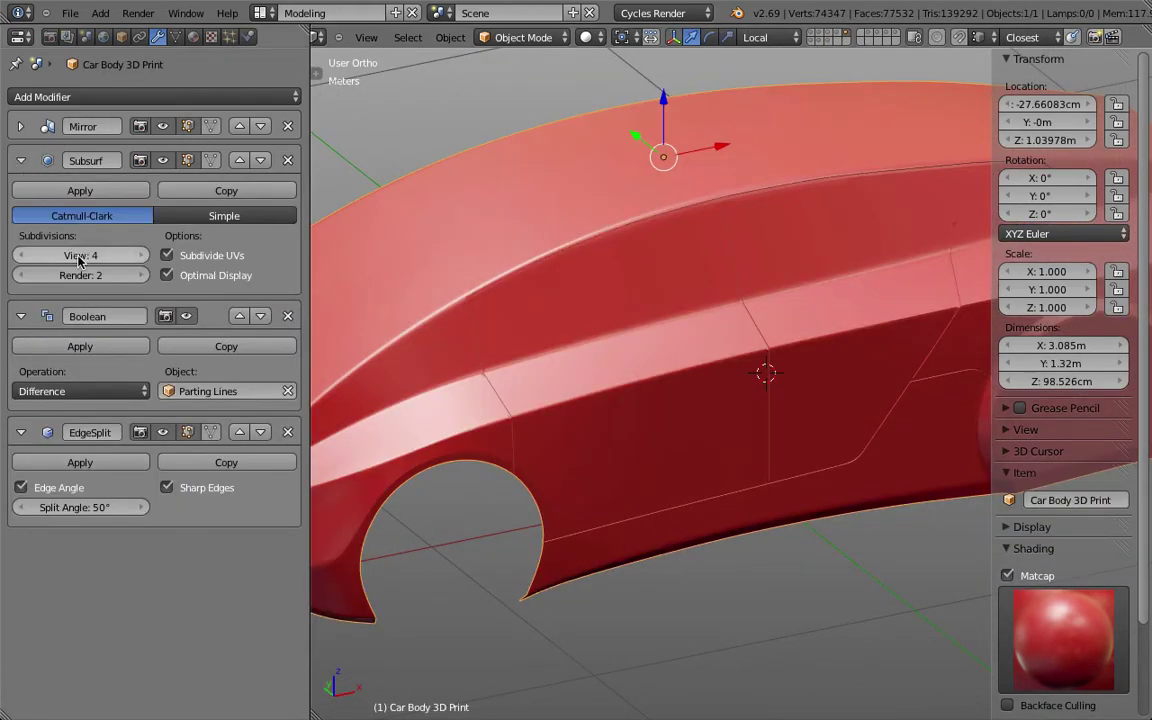
click(77, 256)
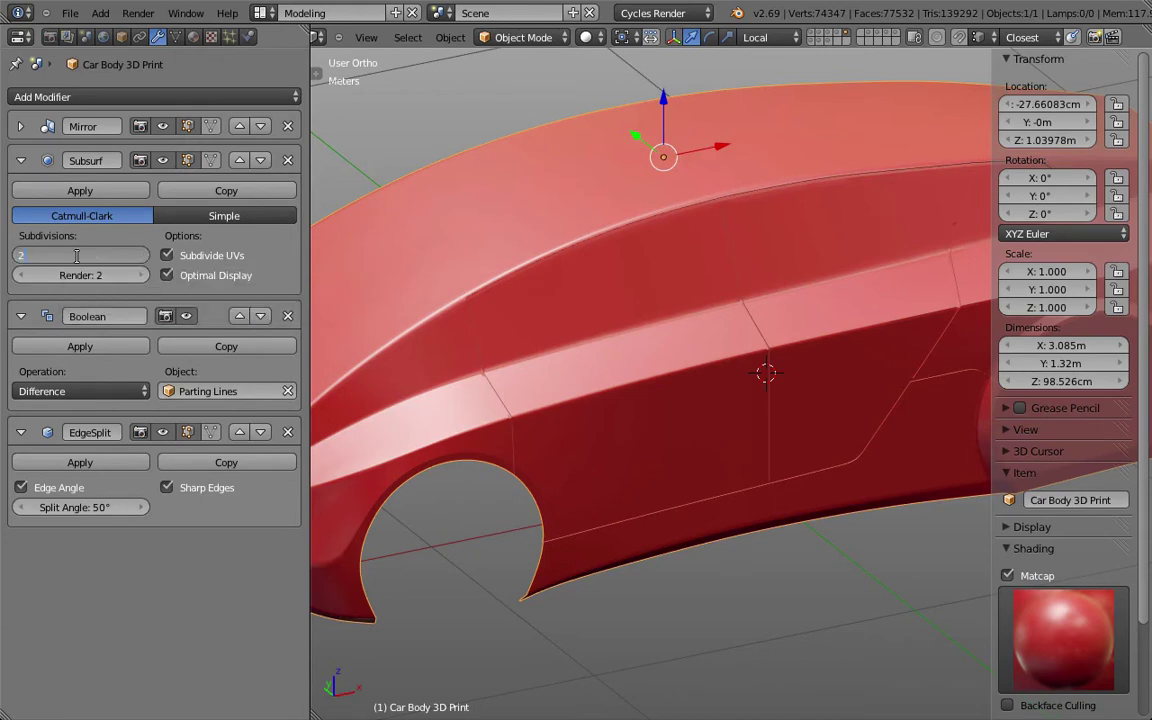
key(Return)
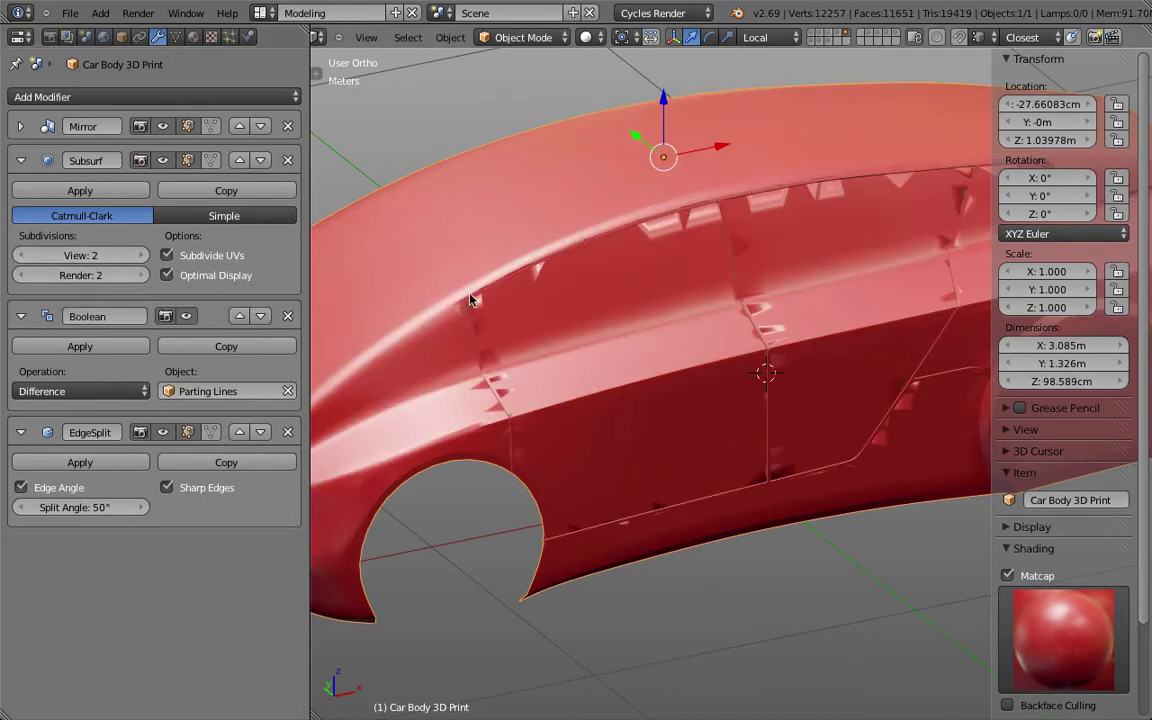
- Show the layers with the grey car body and the canopy and frame lines
middle_drag(593, 296, 655, 250)
click(822, 37)
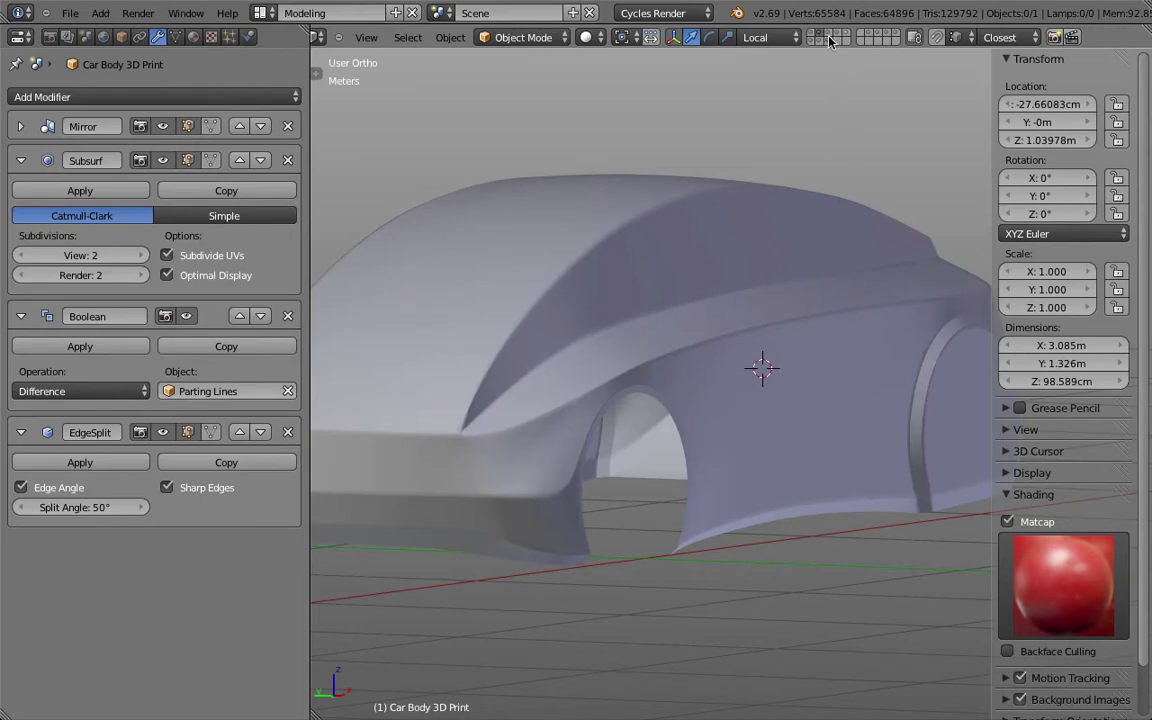
click(829, 38)
middle_drag(864, 319, 745, 409)
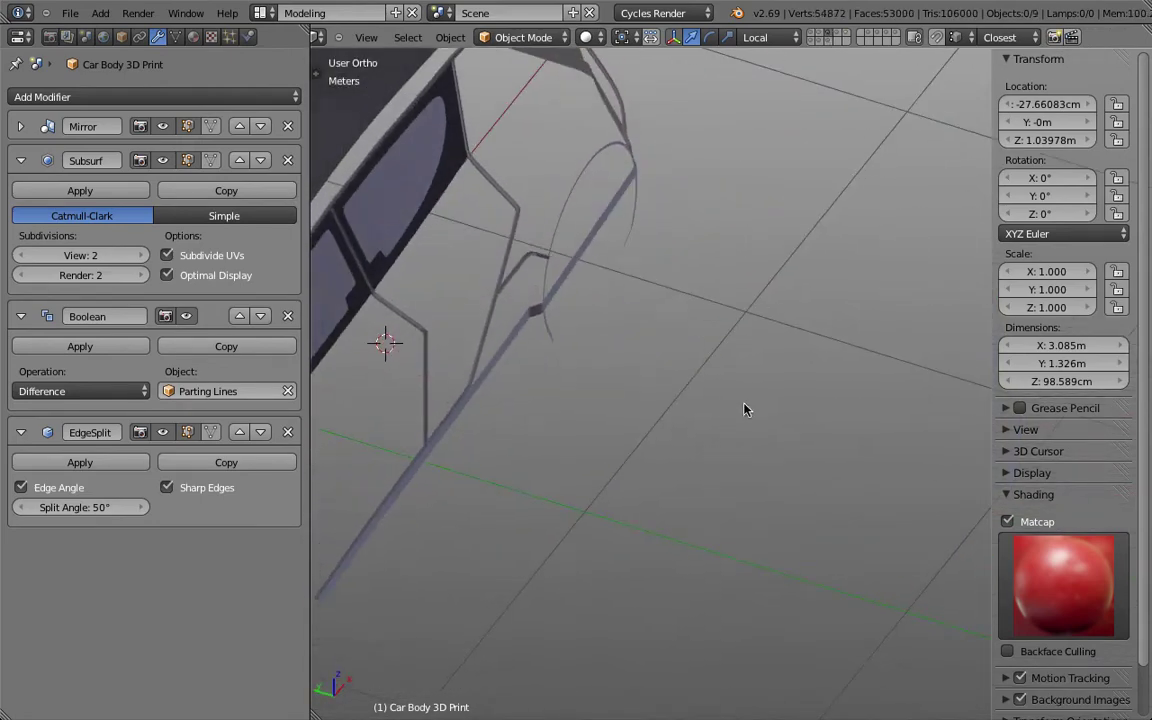
- Add a Solidify modifier with offset 0 to the Wheel Arc curve
right_click(643, 245)
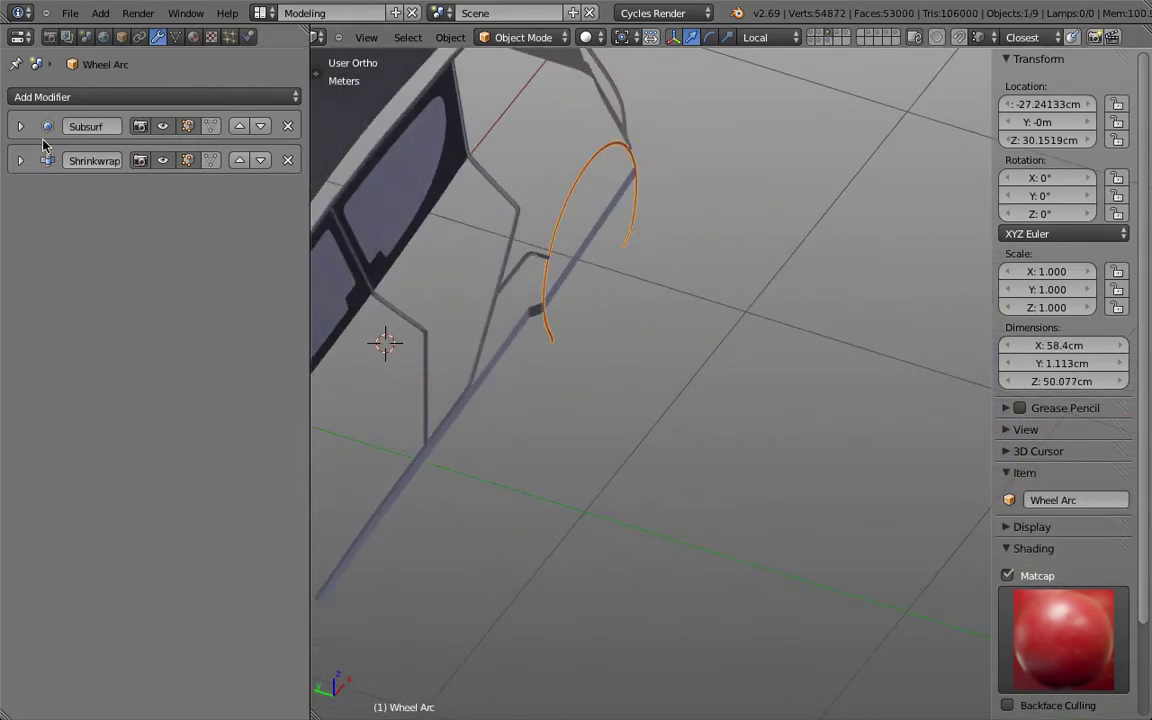
click(62, 96)
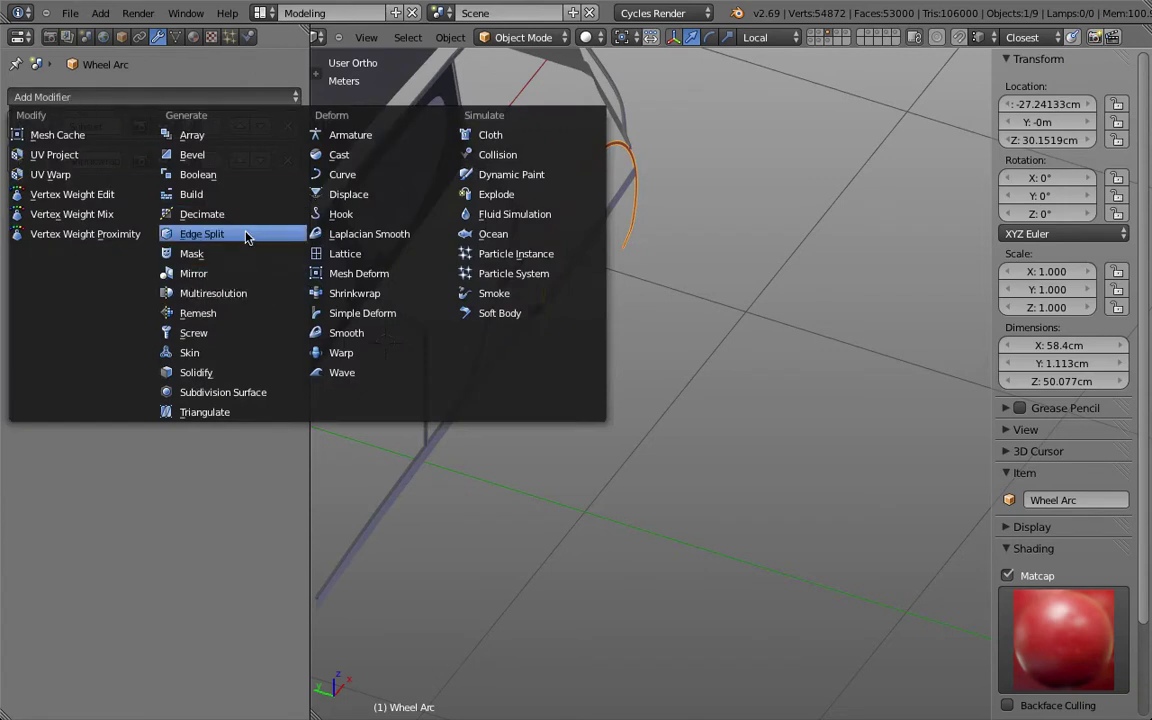
click(239, 375)
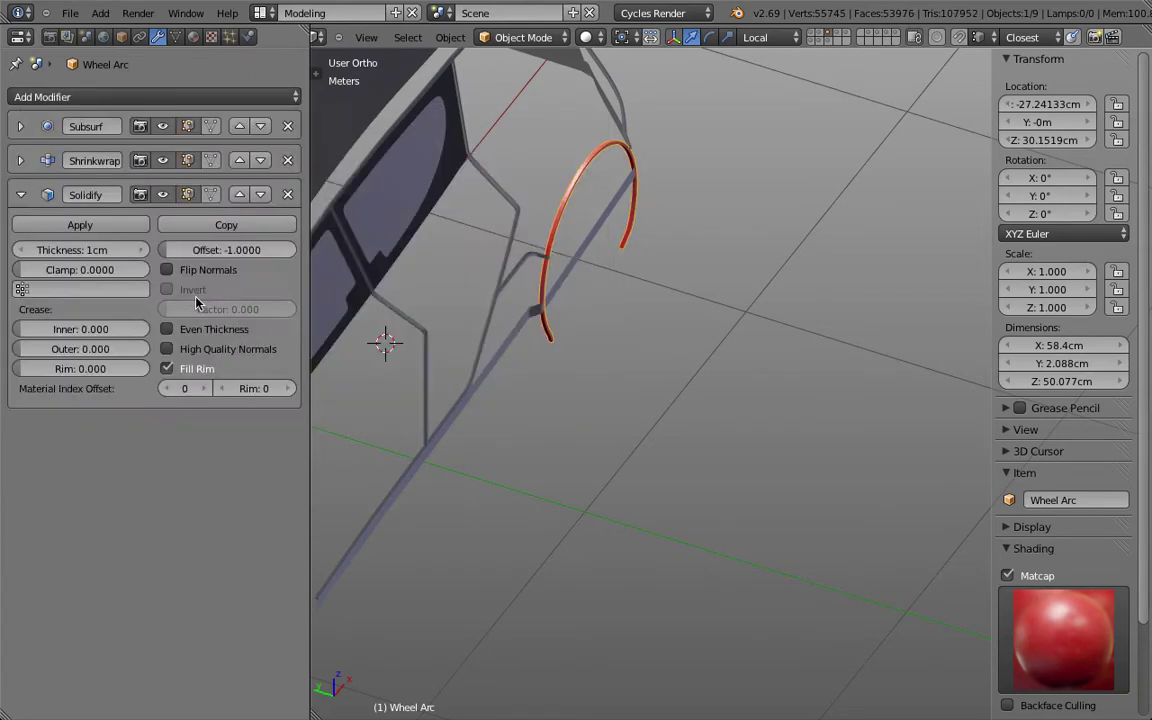
click(220, 250)
text(0)
key(Return)
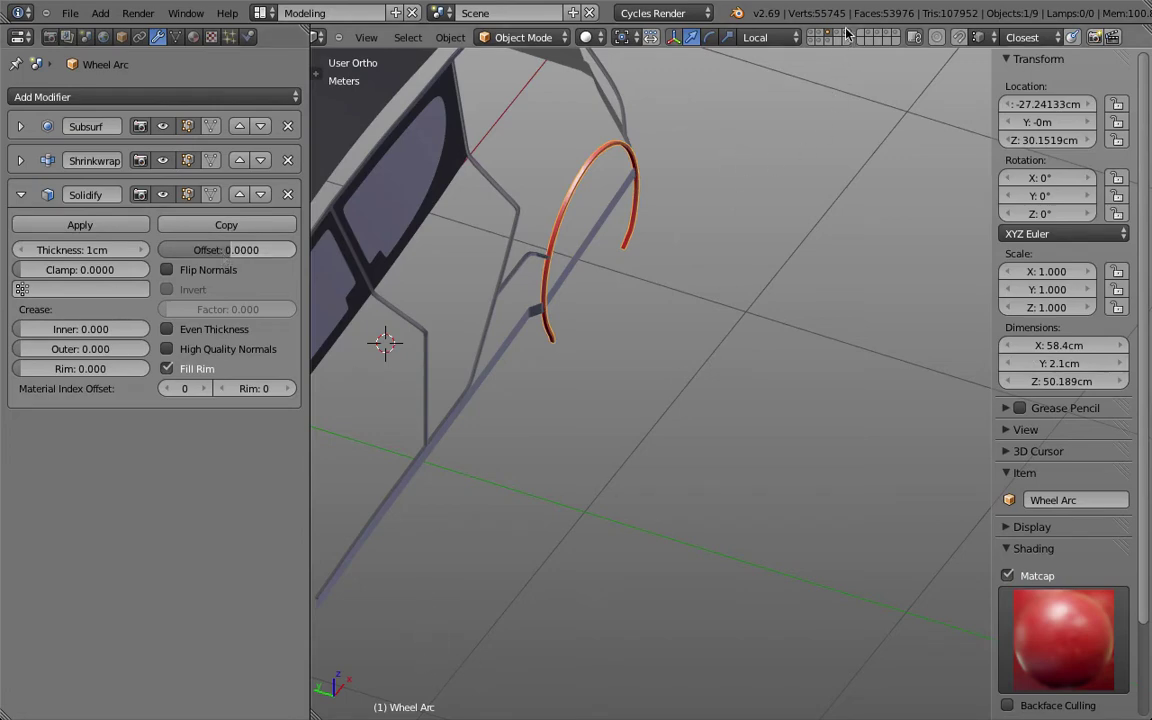
- Add a second Boolean to Car Body 3D Print subtracting Wheel Arc with Difference
key(2)
right_click(612, 218)
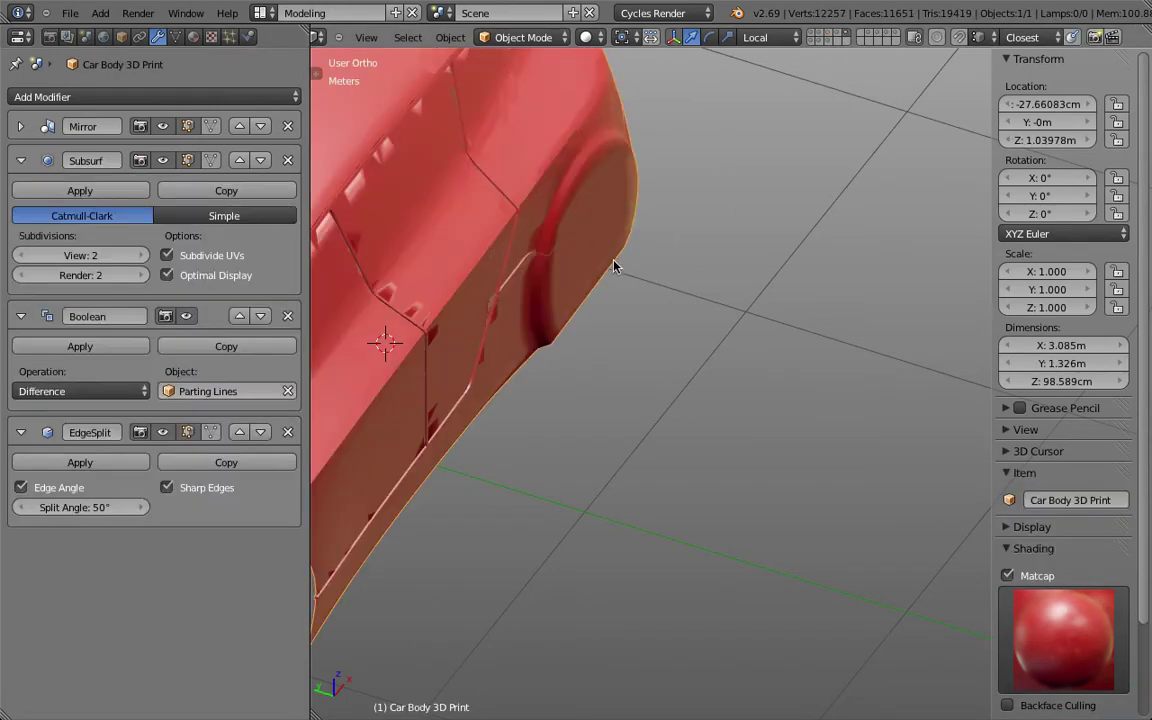
click(186, 316)
click(170, 97)
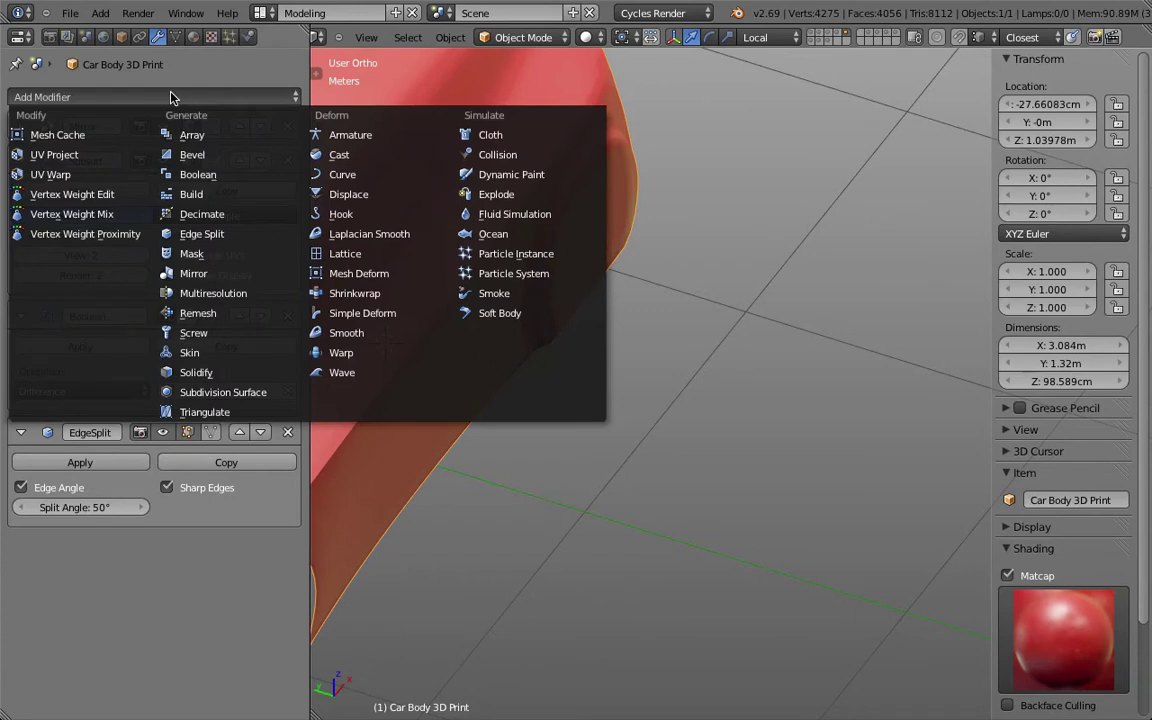
click(228, 174)
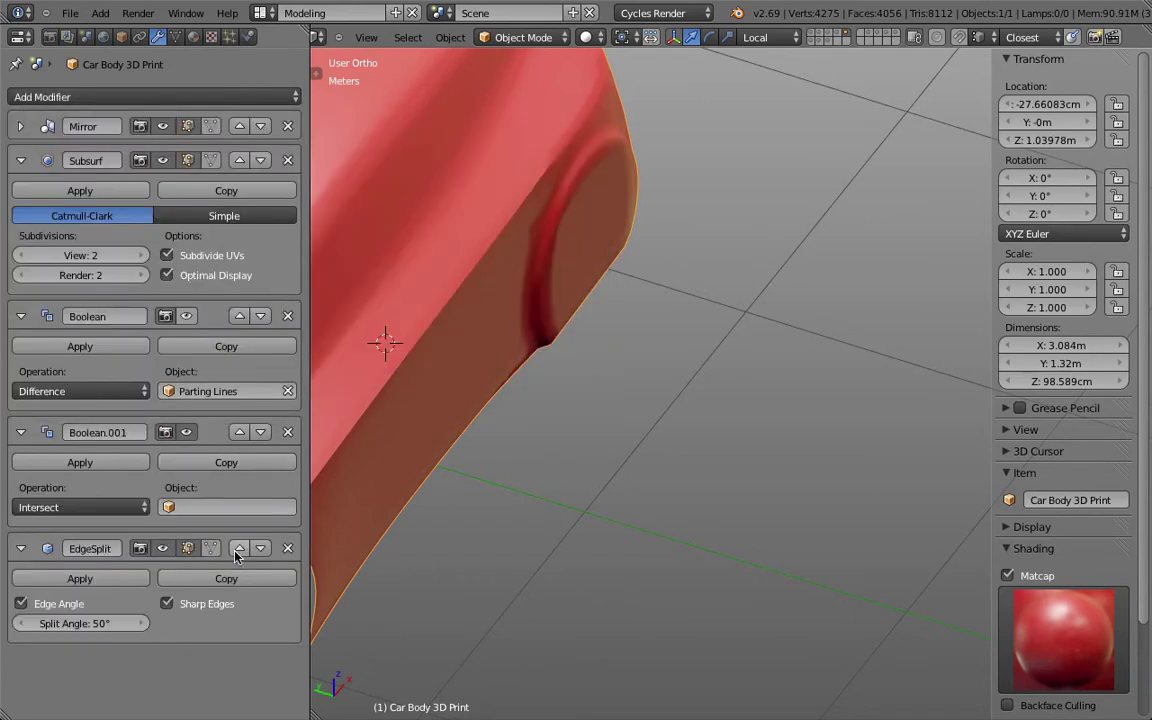
click(211, 507)
text(whe)
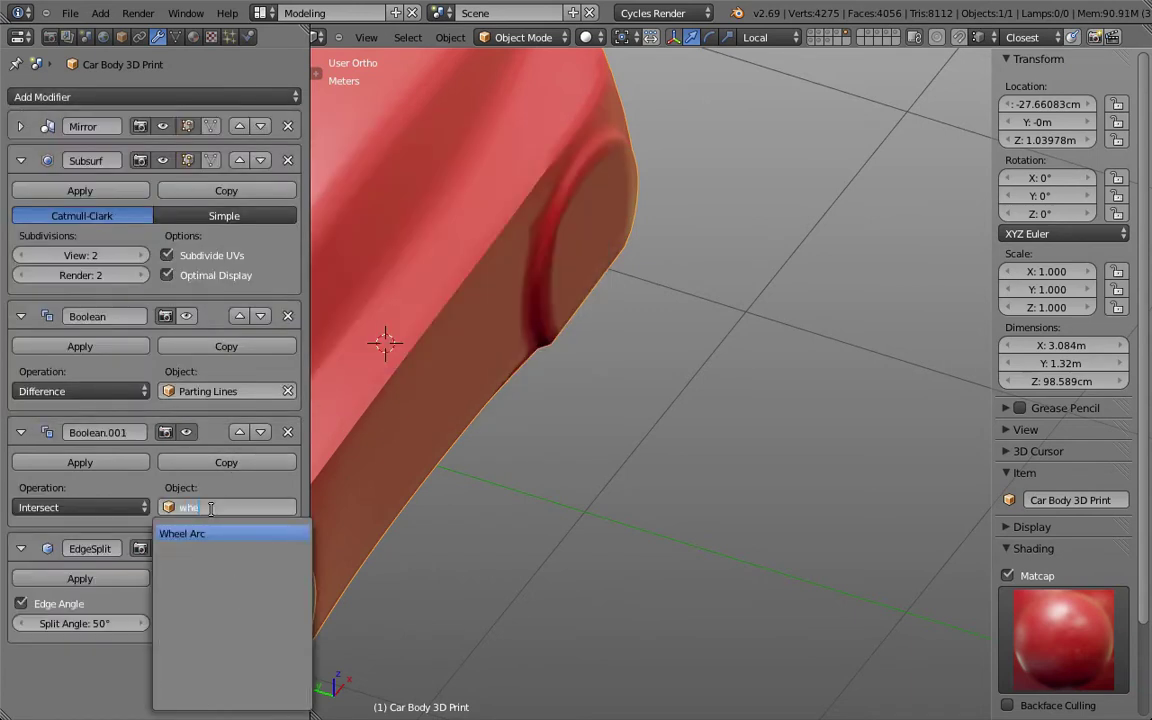
key(Return)
click(110, 507)
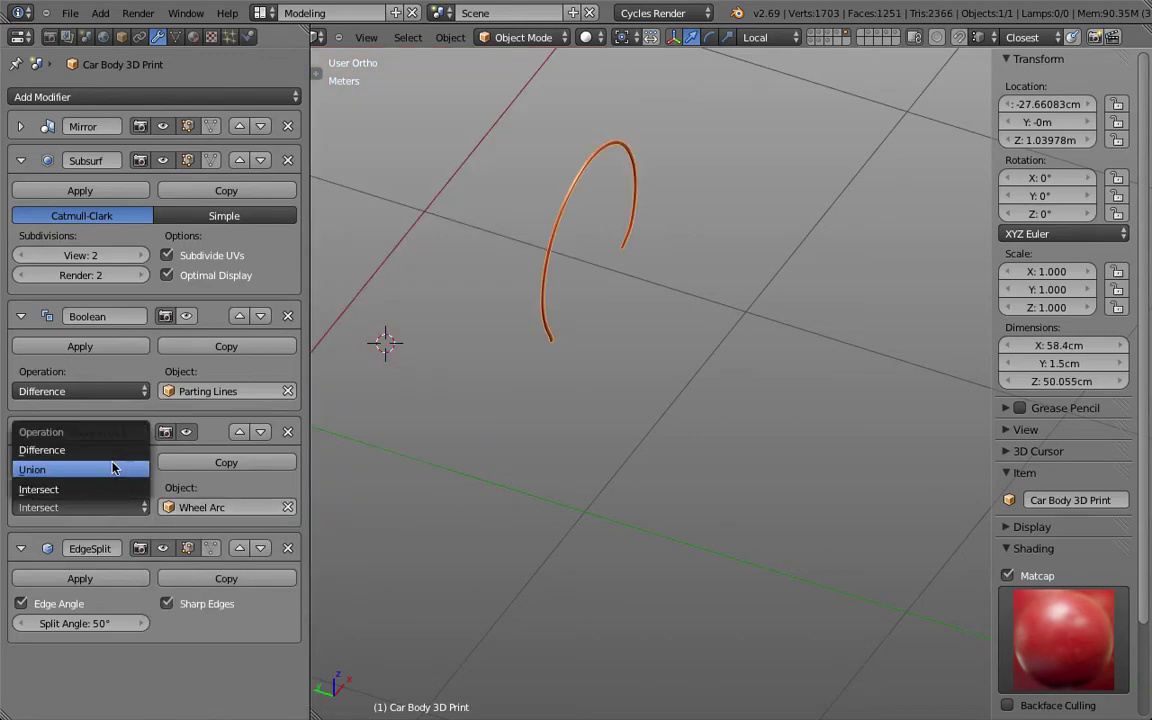
key(Return)
middle_drag(708, 335, 800, 314)
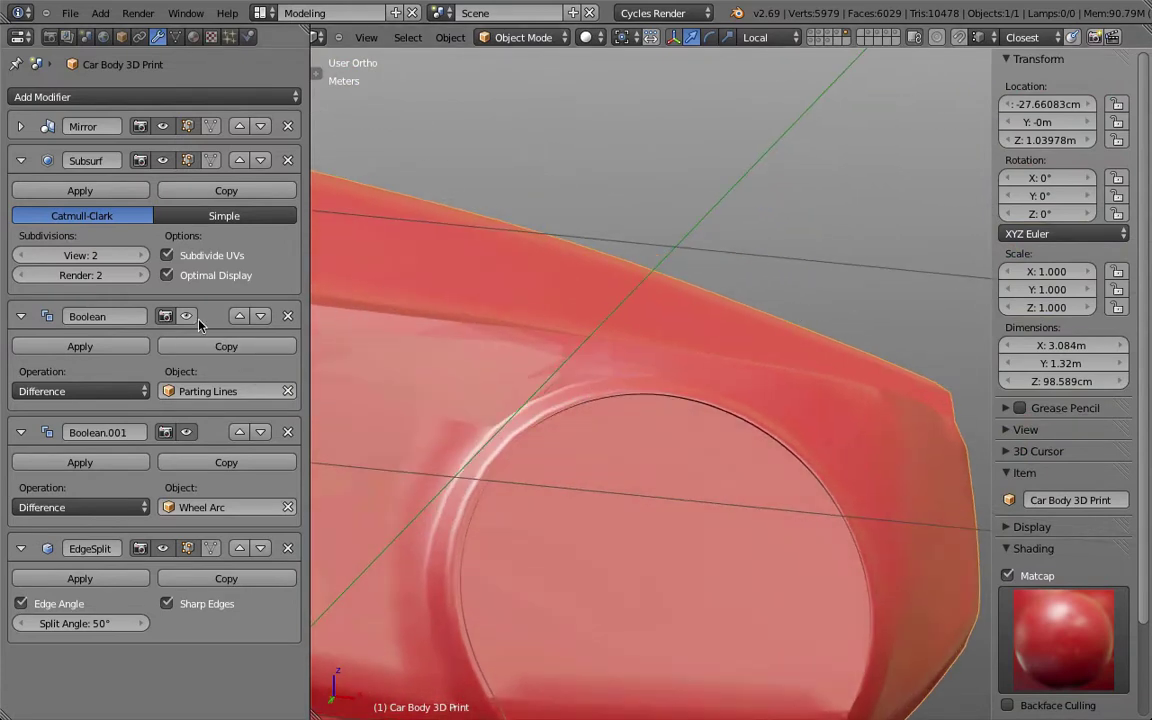
- Set the Subsurf viewport level to 3 and orbit to inspect the front and side grooves
click(82, 254)
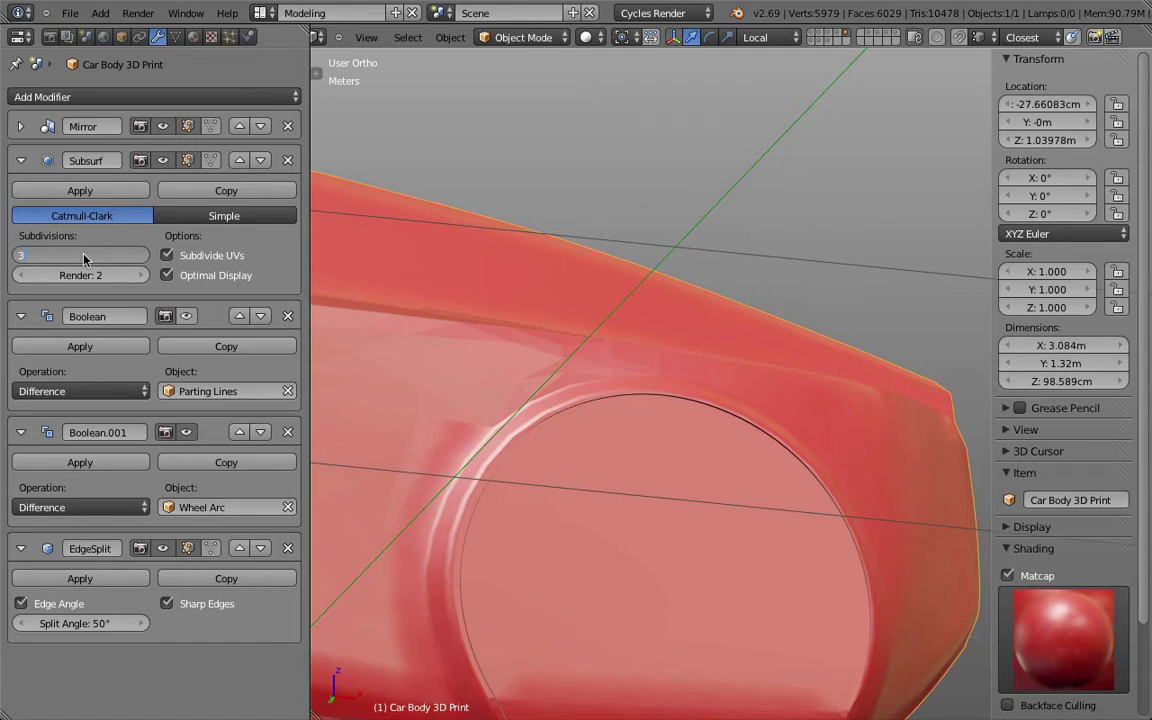
key(Return)
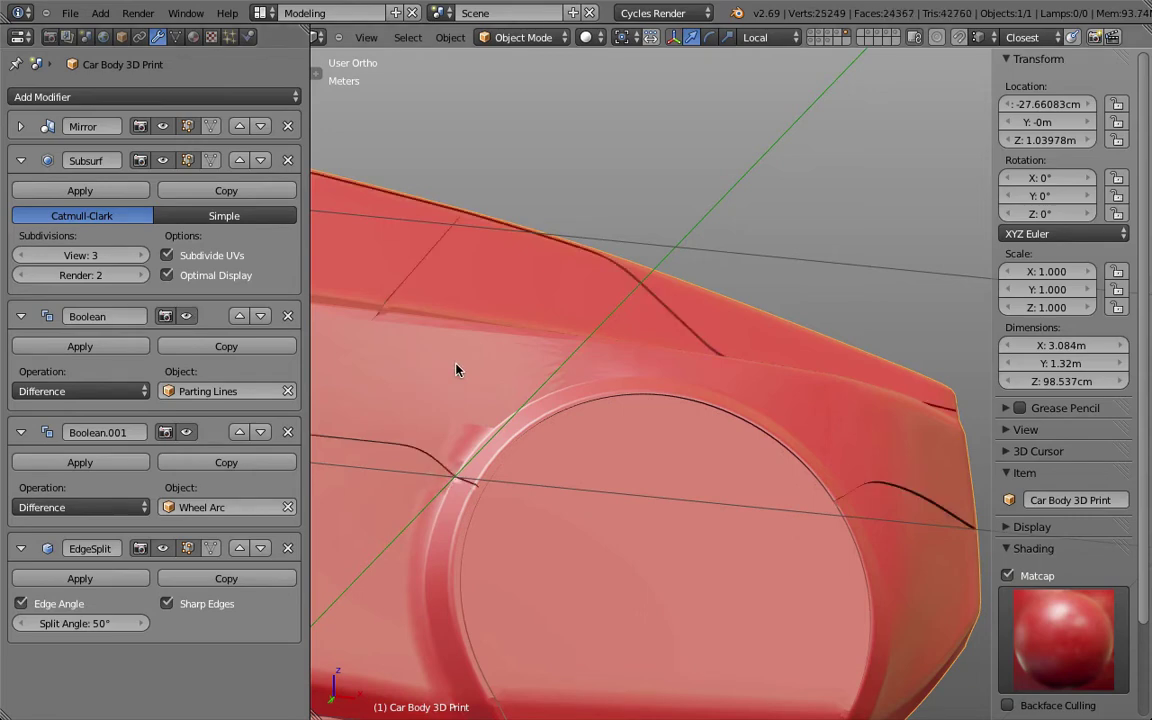
scroll(455, 370, down, 3)
scroll(563, 399, up, 6)
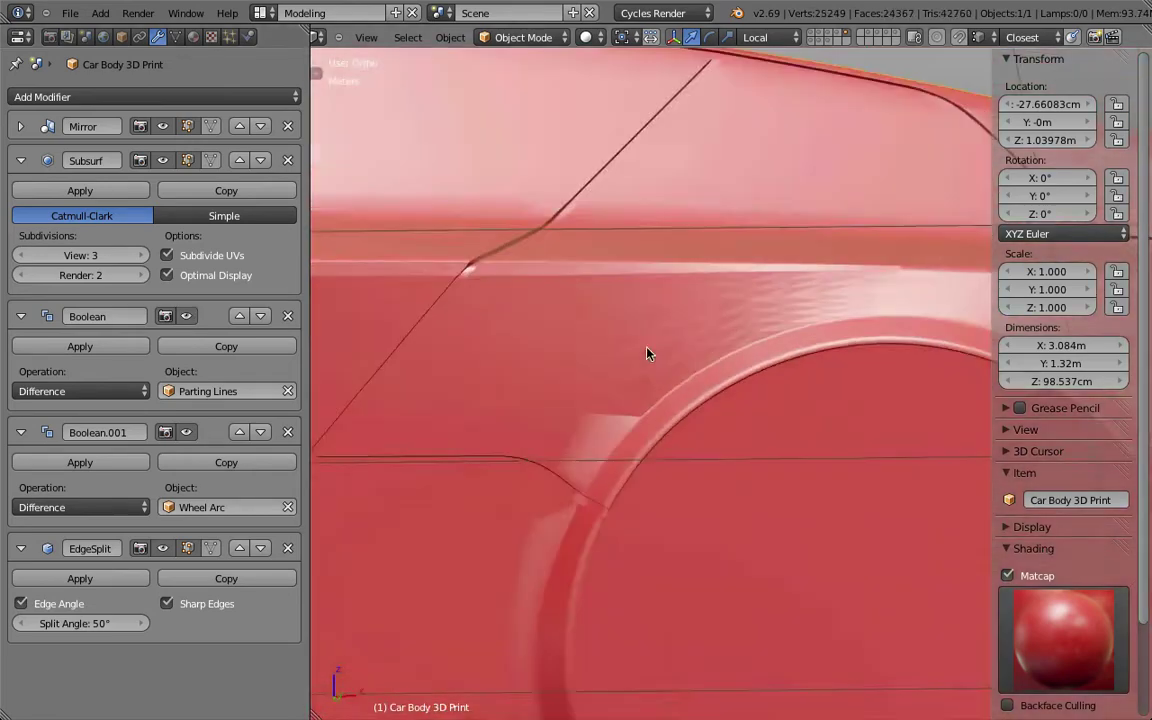
middle_drag(653, 350, 1150, 328)
middle_drag(862, 432, 773, 350)
scroll(773, 350, down, 4)
- Show the frame and parts layer, select Wheel Arc and Parting Lines, and view them three-quarter
key(KP_3)
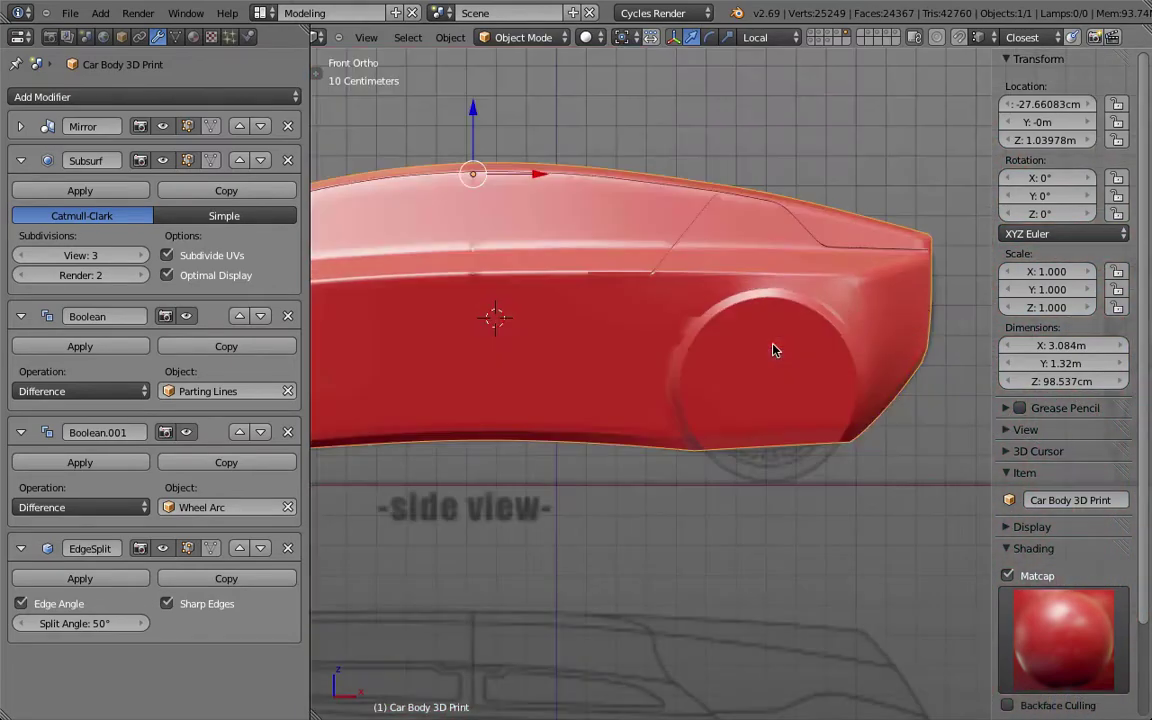
middle_drag(766, 350, 714, 315)
click(825, 37)
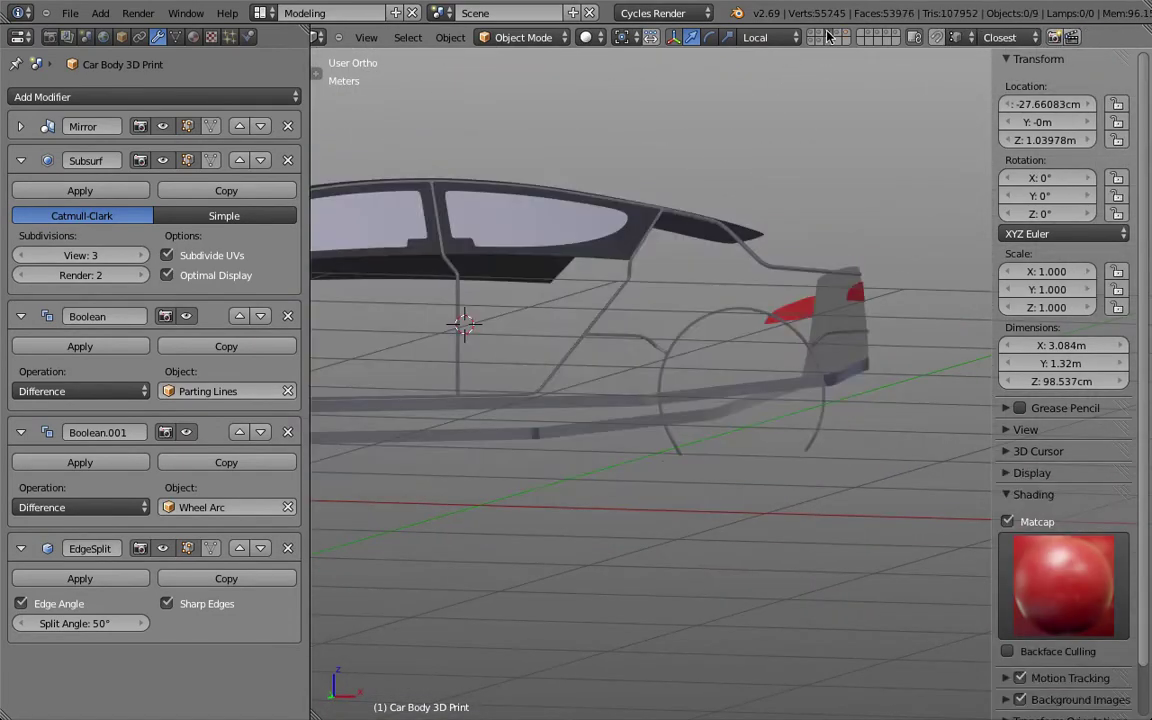
right_click(669, 326)
right_click(645, 348)
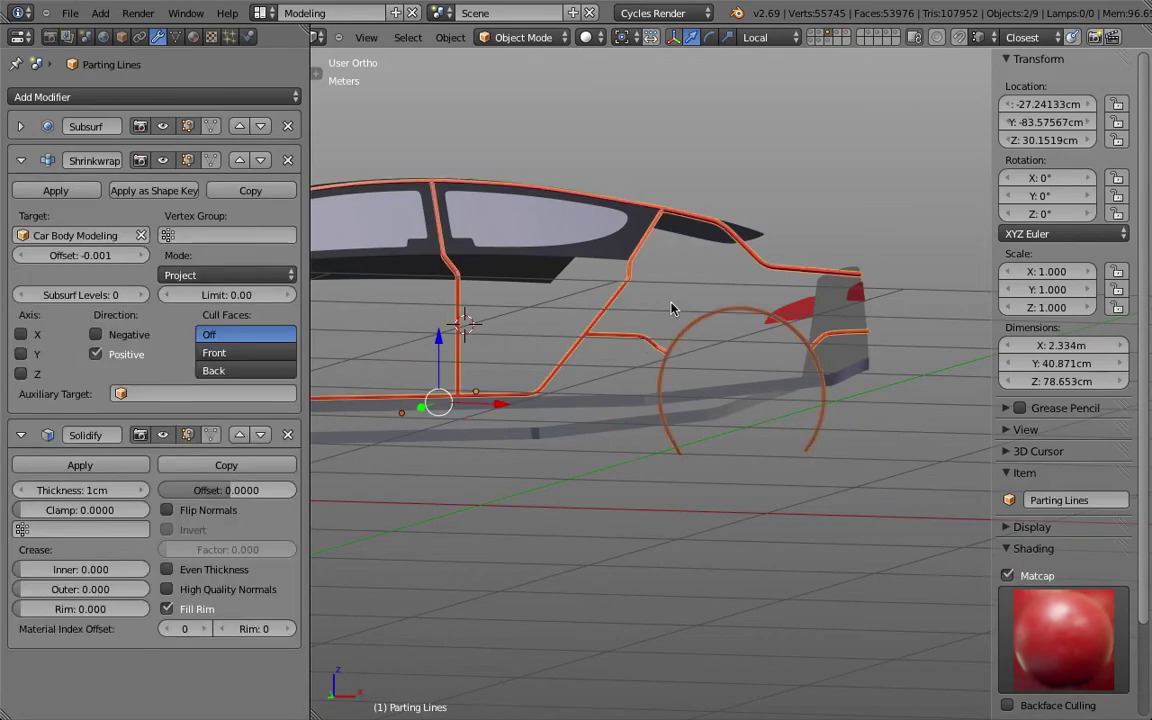
middle_drag(674, 309, 632, 333)
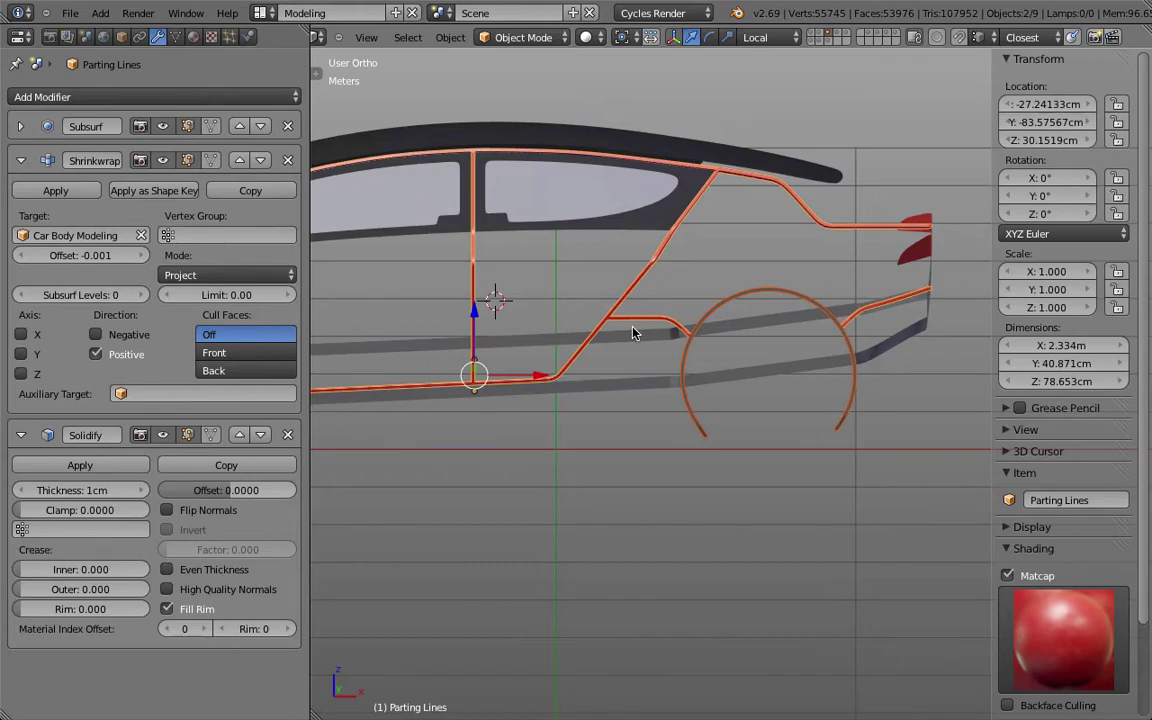
middle_drag(632, 333, 577, 381)
- Select the small red light piece, collapse its Mirror, Subsurf and Shrinkwrap panels, and add Solidify
middle_drag(872, 161, 571, 185)
scroll(586, 257, up, 5)
right_click(432, 332)
middle_drag(432, 332, 591, 290)
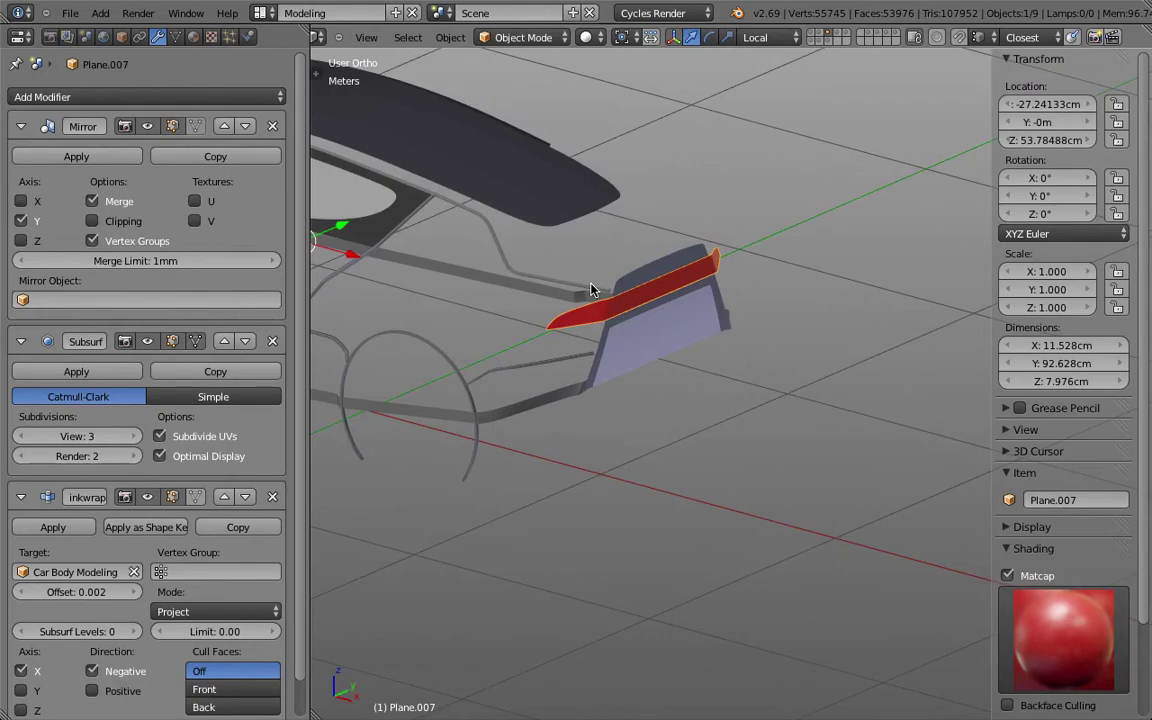
click(20, 341)
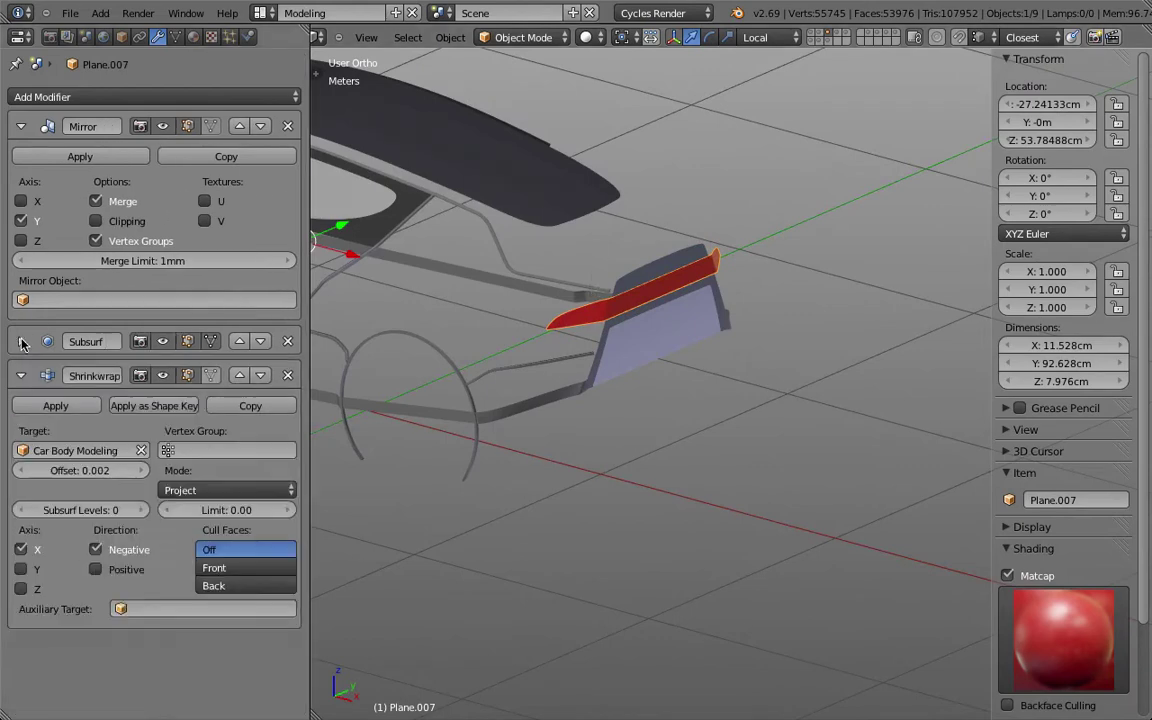
click(20, 375)
click(20, 126)
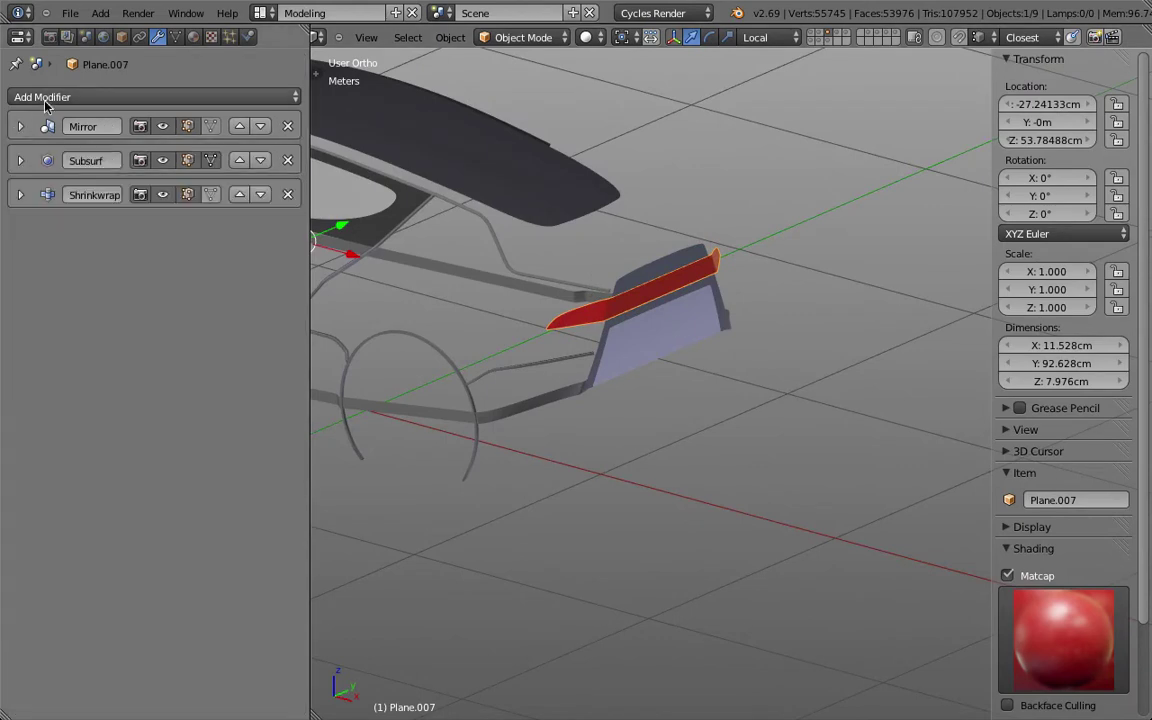
click(48, 97)
click(258, 370)
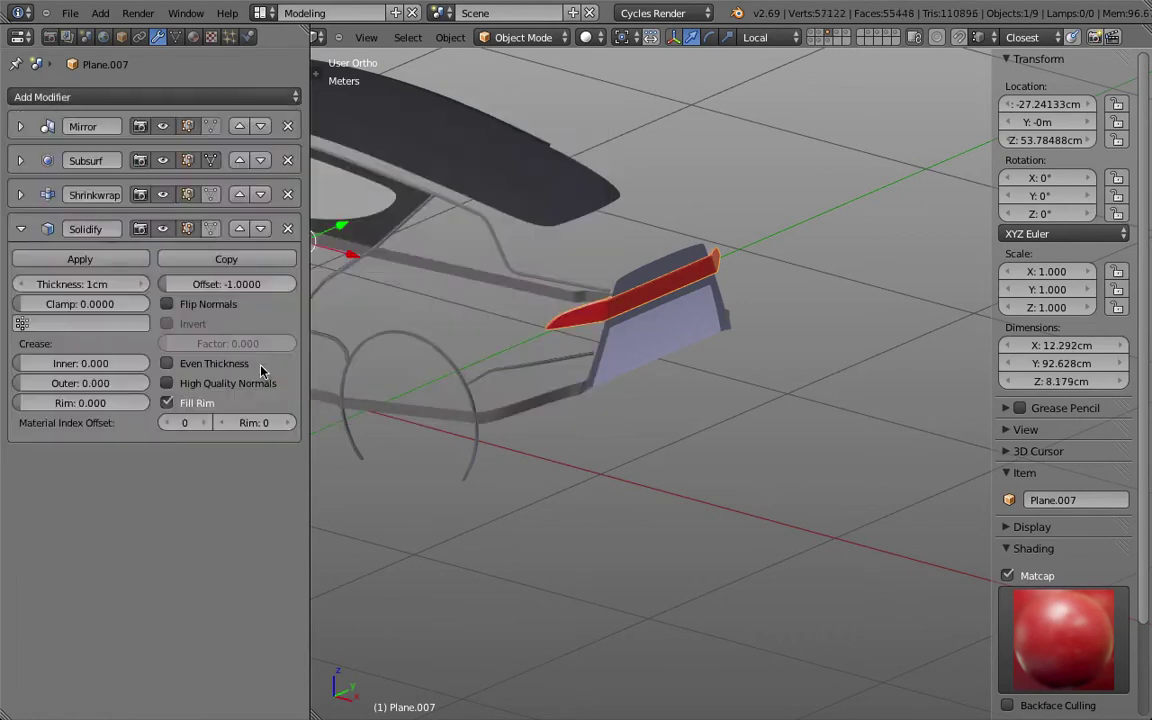
- Set the Solidify offset to 0
drag(226, 284, 236, 284)
click(236, 284)
text(0)
key(Return)
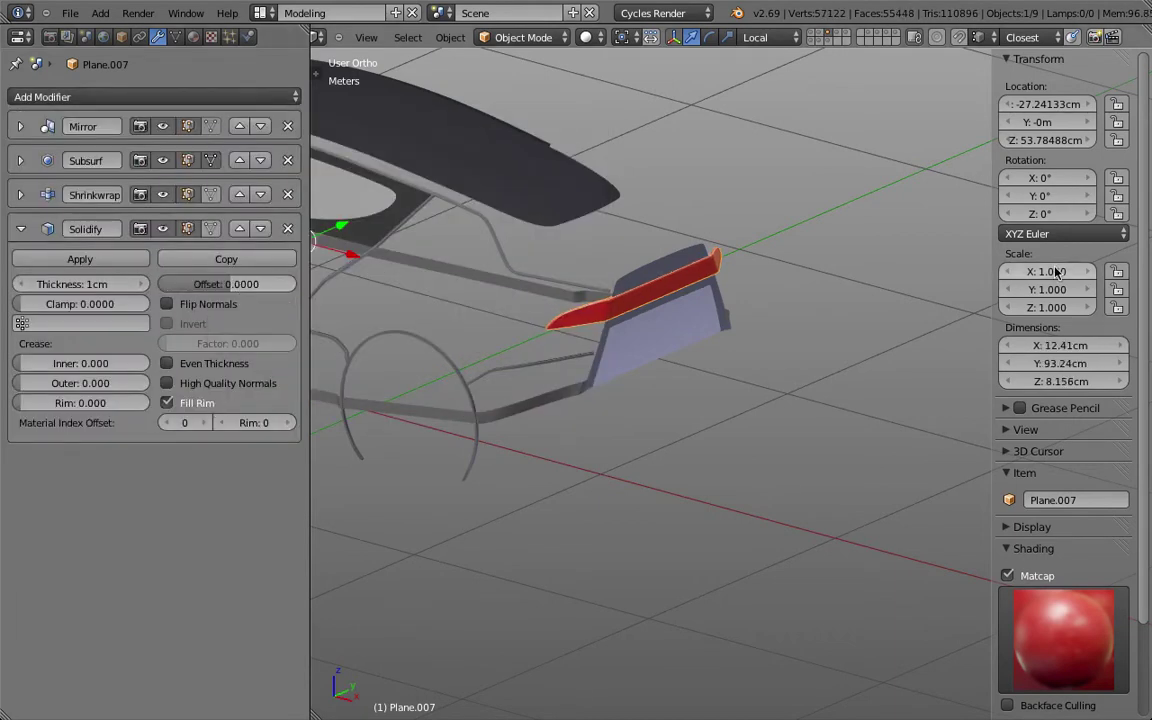
- Rename the piece 'Back Light'
click(1045, 501)
text(Ba)
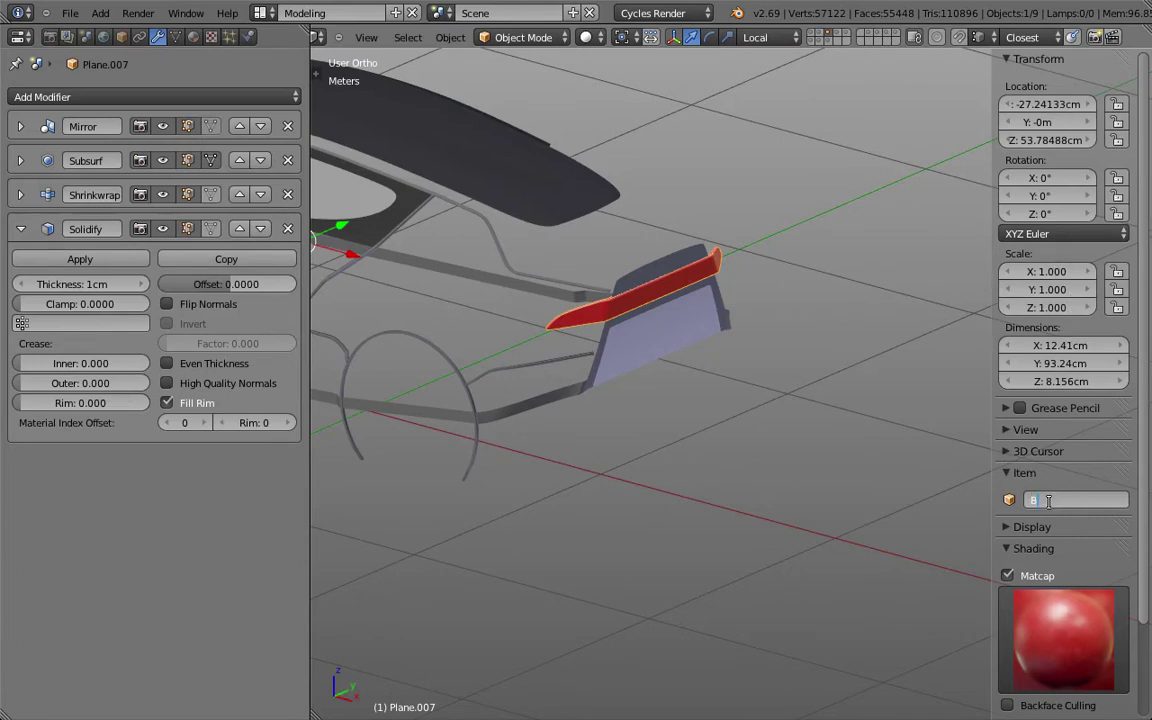
text(ck Light)
key(Return)
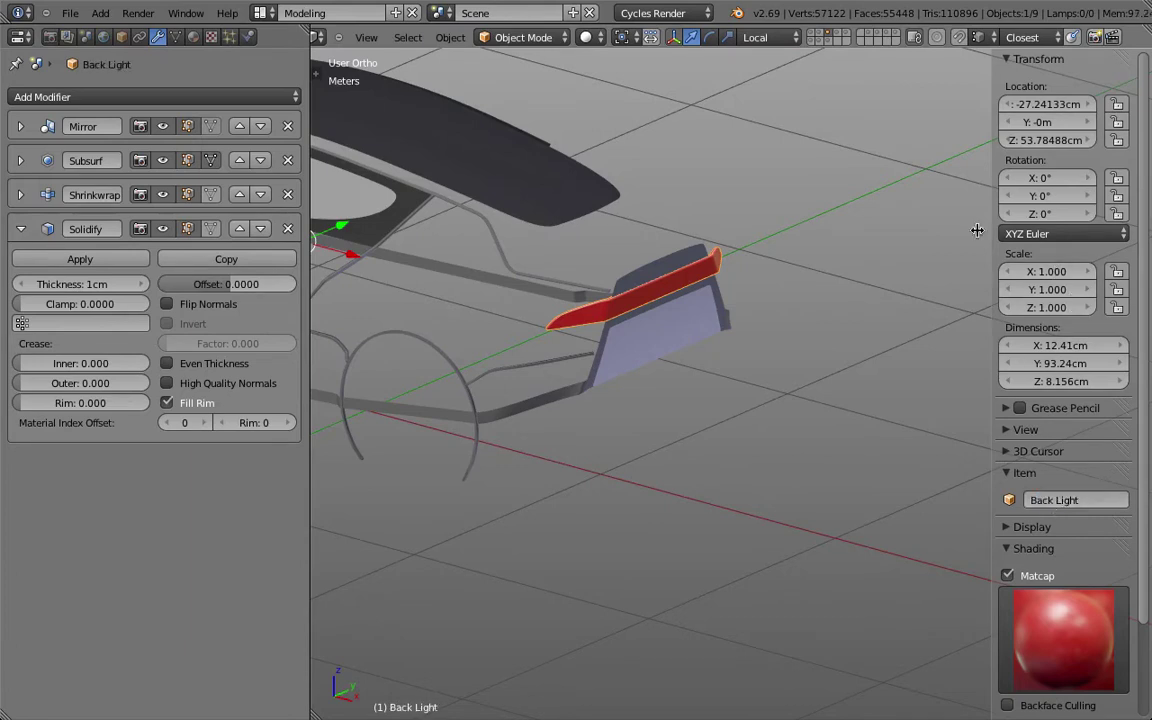
- Select the car body on its own layer and add a new Boolean modifier
click(866, 37)
right_click(670, 289)
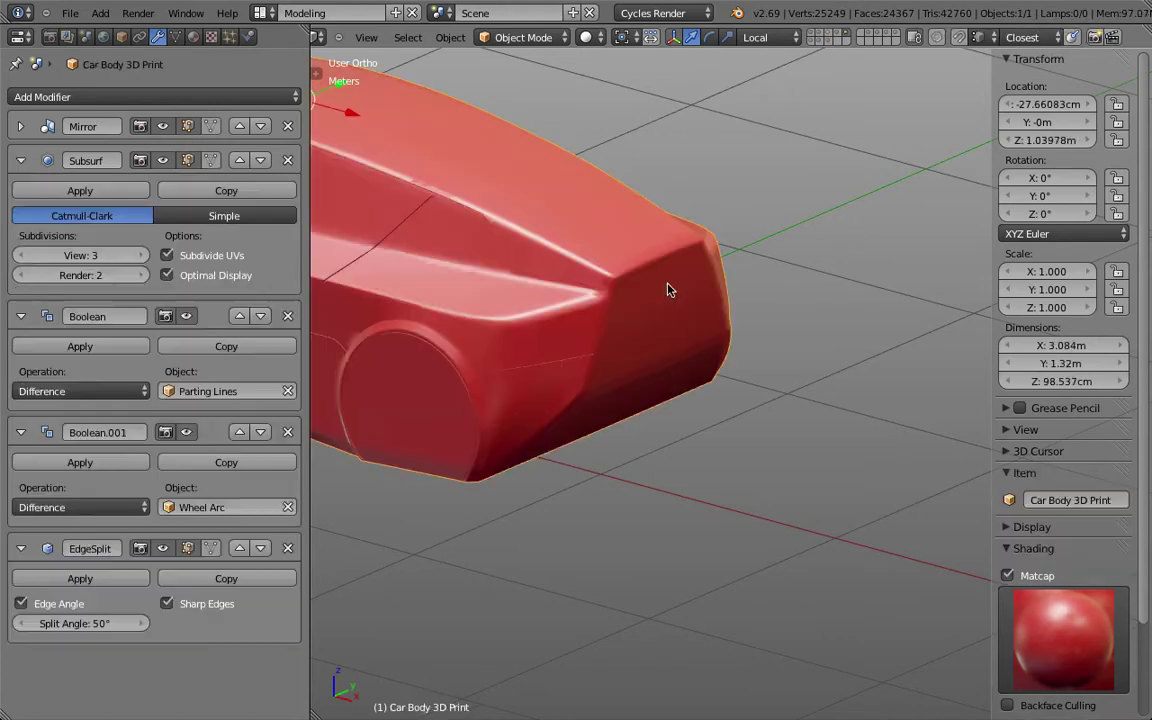
click(20, 316)
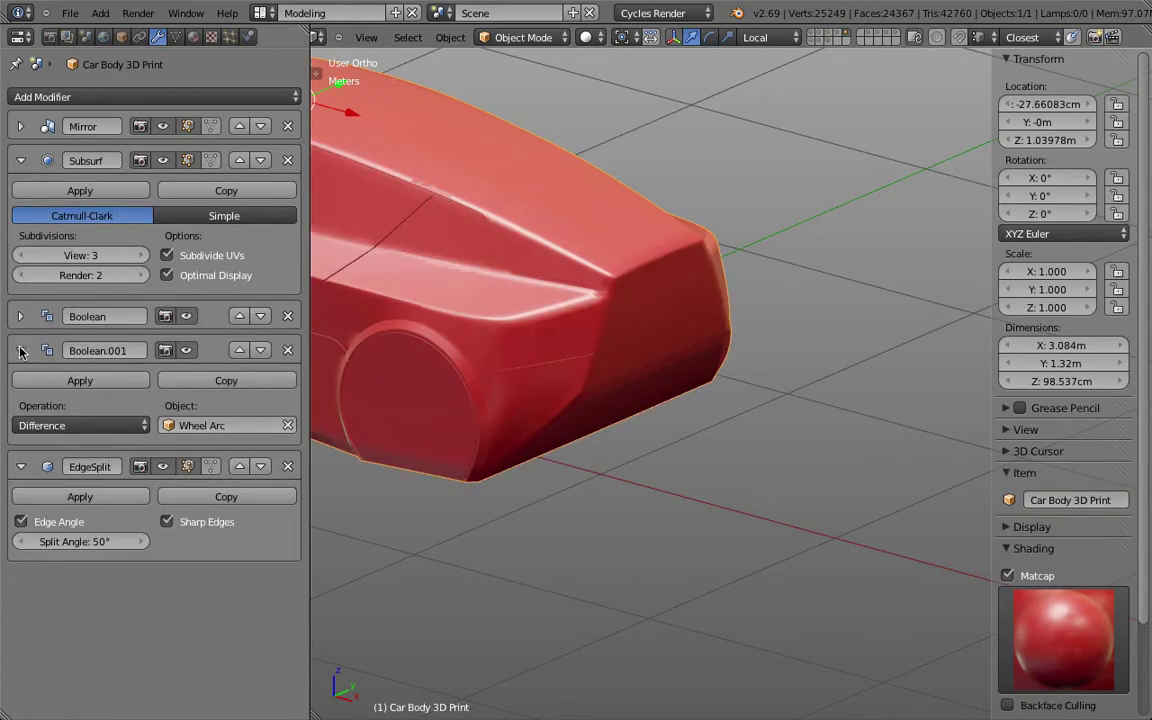
click(20, 350)
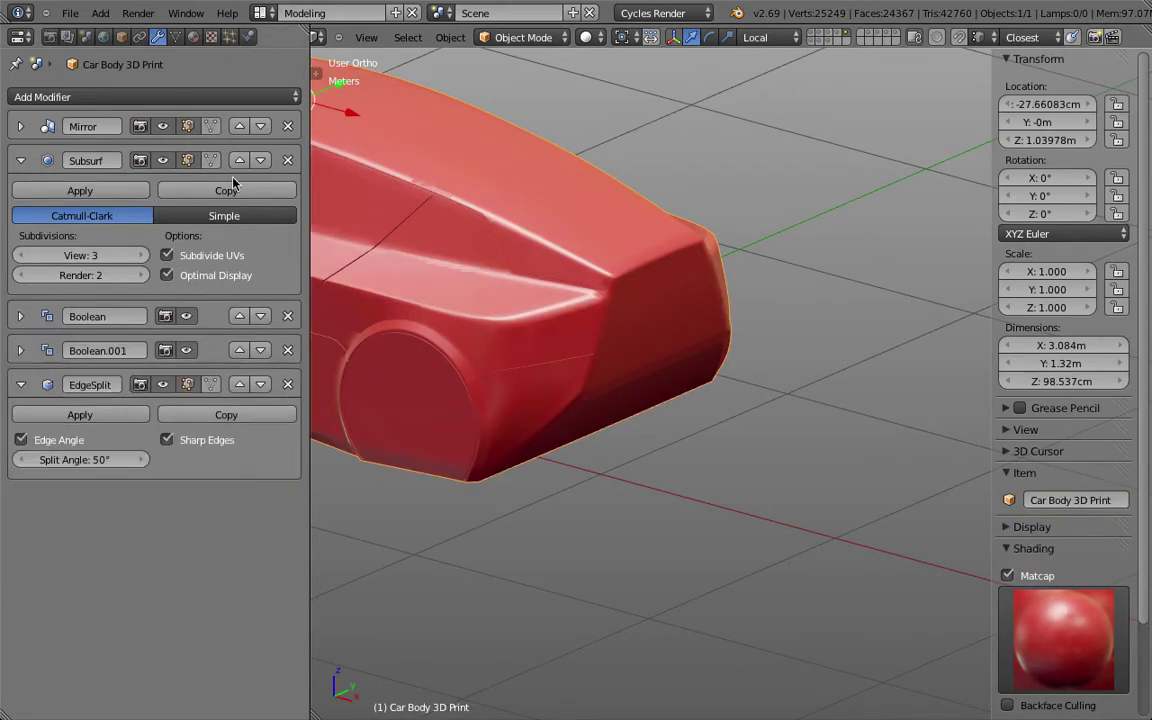
click(163, 97)
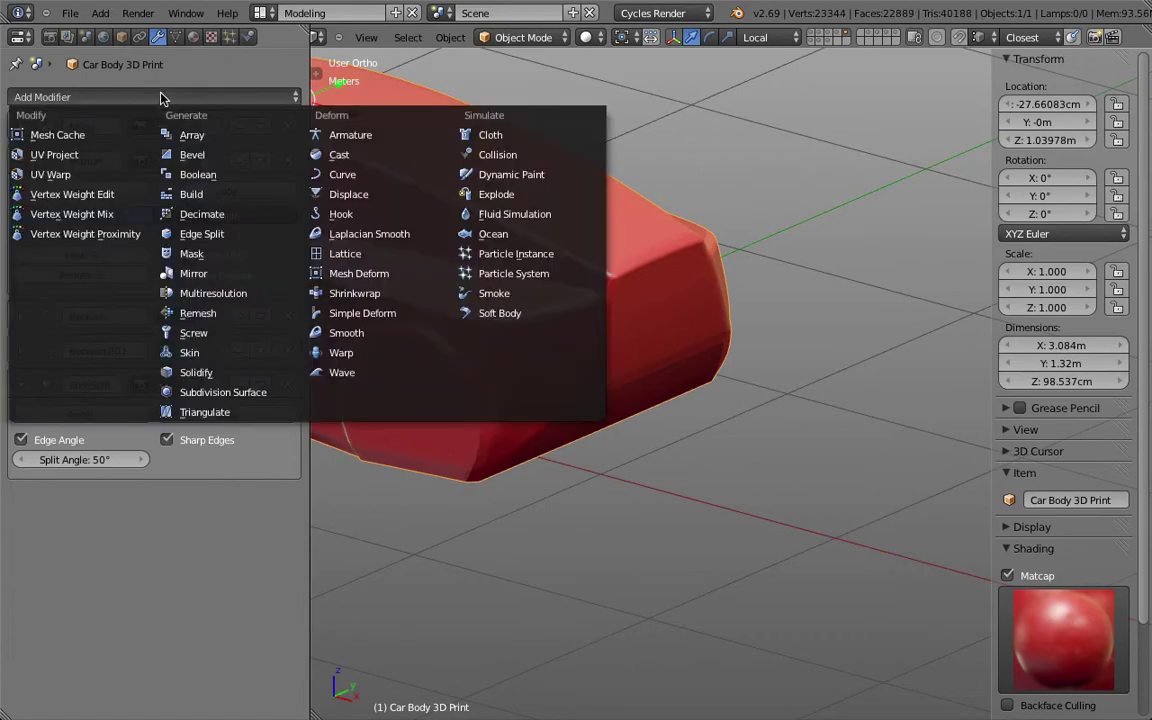
click(218, 176)
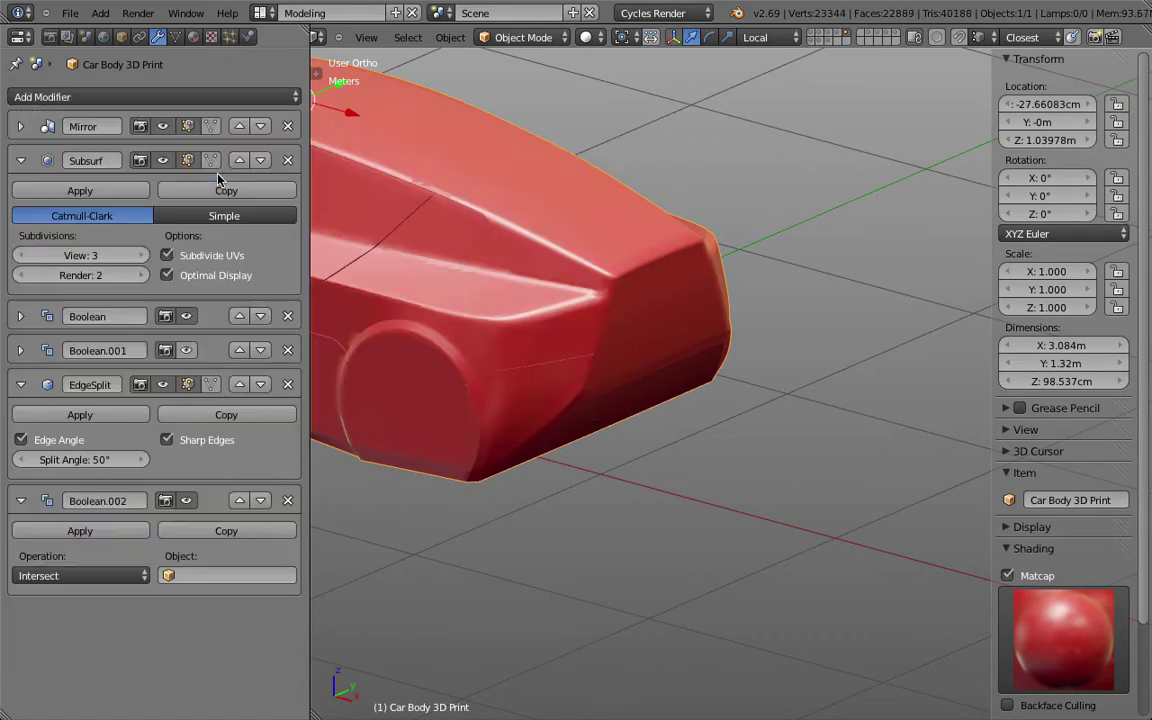
- Move the Boolean above Edge Split, set its object to Back Light and operation to Difference
click(239, 500)
click(191, 461)
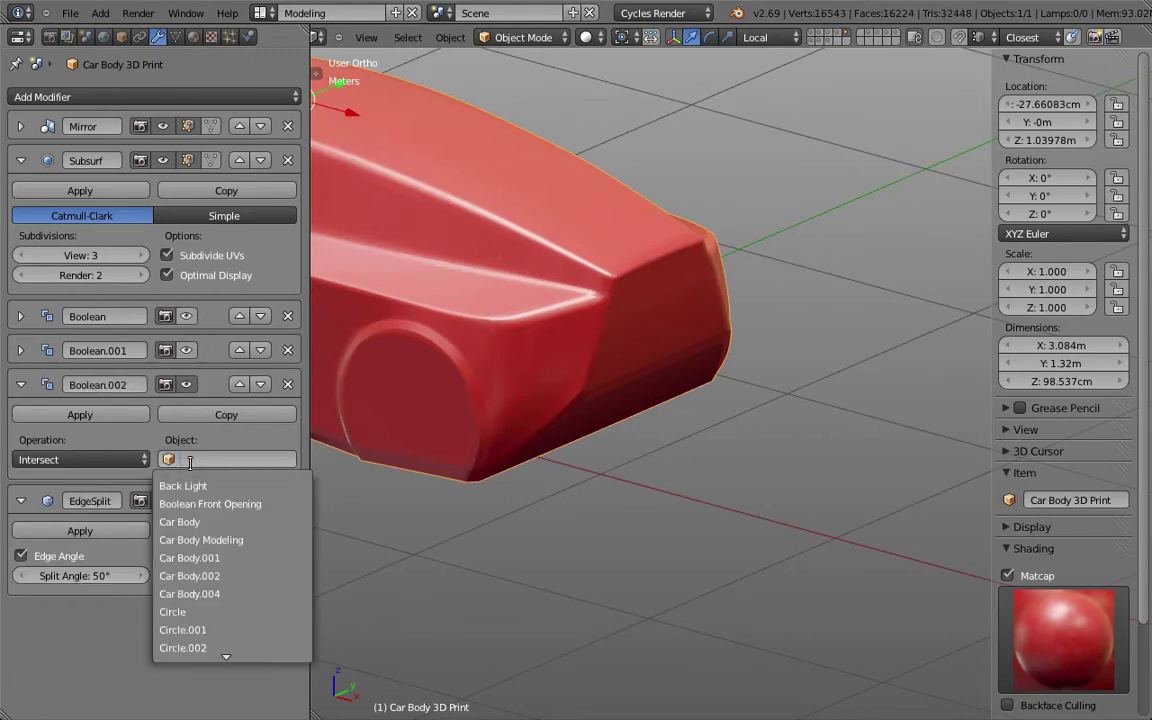
click(195, 487)
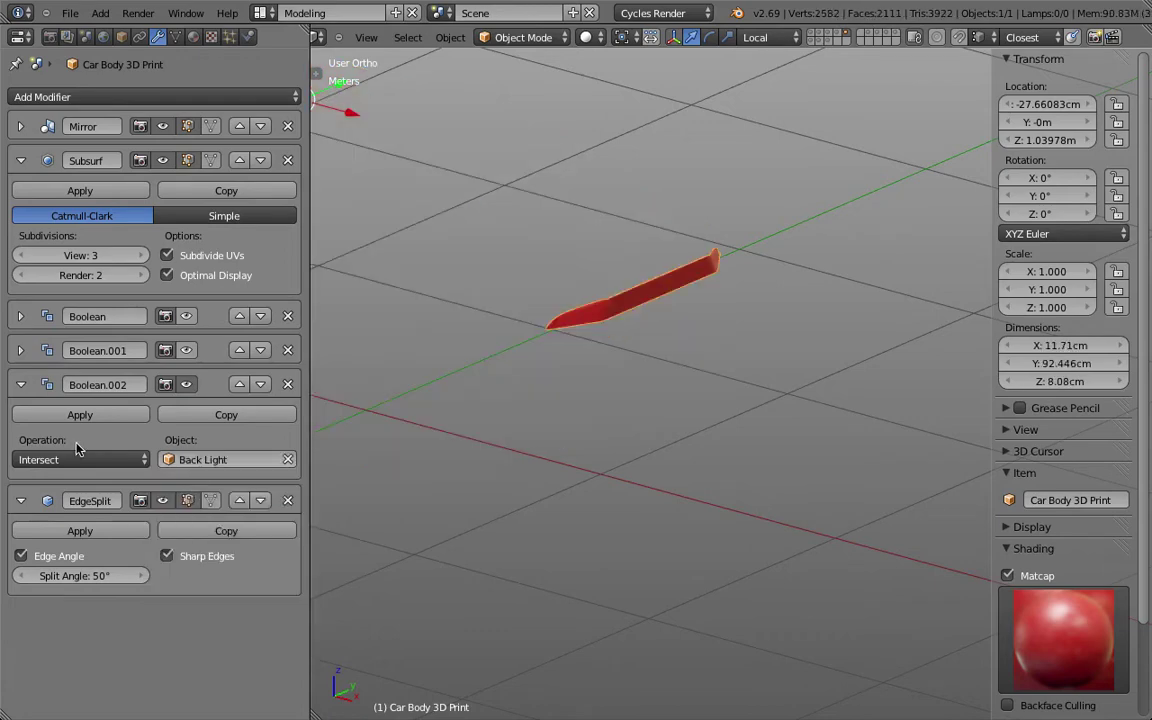
click(75, 459)
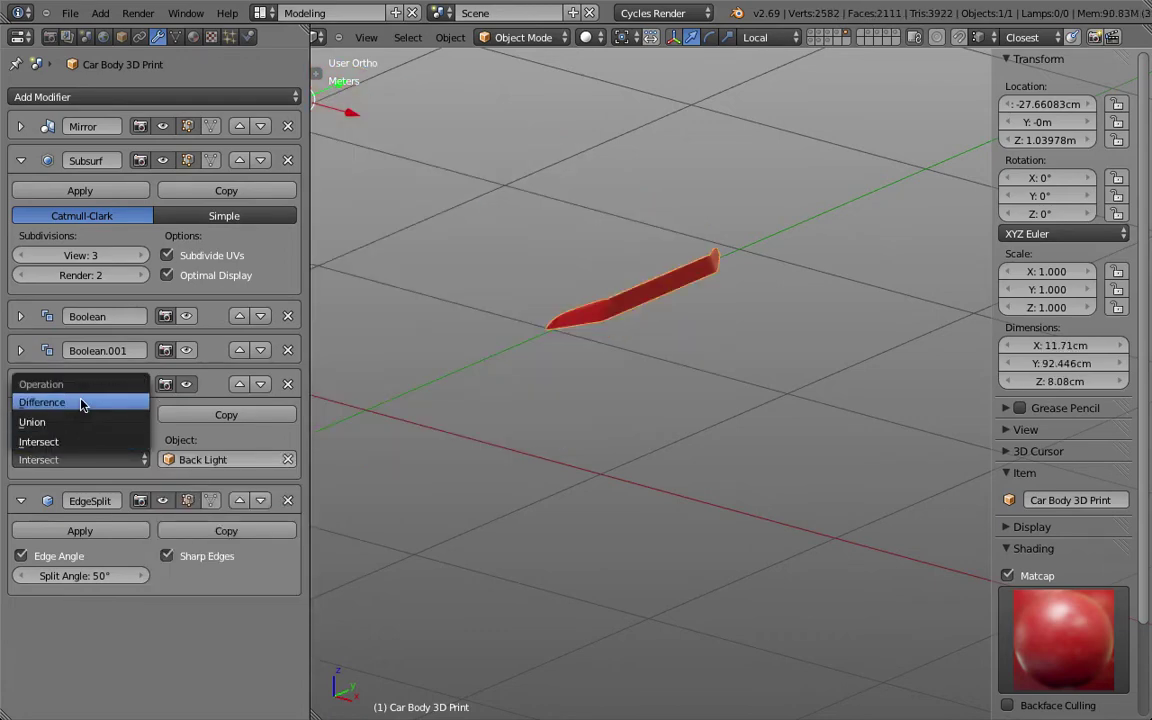
click(82, 403)
middle_drag(784, 327, 465, 273)
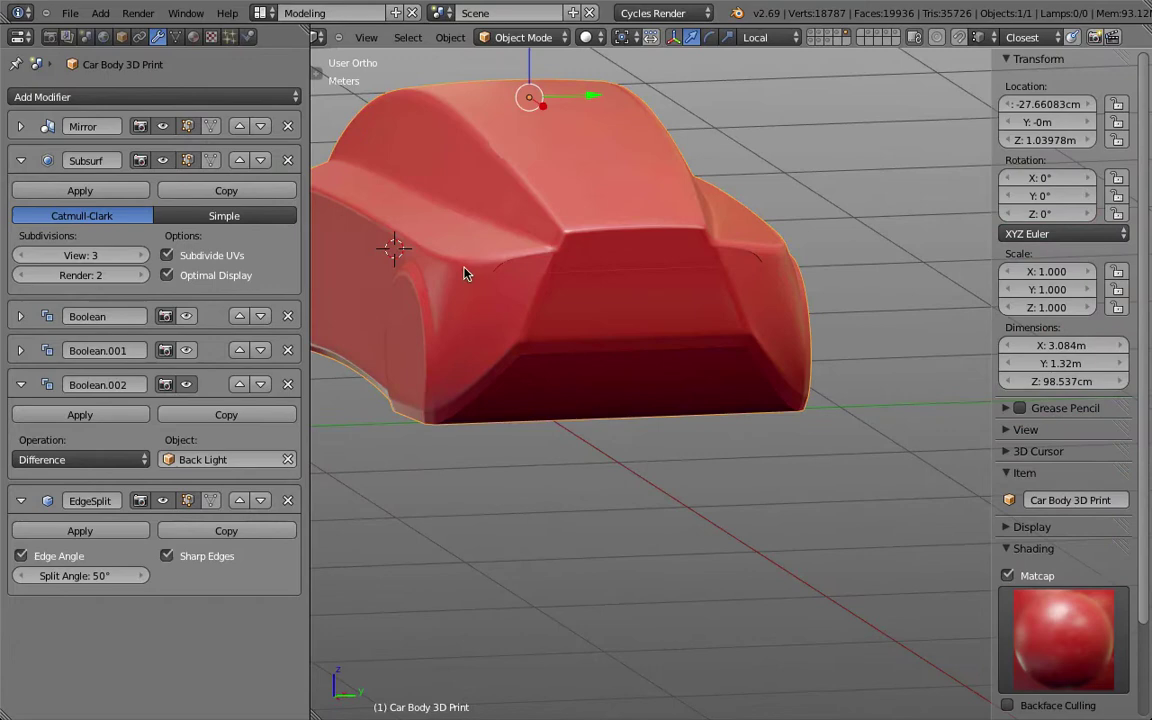
- Duplicate the Back Light piece in place and move the copy to its own layer
click(832, 33)
right_click(736, 266)
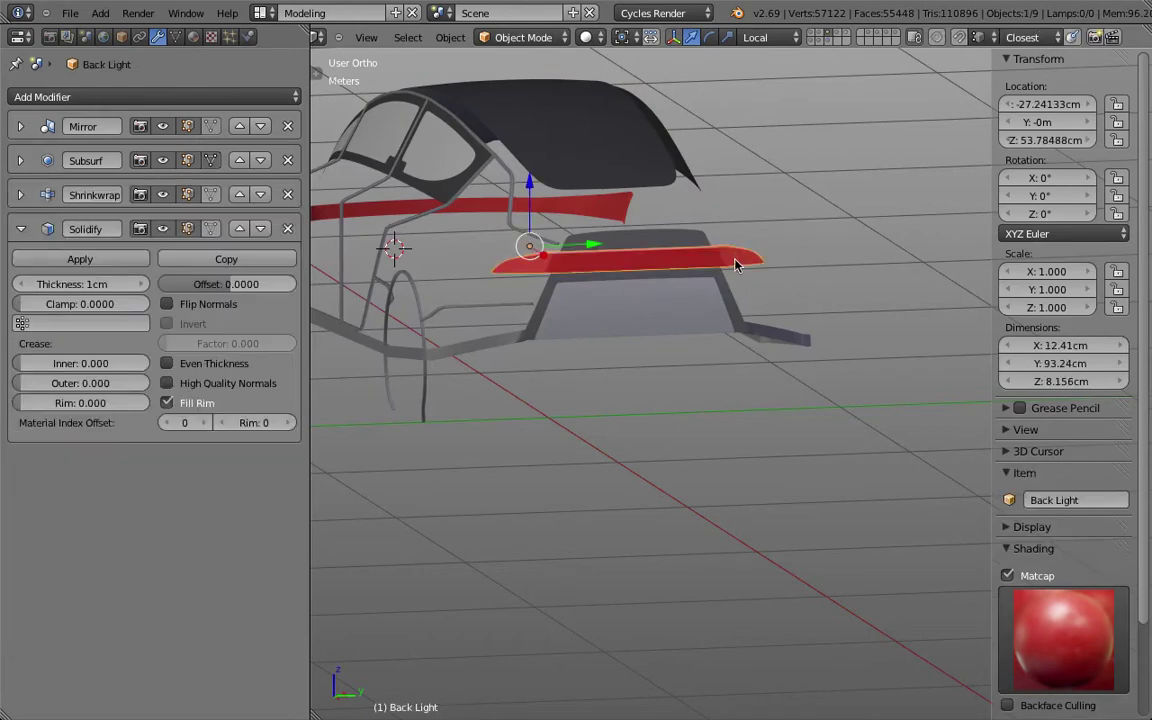
scroll(736, 266, up, 2)
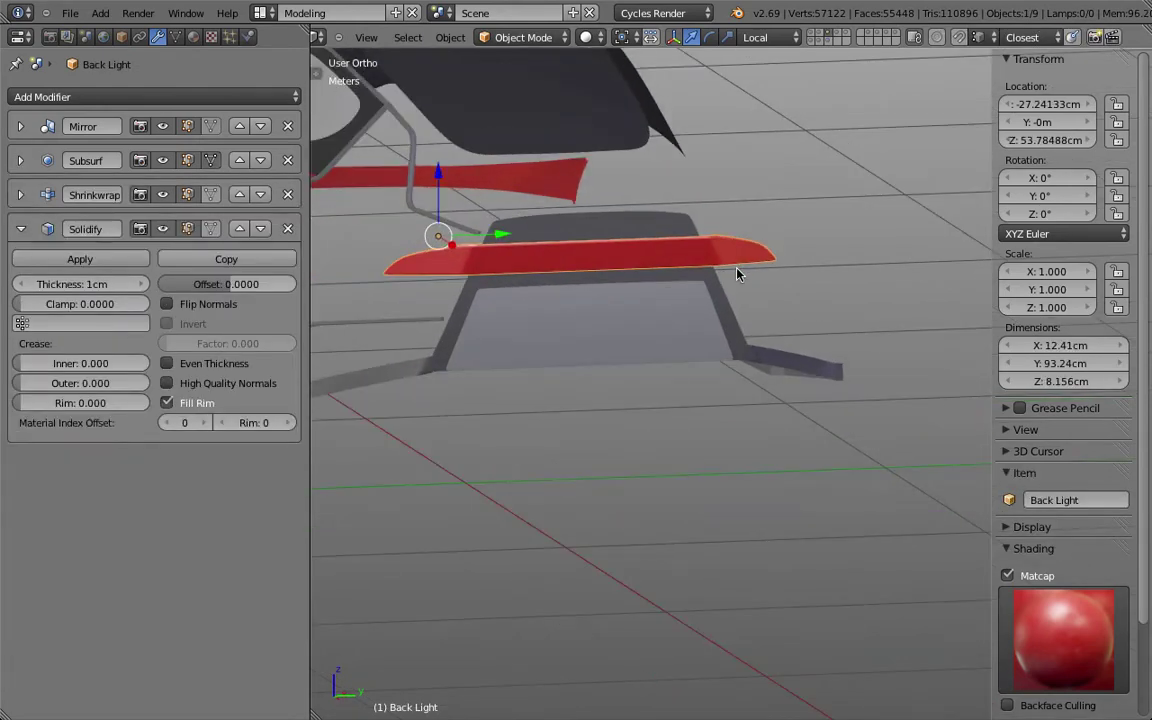
middle_drag(720, 249, 787, 264)
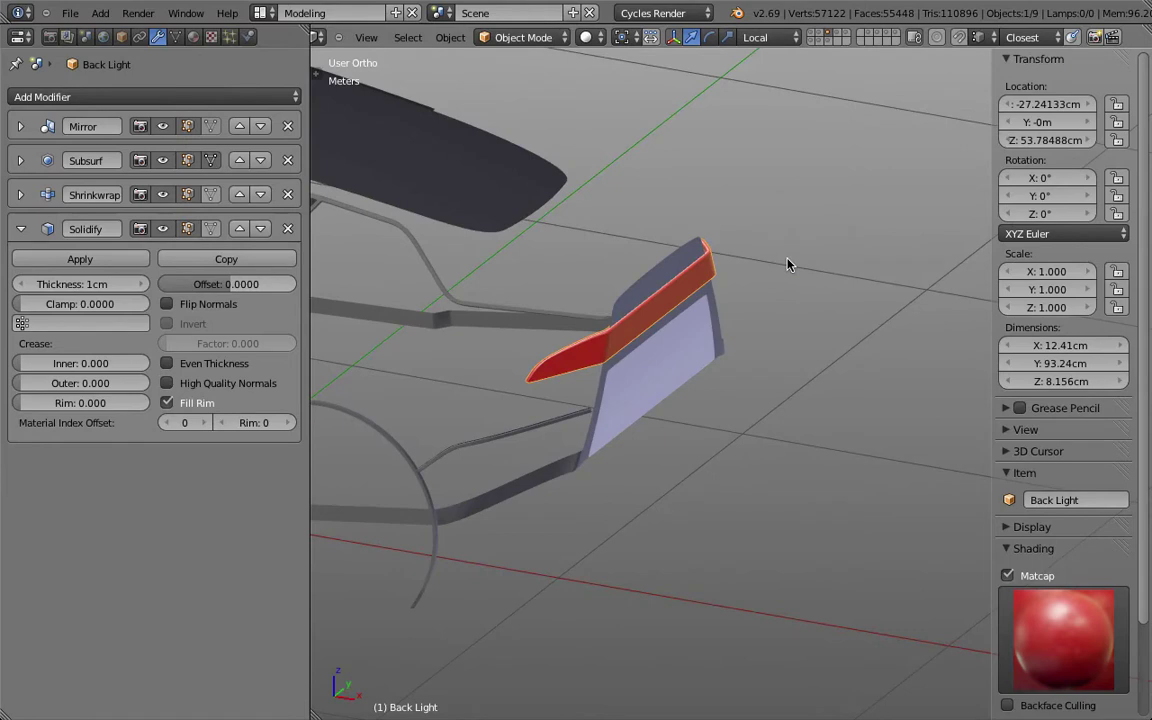
key(shift+d)
key(Escape)
key(m)
click(952, 308)
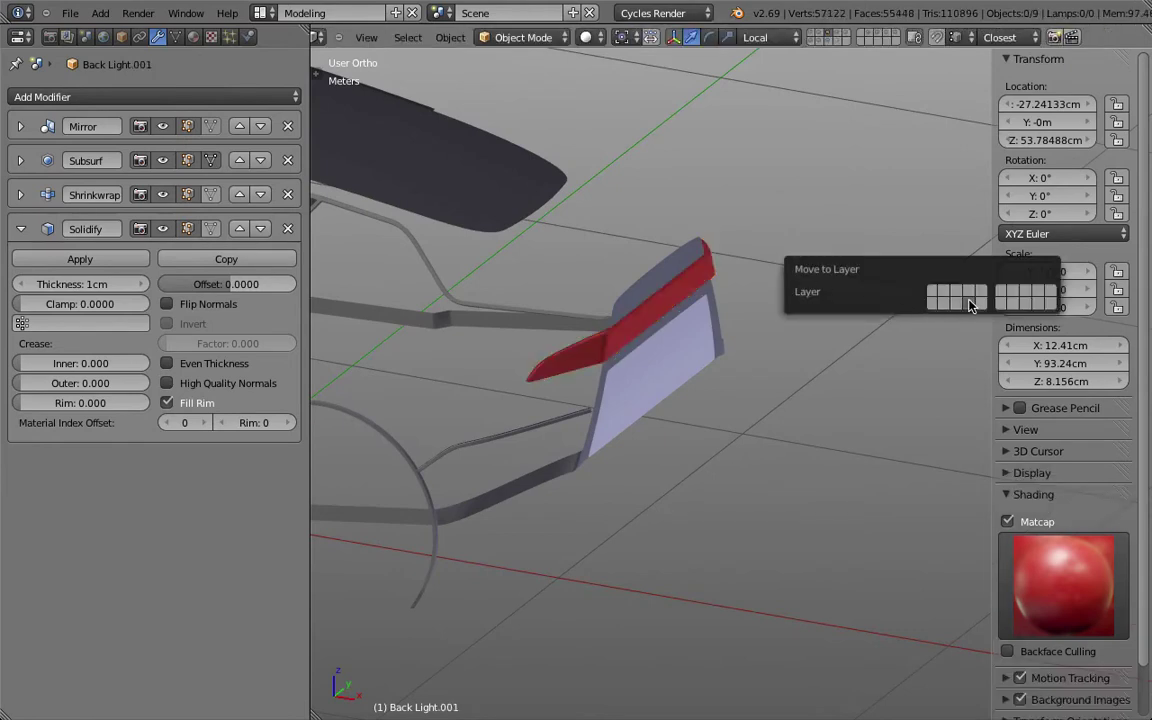
click(838, 42)
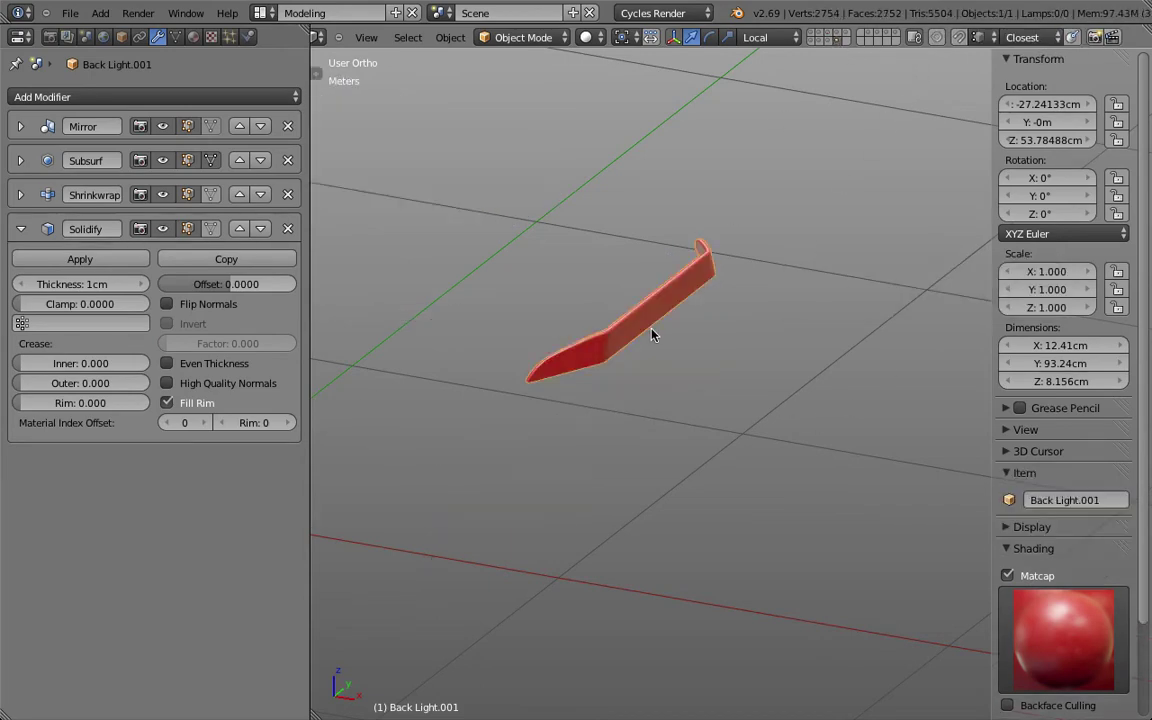
- Apply the Mirror modifier on the duplicated Back Light.001 strip
key(Tab)
key(KP_3)
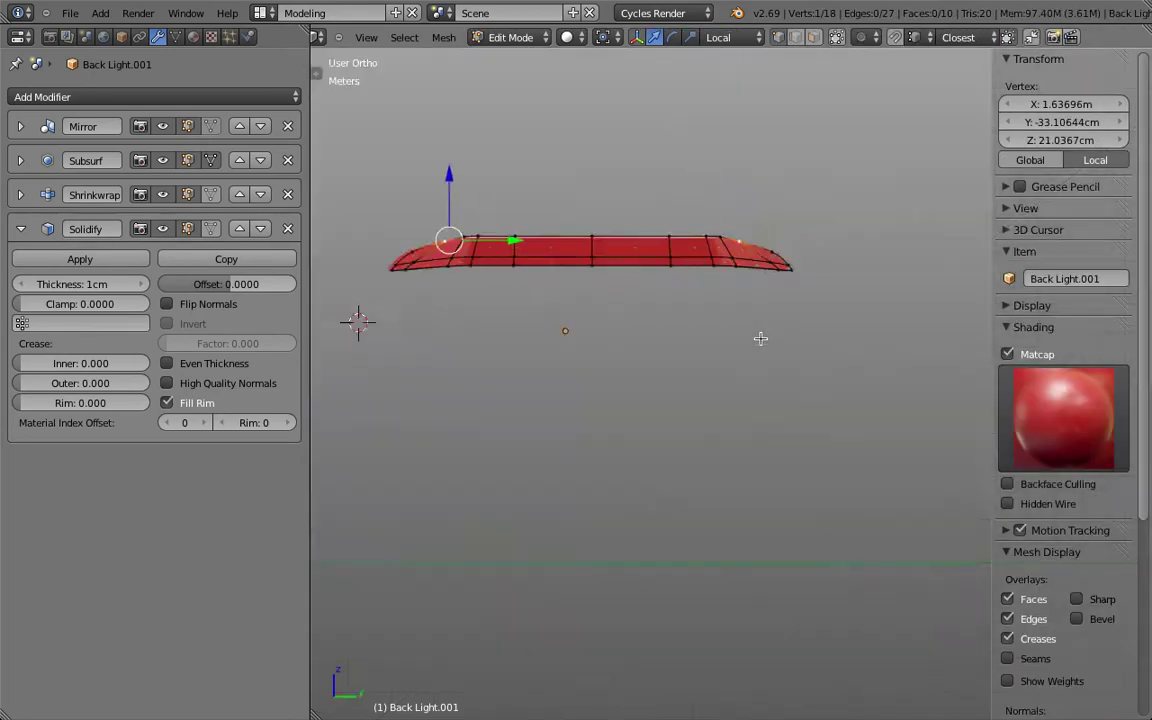
middle_drag(760, 339, 565, 374)
key(Tab)
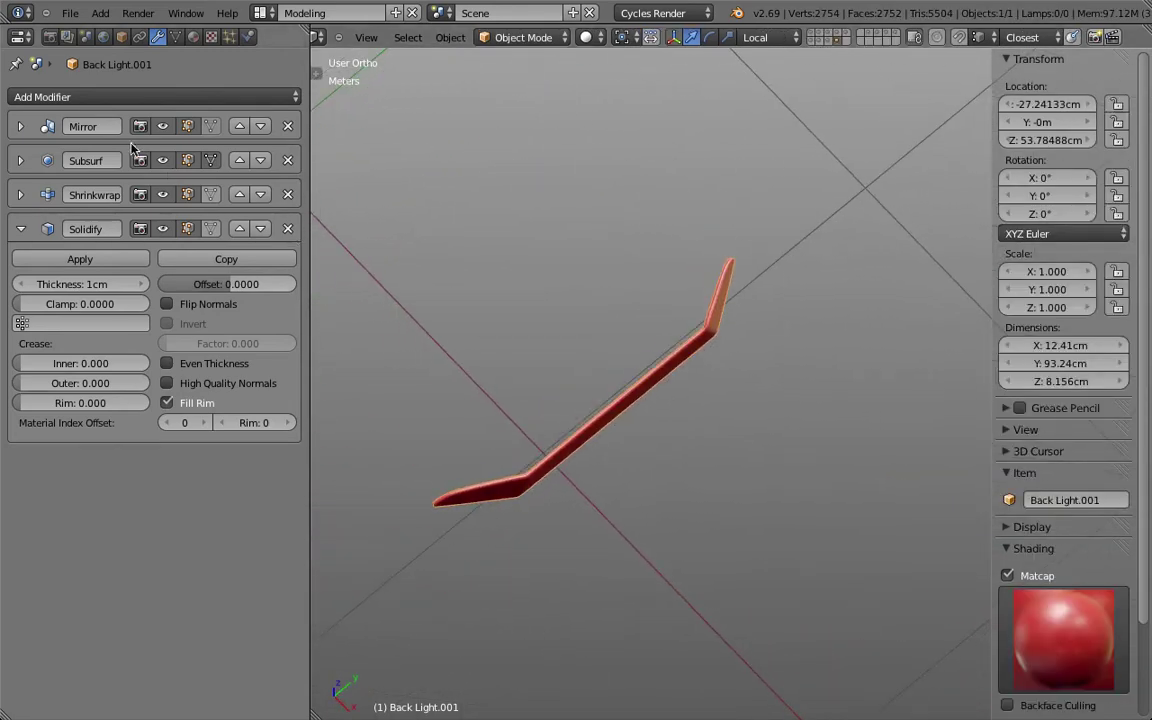
click(21, 126)
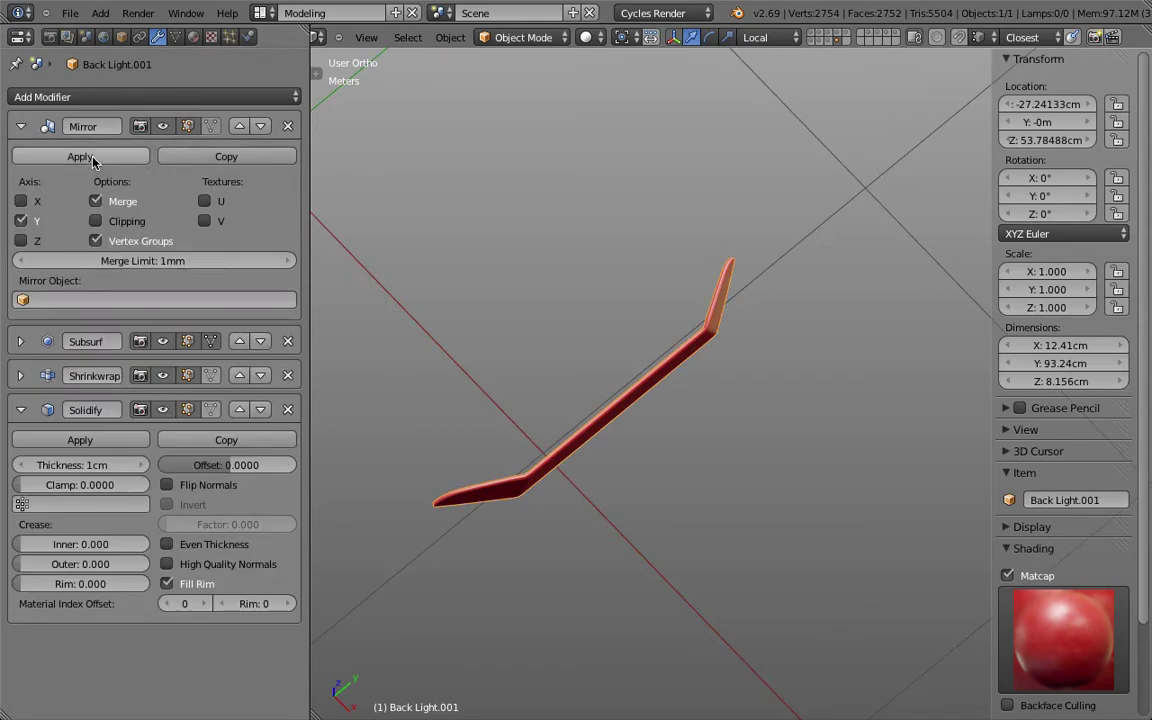
click(80, 156)
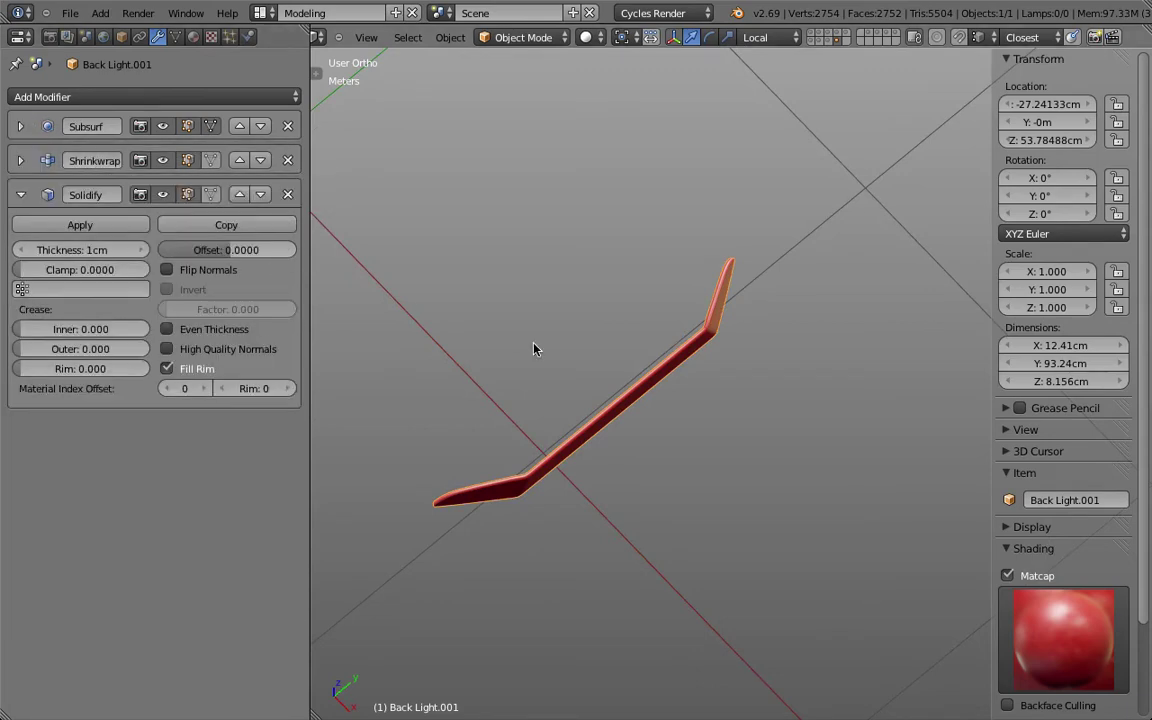
key(Tab)
mouse_move(618, 351)
middle_down()
mouse_move(607, 292)
mouse_move(620, 328)
mouse_move(605, 345)
middle_up()
key(Tab)
- Apply the Subsurf and Shrinkwrap modifiers, leaving only Solidify on the strip
click(20, 127)
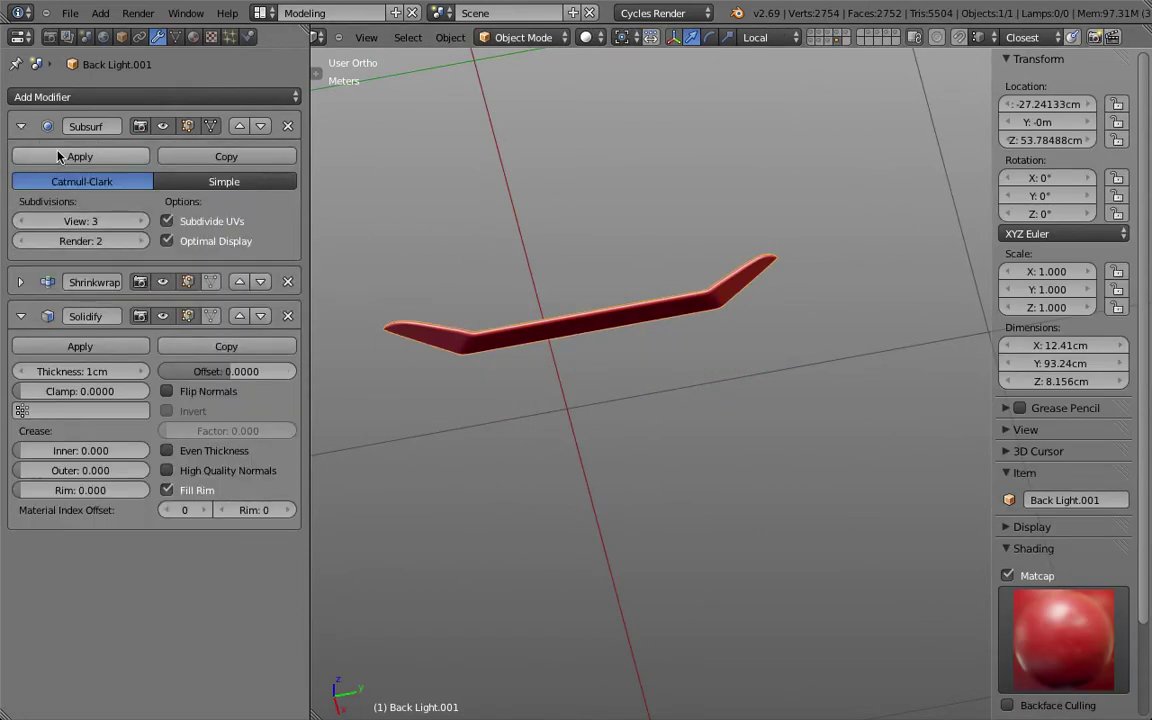
click(59, 157)
click(20, 126)
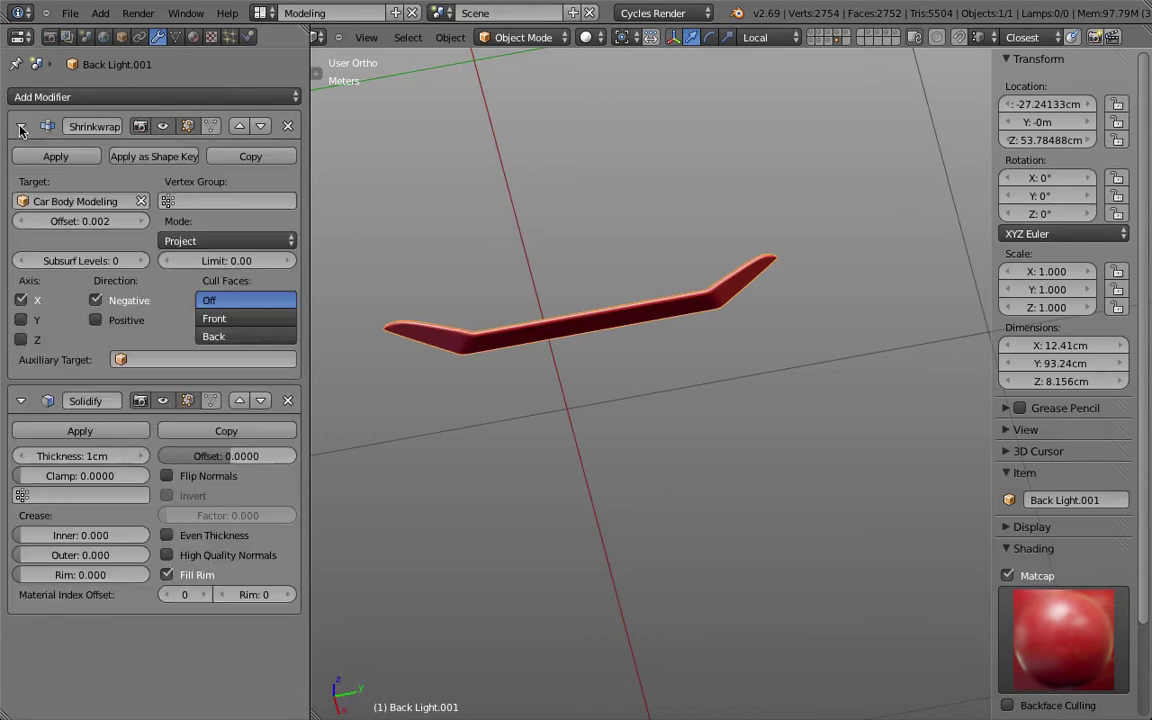
click(59, 157)
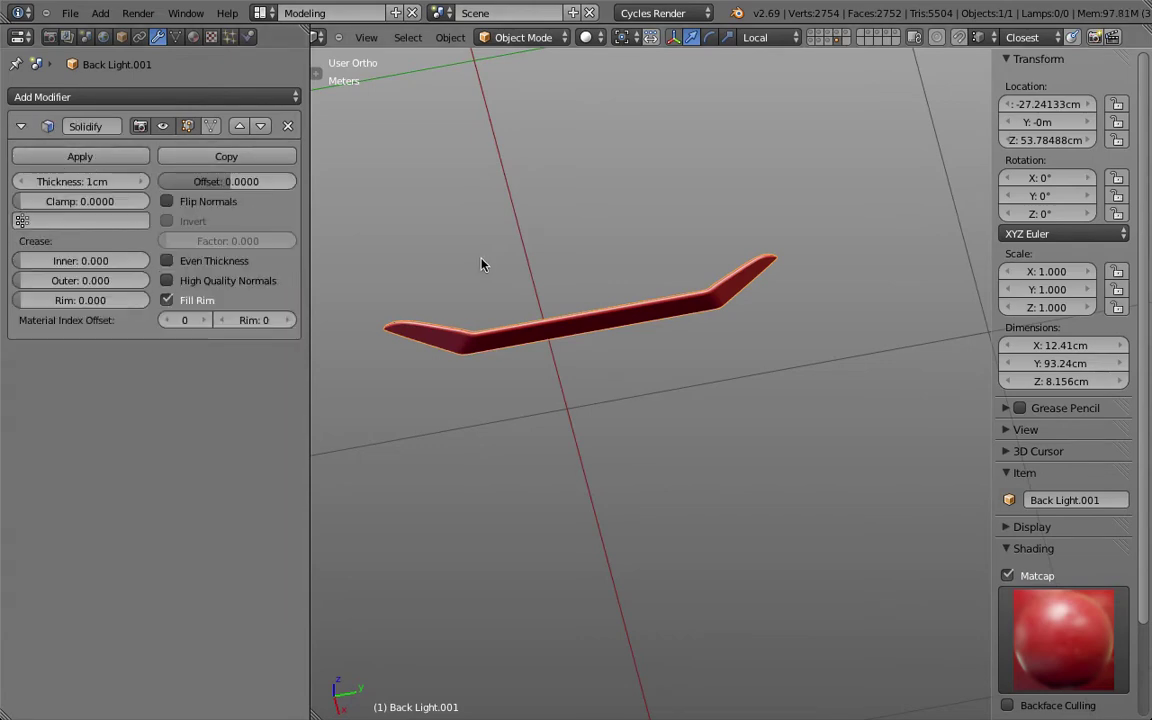
key(Tab)
middle_drag(546, 352, 522, 219)
- In right ortho wireframe view, select the strip's linked mesh and add more vertices
key(KP_1)
key(KP_3)
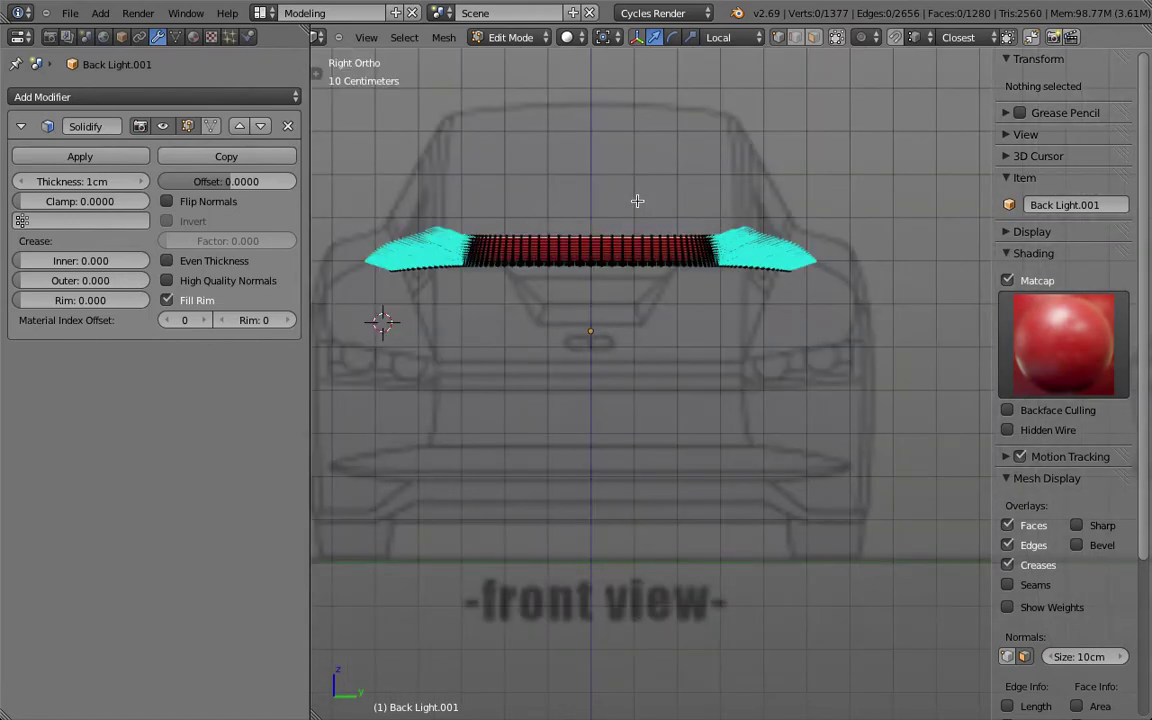
scroll(635, 244, up, 5)
key(l)
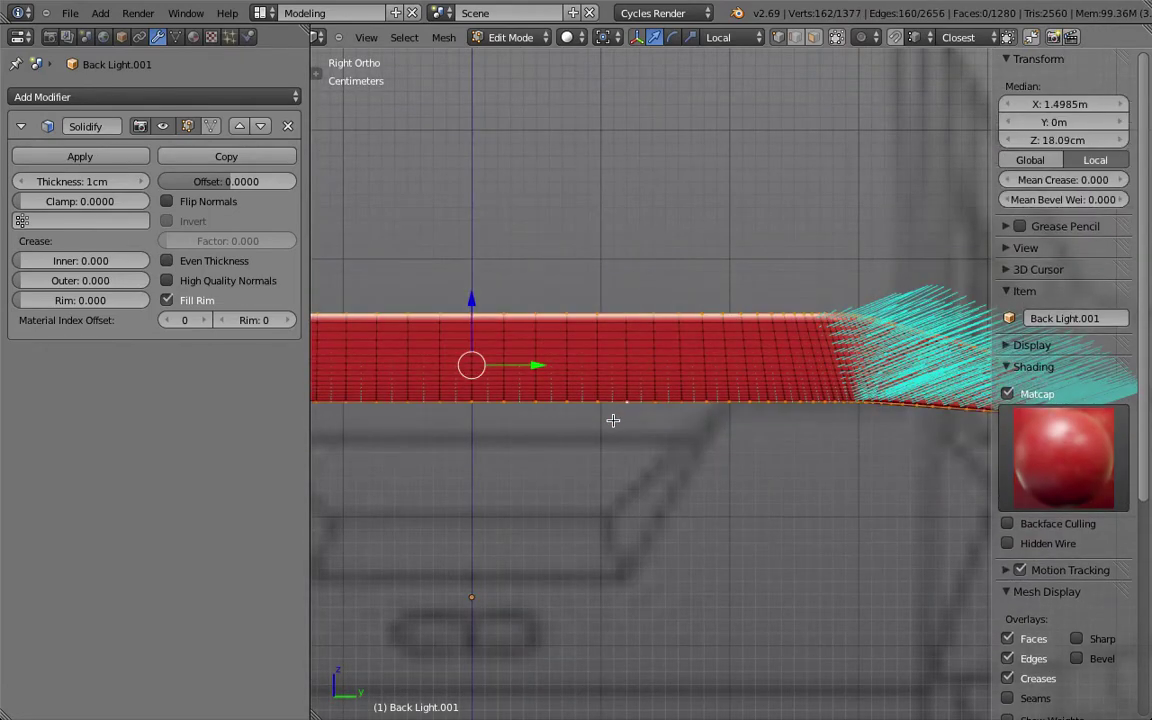
scroll(612, 419, down, 3)
shift+middle_drag(874, 355, 764, 314)
key(z)
scroll(764, 314, up, 6)
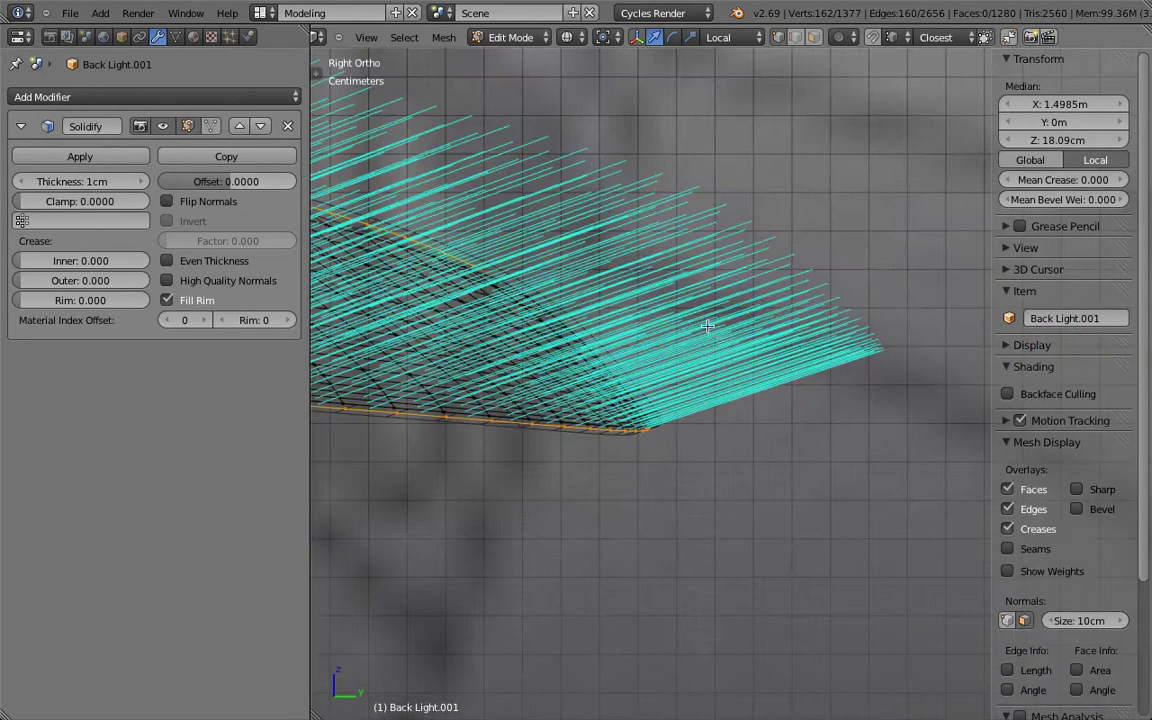
scroll(576, 327, down, 2)
alt+shift+right_click(576, 327)
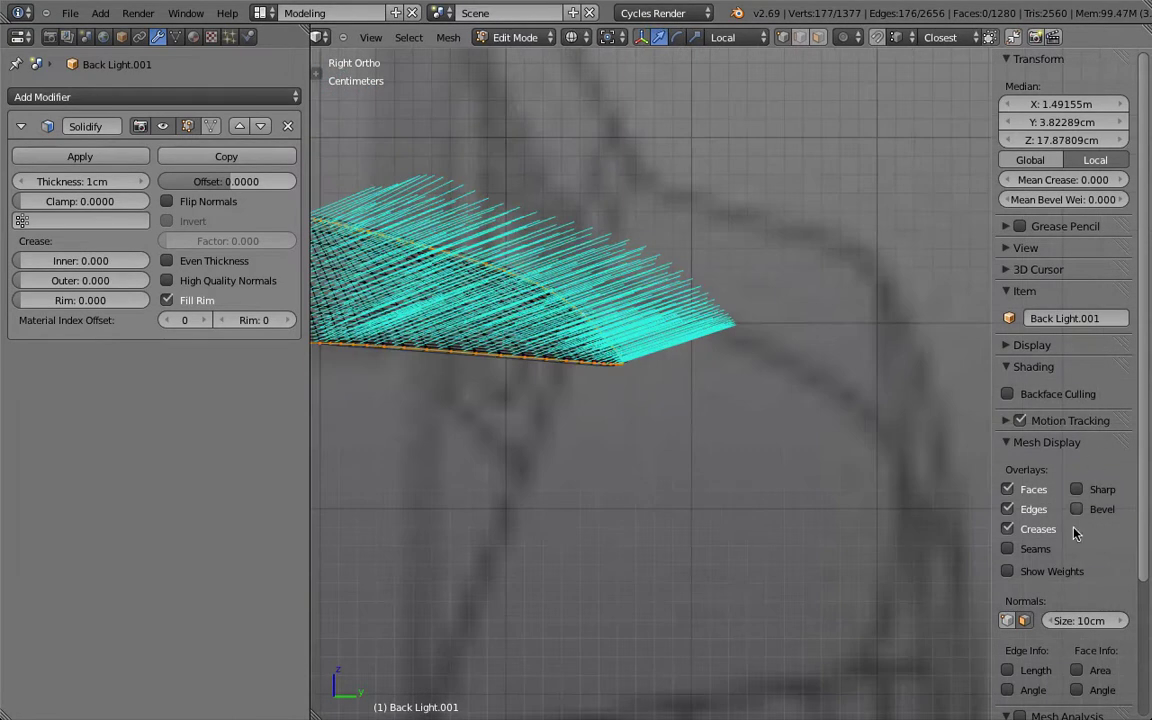
- Add the remaining edge loop to the selection and delete only the faces
click(1024, 620)
scroll(509, 334, down, 2)
scroll(548, 303, up, 3)
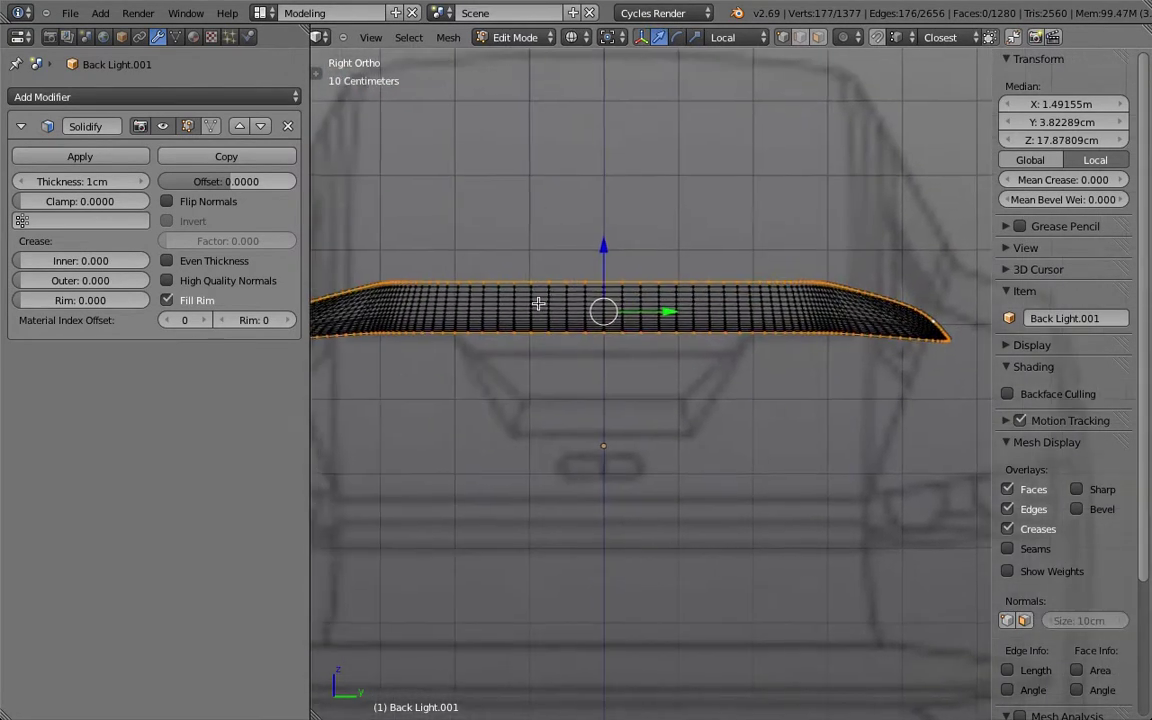
shift+middle_drag(548, 303, 634, 329)
scroll(615, 399, up, 3)
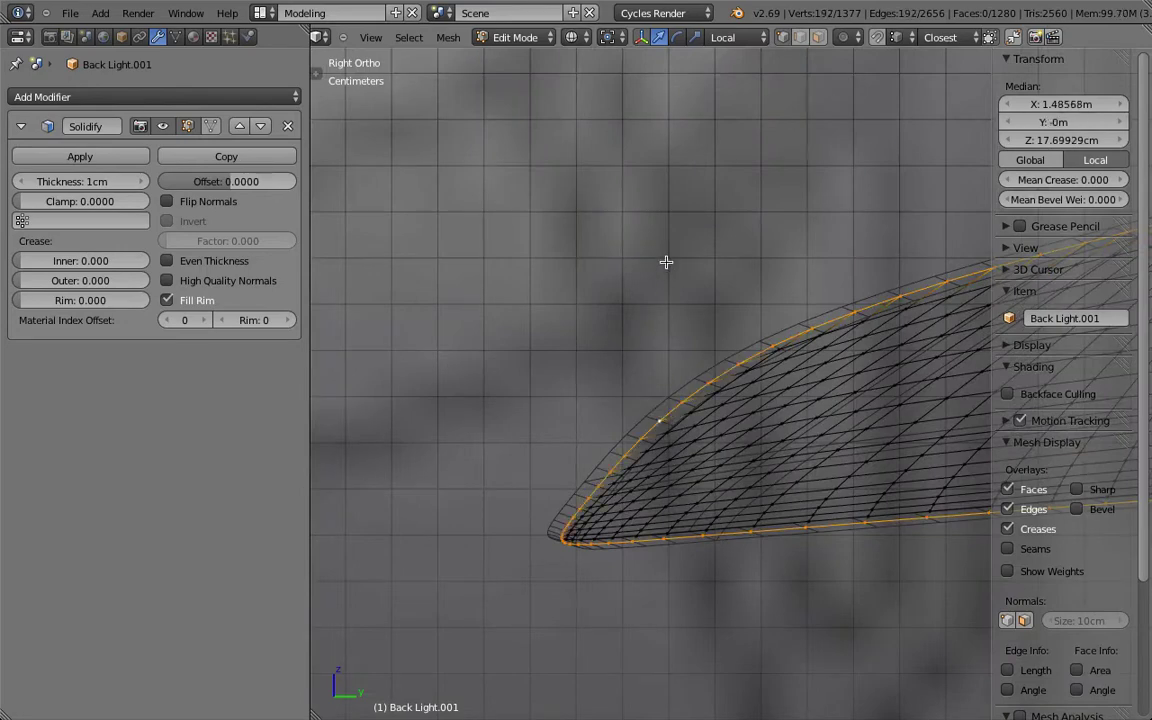
alt+shift+right_click(661, 411)
scroll(666, 260, down, 4)
mouse_move(699, 254)
shift+middle_down()
mouse_move(460, 222)
mouse_move(768, 260)
mouse_move(780, 280)
mouse_move(768, 256)
mouse_move(843, 211)
mouse_move(918, 288)
mouse_move(900, 345)
mouse_move(788, 248)
mouse_move(635, 244)
mouse_move(676, 278)
mouse_move(453, 229)
mouse_move(789, 255)
shift+middle_up()
key(z)
key(x)
click(730, 357)
- Extrude the whole outline into new faces and shift the edges slightly along X
key(a)
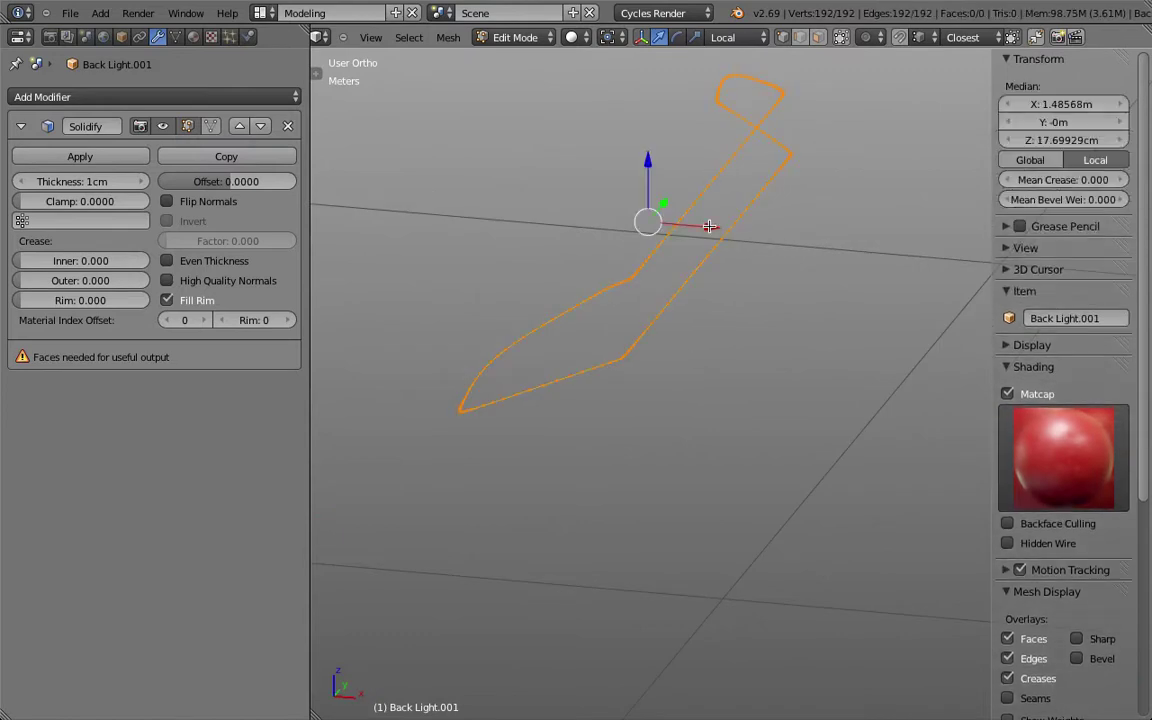
key(e)
click(707, 224)
key(g)
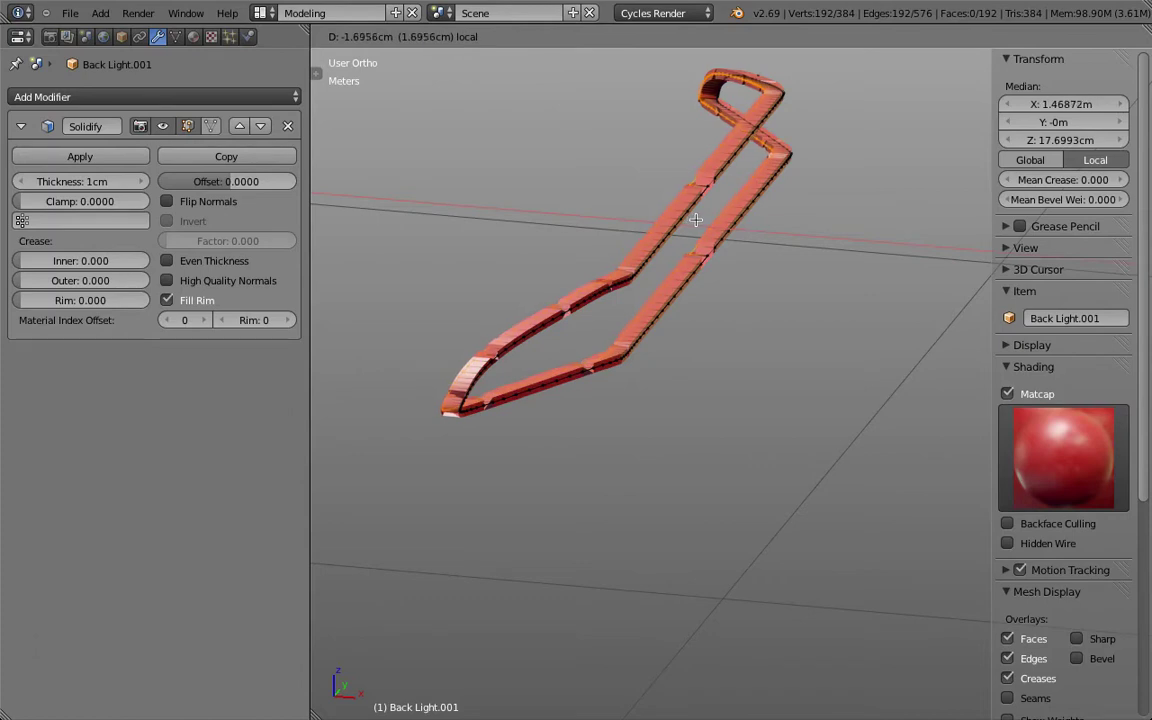
click(700, 222)
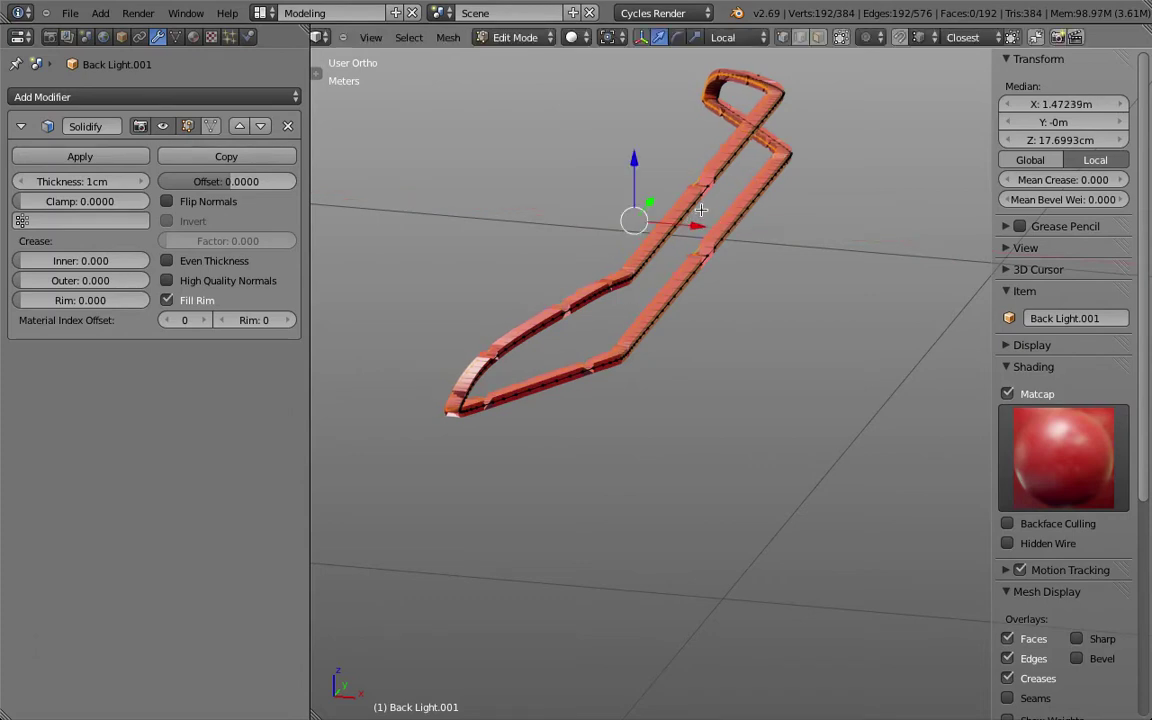
drag(698, 224, 738, 229)
key(a)
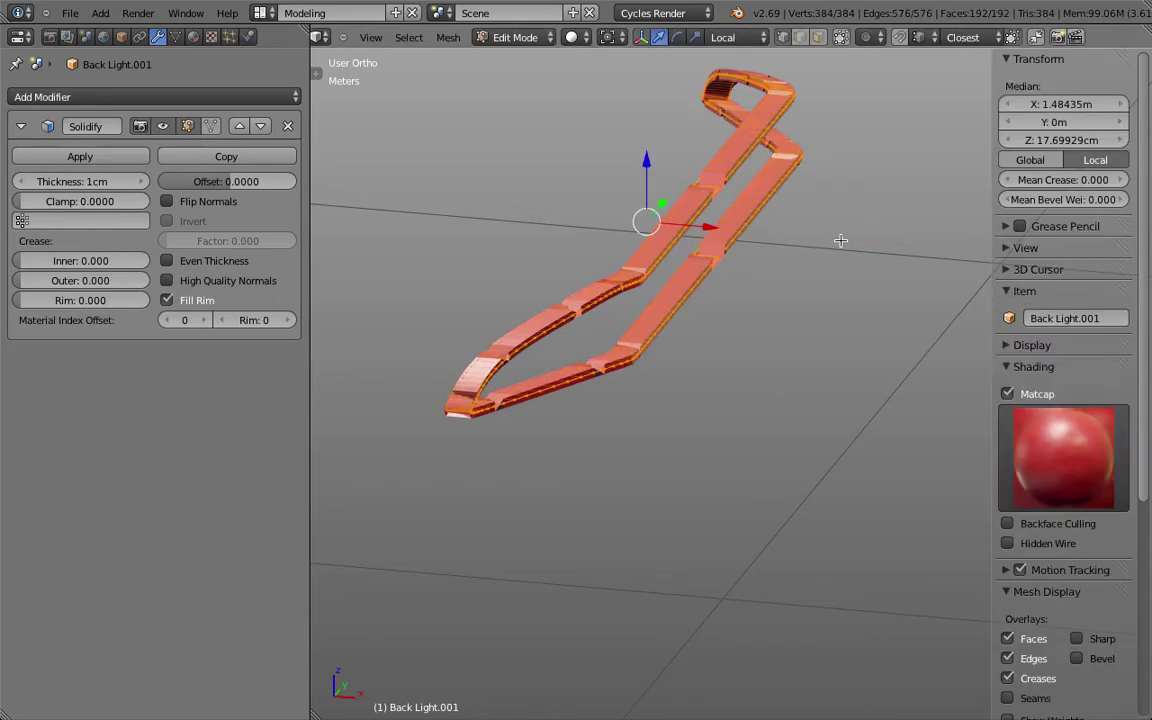
key(shift+r)
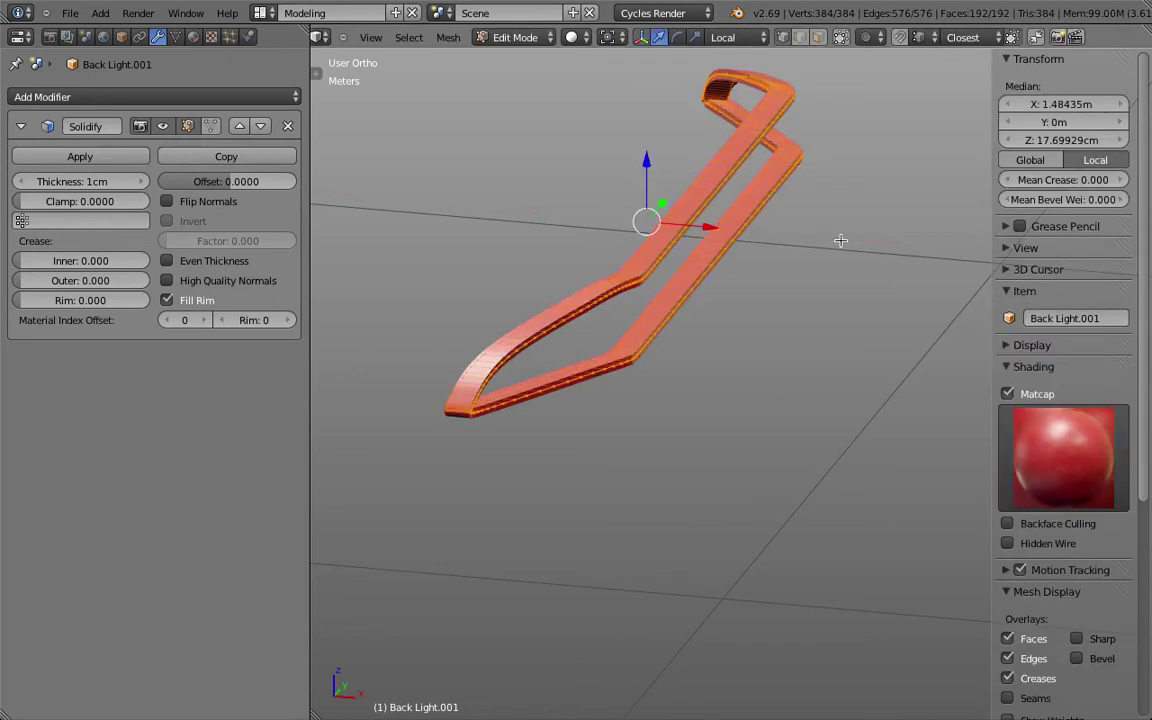
- Set the strip's Solidify offset to 1 and thickness to 5mm
key(KP_3)
scroll(840, 239, up, 8)
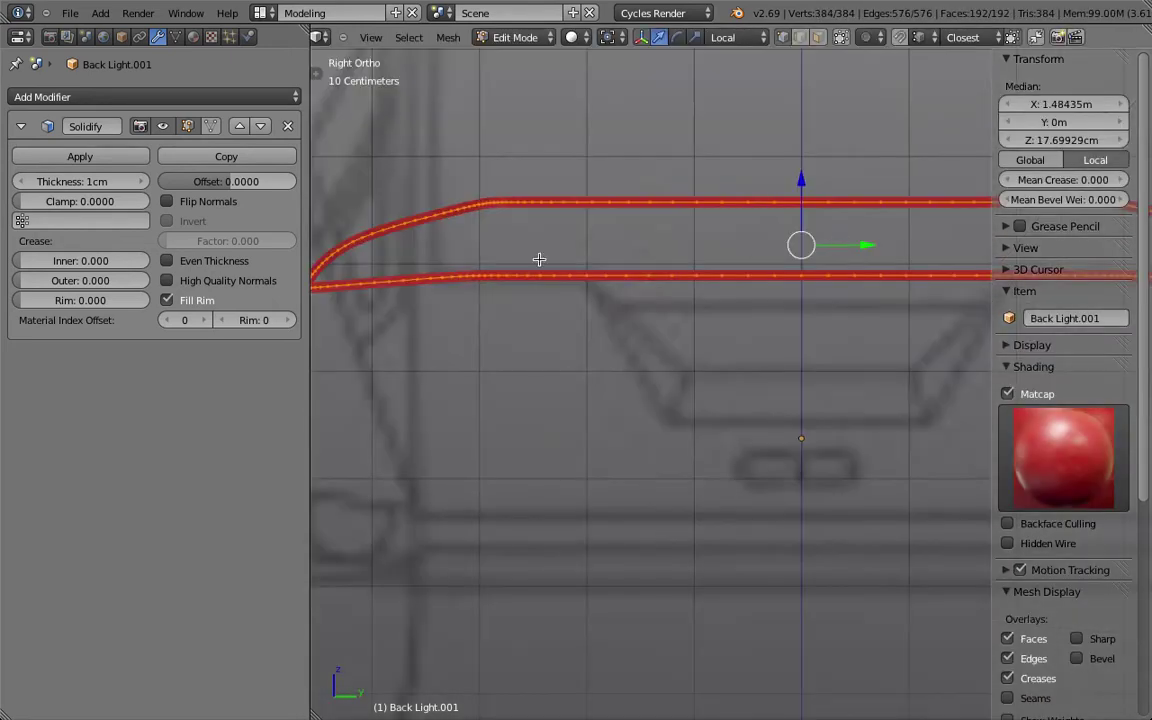
shift+middle_drag(429, 249, 689, 255)
scroll(600, 265, up, 4)
scroll(607, 275, down, 6)
middle_drag(623, 279, 627, 319)
scroll(627, 319, up, 5)
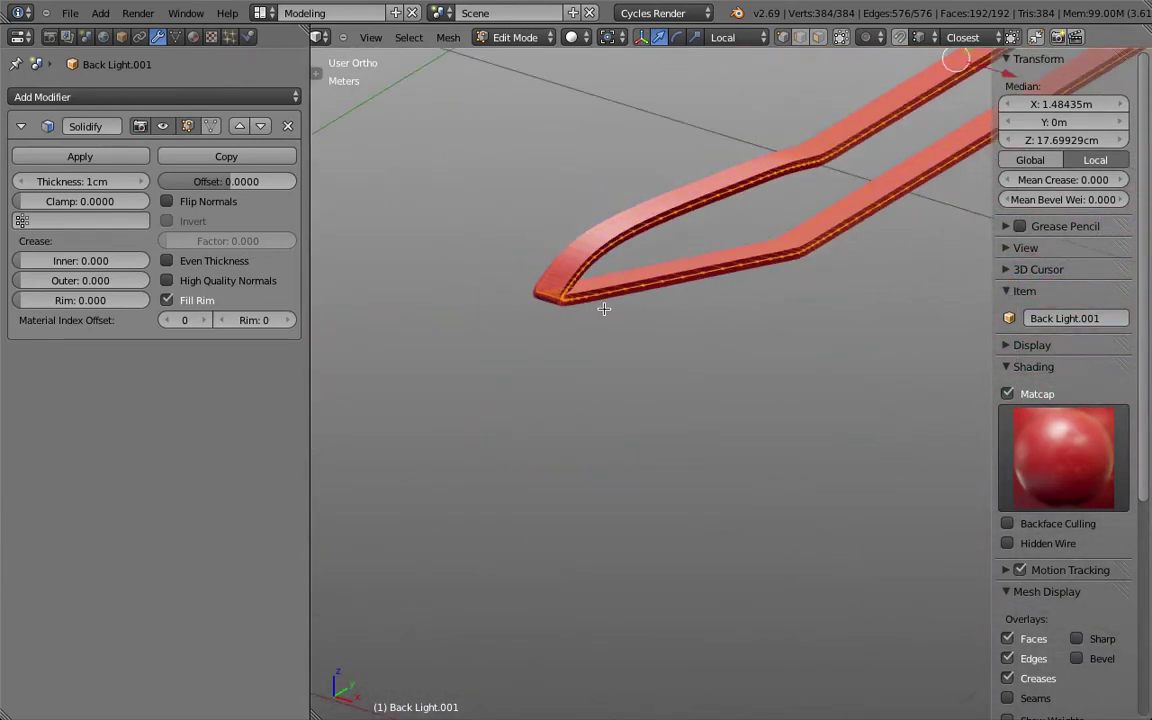
key(KP_3)
scroll(535, 249, up, 8)
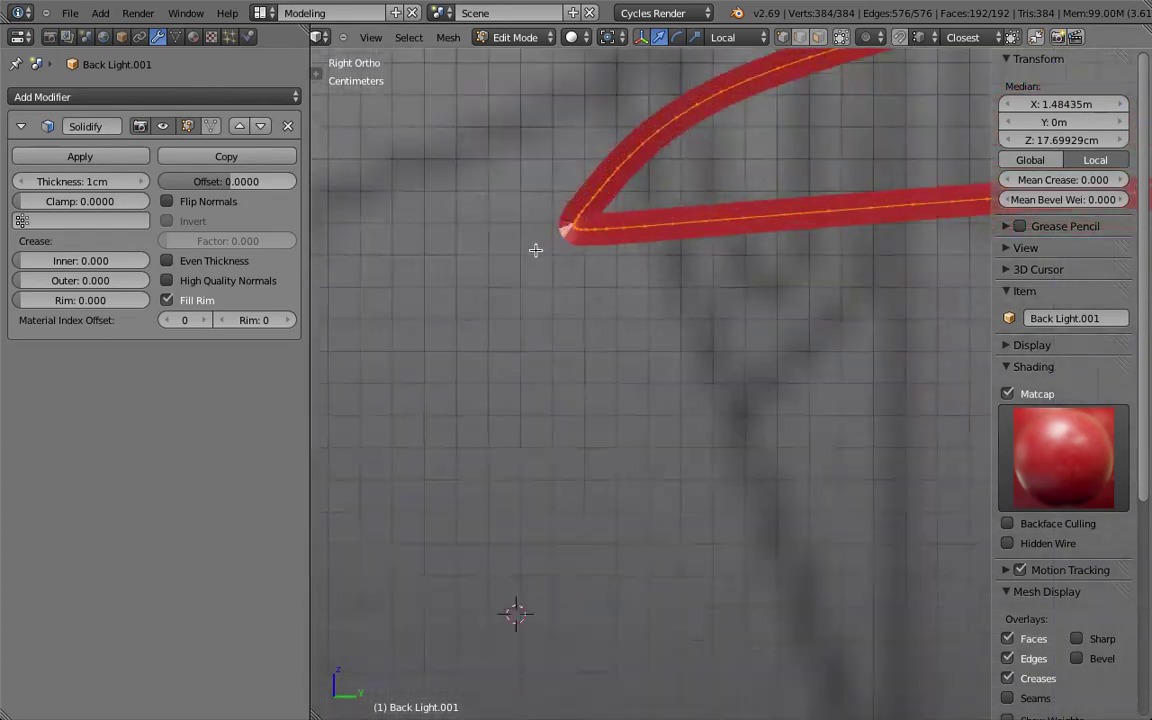
shift+middle_drag(601, 179, 512, 290)
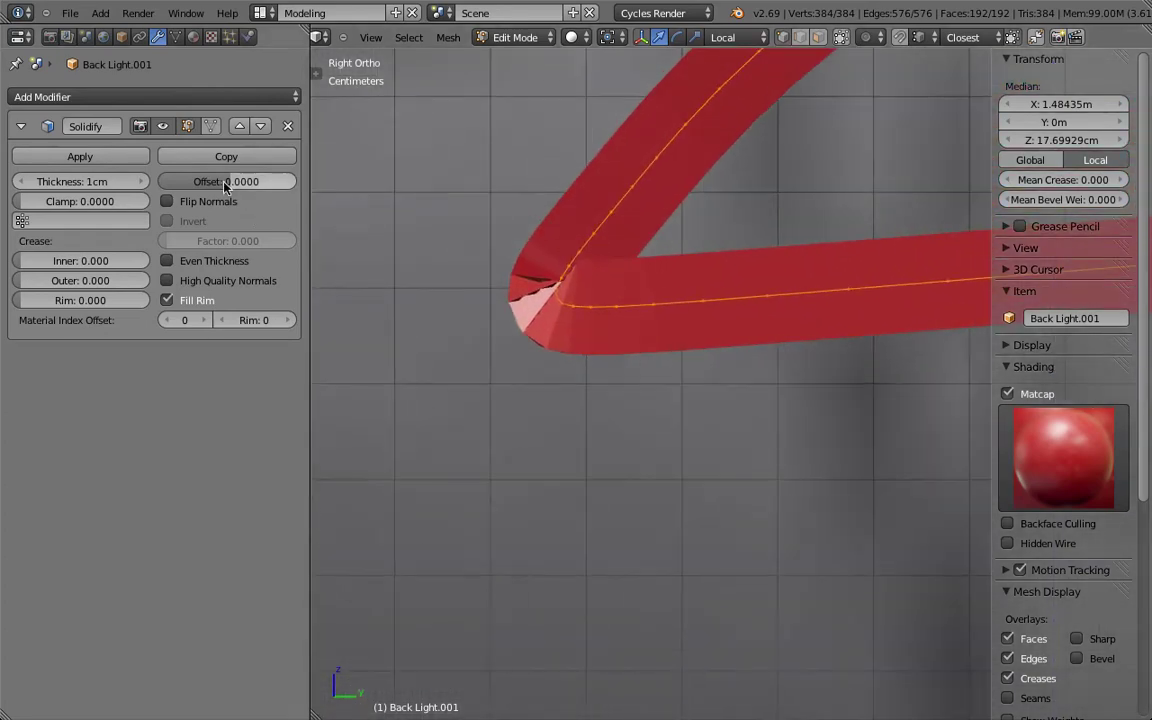
drag(224, 184, 296, 184)
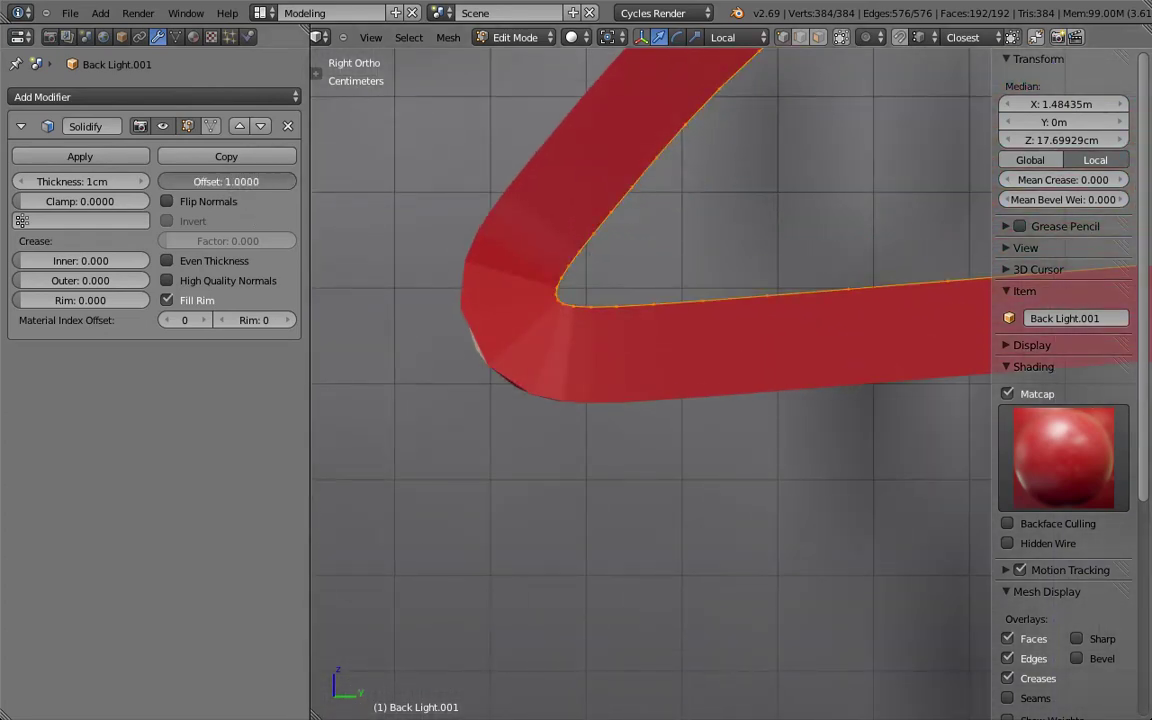
mouse_move(226, 181)
mouse_down()
mouse_move(160, 181)
mouse_move(268, 181)
mouse_up()
scroll(715, 198, down, 5)
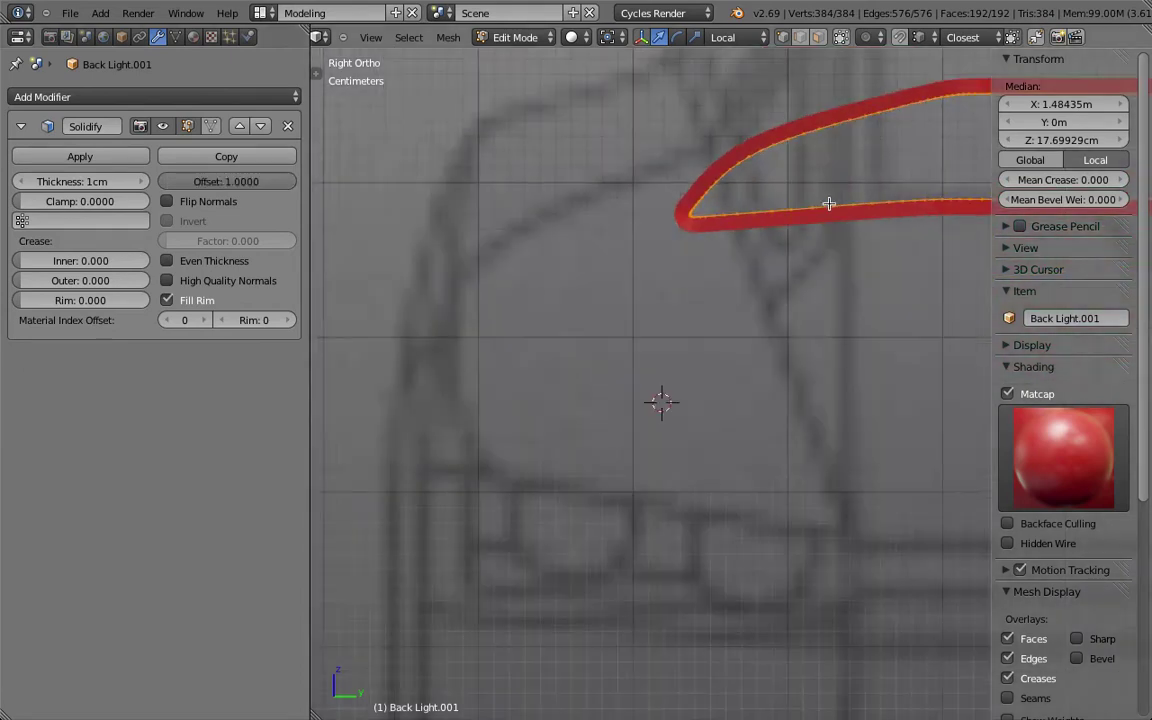
scroll(824, 204, up, 4)
click(78, 181)
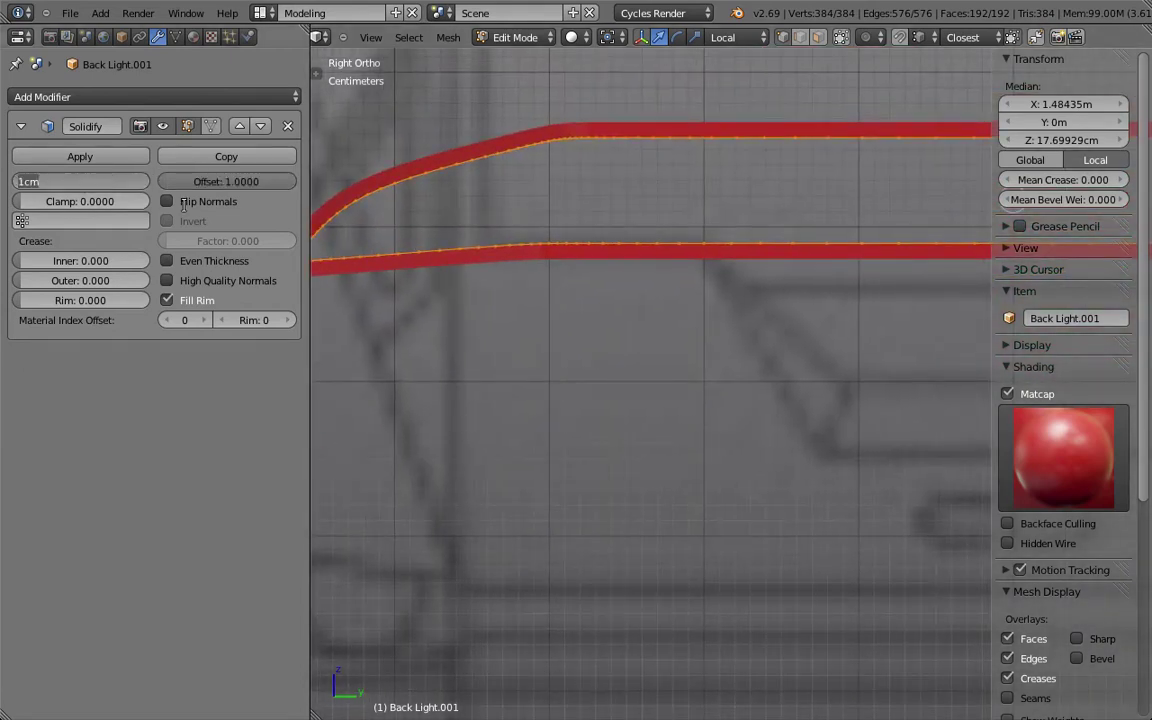
text(5mm)
key(Return)
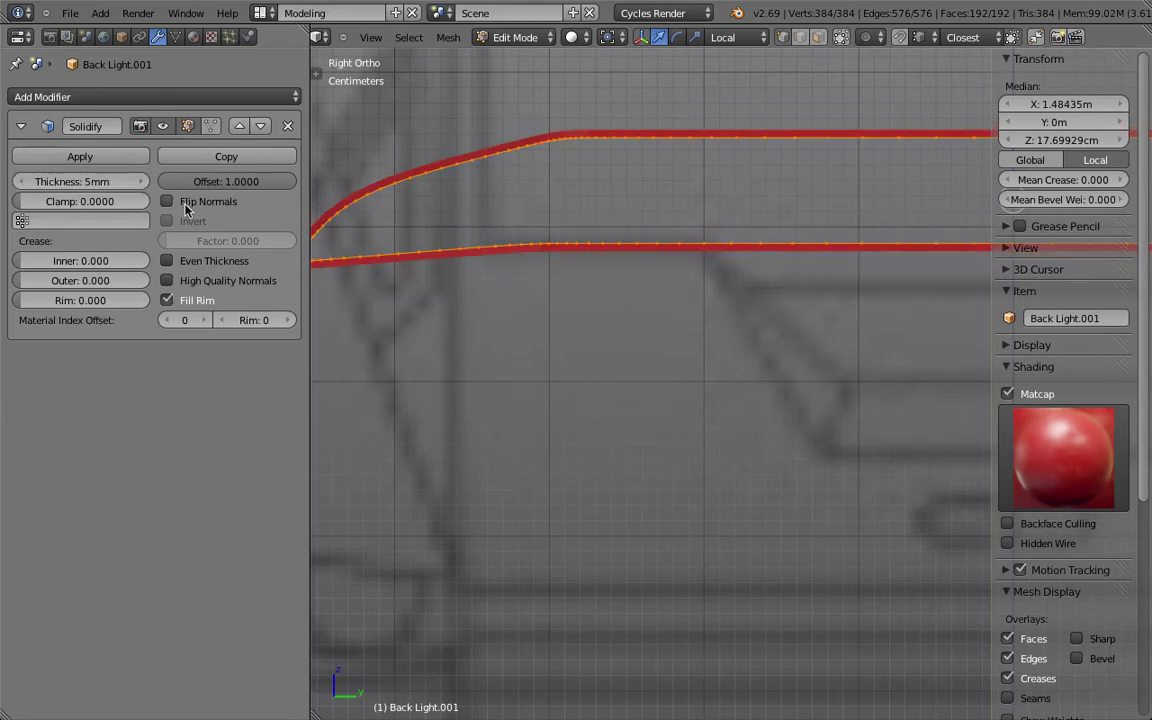
- Check the rim strip against the car body in object mode, then hide Back Light.001
scroll(760, 240, down, 3)
middle_drag(760, 240, 810, 237)
key(z)
key(z)
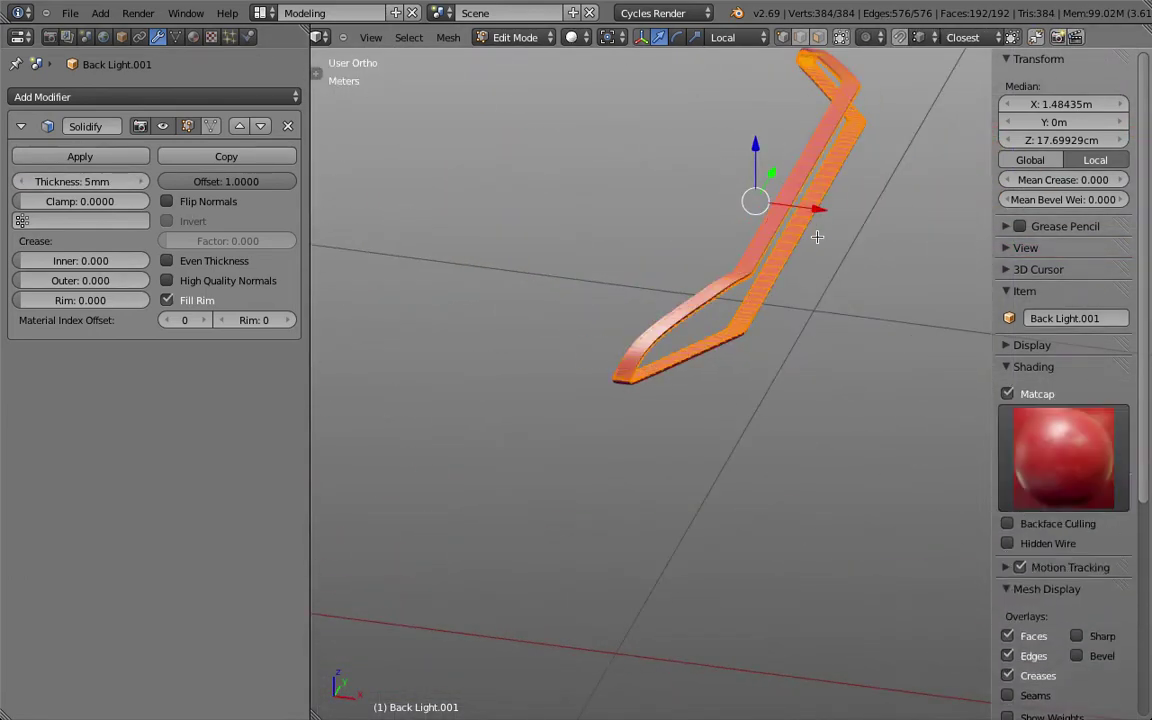
key(Tab)
key(KP_Divide)
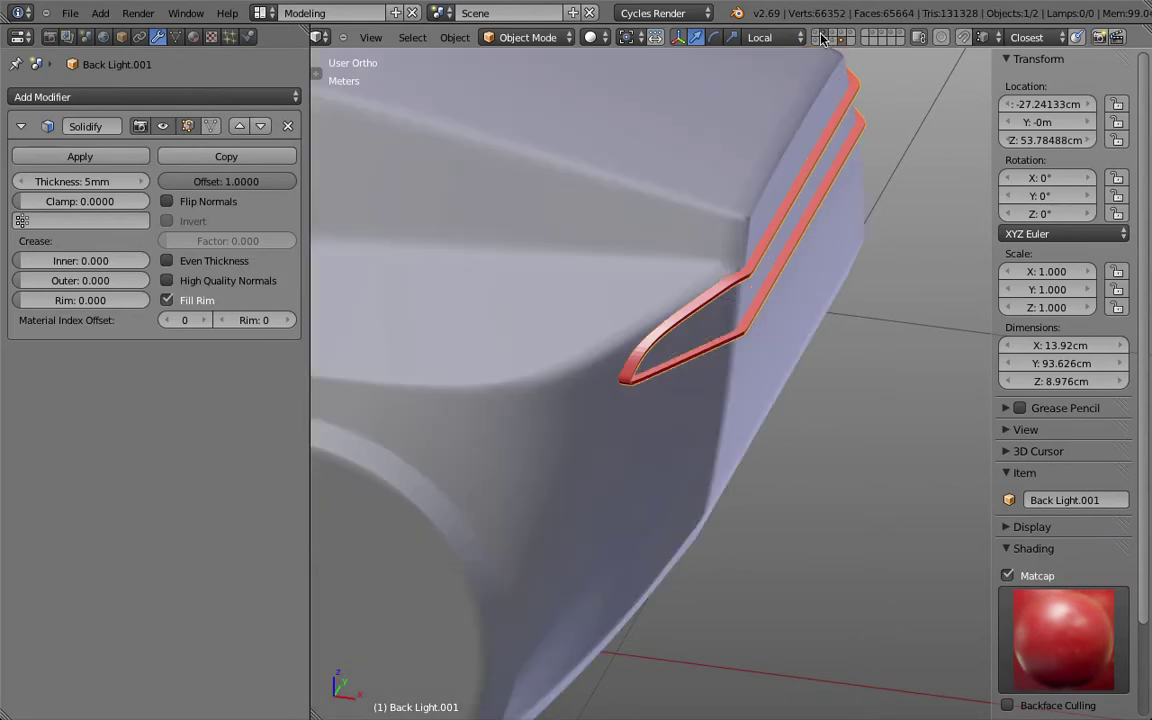
scroll(771, 219, up, 3)
key(z)
mouse_move(741, 246)
middle_down()
mouse_move(645, 440)
mouse_move(751, 249)
mouse_move(808, 222)
mouse_move(594, 258)
middle_up()
key(z)
middle_drag(698, 274, 764, 85)
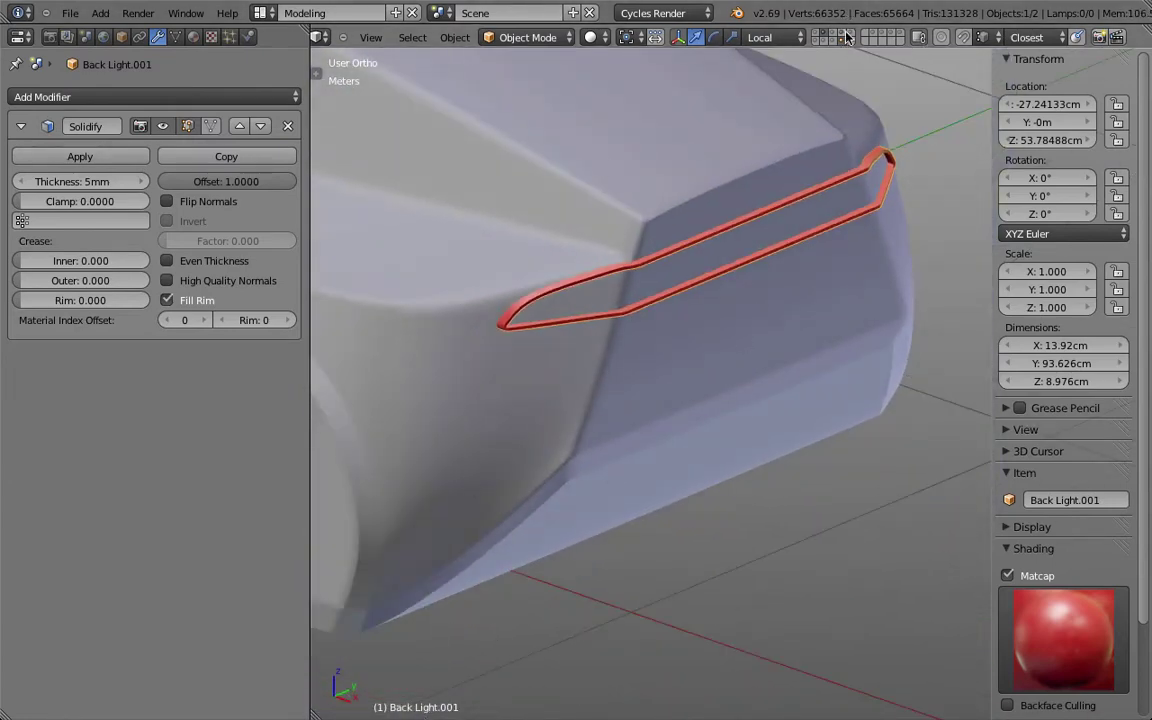
key(Delete)
- Set Car Body 3D Print's Boolean.002 cutting object to Back Light.001
right_click(760, 225)
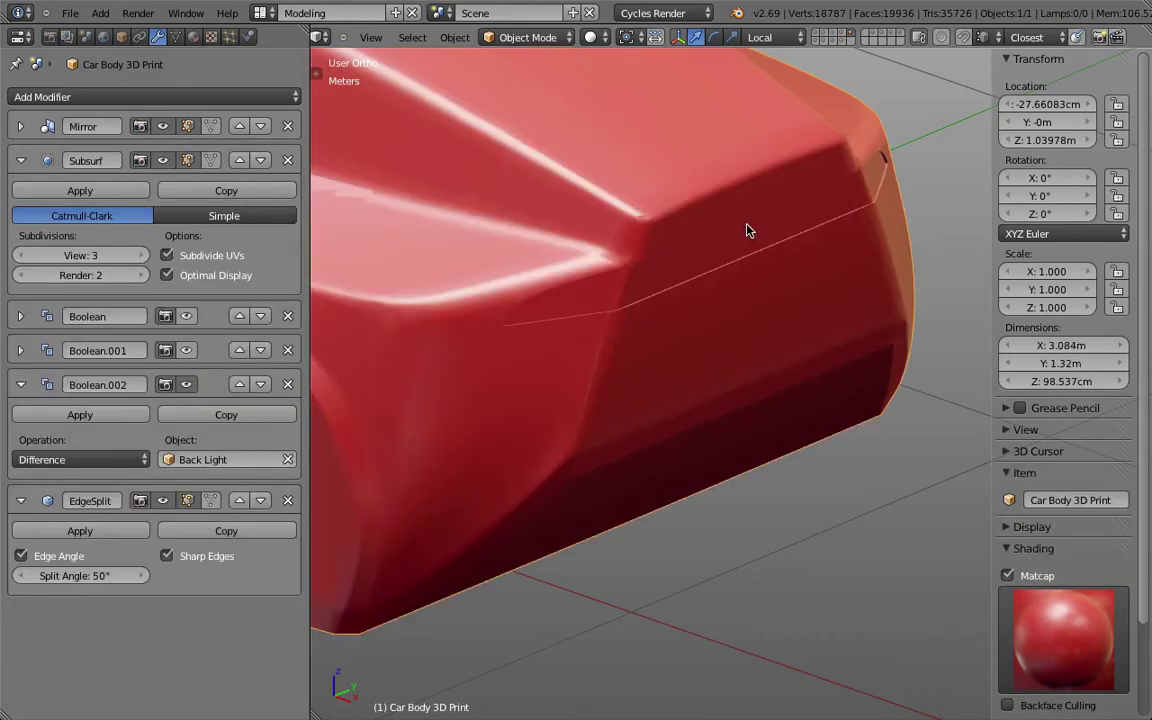
click(216, 459)
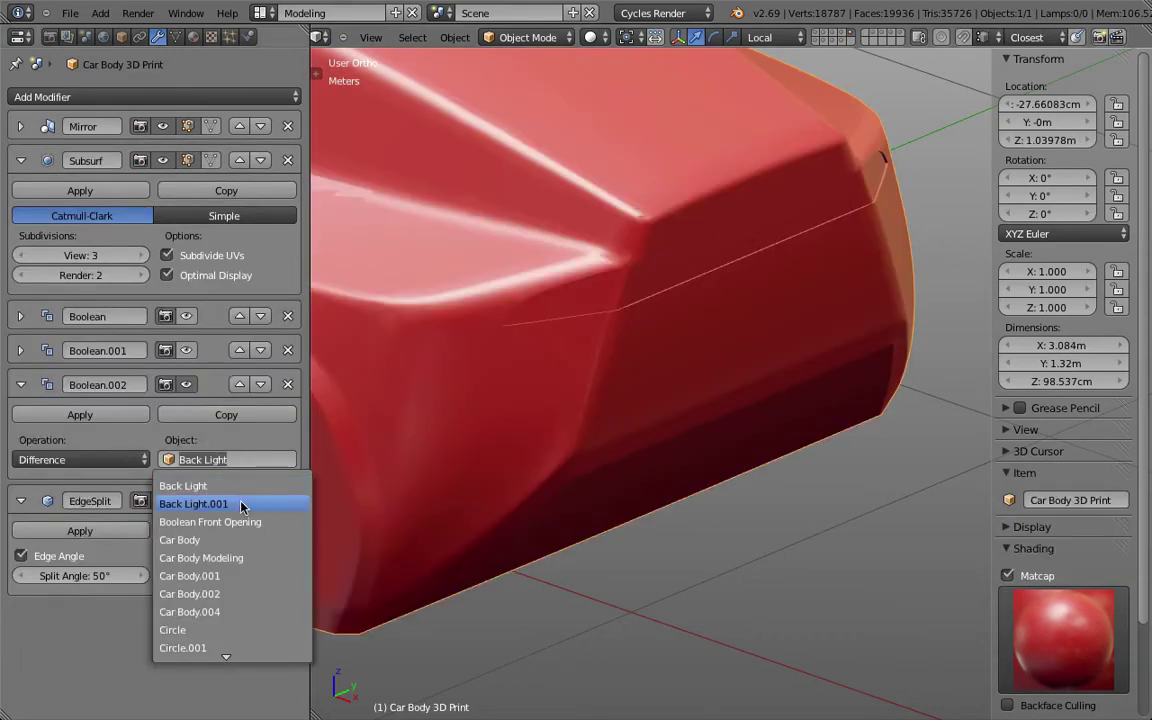
click(241, 504)
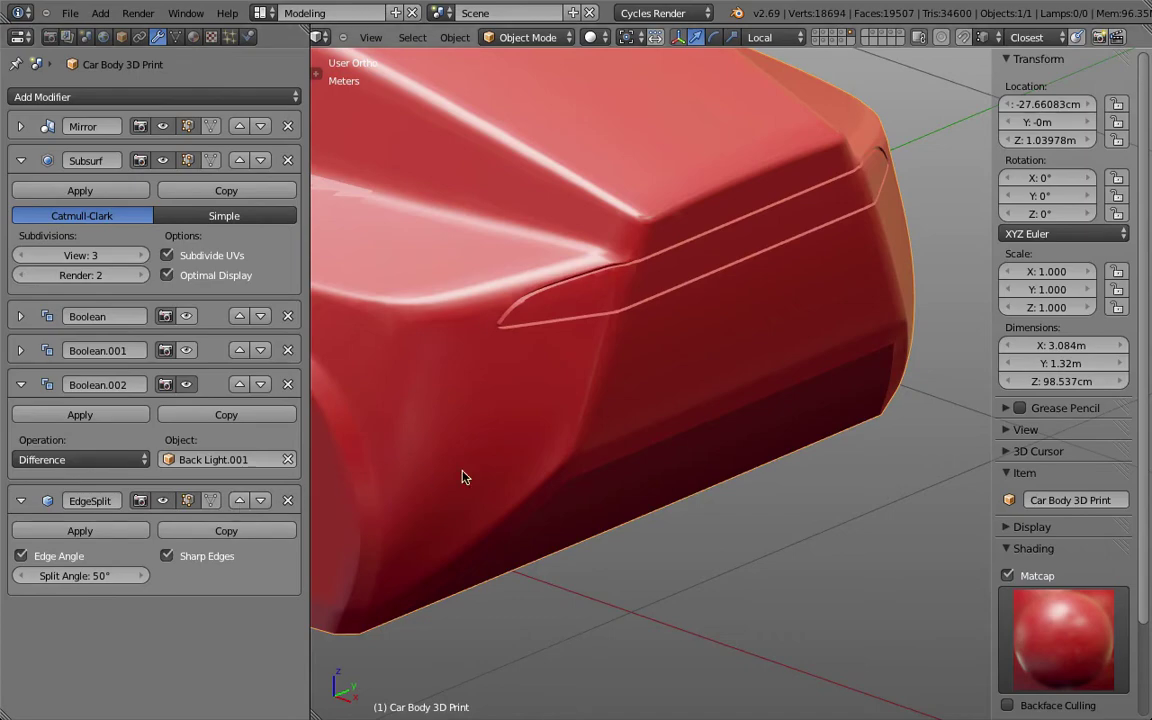
middle_drag(818, 412, 752, 320)
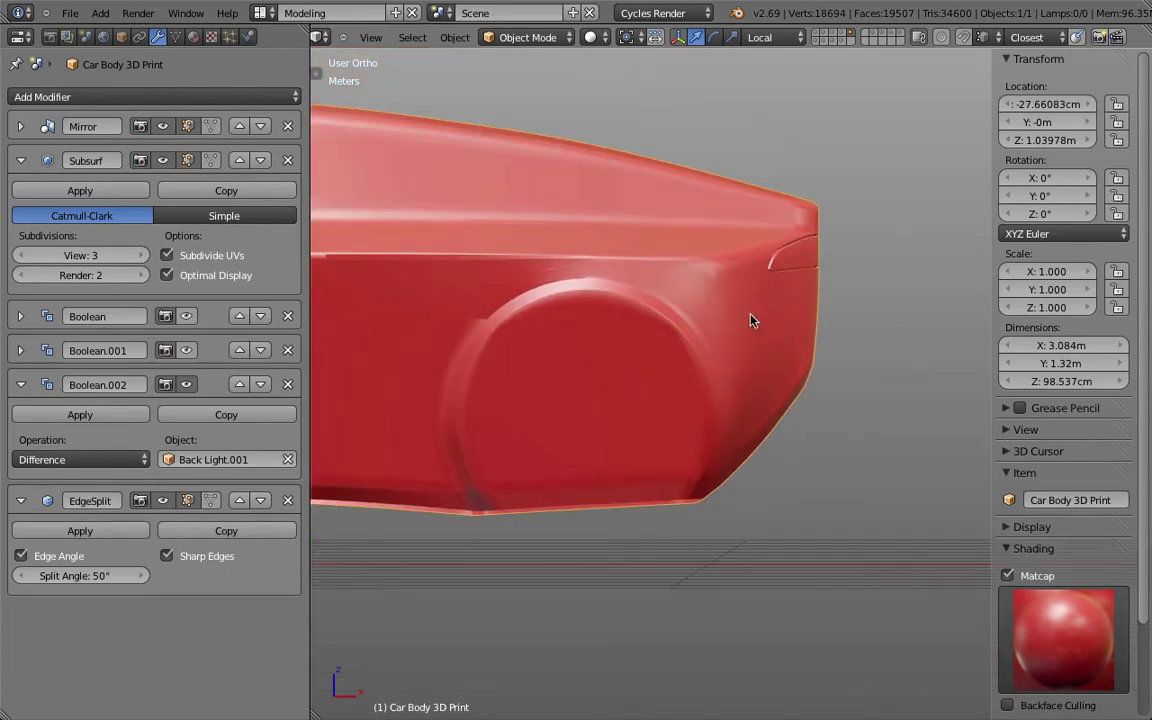
- Re-enable the first Boolean cut in the viewport and inspect the car from the side
click(185, 317)
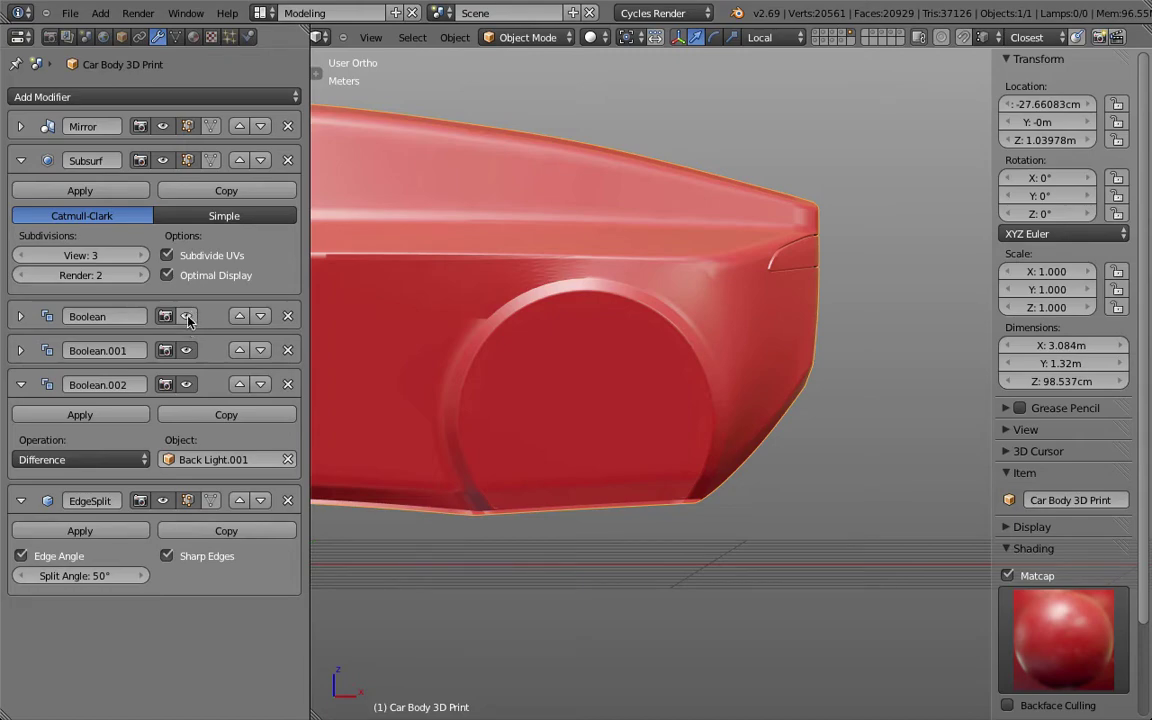
click(187, 318)
middle_drag(630, 276, 607, 285)
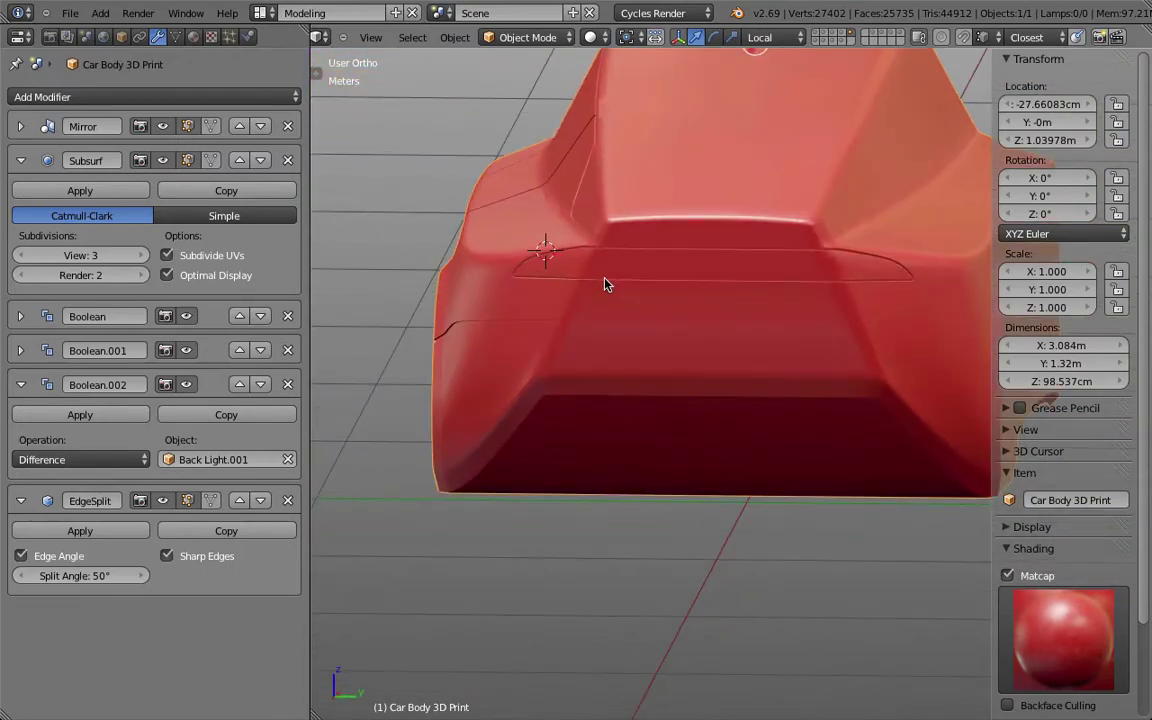
scroll(604, 285, down, 3)
middle_drag(468, 319, 754, 317)
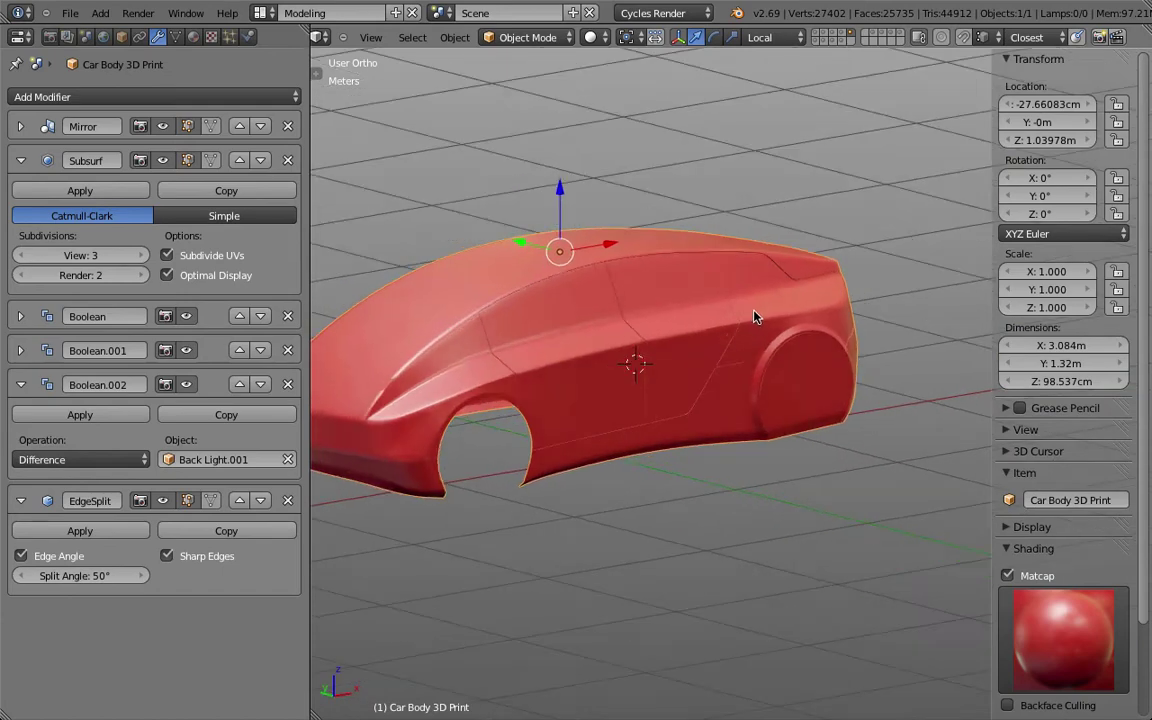
- Toggle the window, roof and light strip layers, then show the body's mesh data properties
click(822, 37)
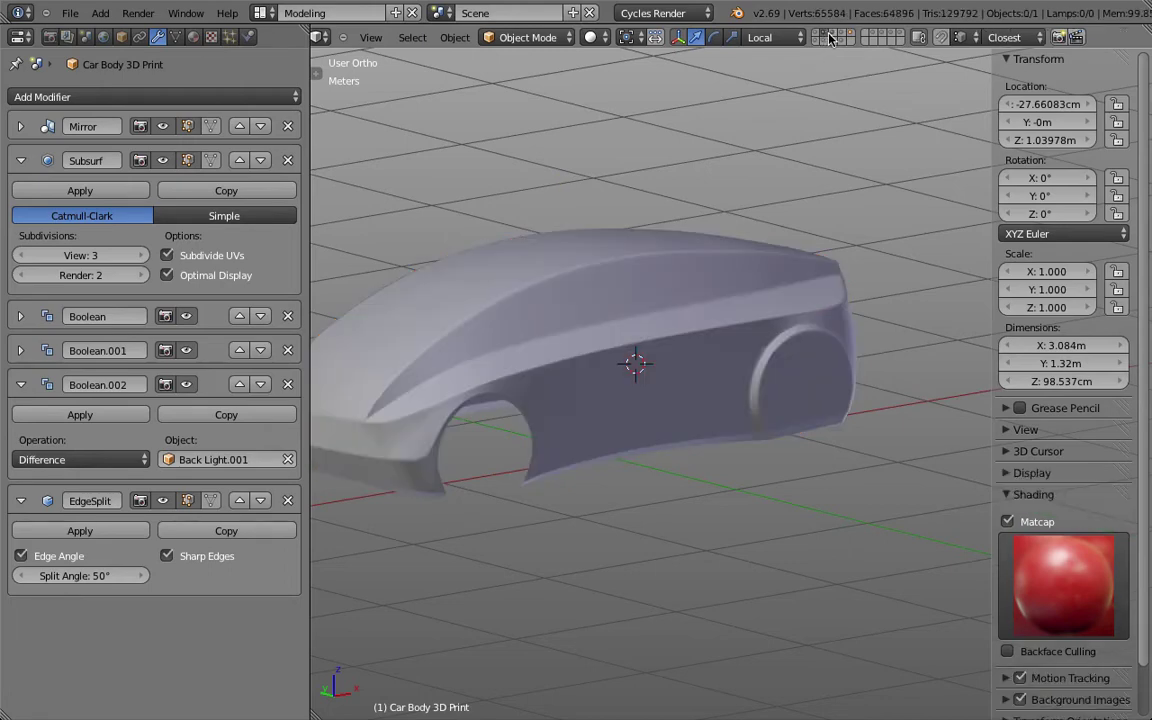
shift+click(823, 41)
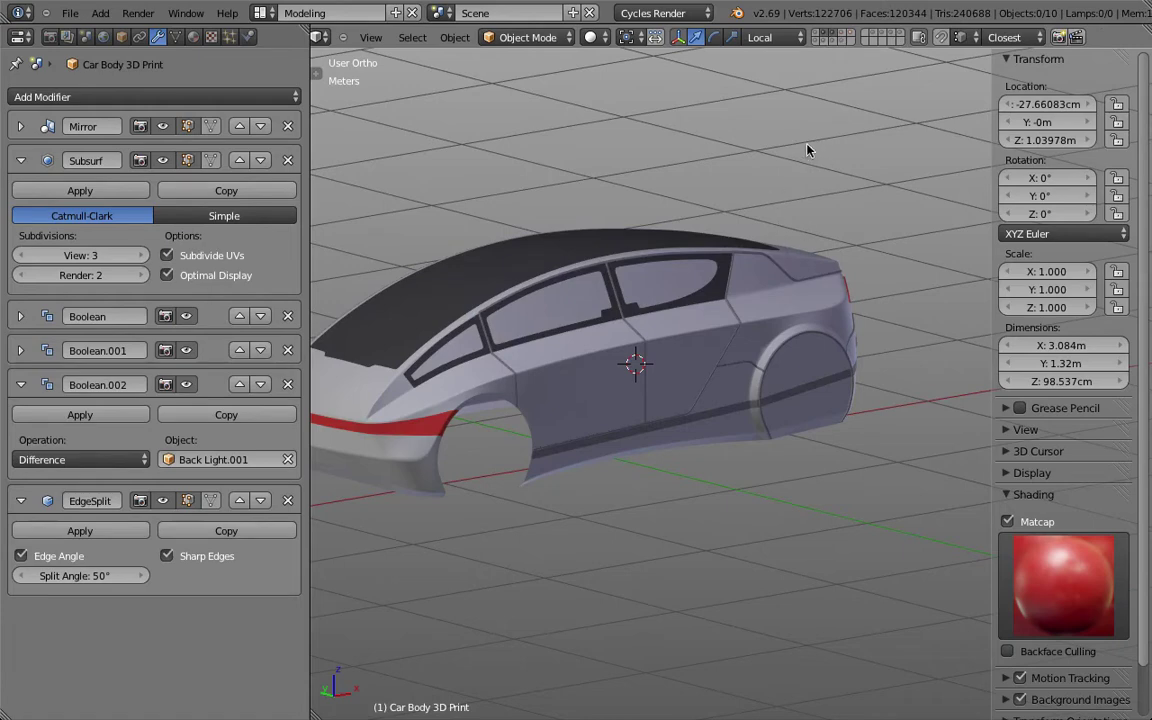
click(844, 37)
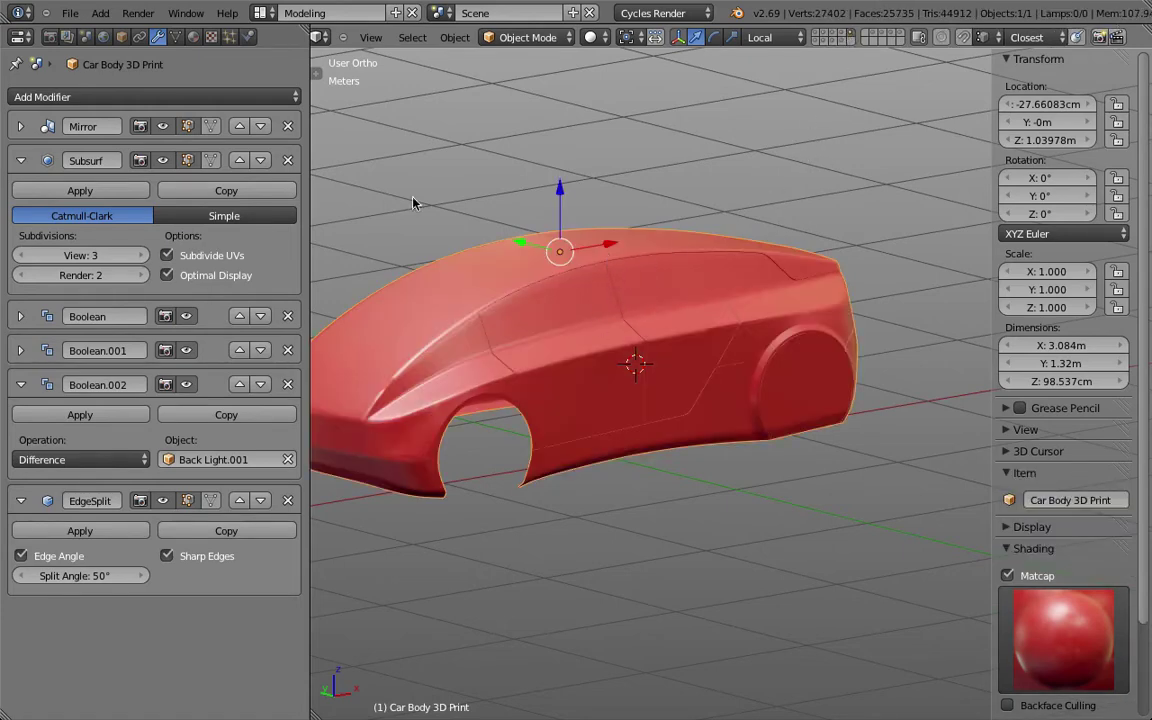
click(175, 37)
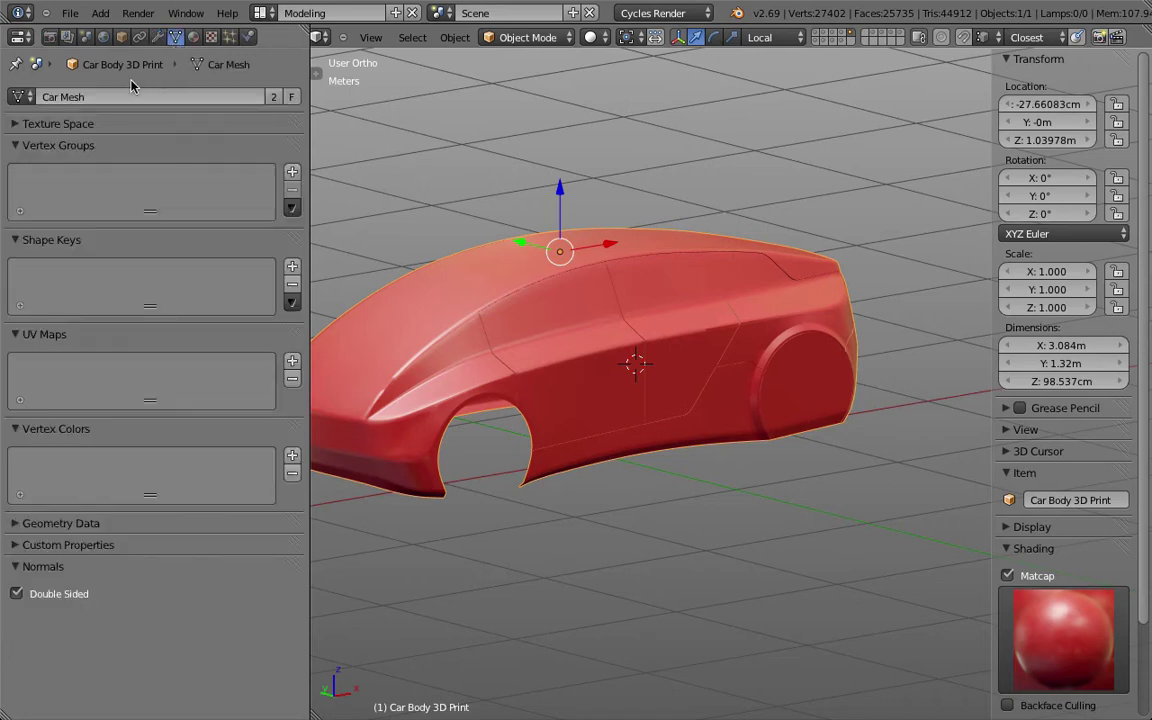
click(454, 37)
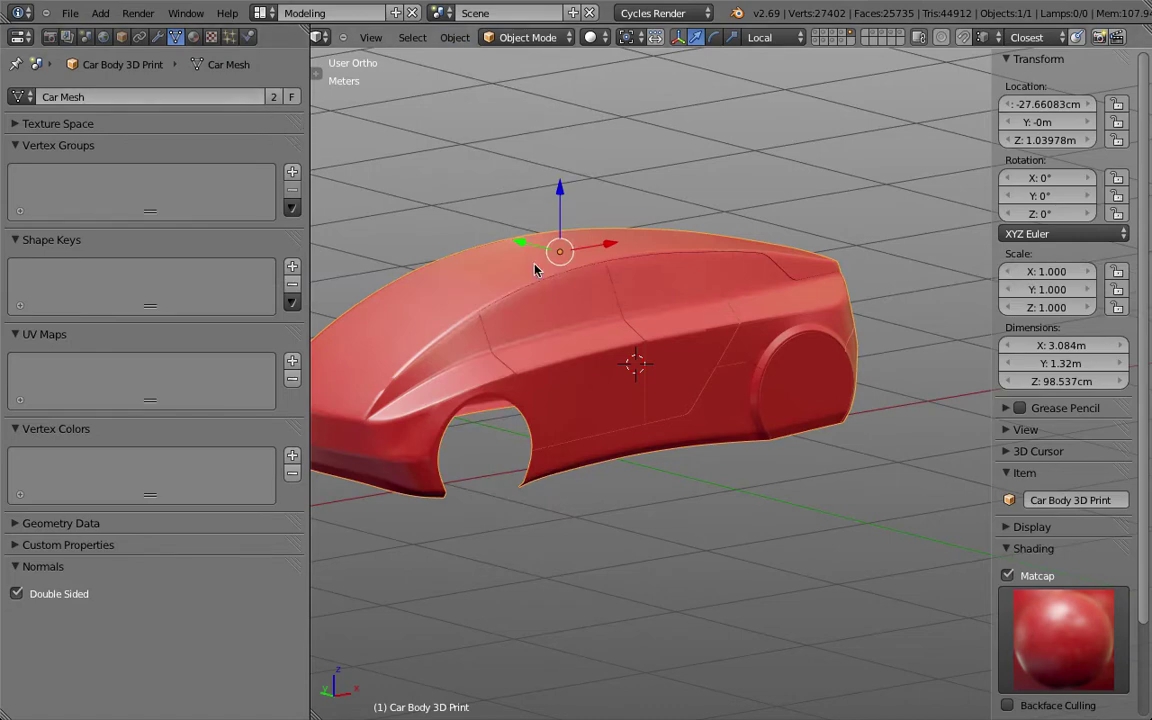
- Frame the car body in front orthographic view and show its modifier stack
key(KP_1)
key(KP_Decimal)
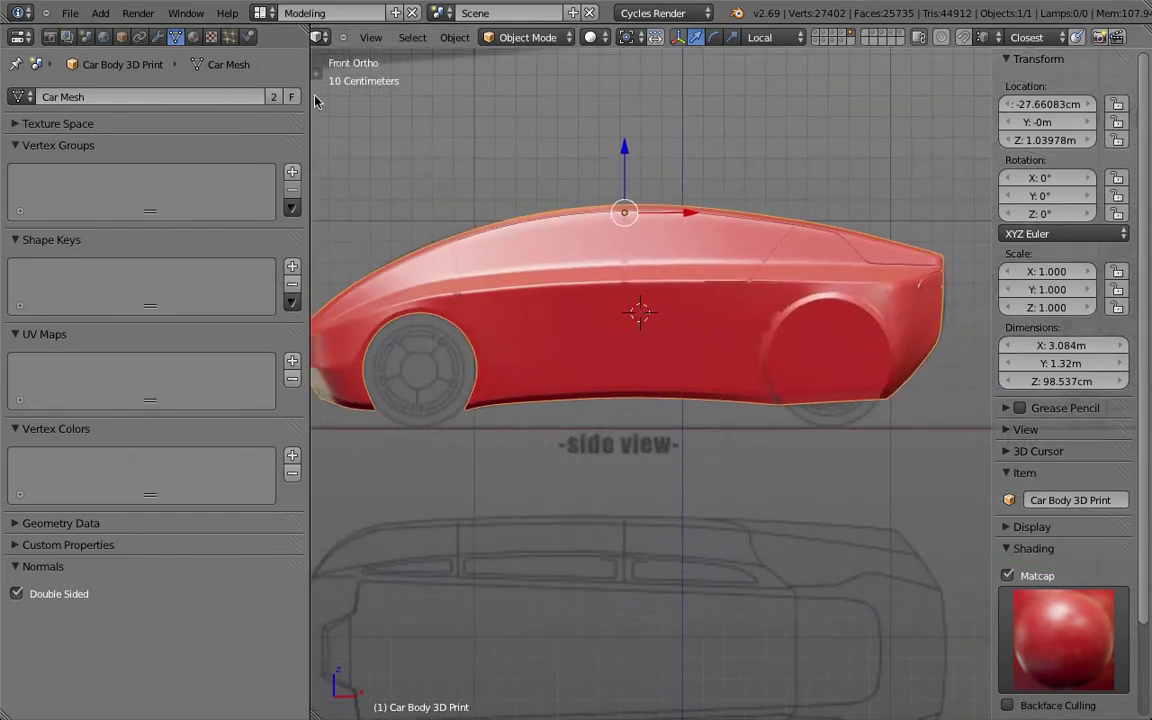
click(157, 36)
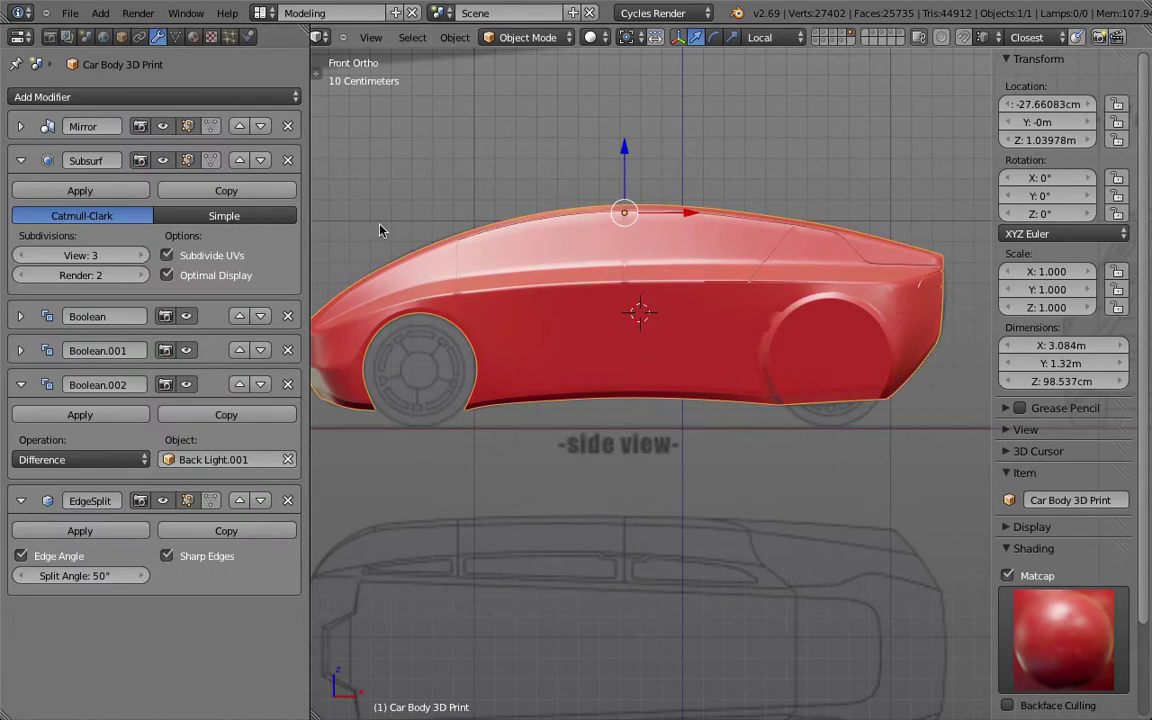
scroll(380, 229, down, 2)
scroll(384, 226, up, 1)
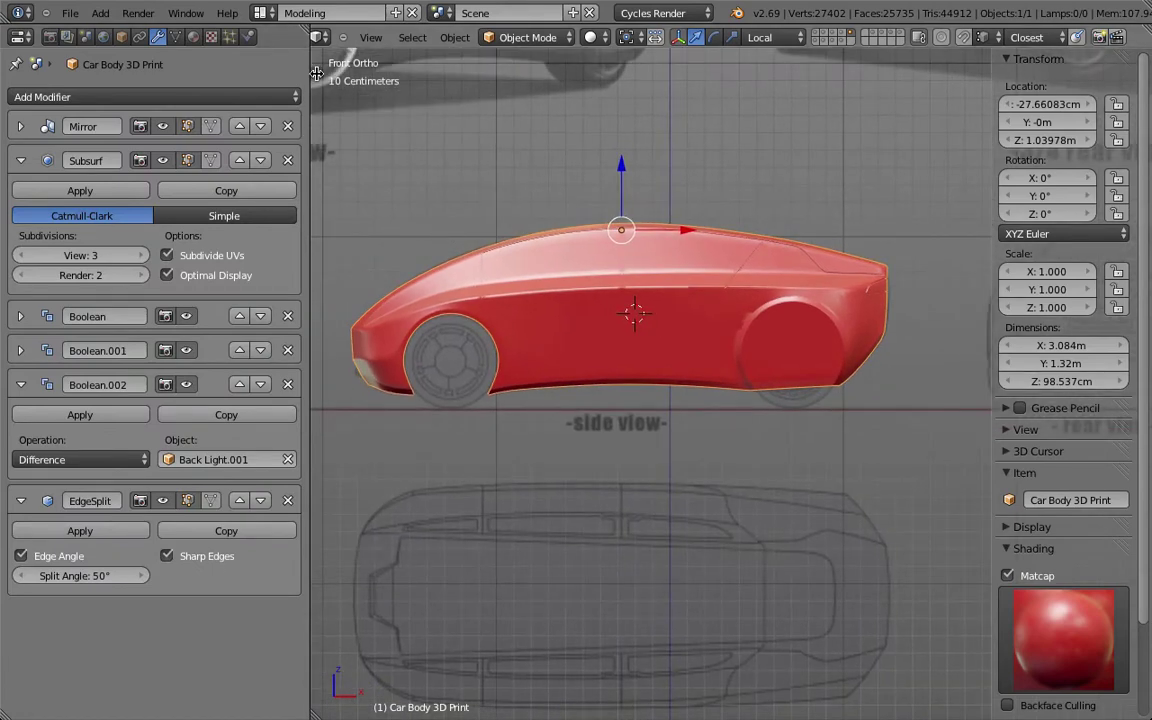
- Measure the car body at about 3.1 m against the blueprint, clear the ruler, and save
key(t)
click(387, 233)
scroll(387, 233, down, 2)
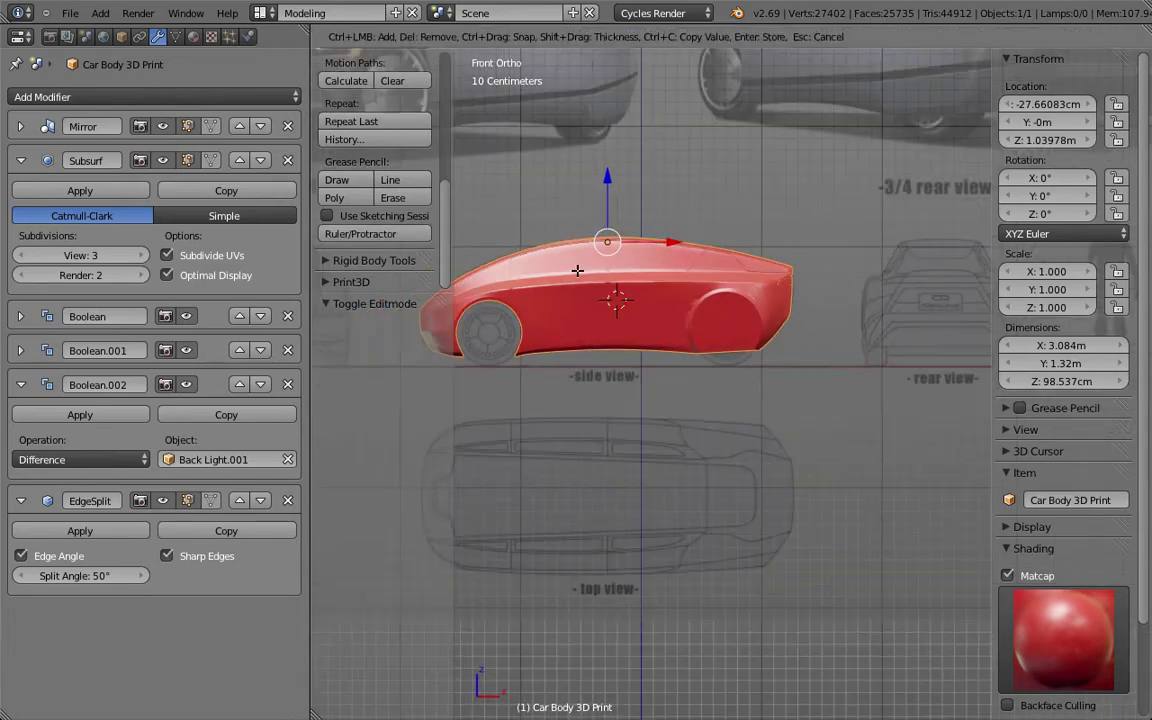
shift+middle_drag(445, 357, 526, 320)
drag(526, 320, 899, 316)
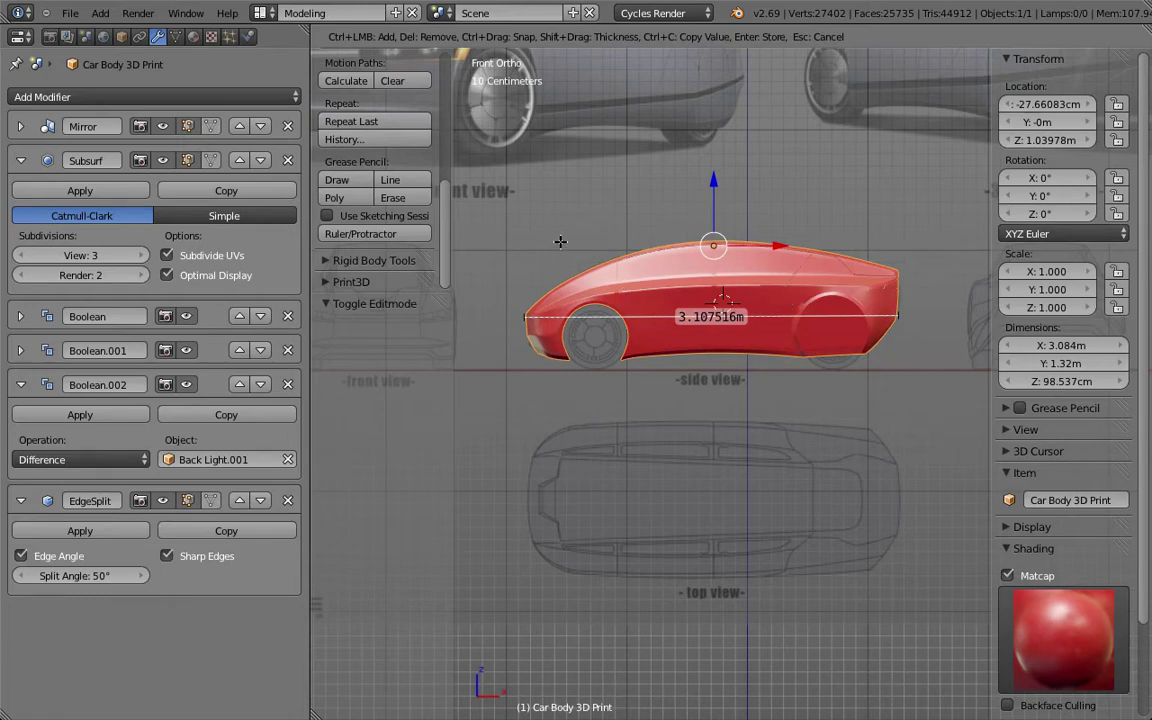
key(Escape)
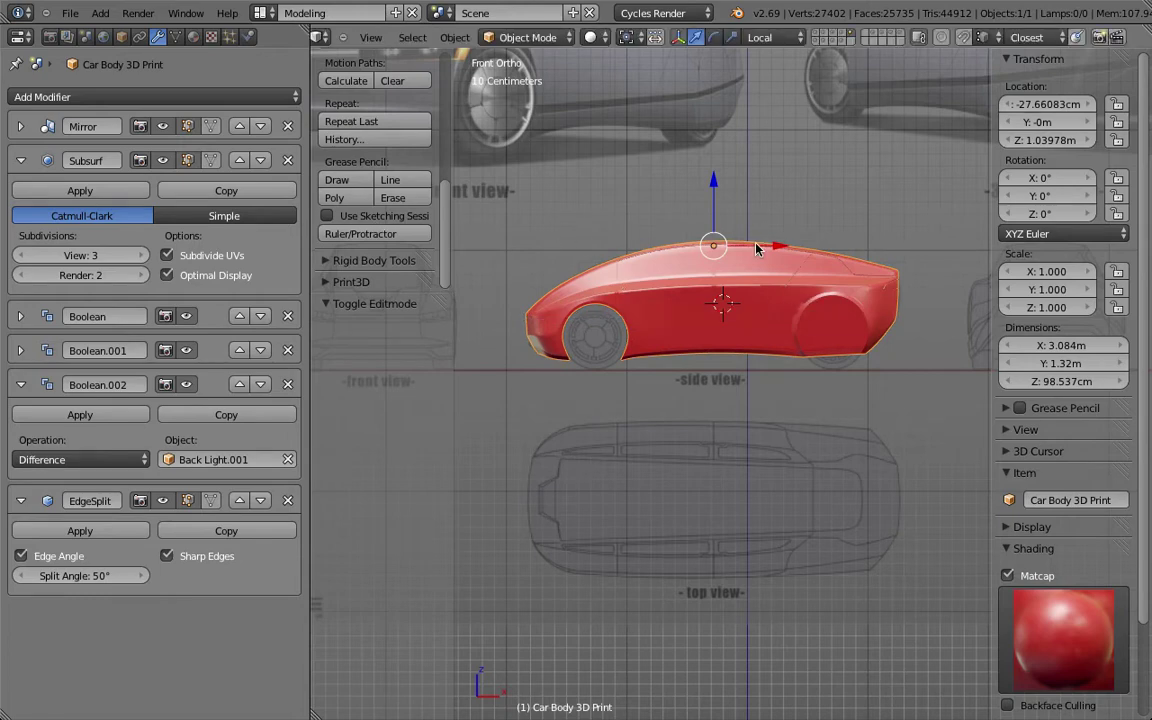
key(ctrl+s)
click(757, 245)
- Add a cube and set its X, Y and Z dimensions to 20cm
key(shift+a)
mouse_move(640, 211)
click(712, 232)
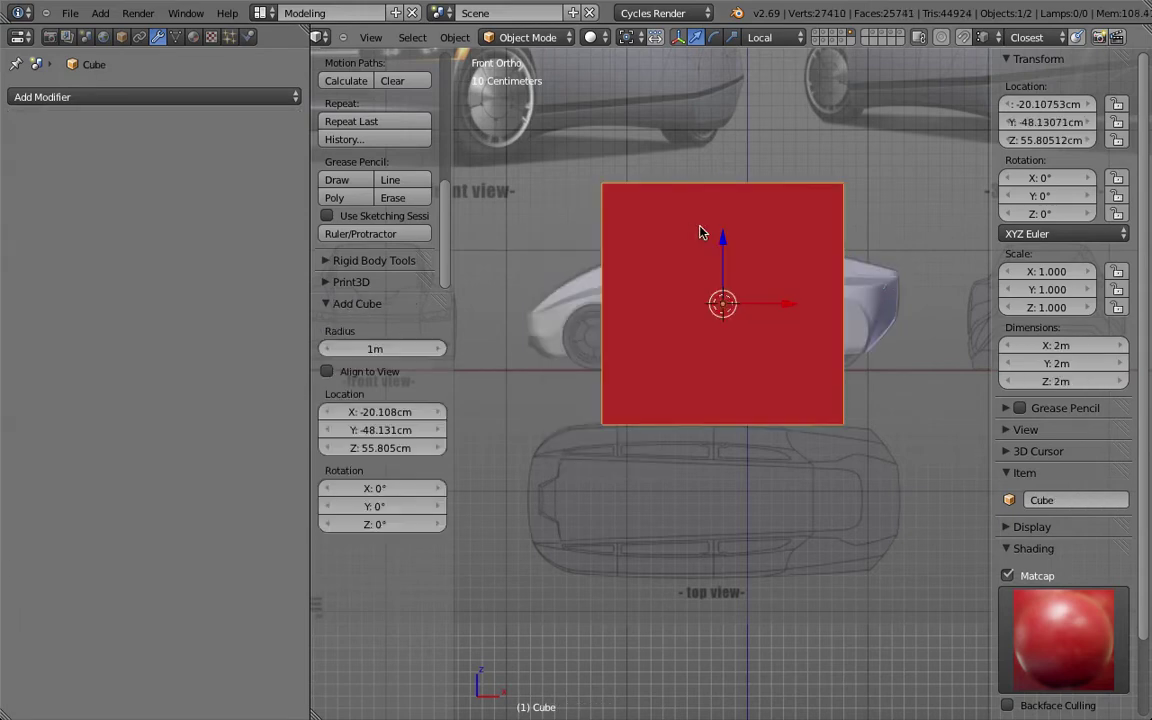
click(1083, 347)
text(20cm)
key(Return)
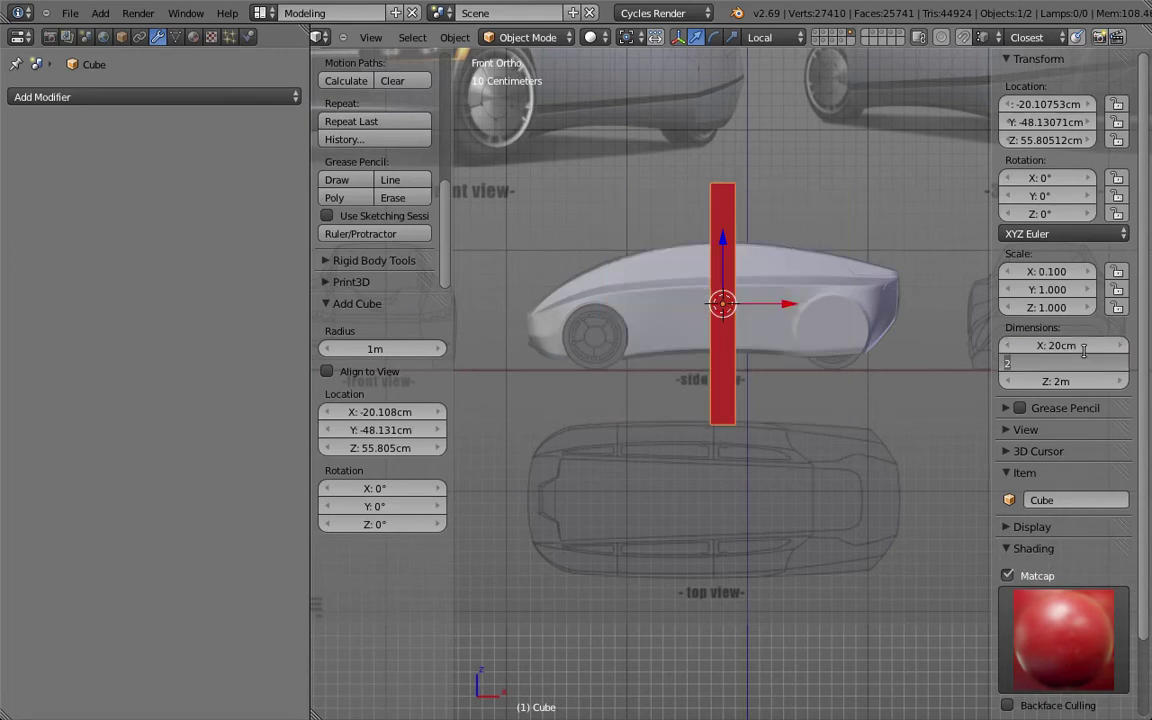
text(0cm)
key(Tab)
text(20cm)
key(Return)
- Switch to wireframe, move the cube above the car's front, and apply its scale
key(z)
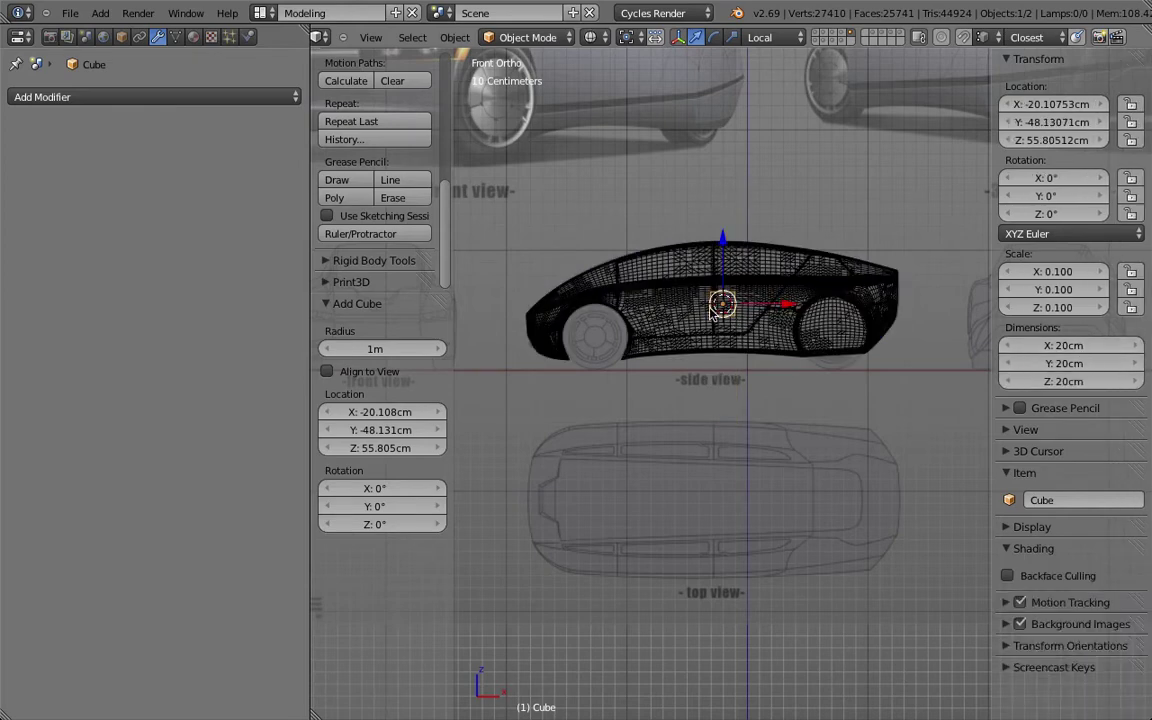
key(g)
click(557, 229)
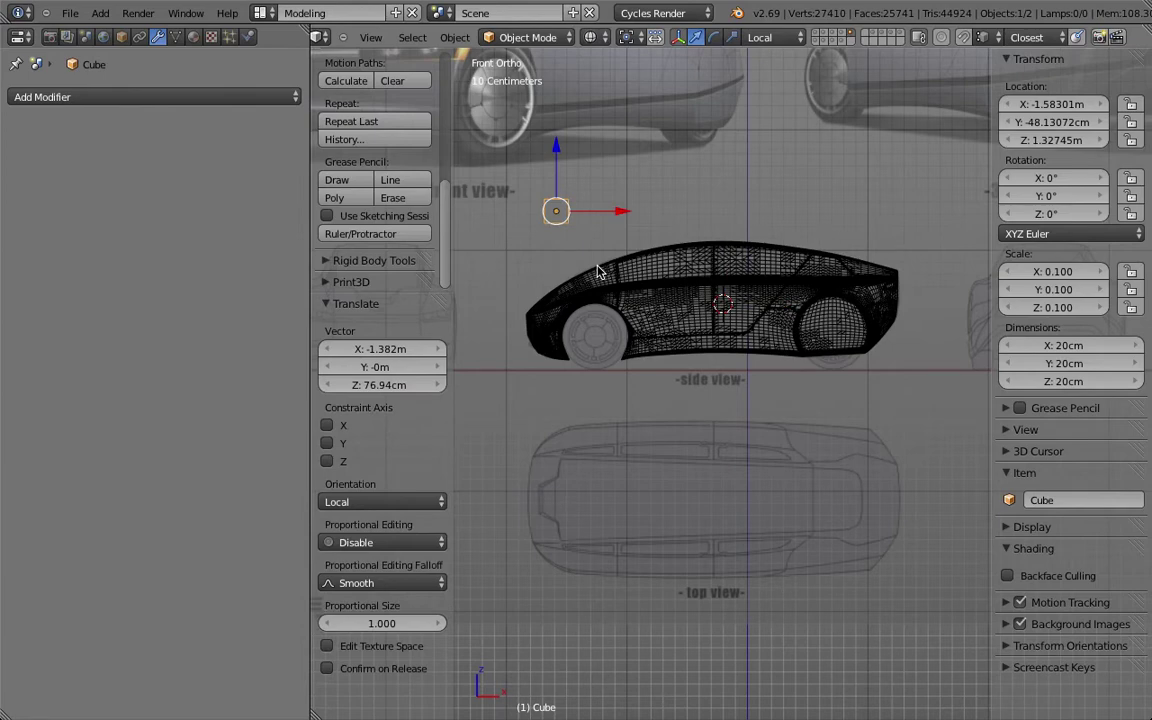
key(ctrl+a)
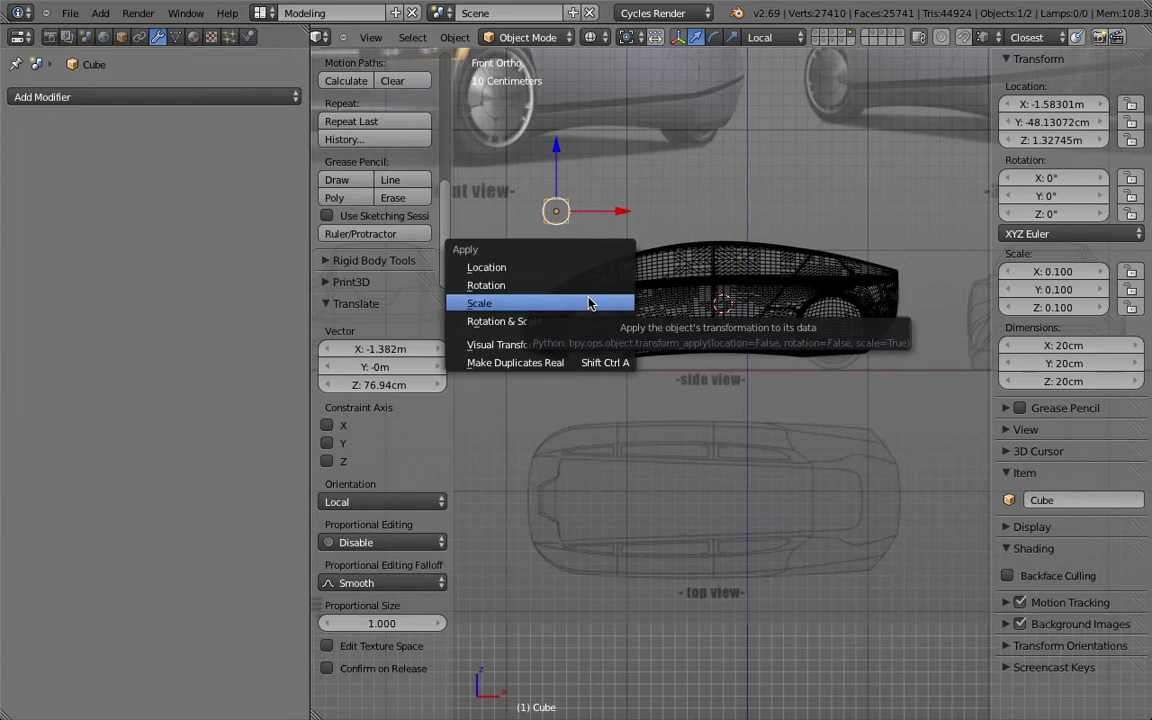
click(589, 303)
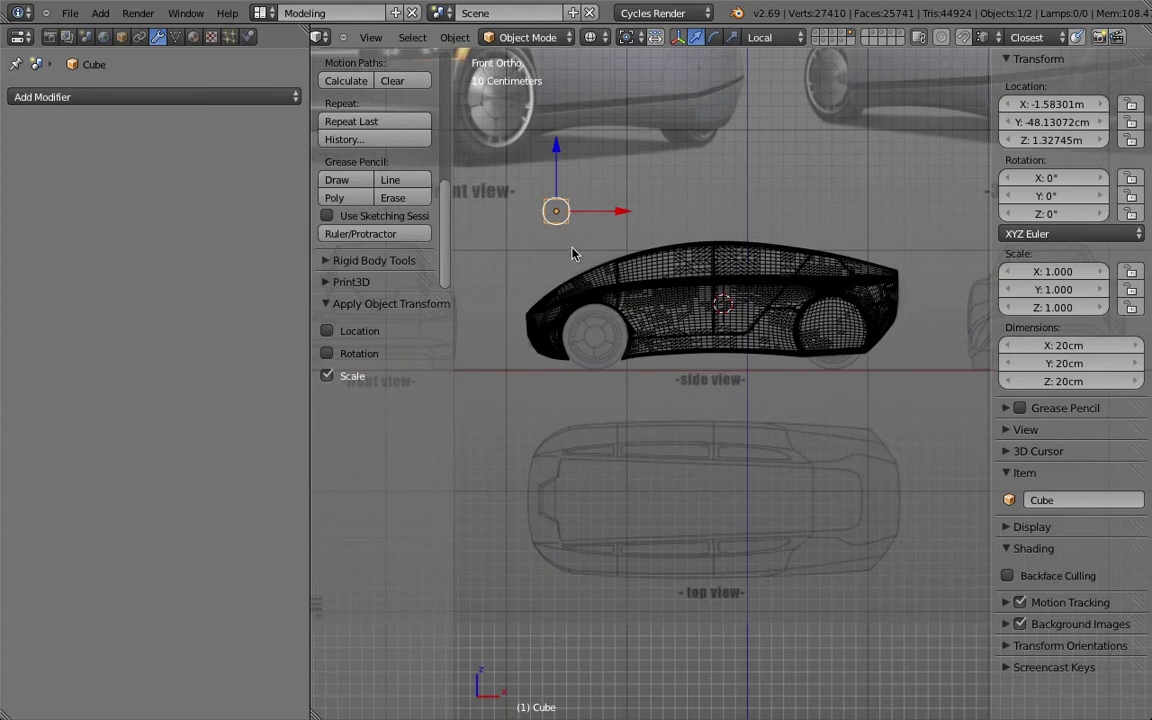
- Move and scale the cube into a 3.086 m box centred around the whole car body
key(g)
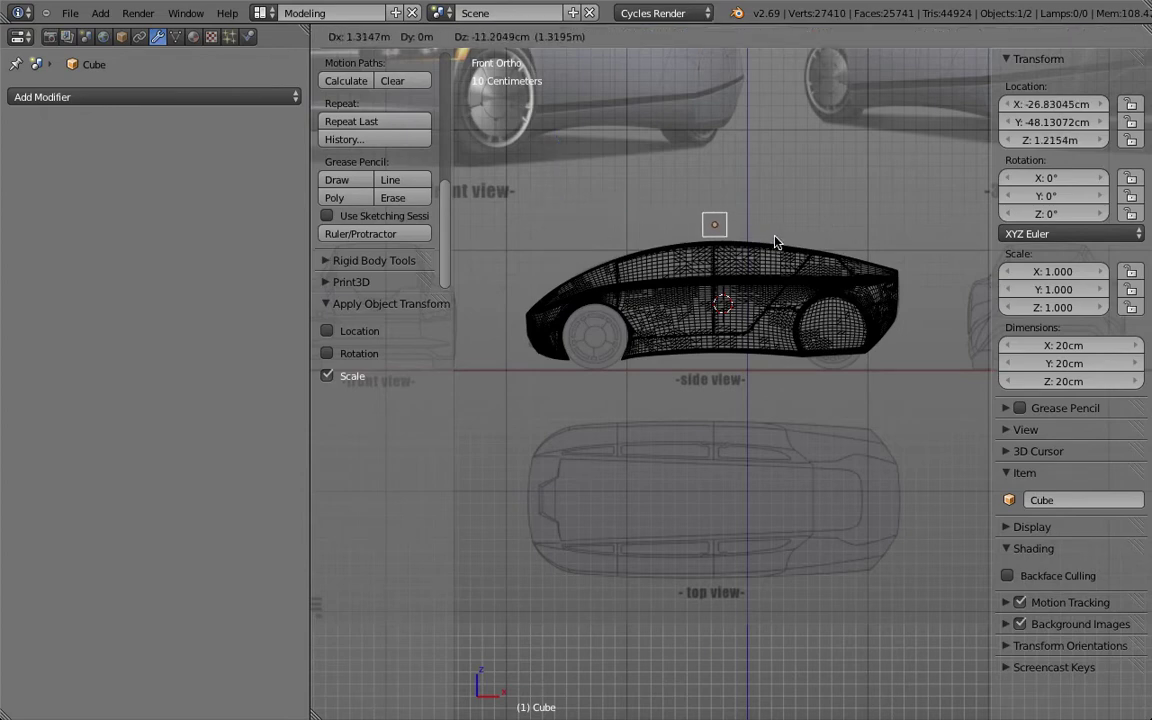
click(772, 238)
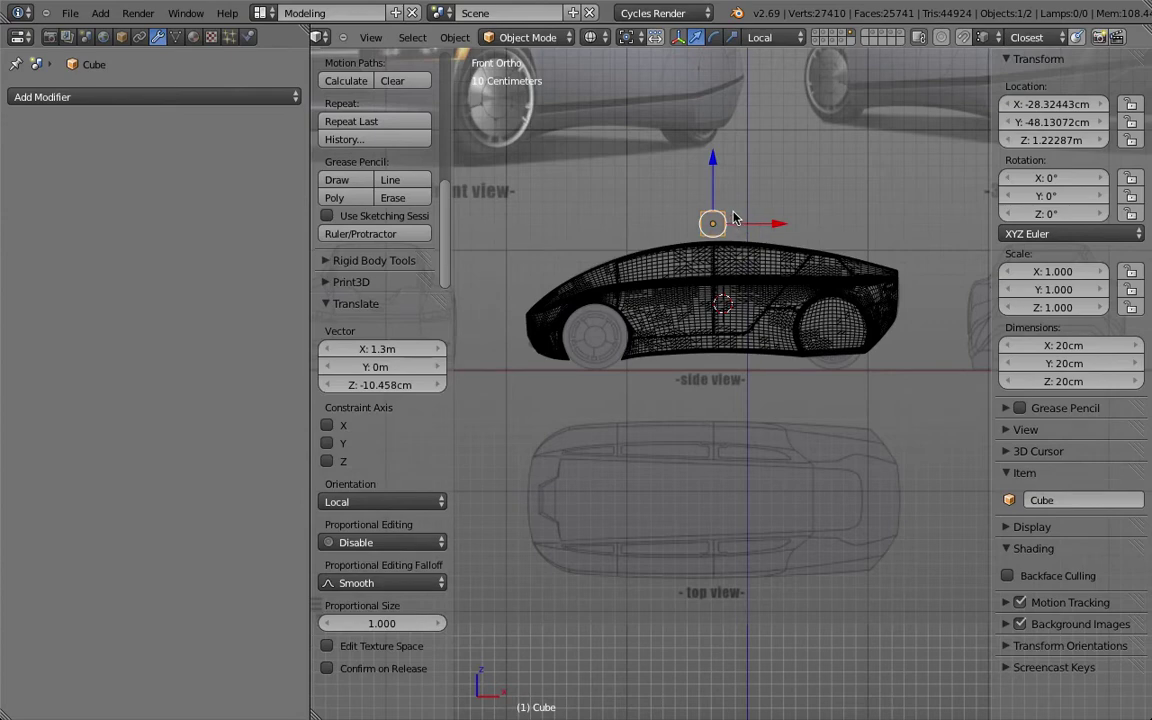
key(s)
click(848, 208)
key(g)
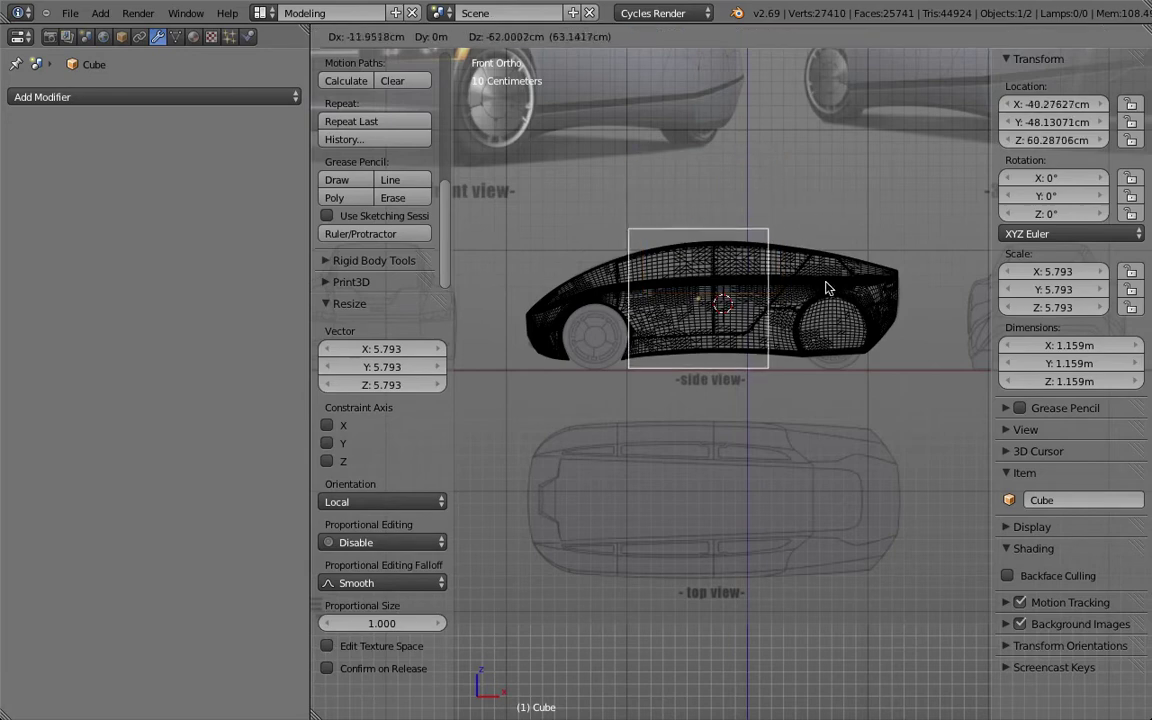
click(843, 288)
key(s)
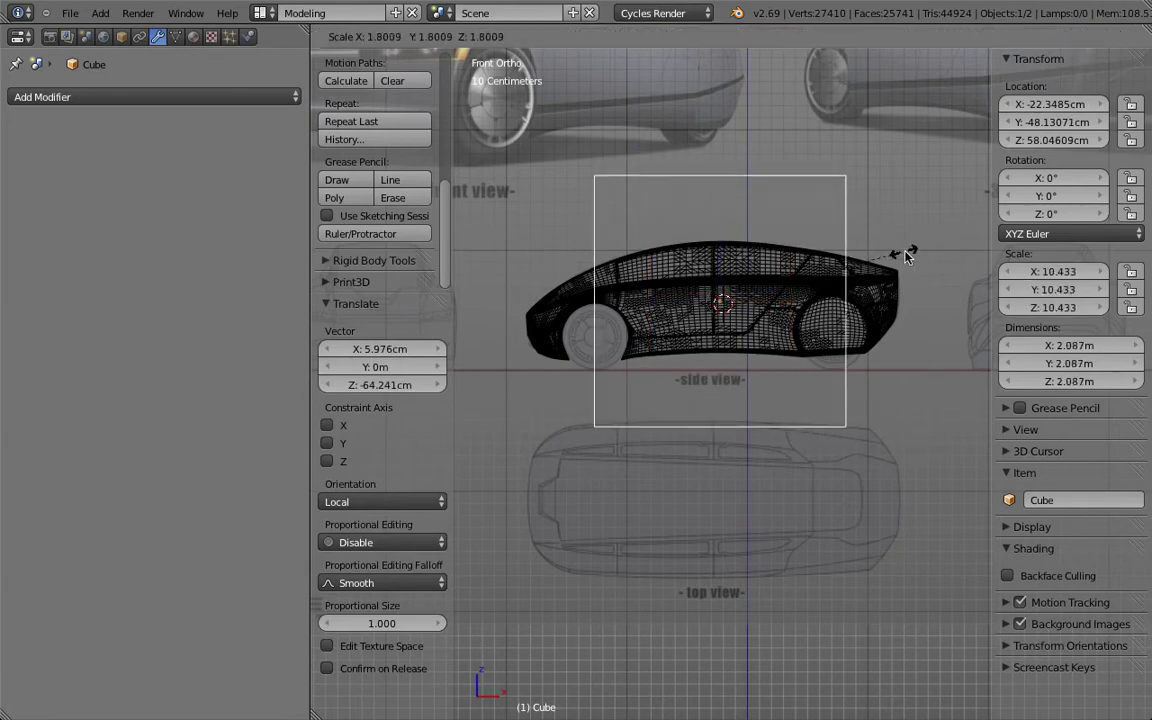
click(975, 229)
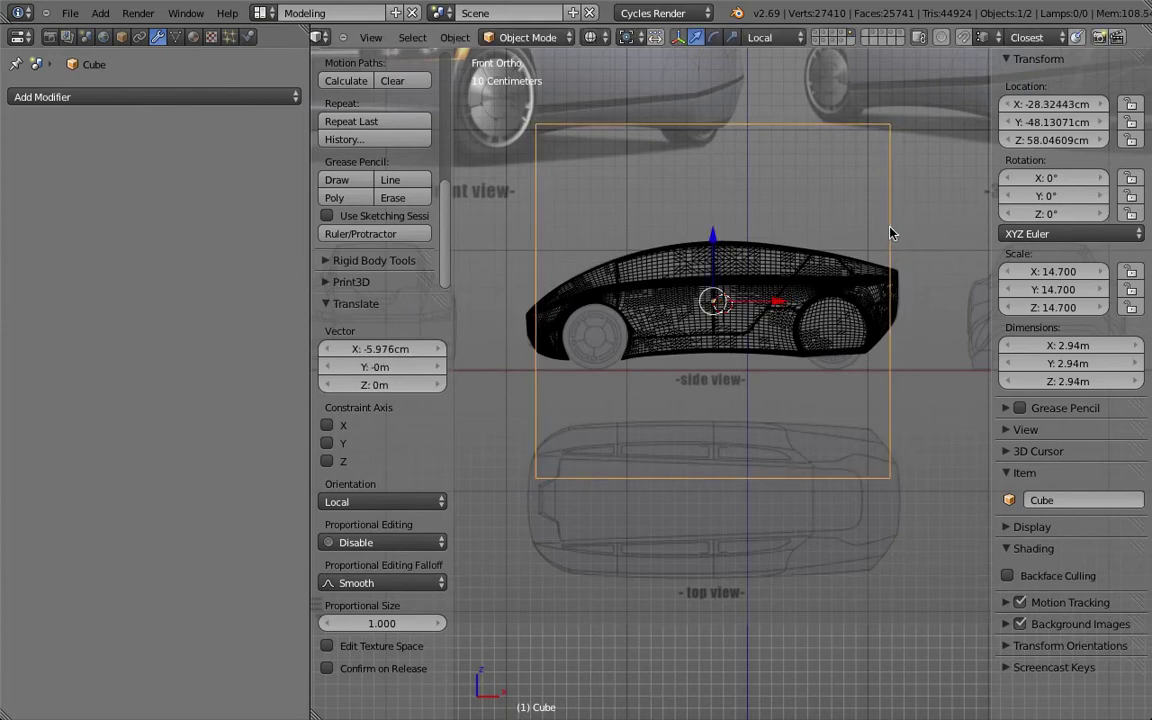
key(s)
click(900, 226)
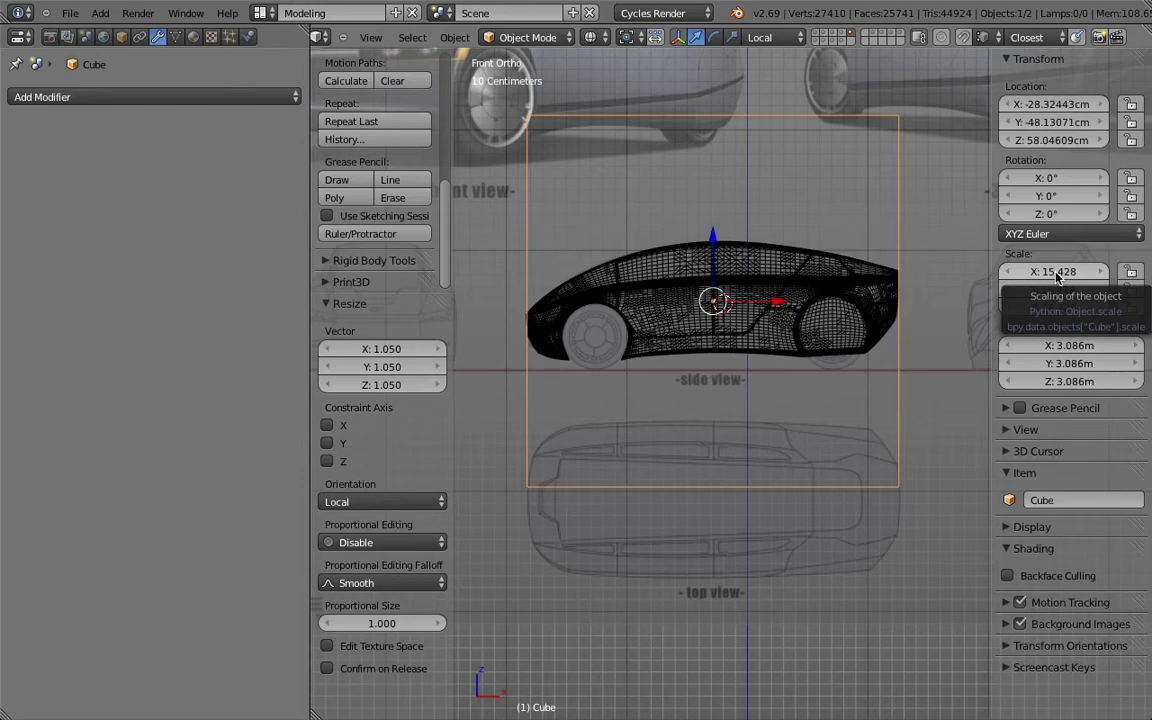
- Work out 3*15 = 45 in Spotlight, then close it
key(super+space)
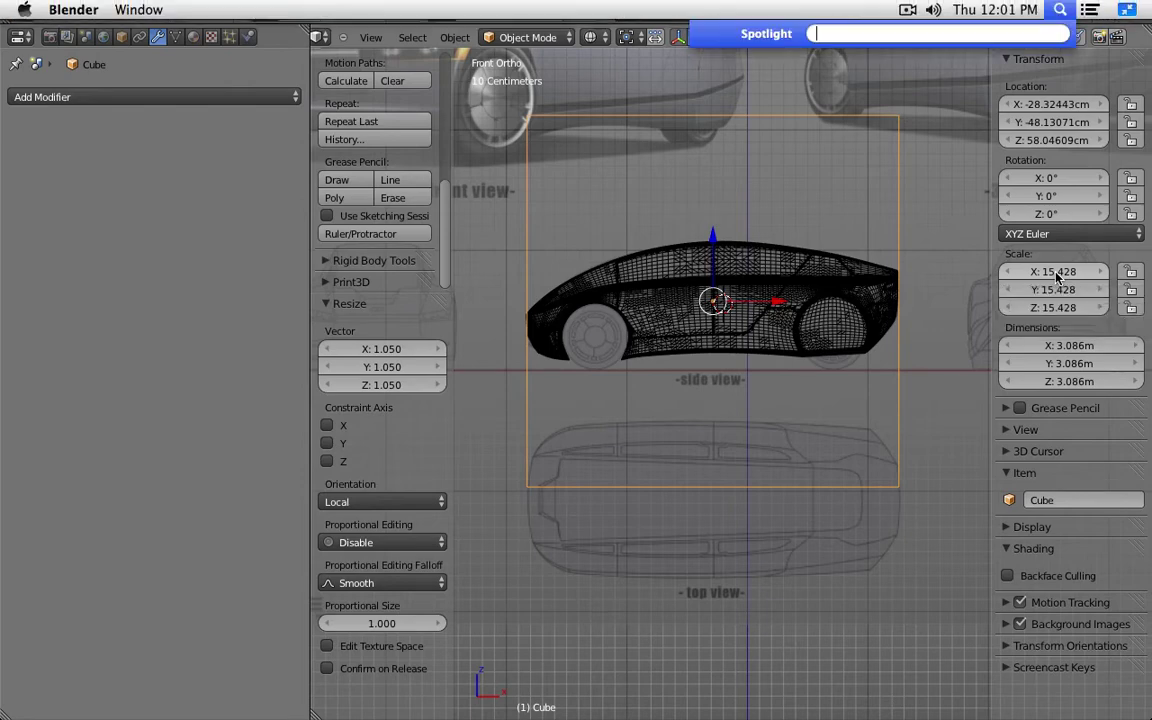
text(3*15)
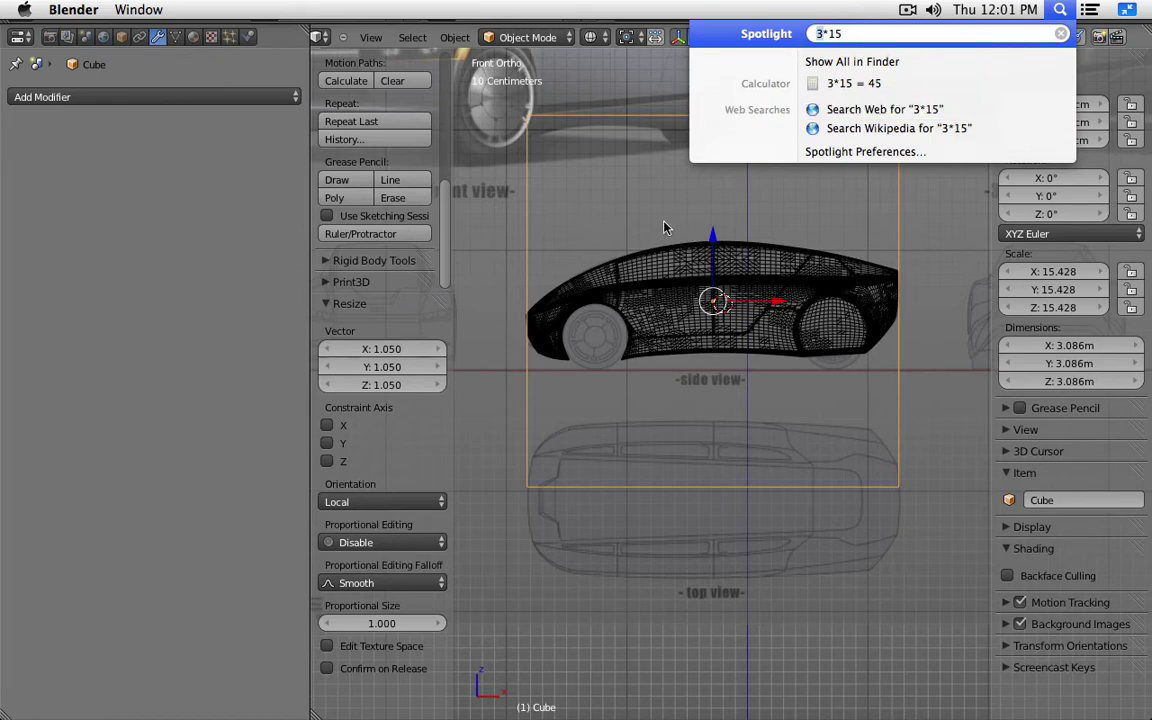
key(Escape)
key(Escape)
- Delete the temporary cube, reselect the car body, and return to solid shading with panels hidden
key(x)
click(643, 180)
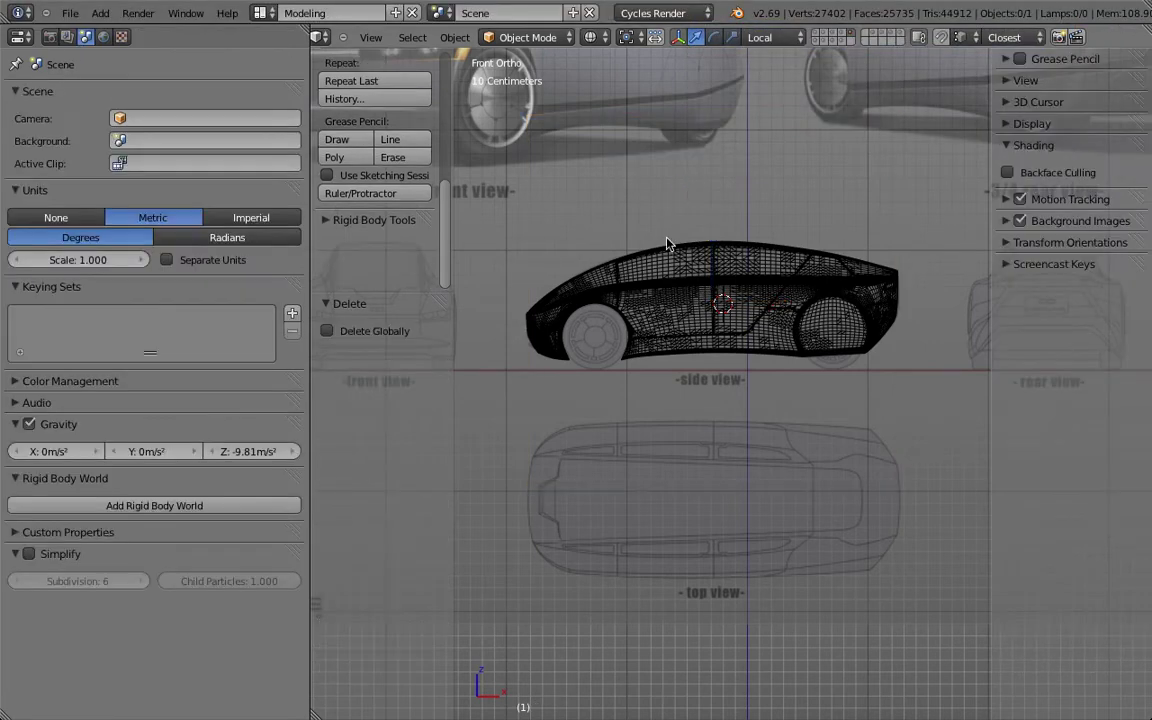
right_click(666, 257)
key(z)
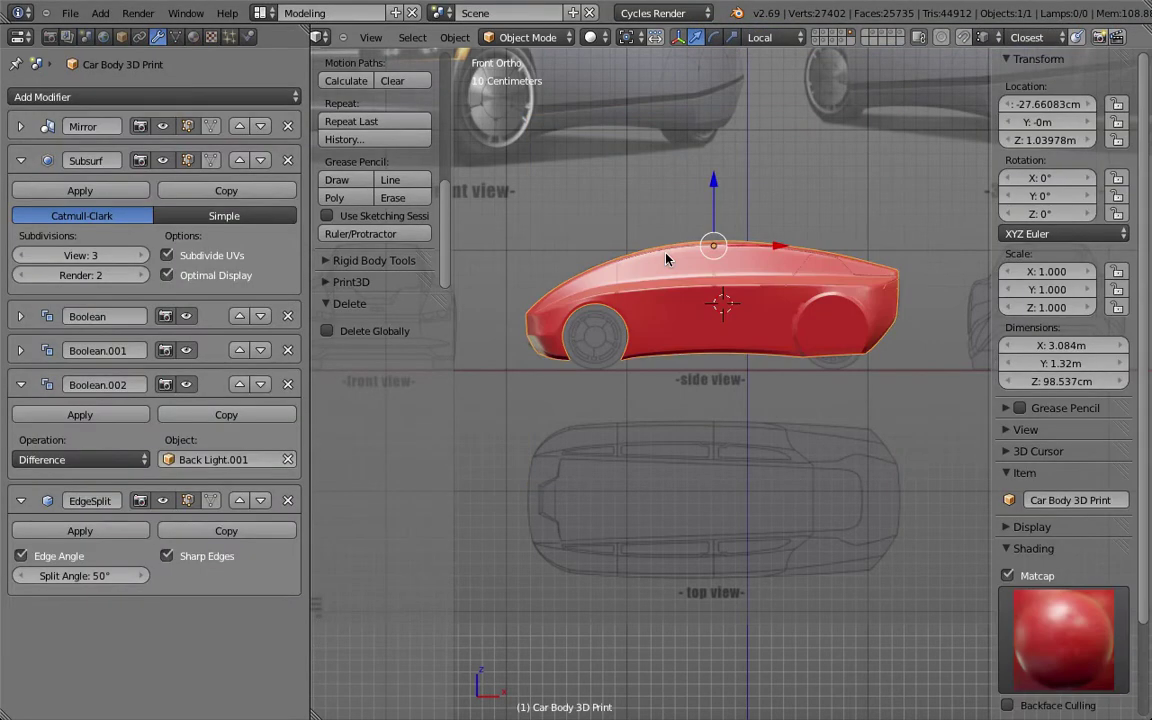
key(n)
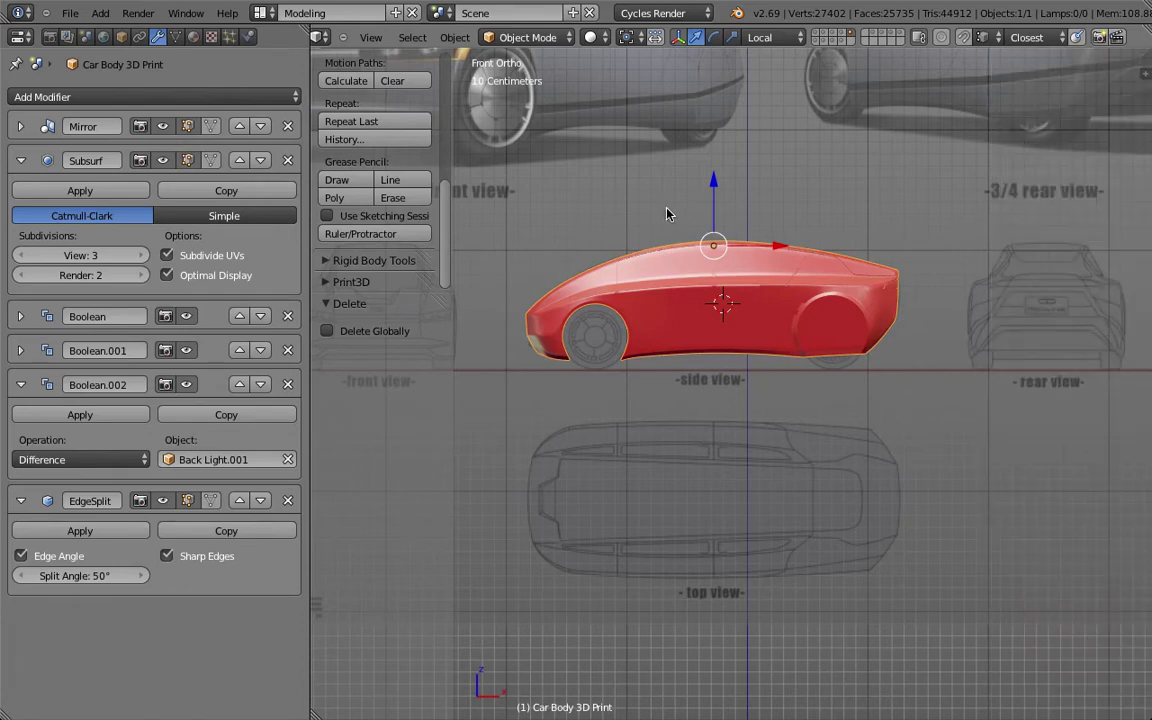
key(t)
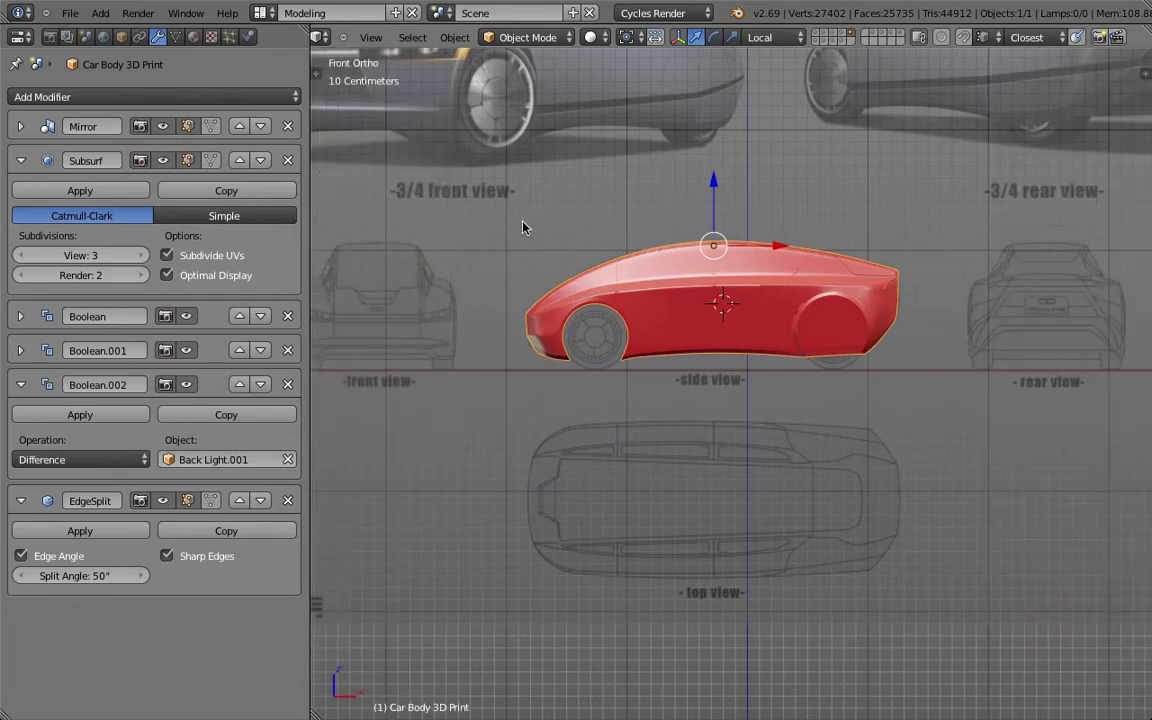
- Hide Boolean.002 and Boolean.001 in the viewport, then add Solidify above EdgeSplit
click(187, 385)
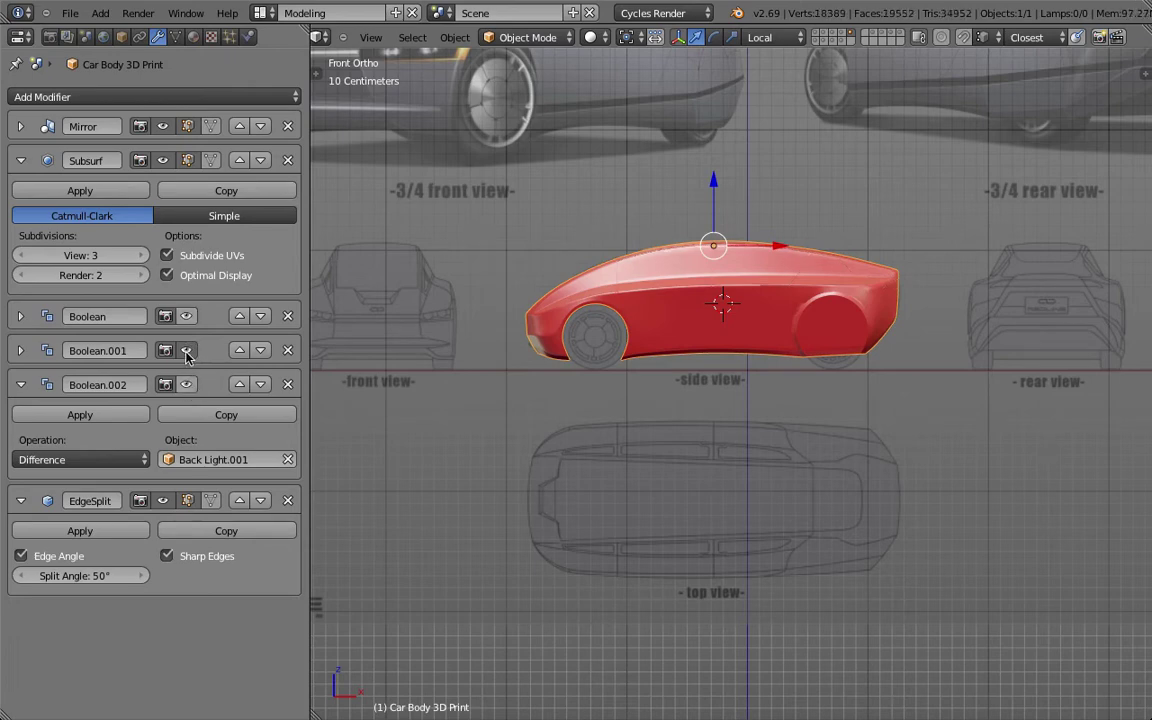
click(187, 352)
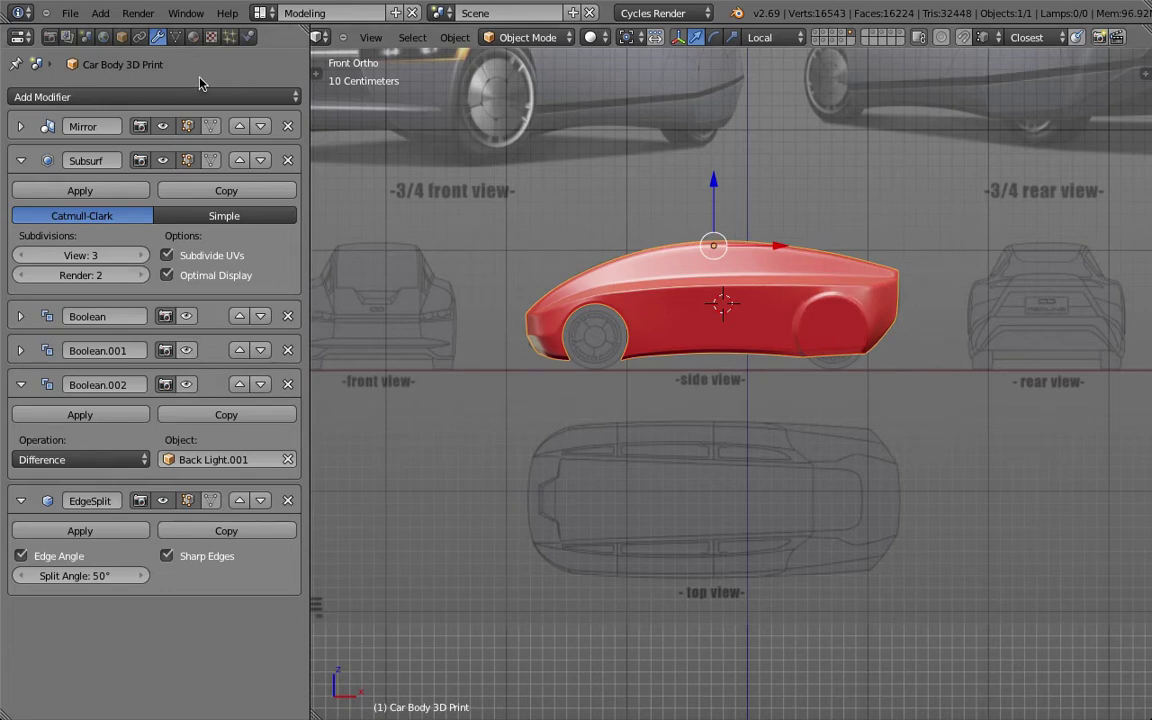
click(20, 161)
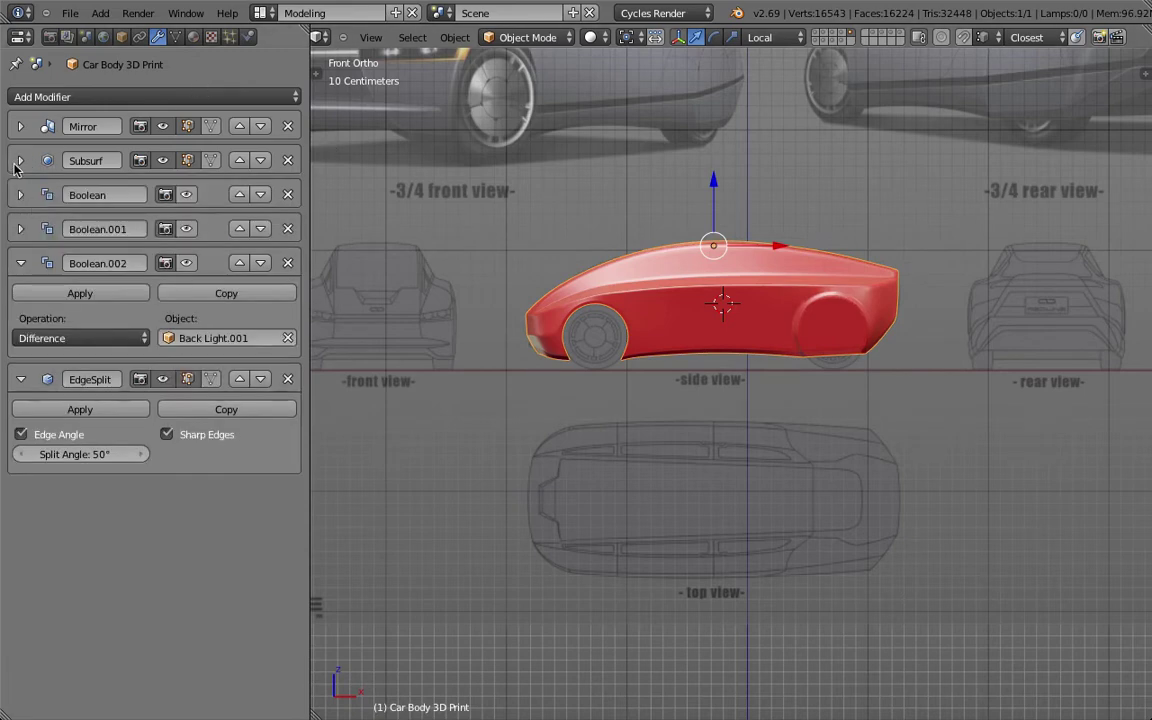
click(135, 98)
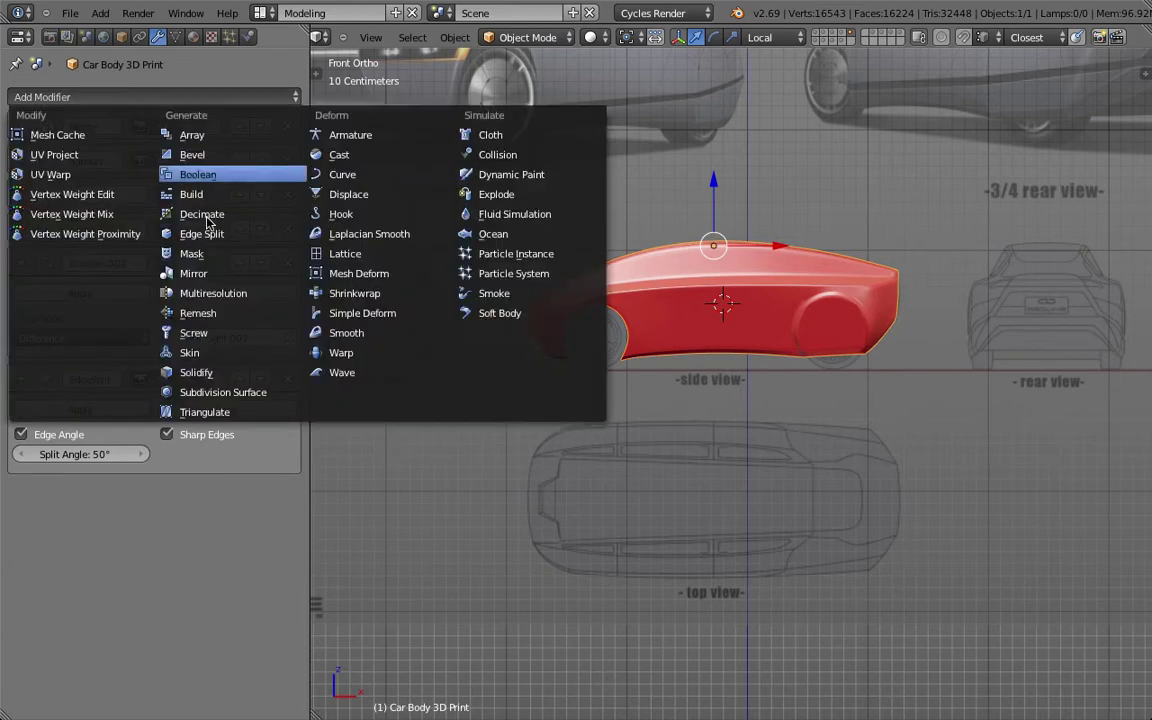
click(214, 374)
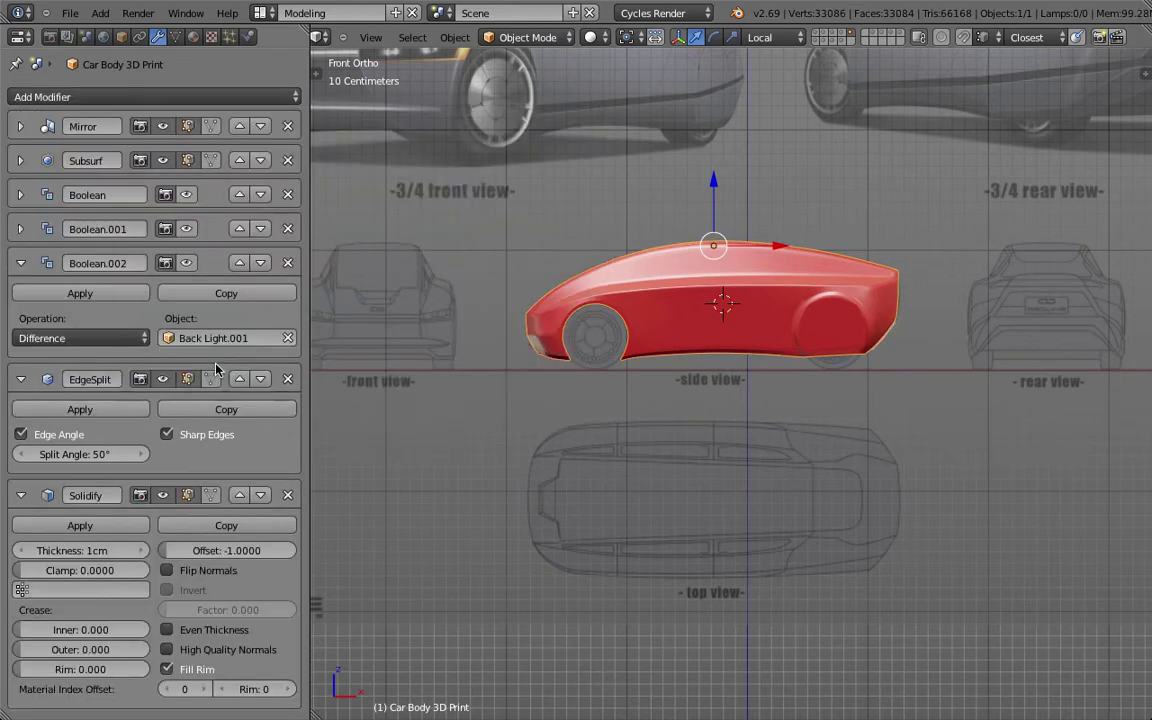
click(239, 495)
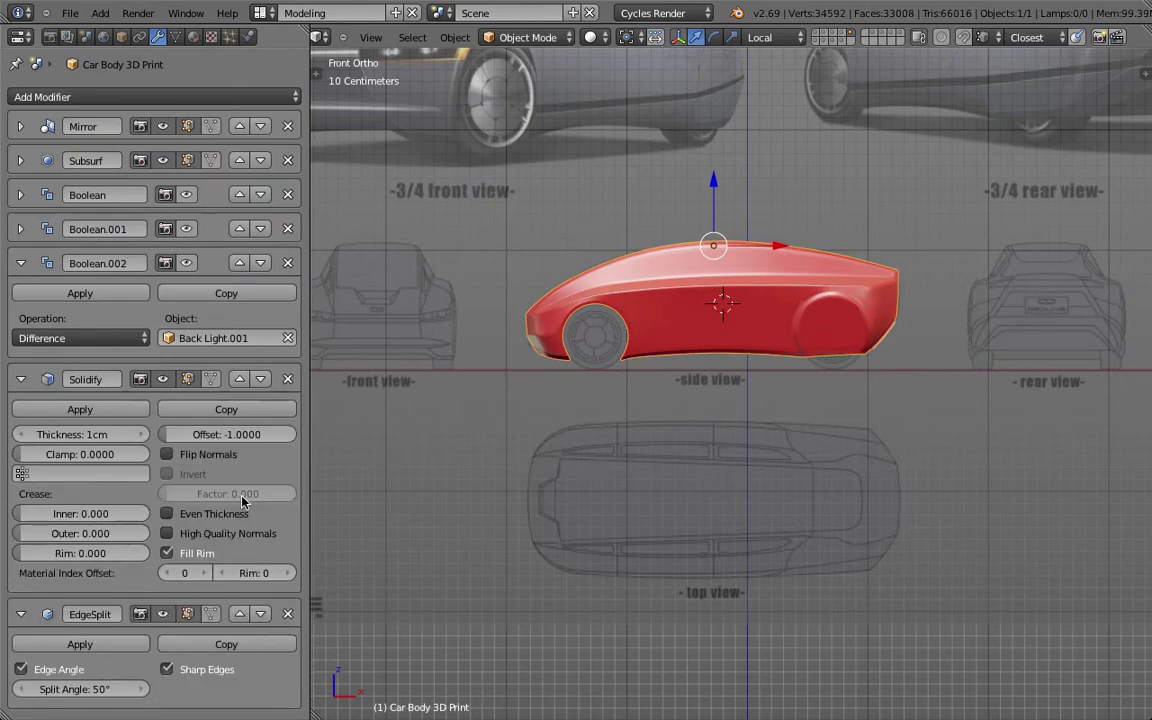
- Move Solidify up past all three Booleans to sit right after Subsurf
click(239, 379)
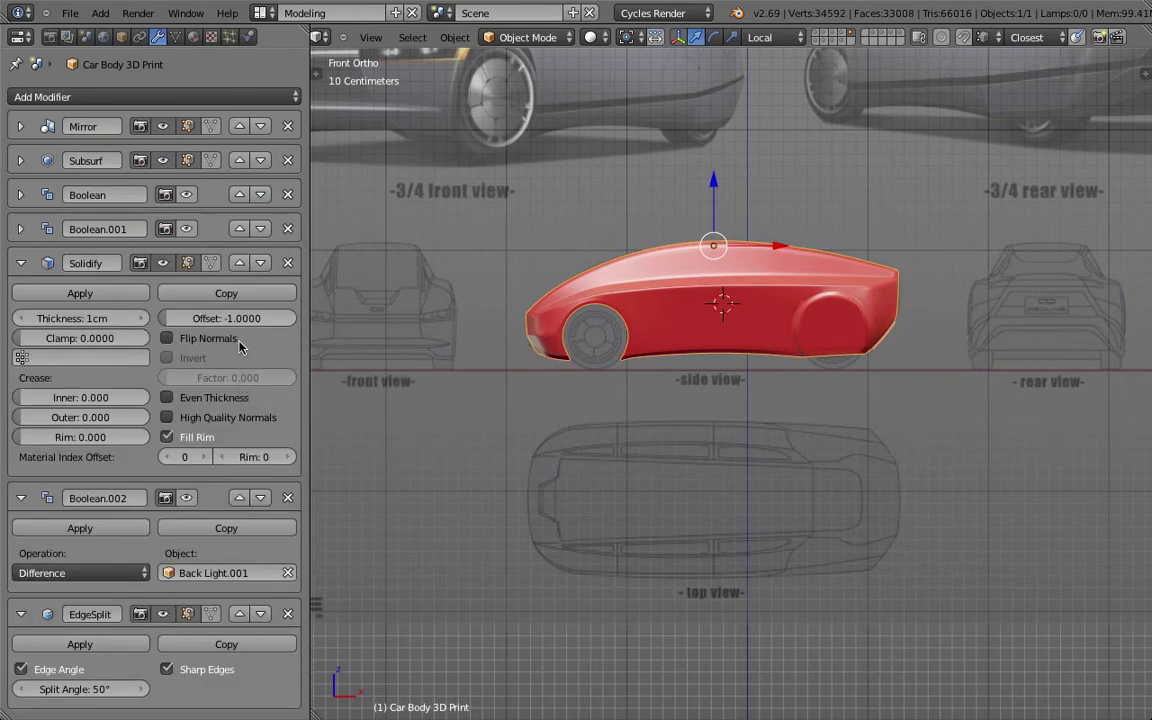
click(239, 262)
click(239, 229)
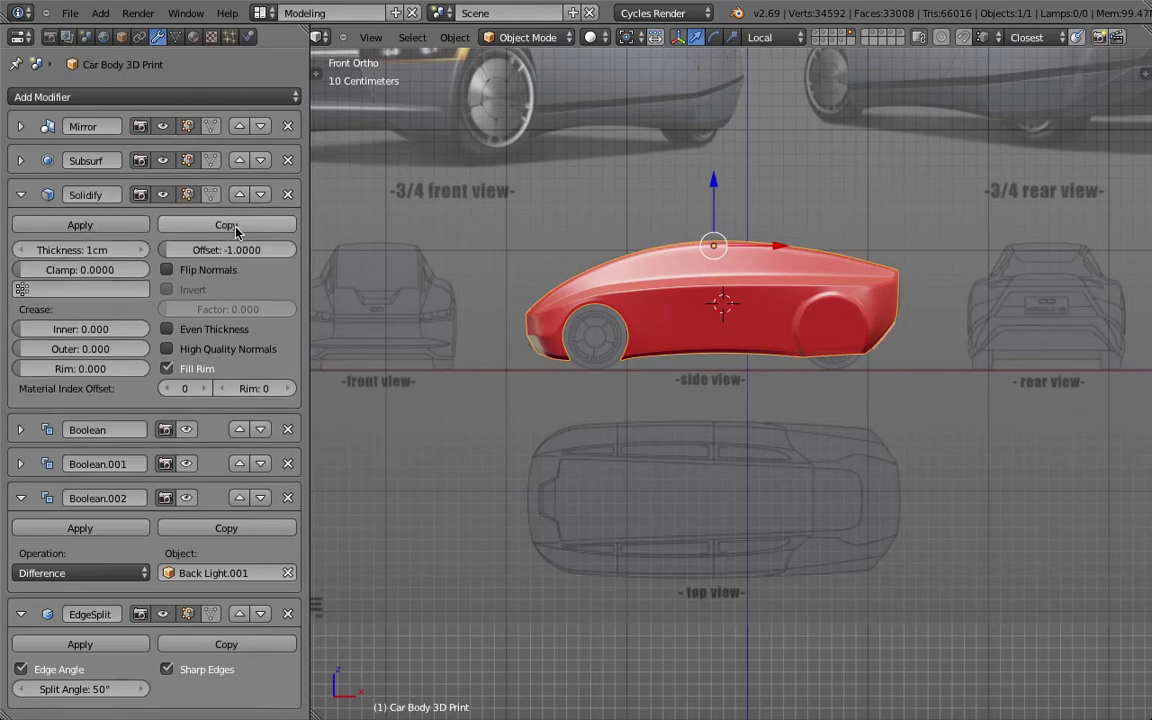
click(21, 195)
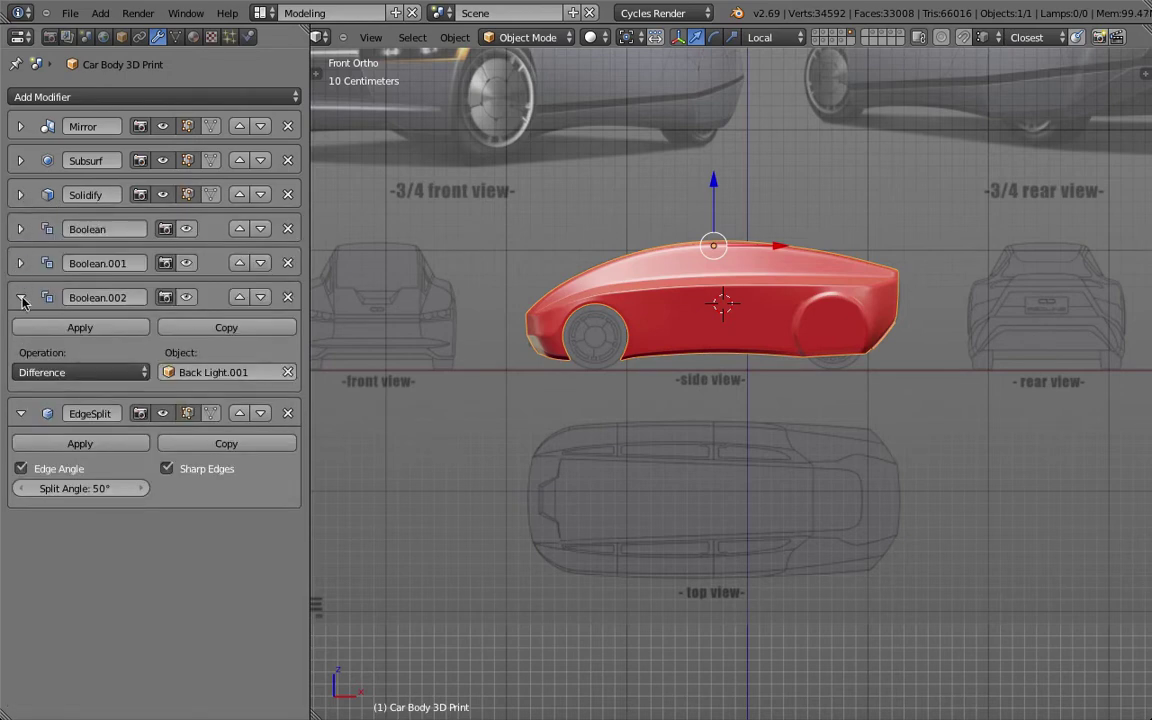
click(20, 297)
click(18, 332)
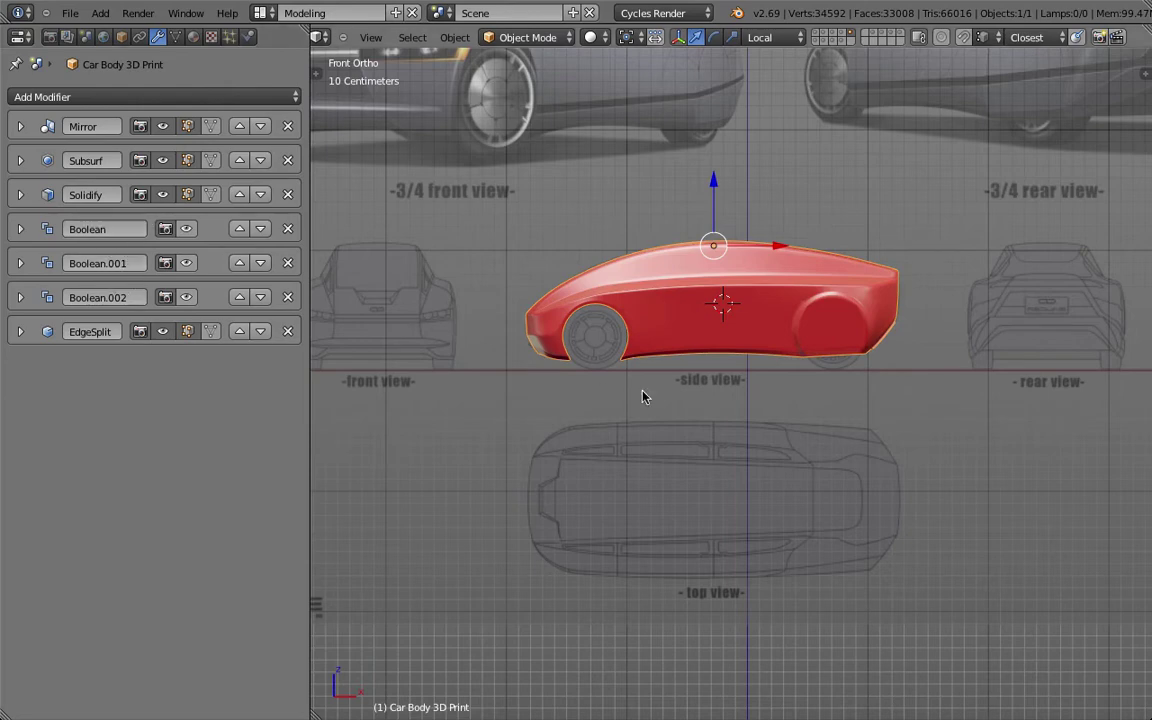
- Set the Solidify thickness to 45mm and orbit to view the underside
click(20, 194)
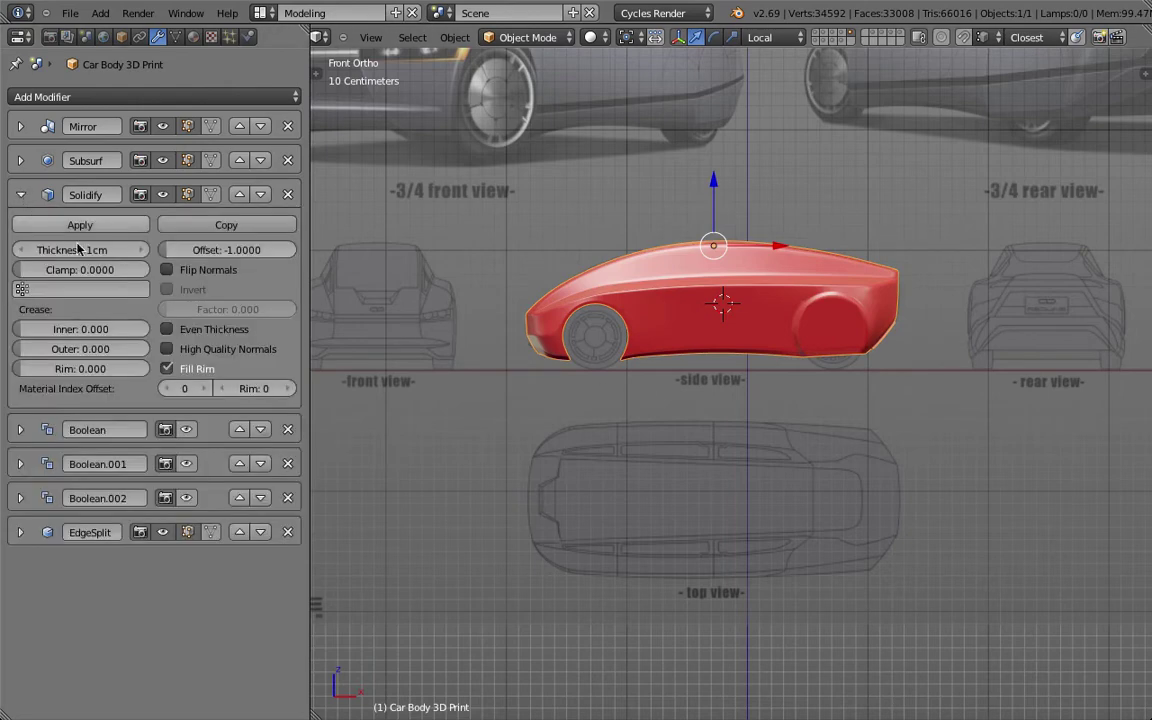
click(83, 250)
text(45mm)
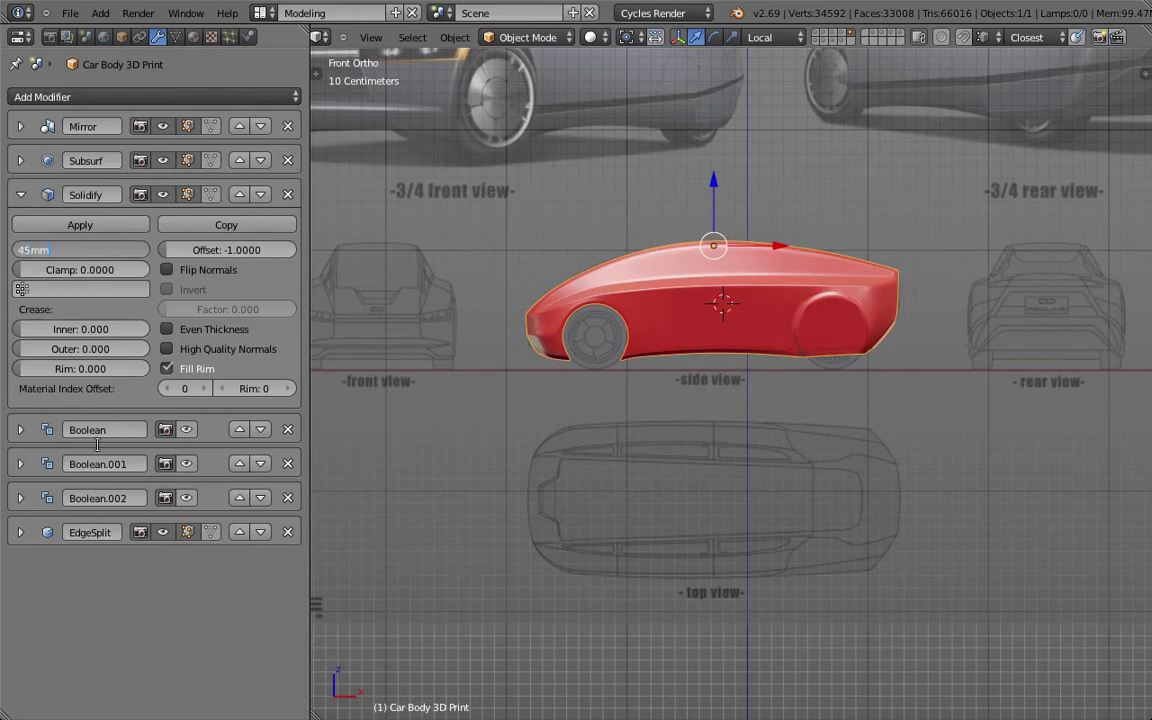
key(Return)
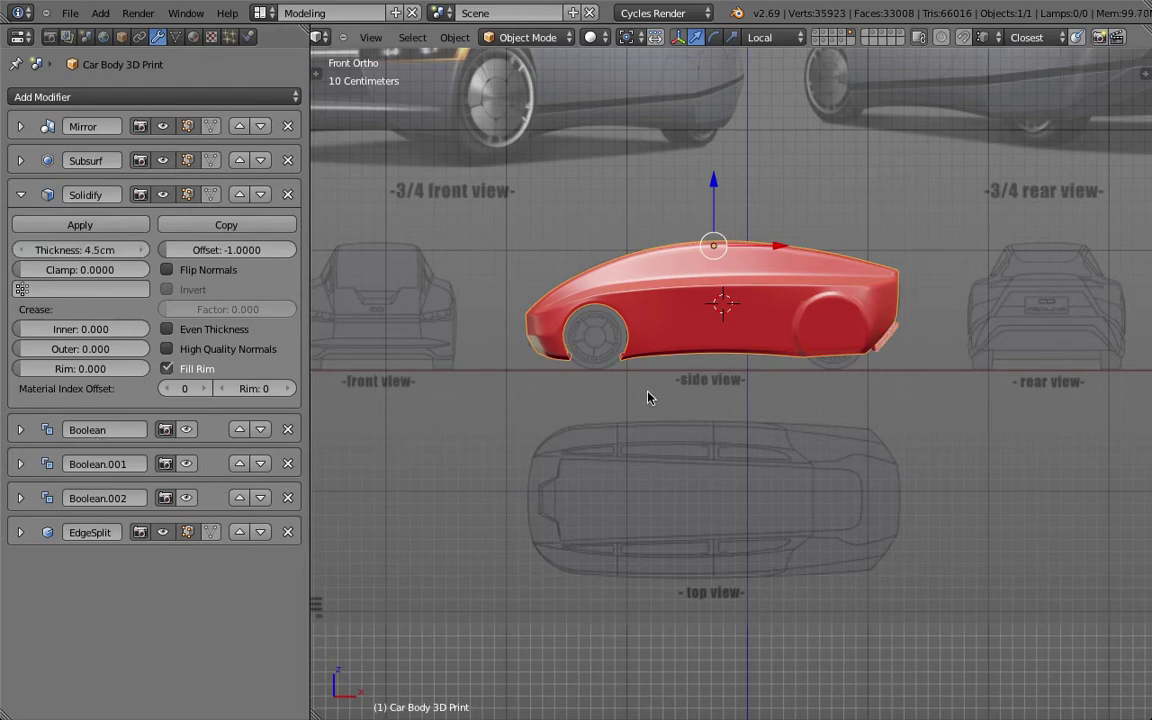
middle_drag(648, 381, 779, 363)
scroll(779, 363, up, 5)
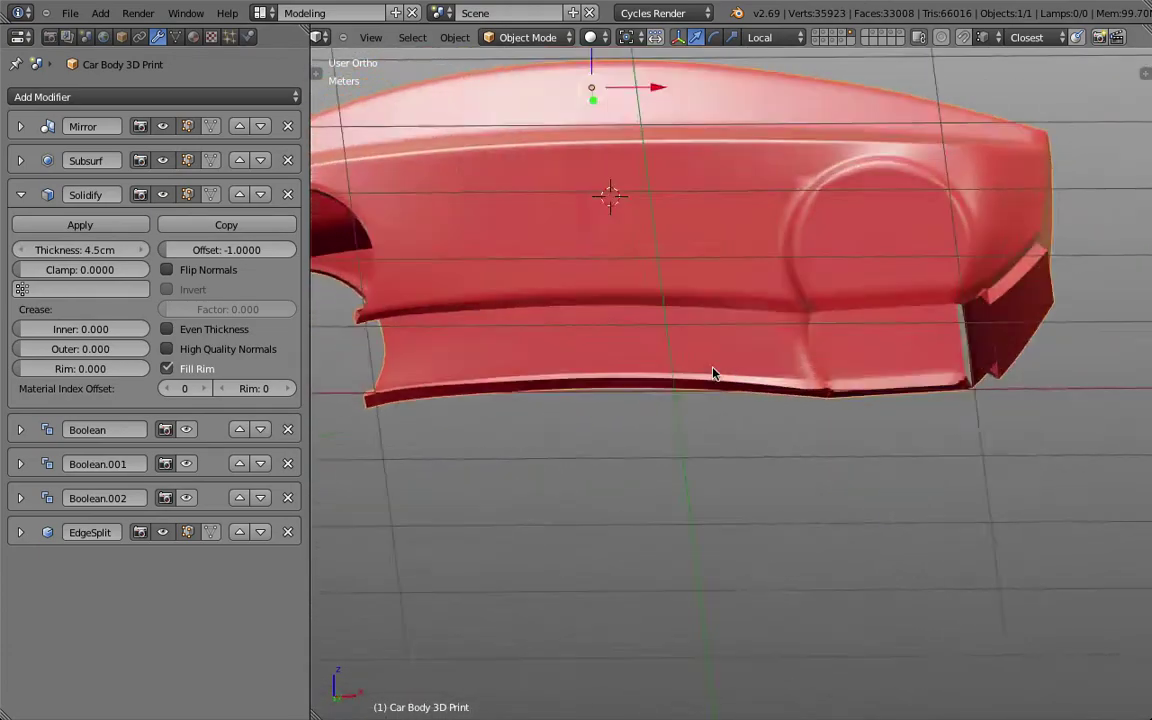
- Delete the face loop at the rear fender corner in Edit Mode, then return to Object Mode
middle_drag(697, 374, 694, 373)
scroll(766, 360, up, 3)
key(Tab)
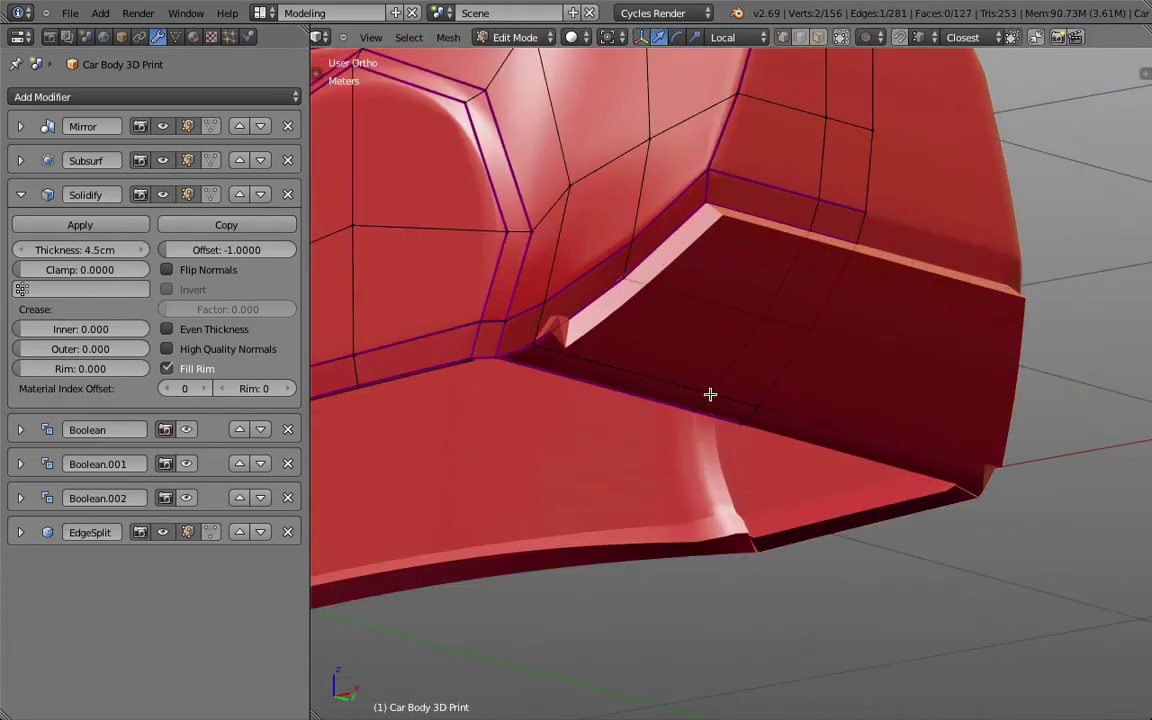
alt+right_click(711, 396)
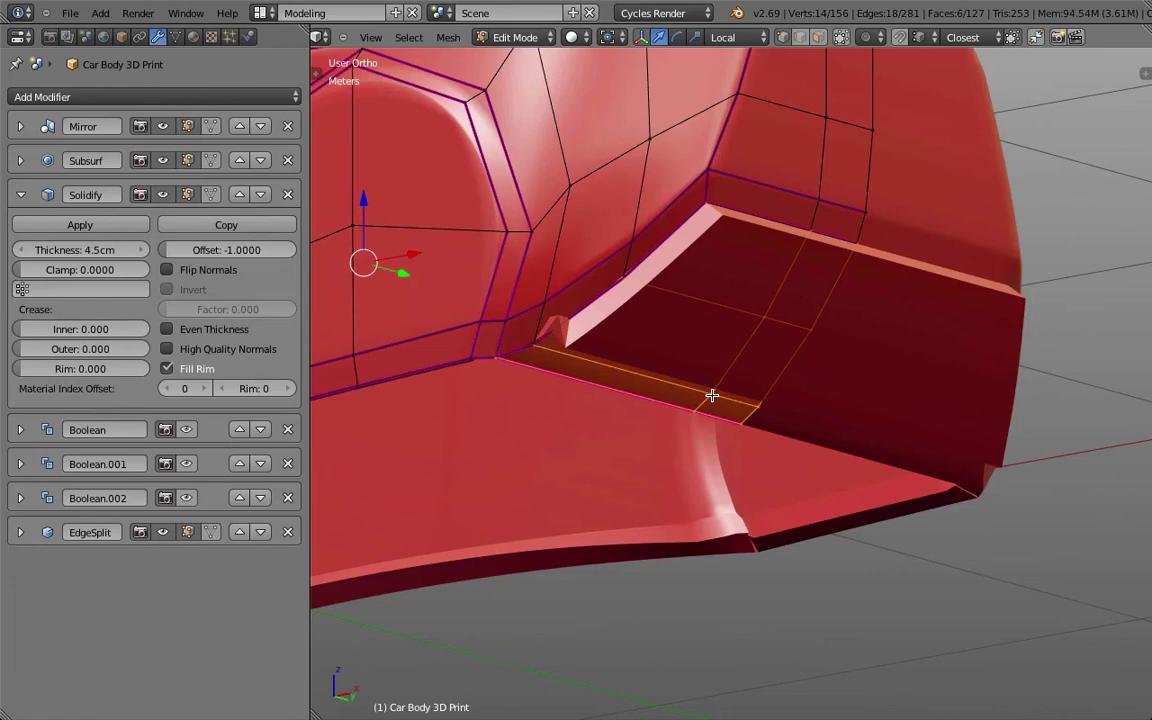
key(x)
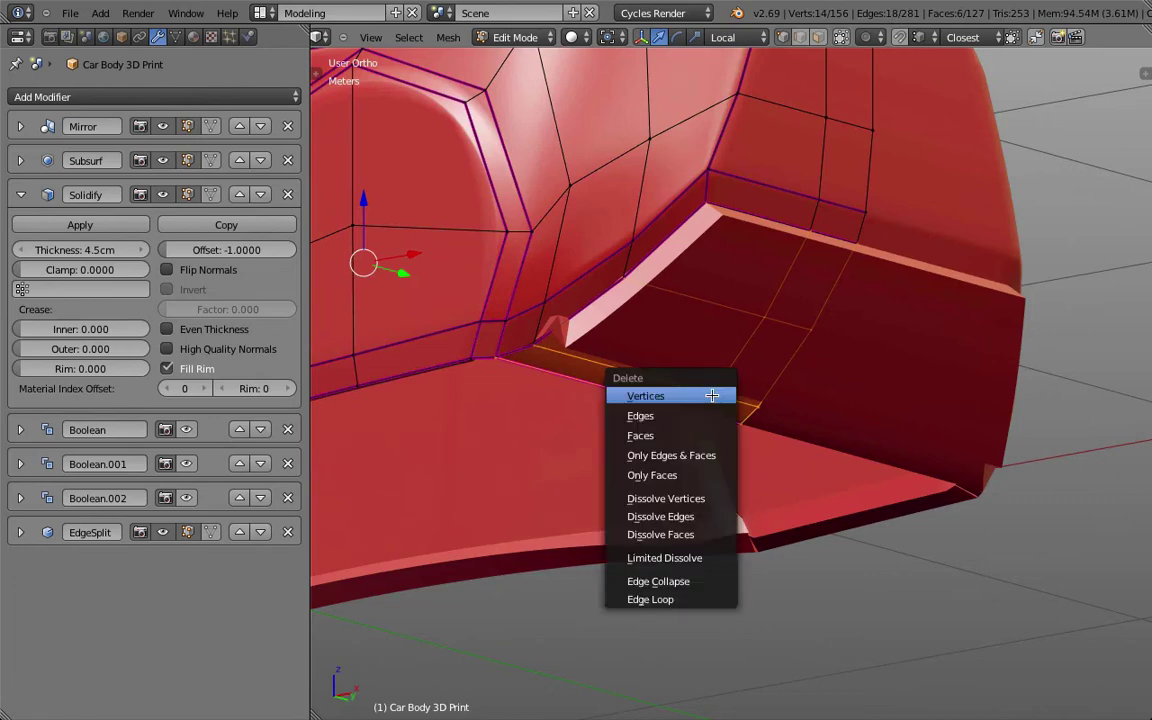
click(711, 396)
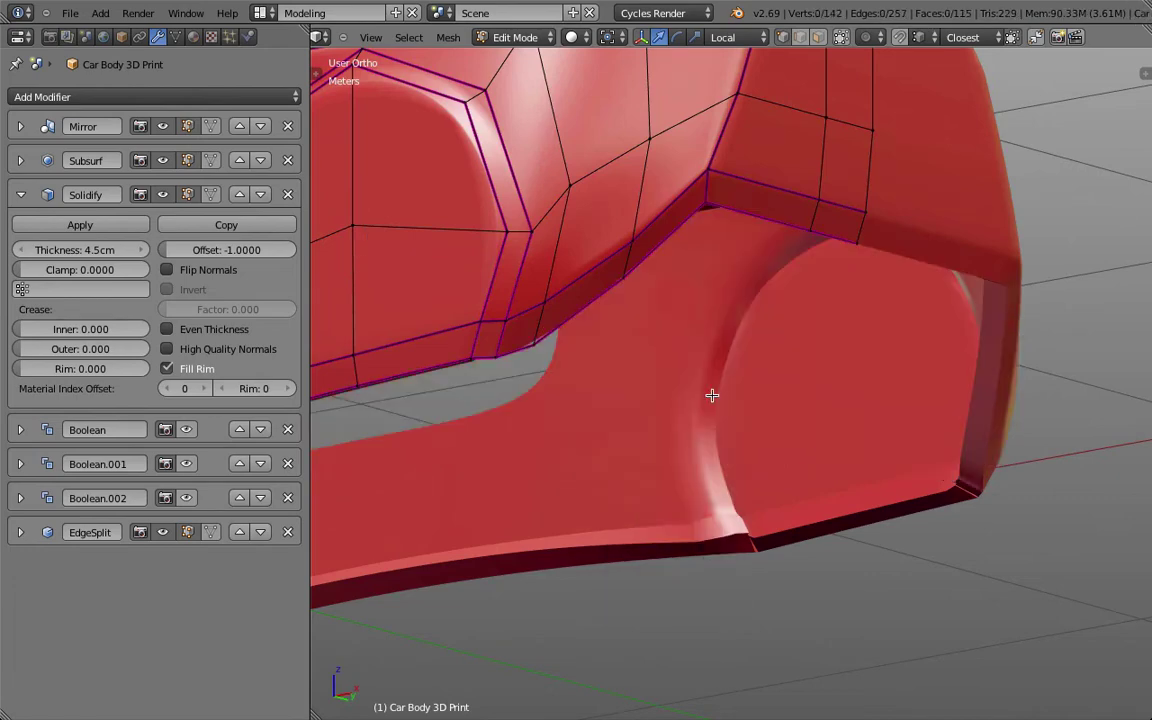
scroll(711, 396, down, 2)
middle_drag(712, 393, 1020, 408)
key(Tab)
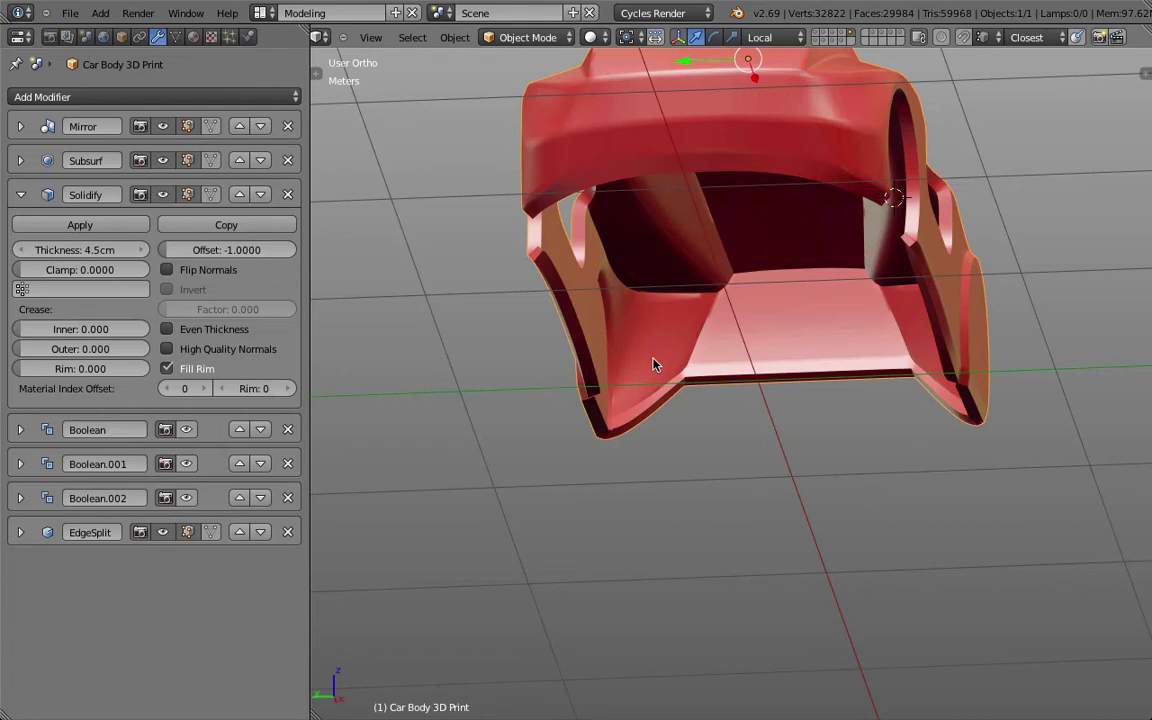
- In Edit Mode from an angled side view, select the lower rear panel's faces
key(KP_1)
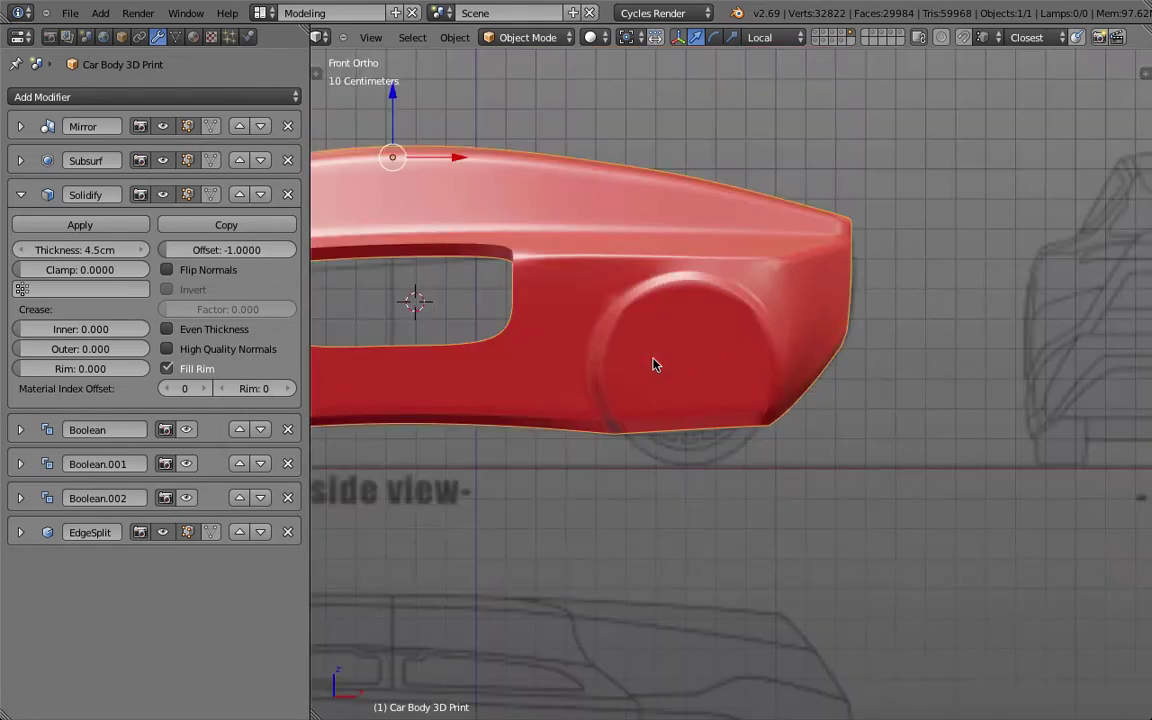
scroll(653, 365, down, 5)
shift+middle_drag(653, 365, 732, 385)
scroll(732, 385, up, 5)
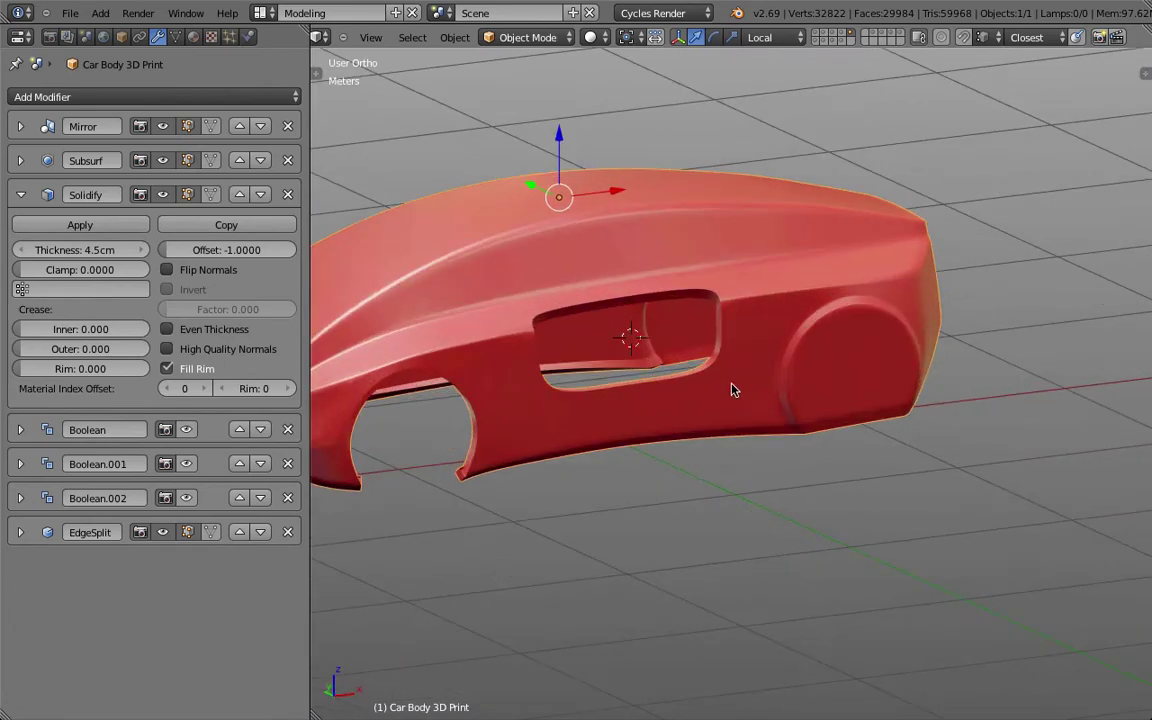
key(Tab)
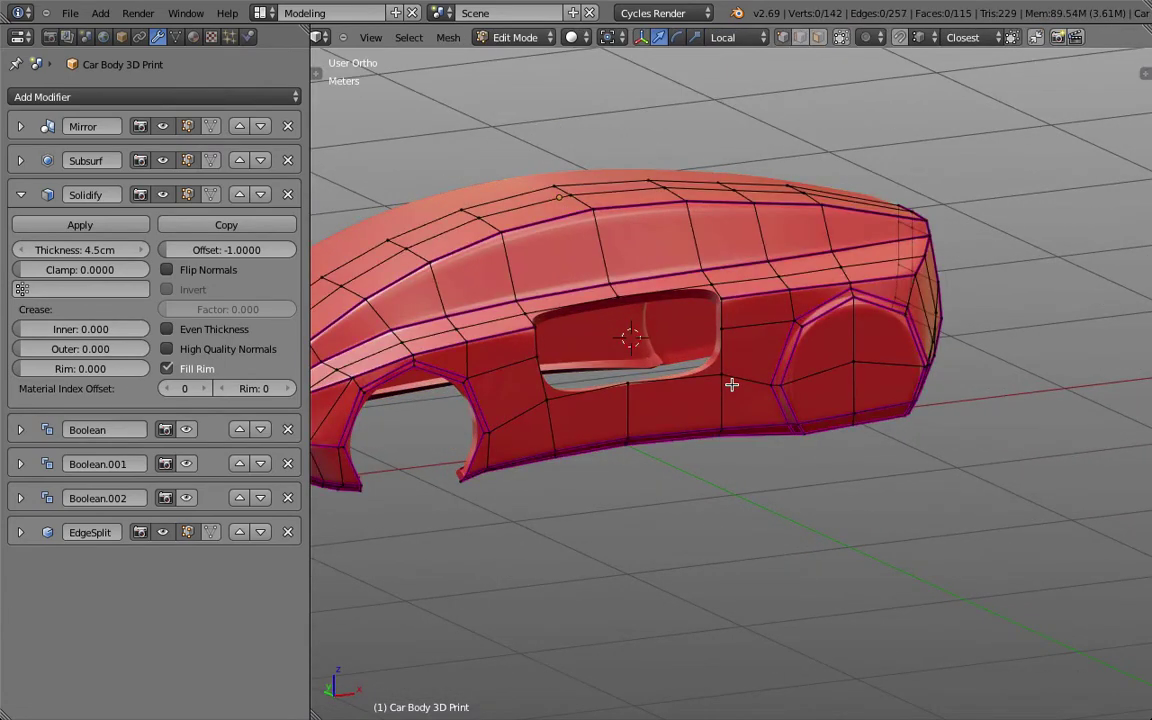
key(ctrl+z)
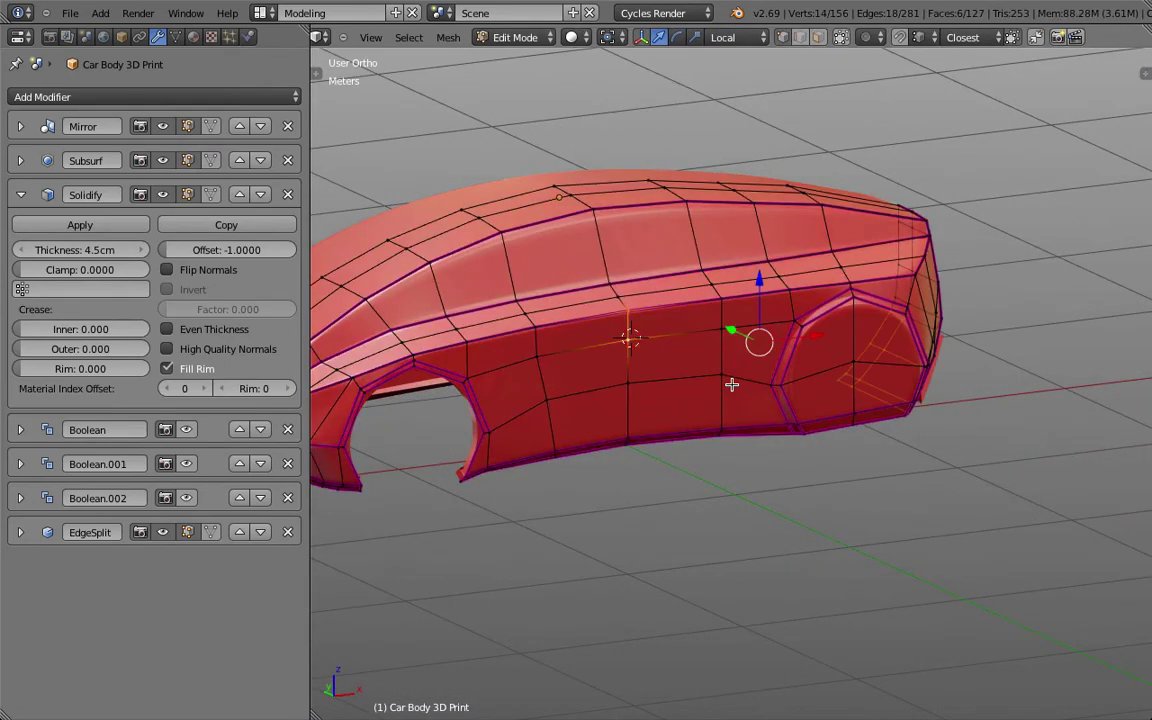
key(ctrl+r)
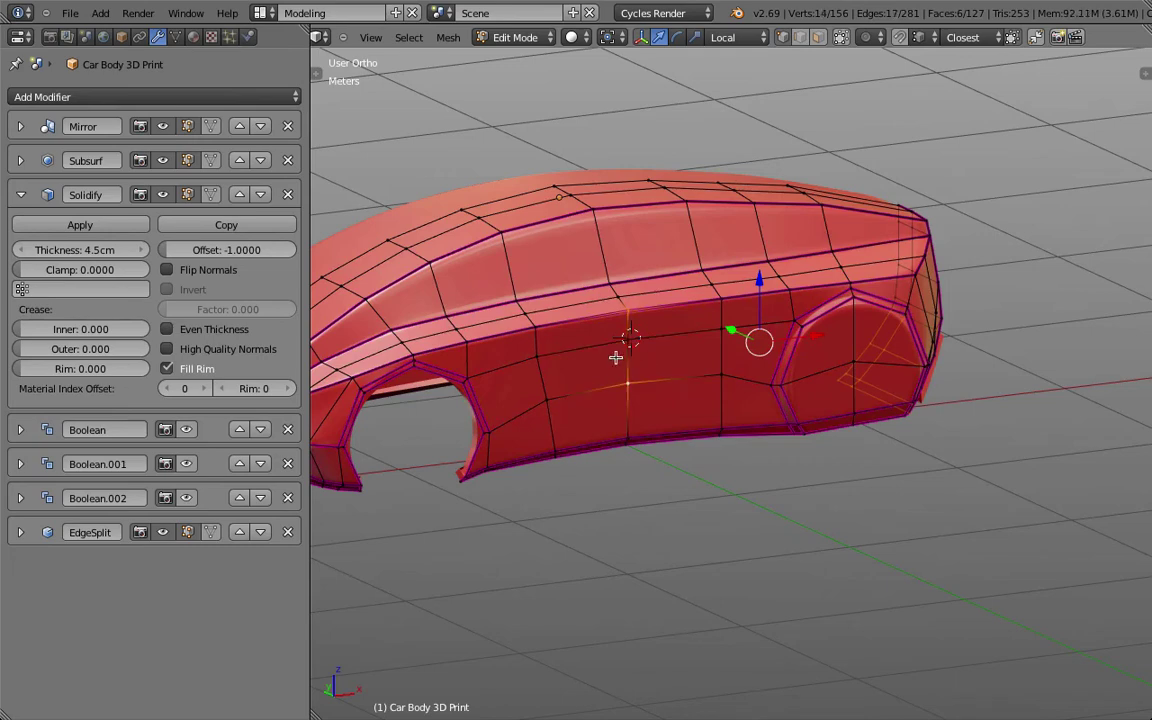
key(ctrl+z)
middle_drag(913, 442, 723, 412)
- Separate the selected faces into Car Body 3D Print.001, then reselect the car body
key(x)
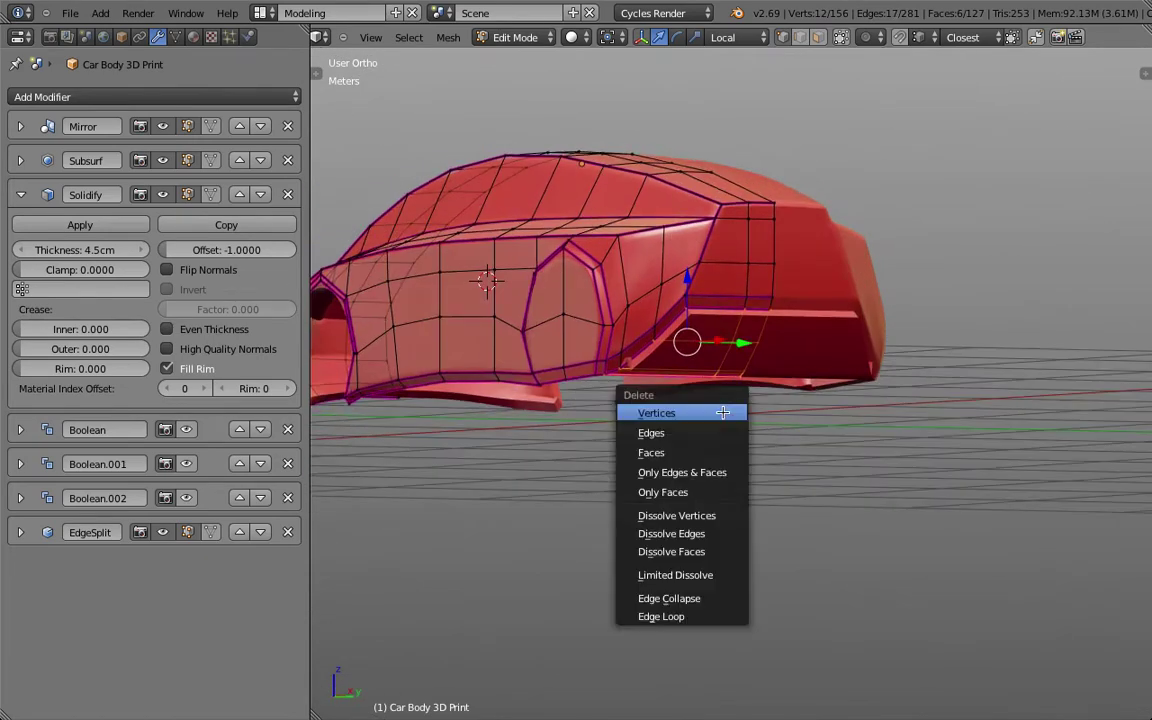
key(p)
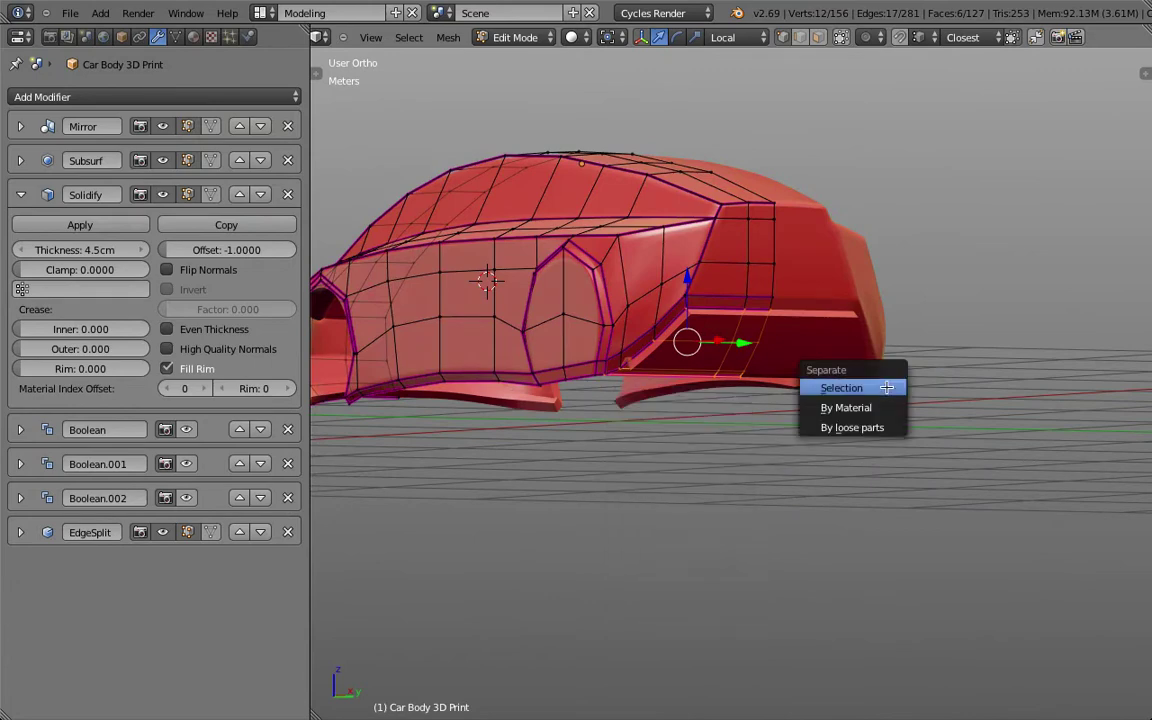
click(832, 460)
key(Tab)
right_click(663, 375)
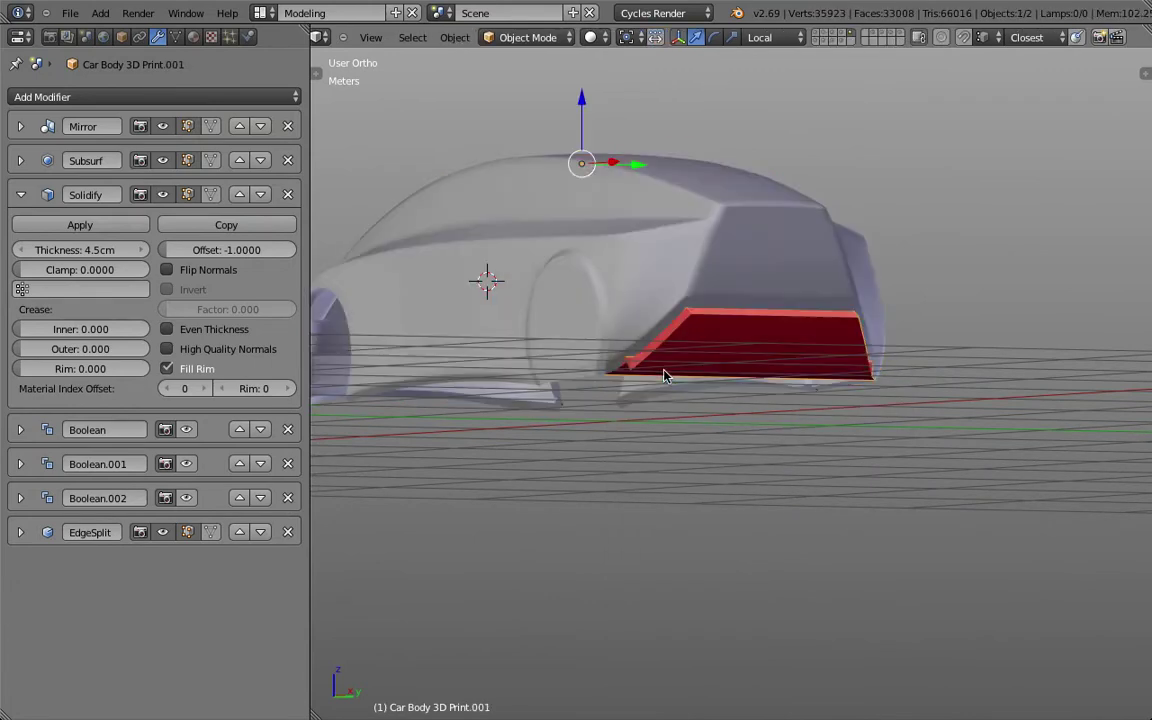
key(x)
click(663, 375)
right_click(661, 315)
middle_drag(661, 315, 352, 346)
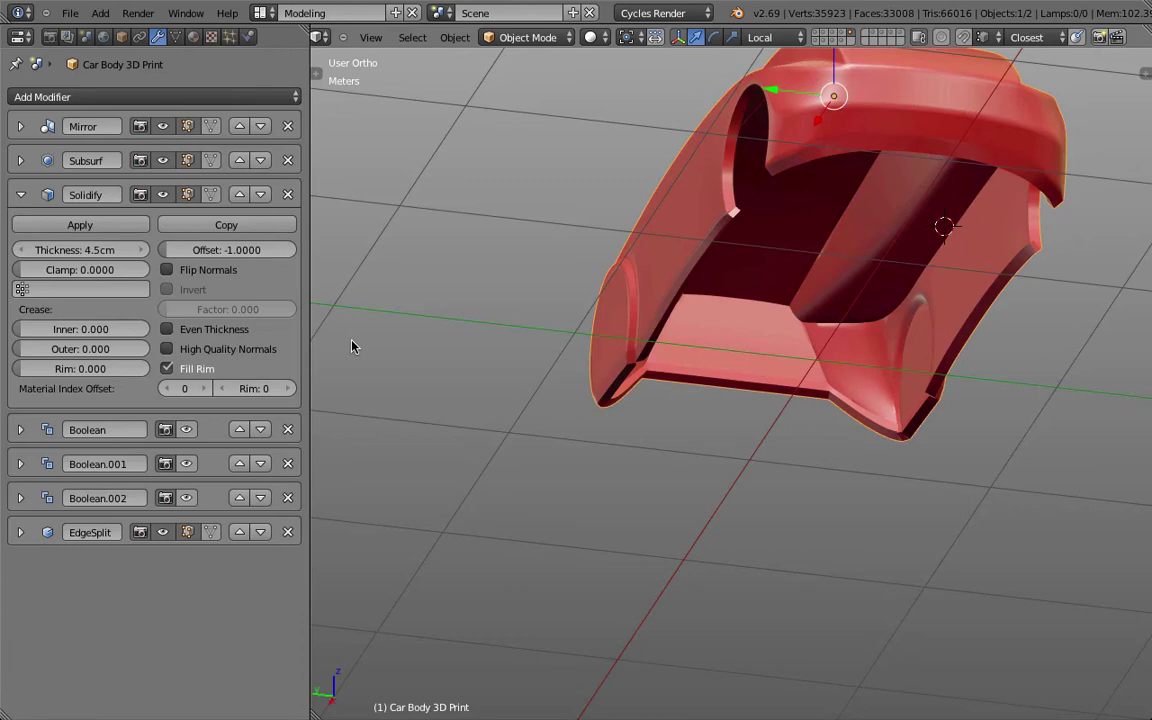
- Clip the front orthographic view to a box around the car's middle with Alt+B and orbit
key(KP_1)
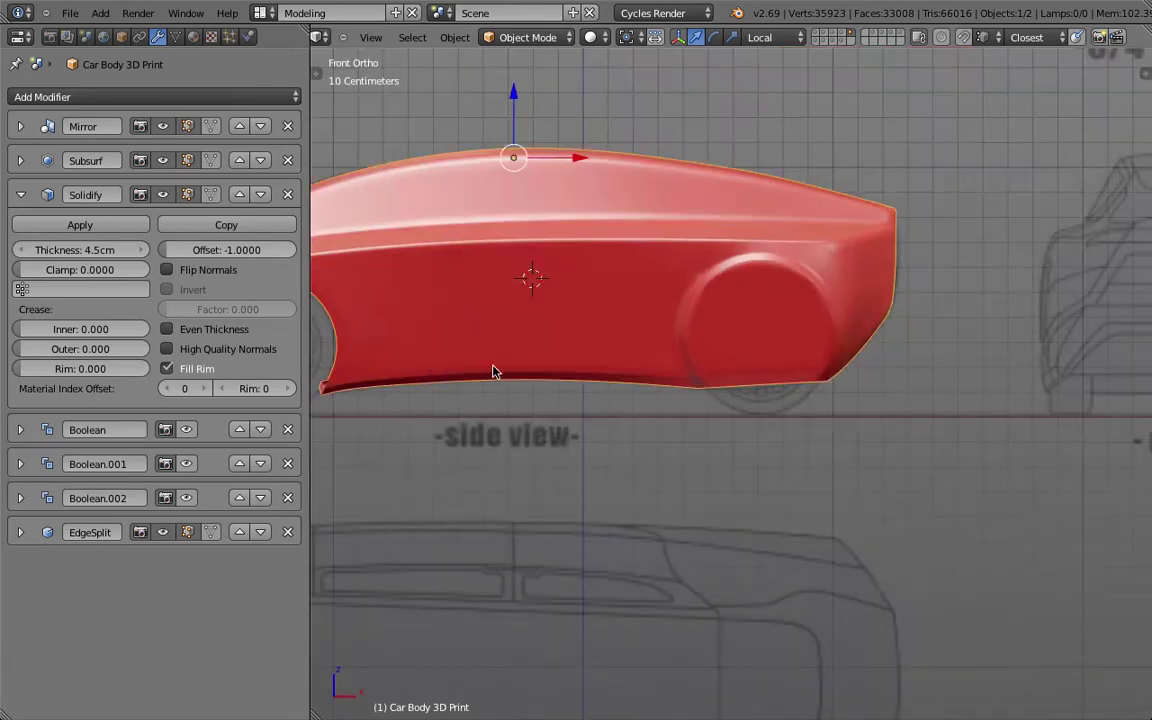
scroll(496, 368, down, 2)
shift+middle_drag(496, 368, 565, 393)
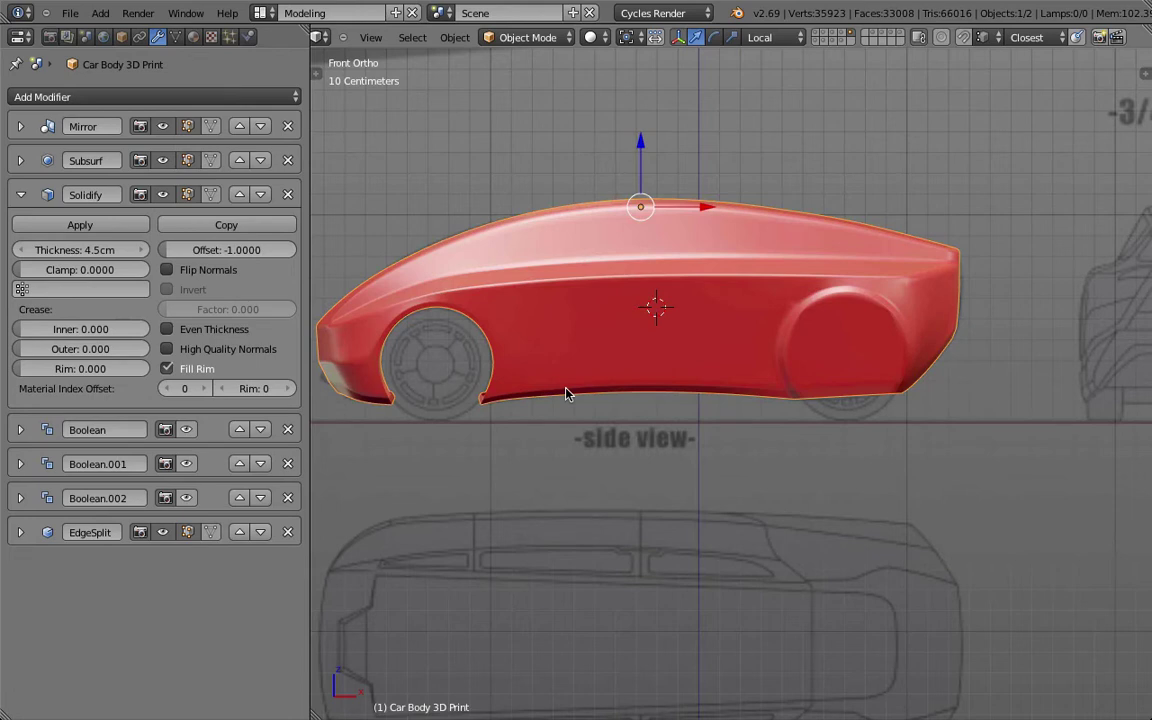
key(alt+b)
mouse_move(578, 134)
mouse_down()
mouse_move(656, 411)
mouse_move(694, 458)
mouse_up()
mouse_move(570, 365)
middle_down()
mouse_move(900, 332)
mouse_move(826, 359)
middle_up()
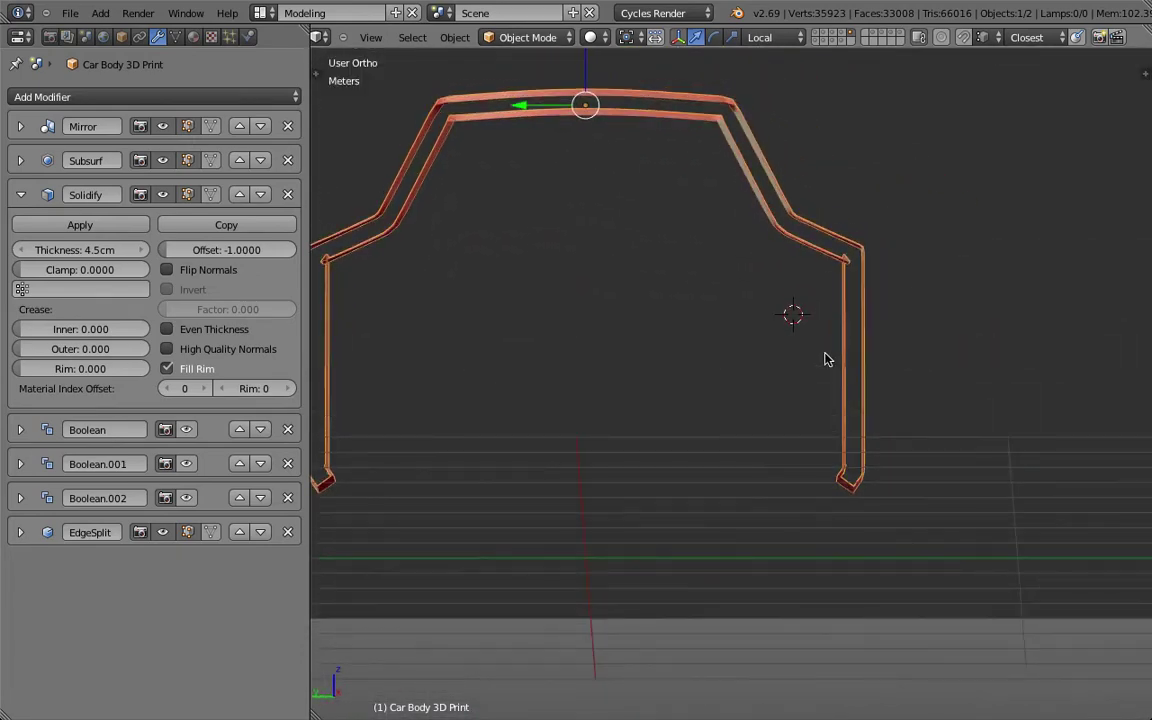
key(KP_3)
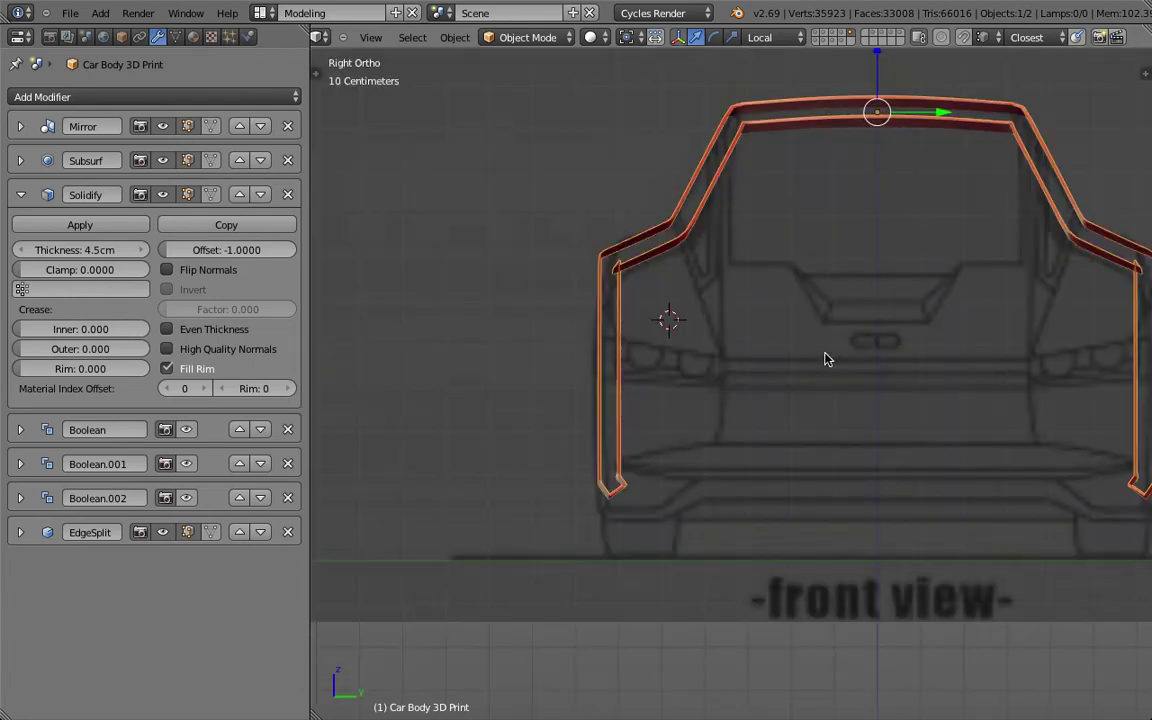
ctrl+scroll(829, 353, down, 5)
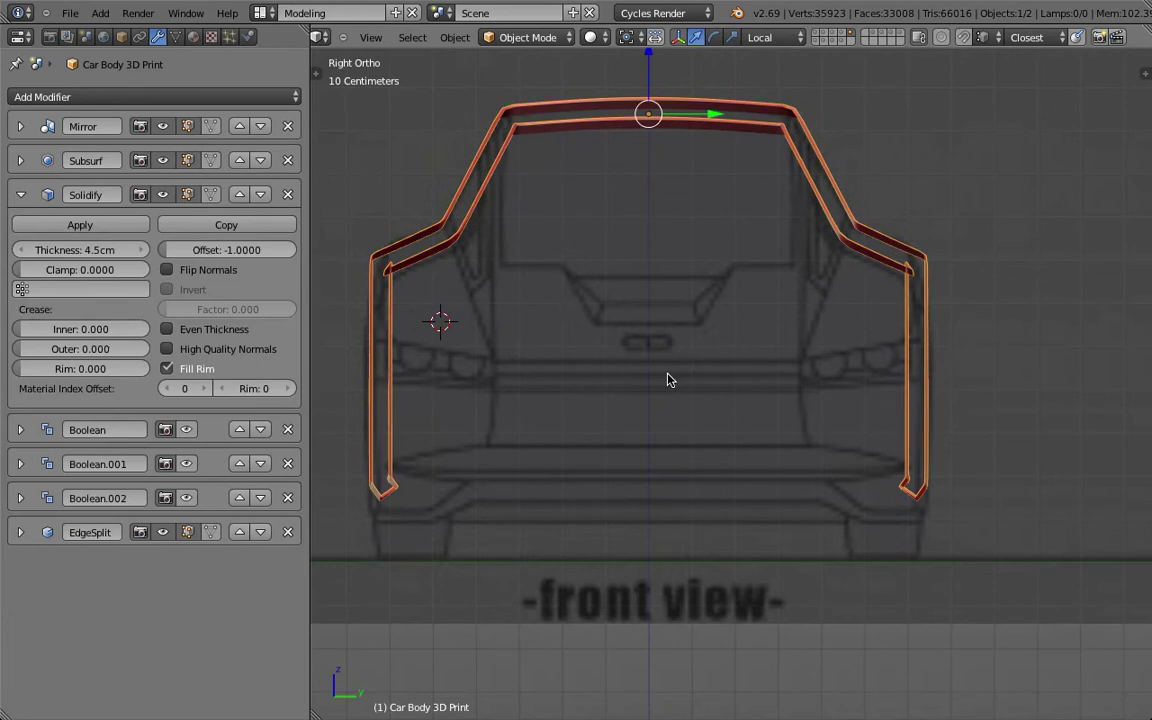
scroll(787, 375, up, 8)
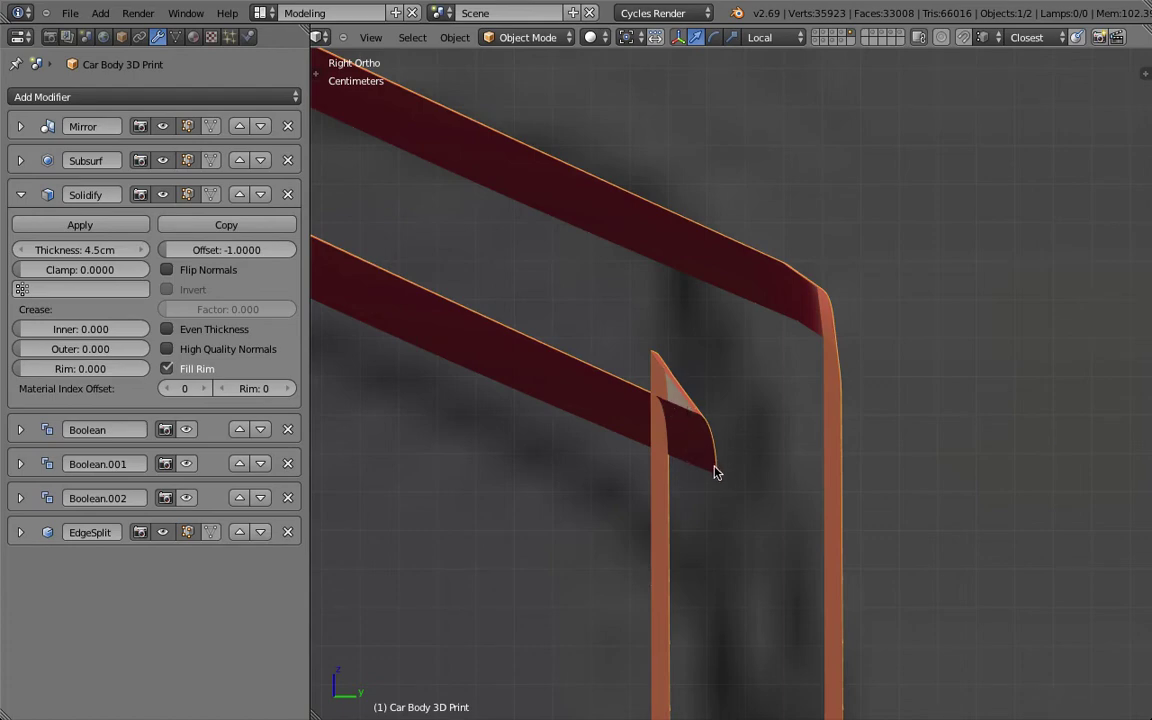
scroll(716, 472, down, 4)
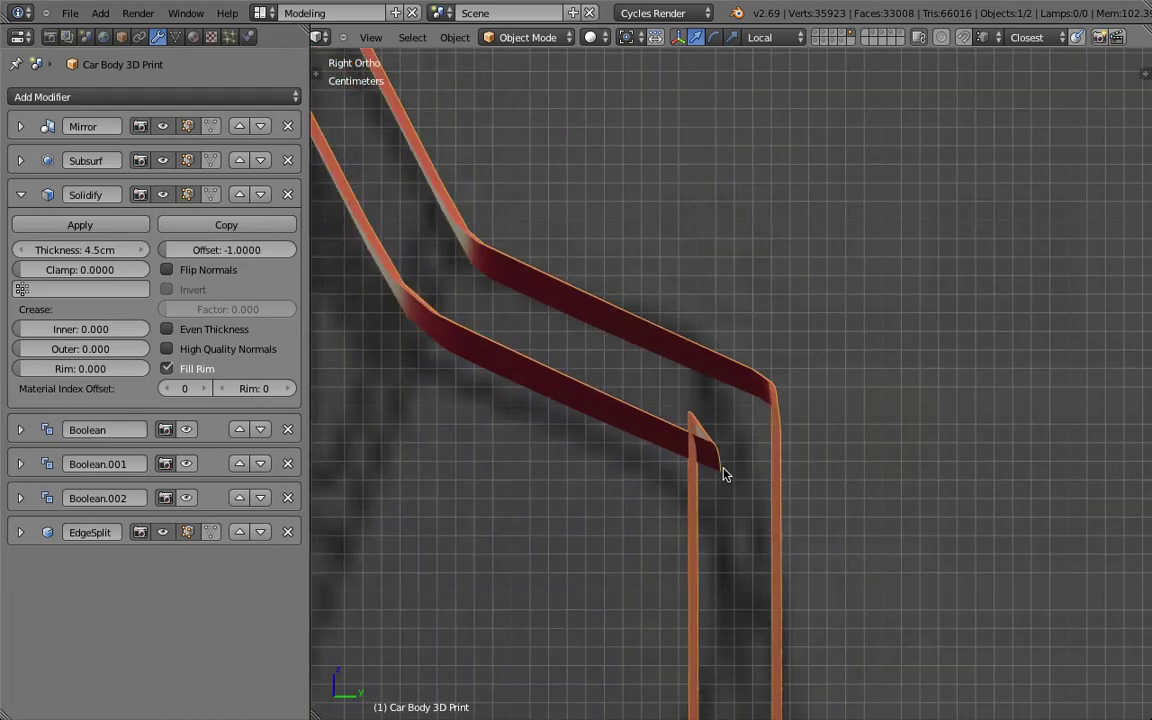
scroll(725, 474, down, 3)
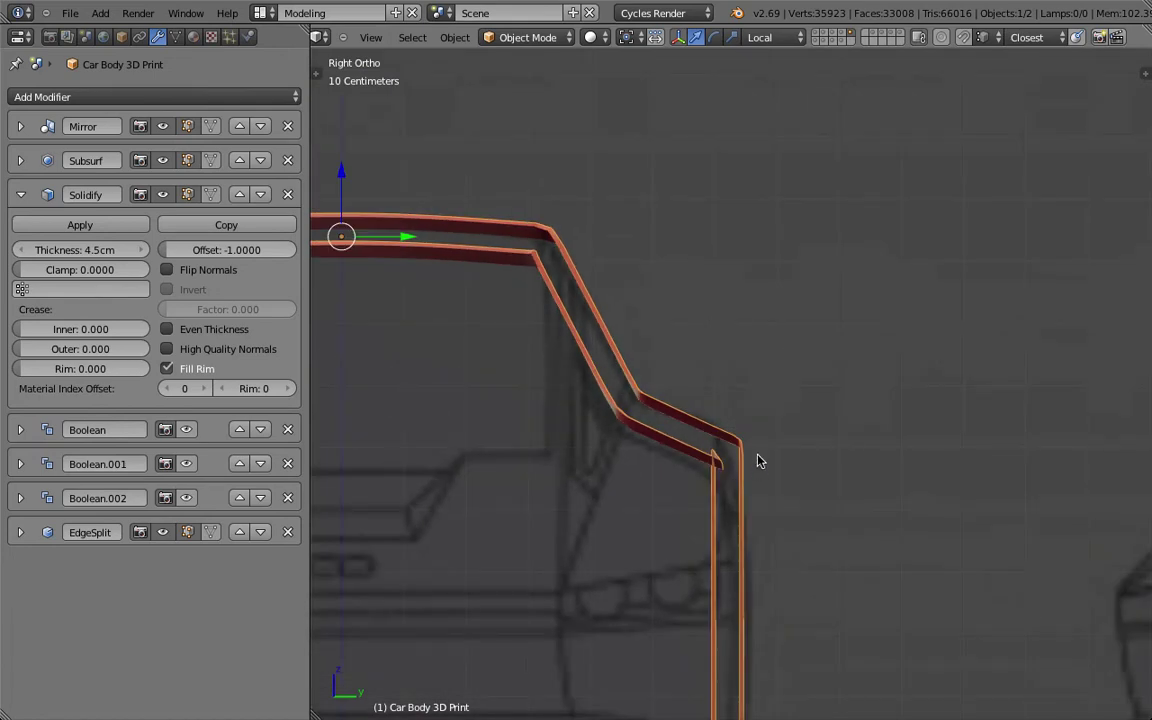
click(211, 252)
text(1)
key(Return)
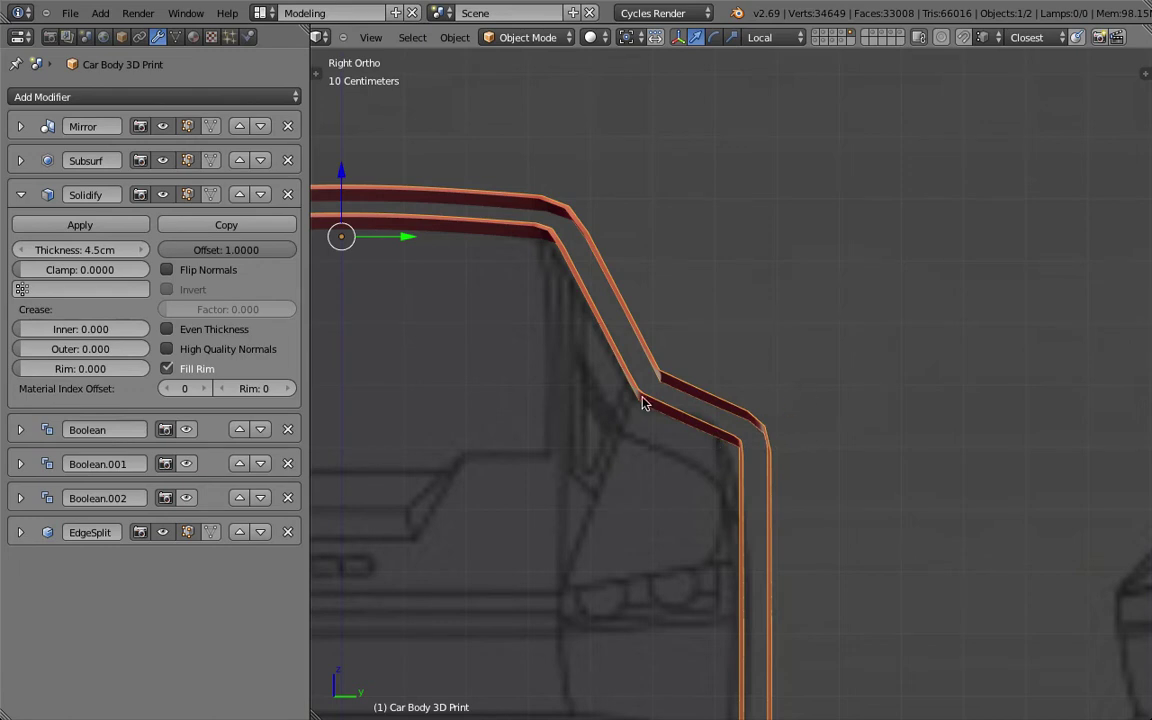
click(223, 250)
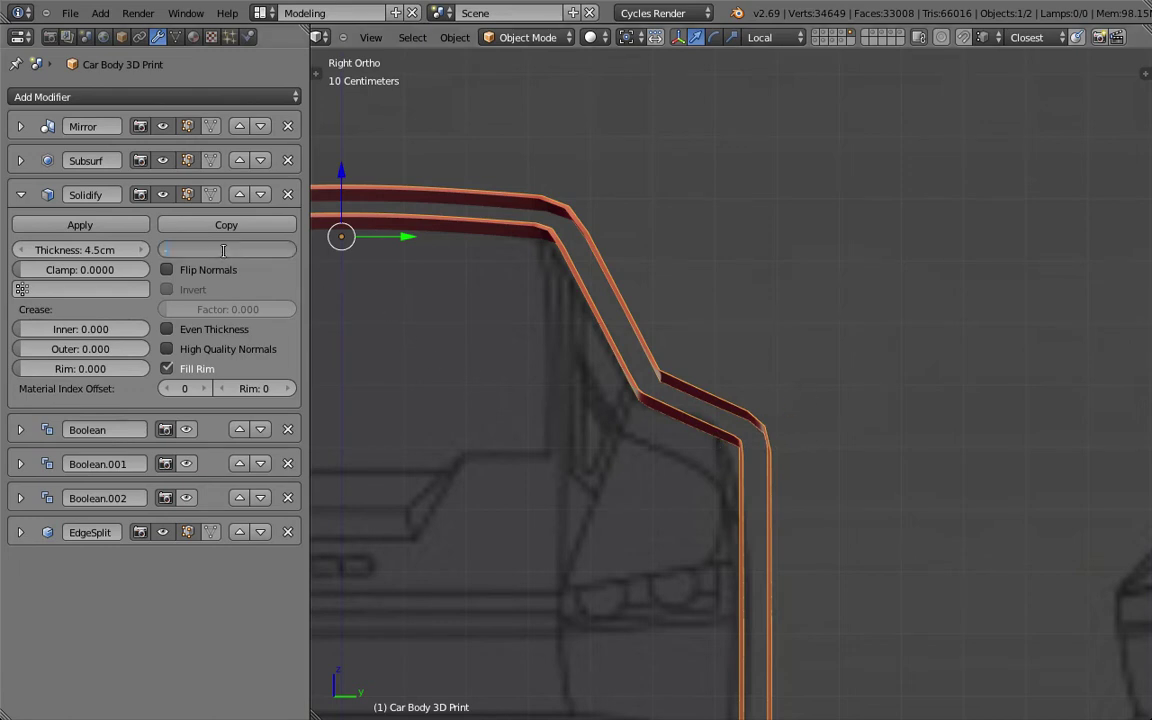
key(Return)
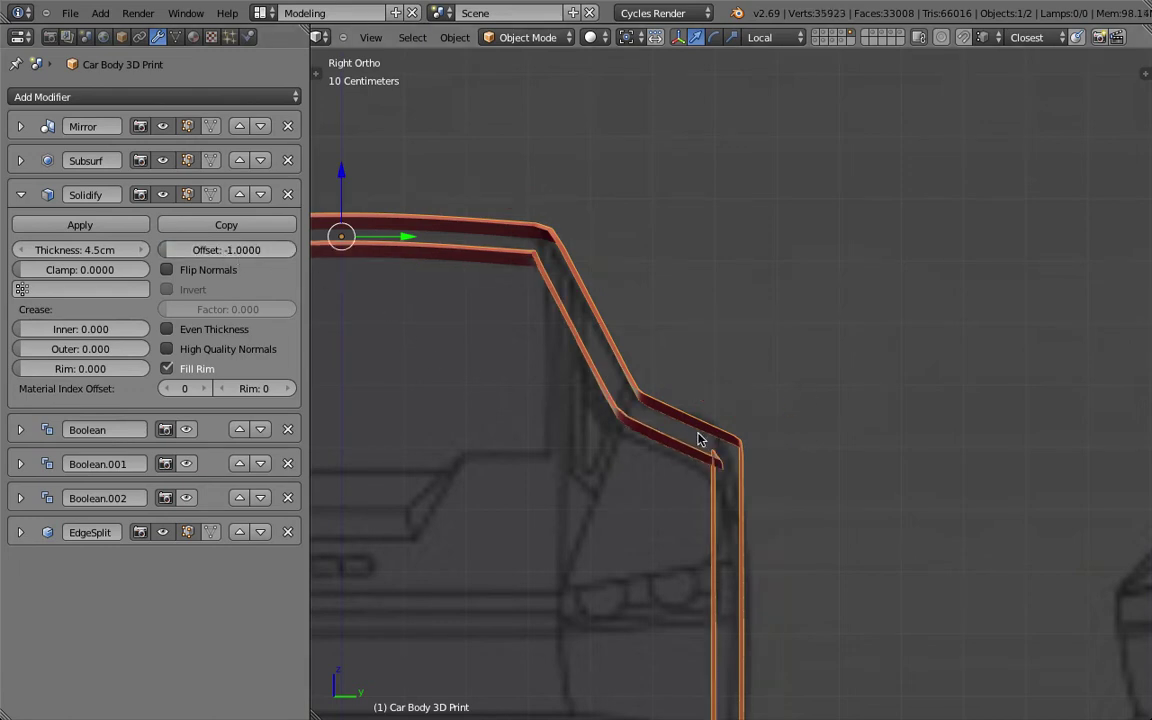
scroll(705, 452, down, 4)
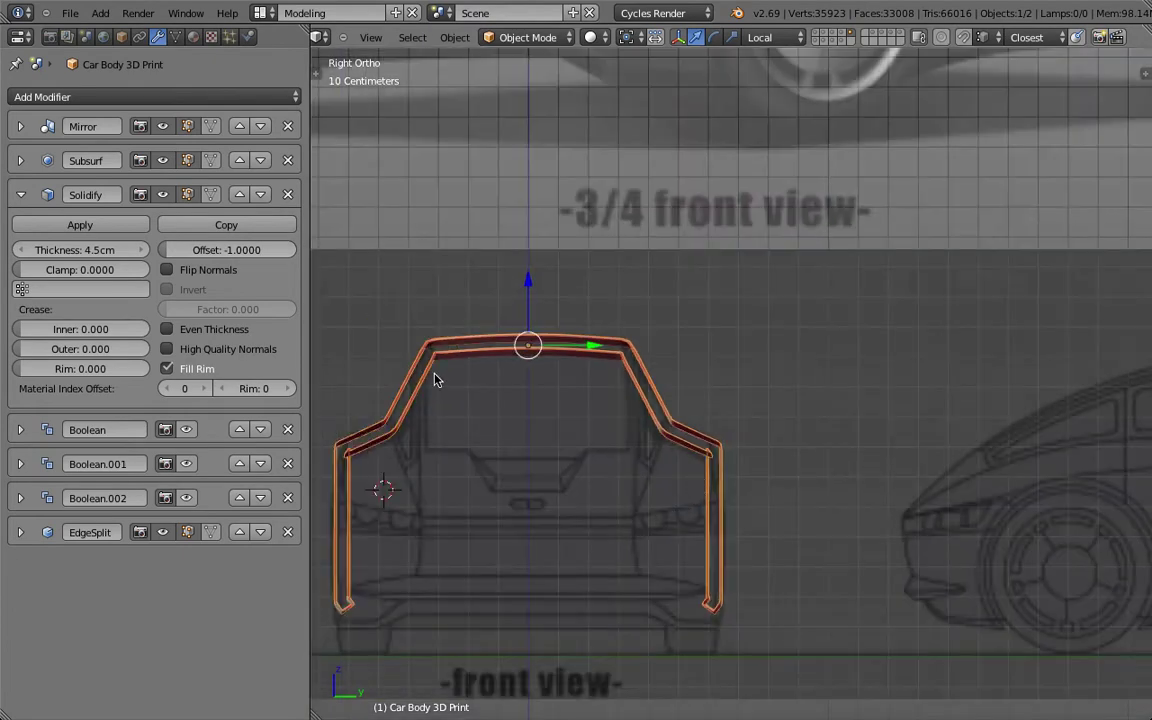
- Toggle the Subsurf viewport display to compare the raw and smoothed shell
click(161, 161)
click(161, 161)
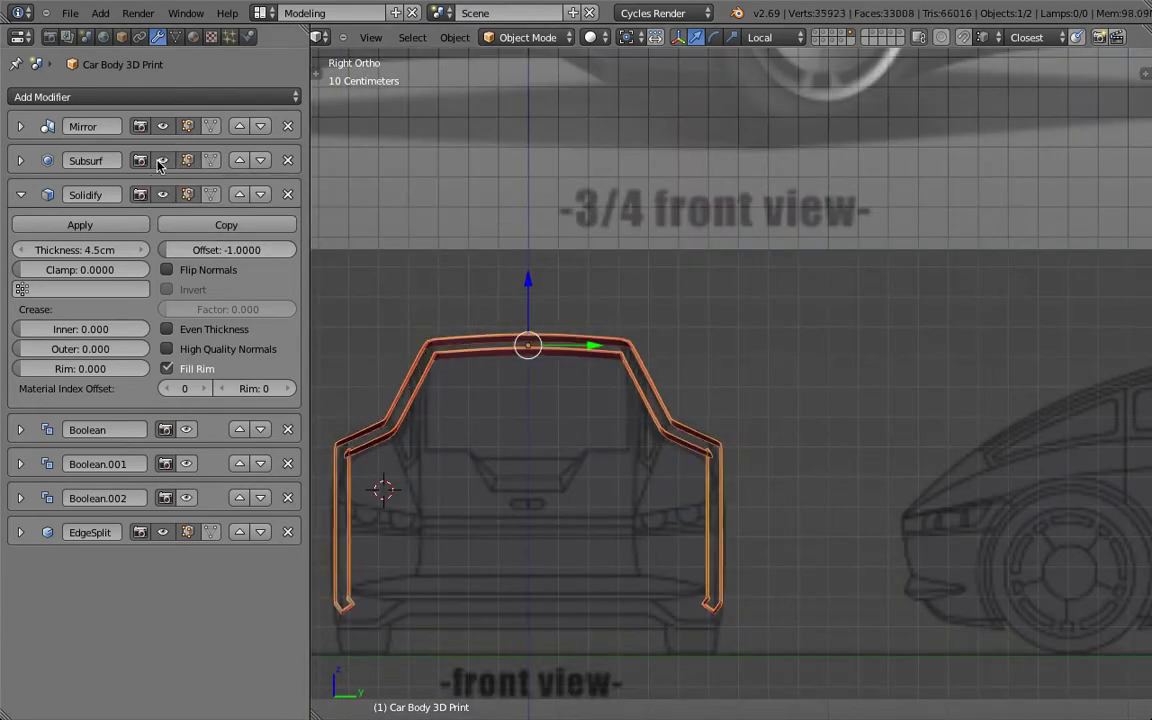
click(158, 166)
click(158, 166)
click(158, 163)
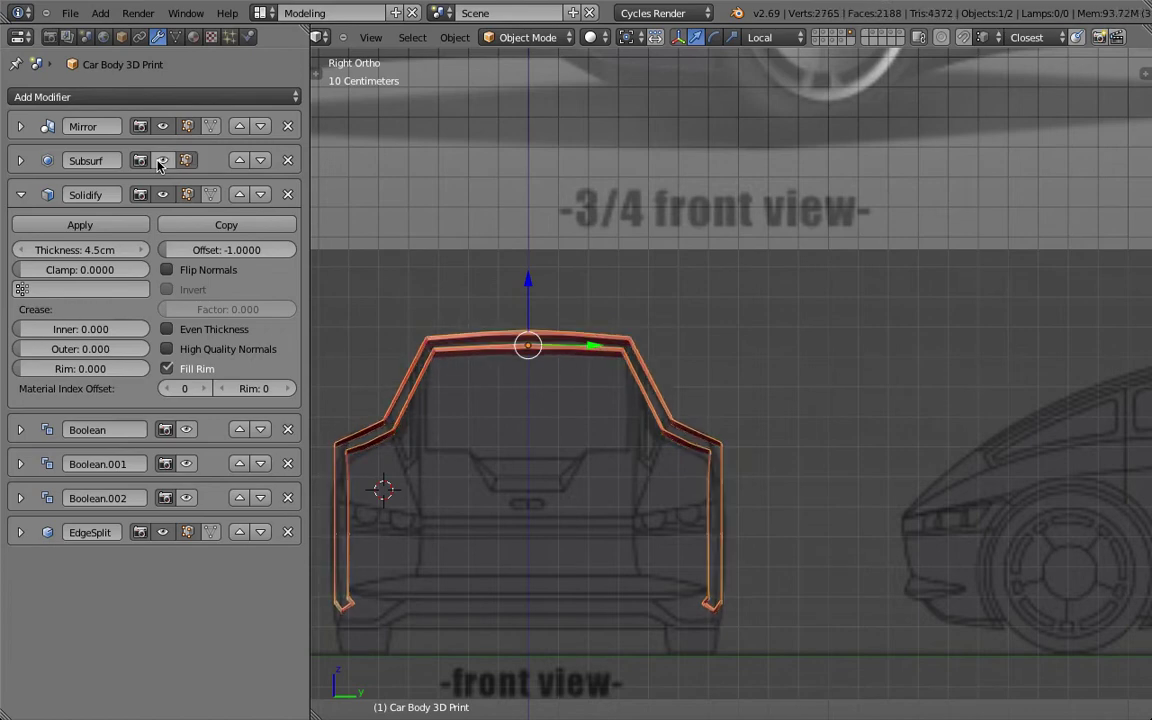
scroll(670, 346, up, 6)
scroll(640, 344, down, 3)
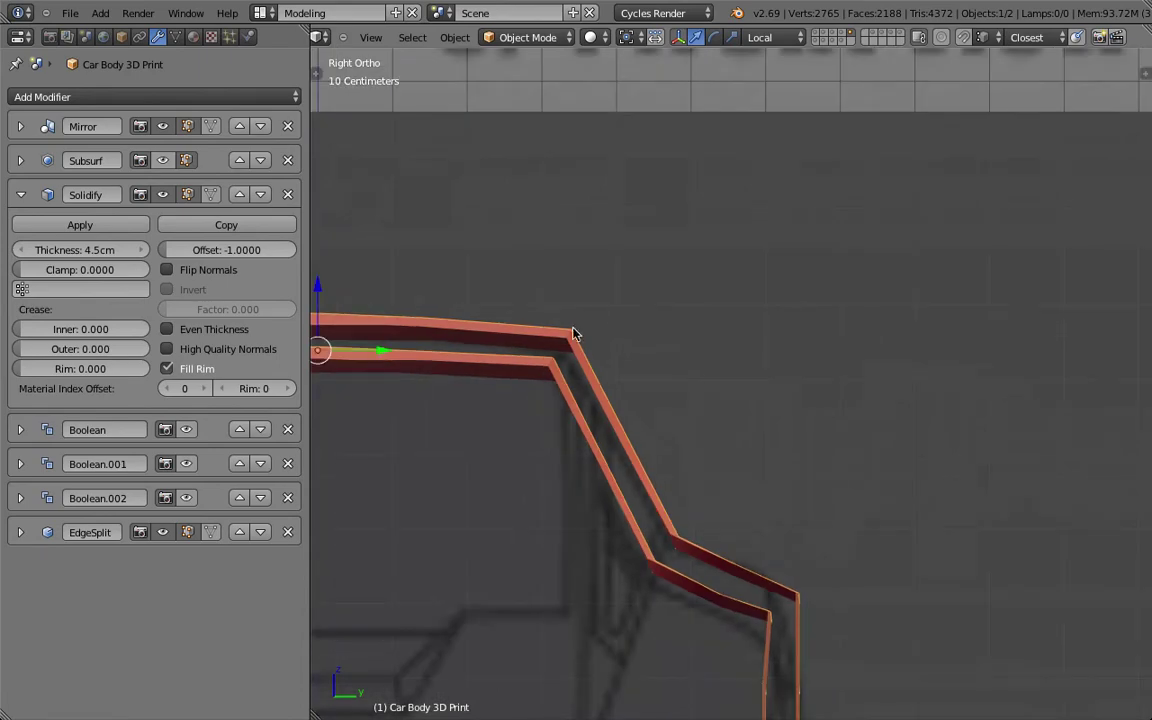
scroll(761, 419, up, 6)
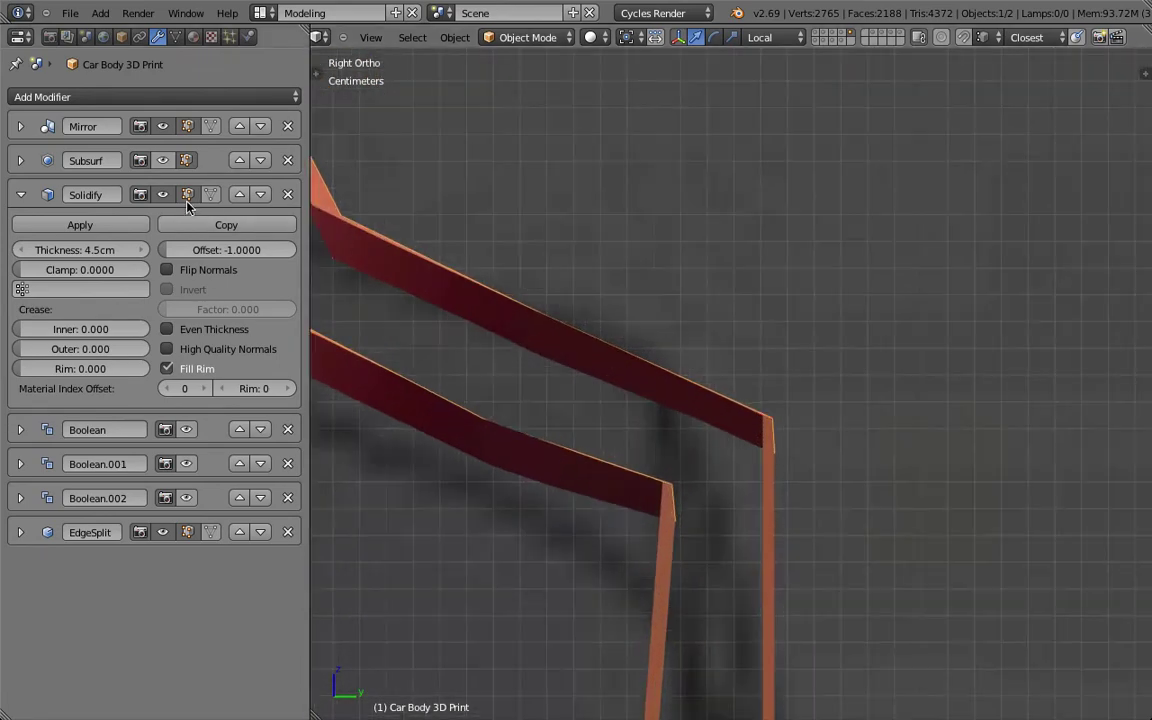
- Move Solidify above Subsurf, re-enable smoothing, and orbit to check the 4.5cm shell
click(239, 194)
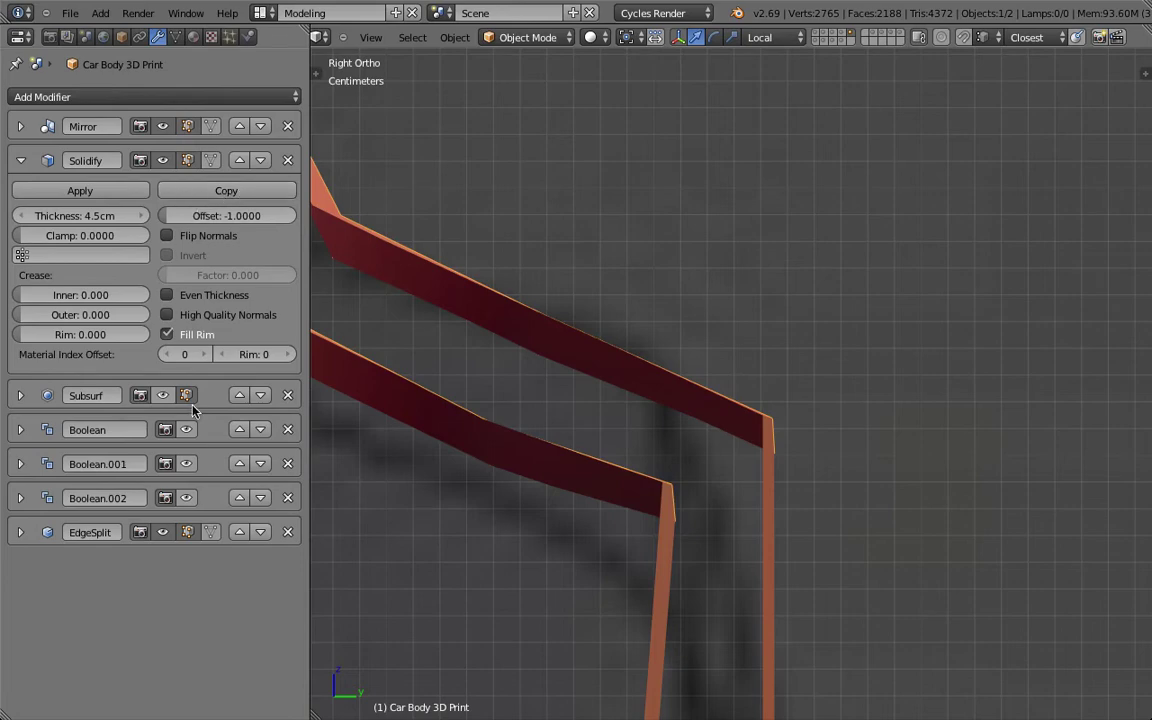
click(162, 395)
scroll(637, 357, down, 4)
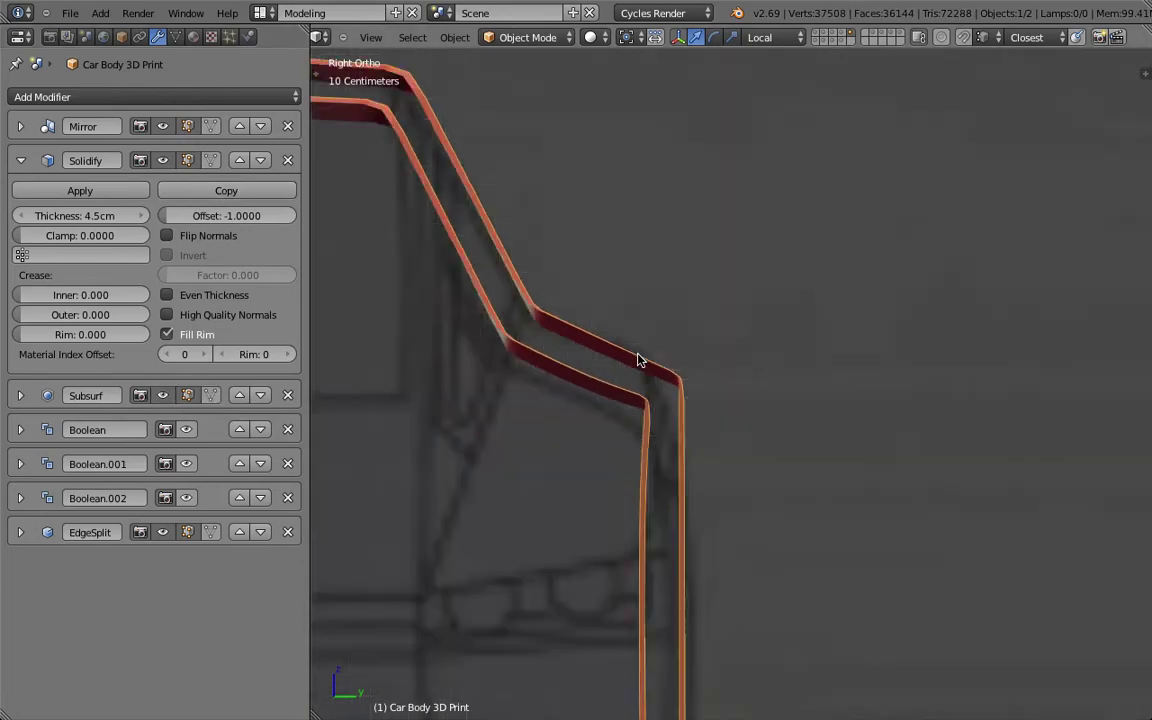
scroll(634, 364, up, 3)
scroll(634, 364, up, 4)
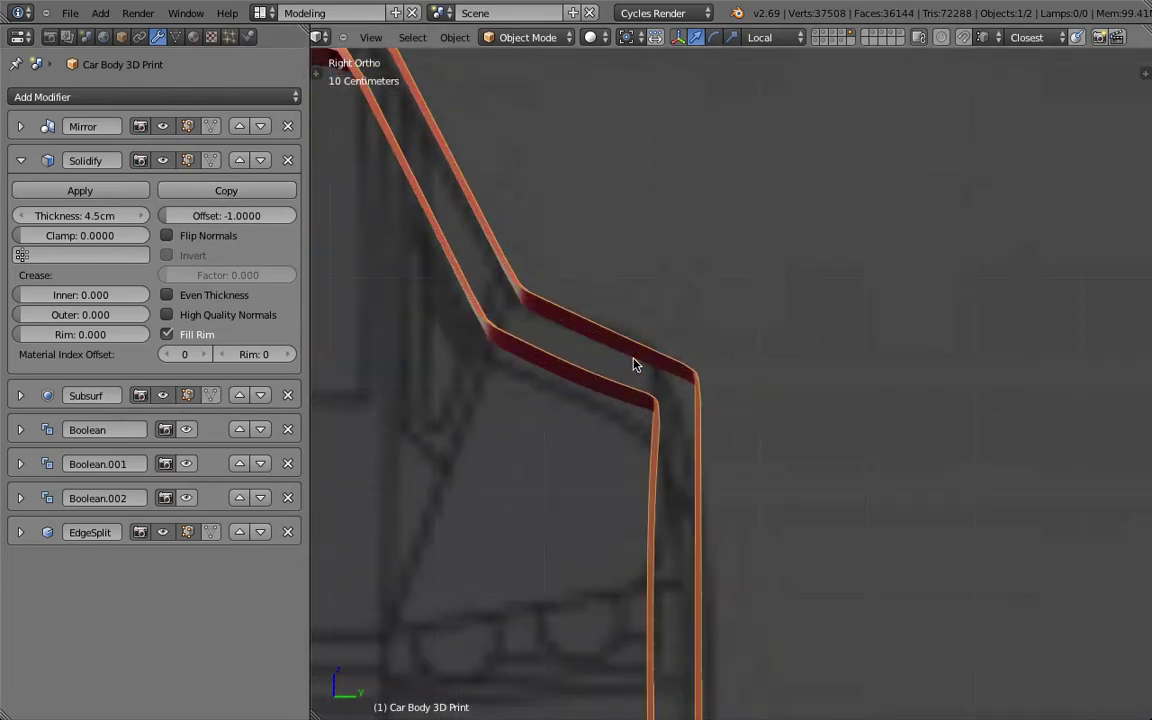
scroll(634, 364, down, 5)
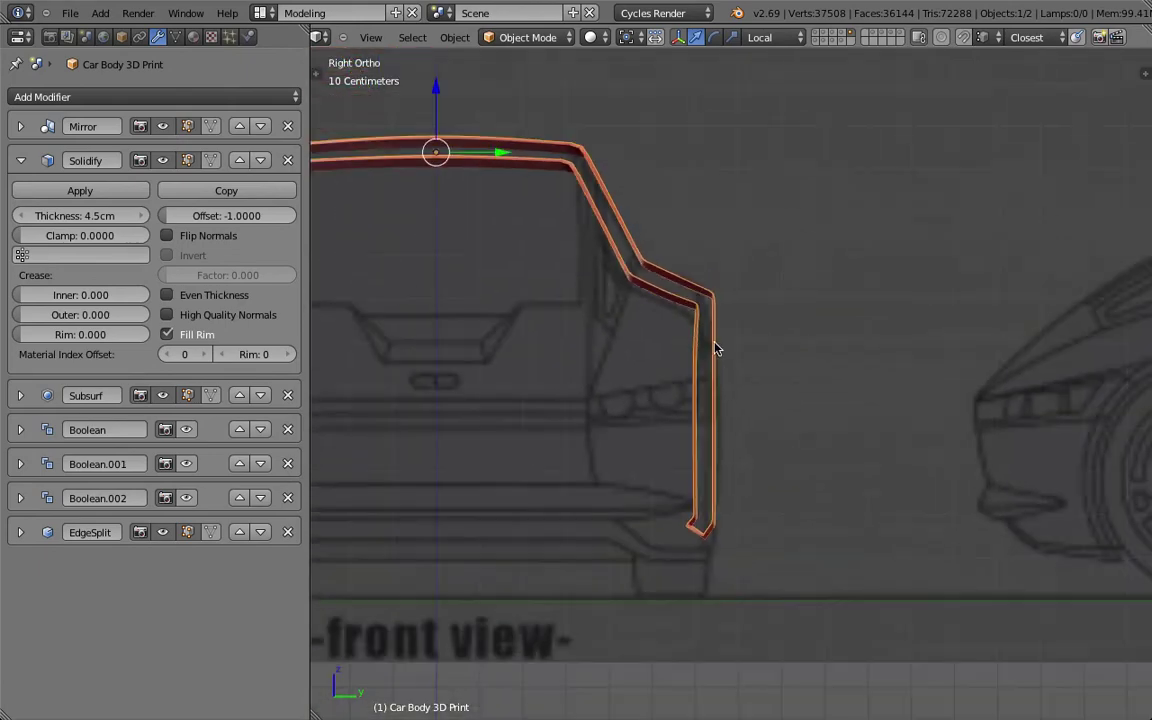
mouse_move(712, 342)
middle_down()
mouse_move(762, 350)
mouse_move(761, 329)
middle_up()
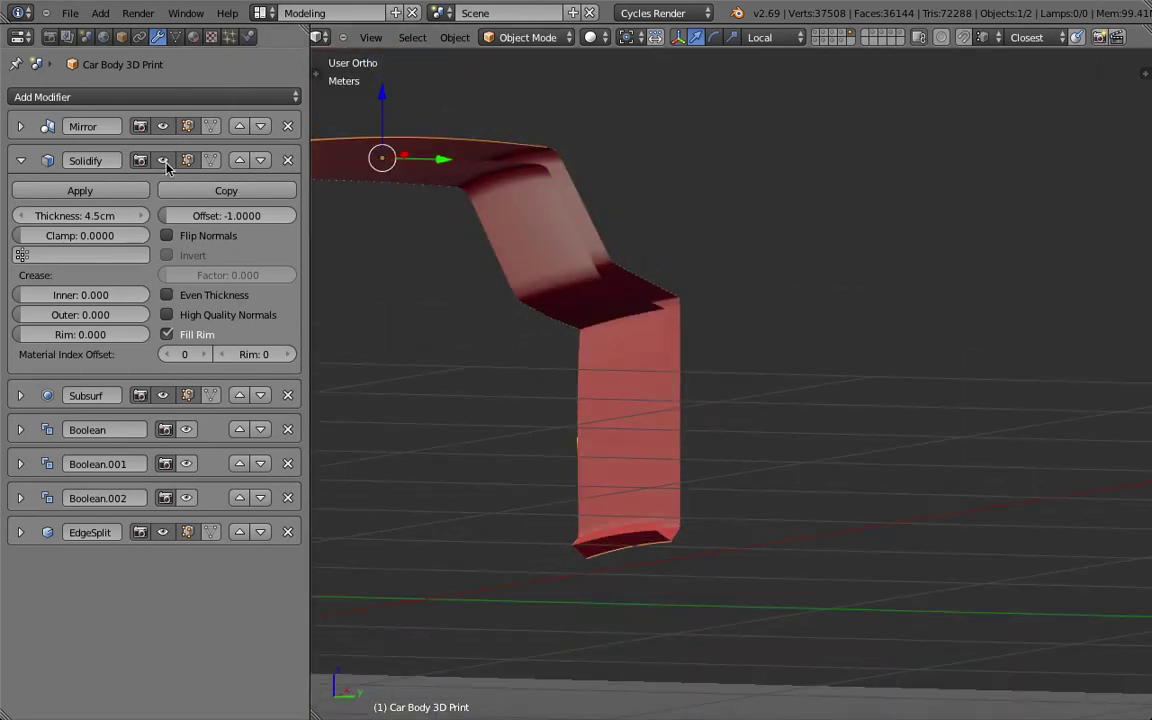
click(163, 395)
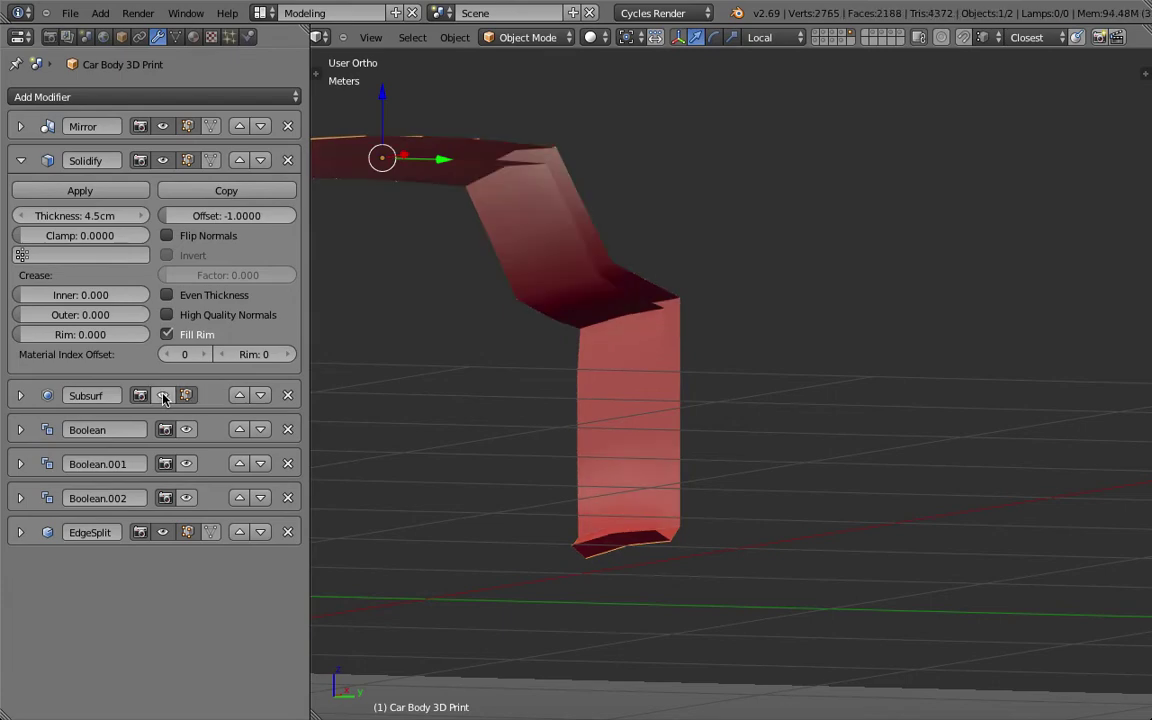
click(163, 395)
middle_drag(476, 334, 545, 344)
key(KP_1)
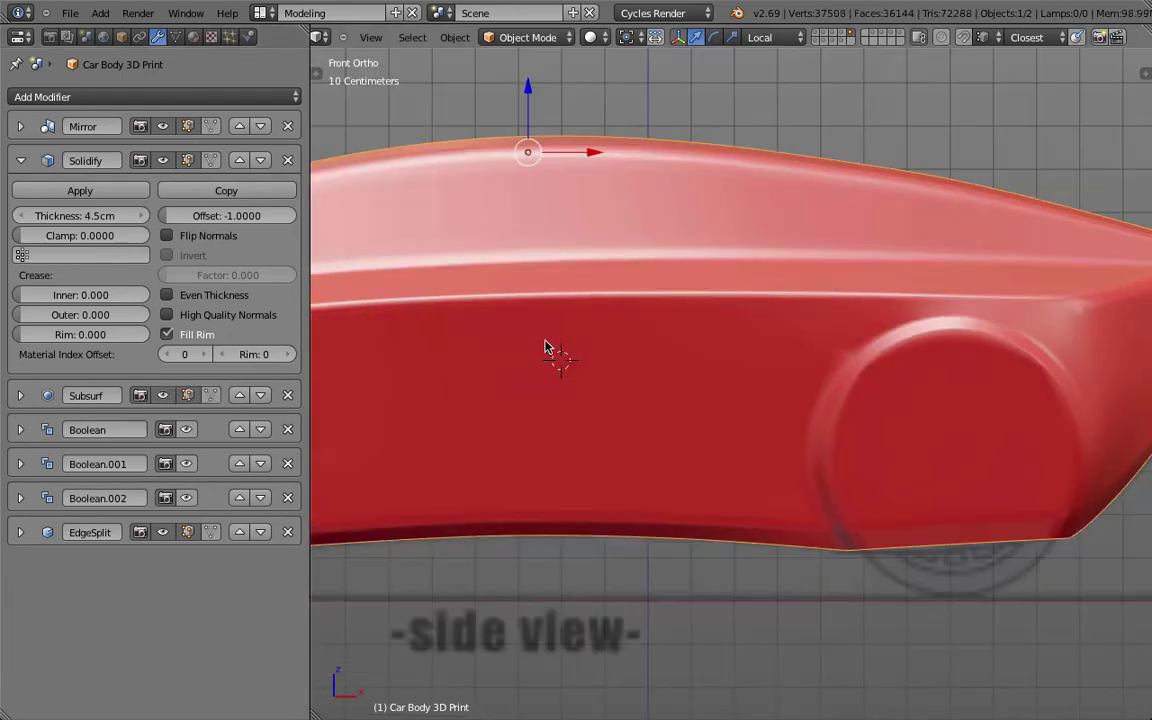
key(b)
drag(929, 114, 1120, 406)
middle_drag(905, 393, 887, 342)
scroll(887, 338, up, 4)
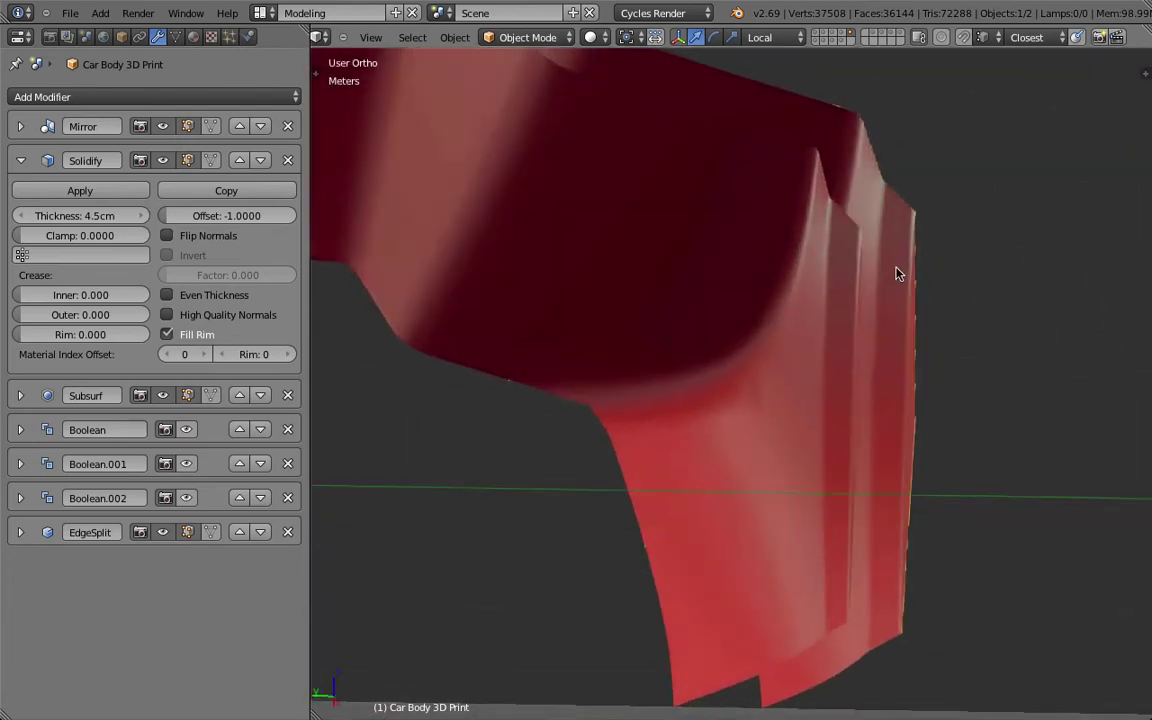
middle_drag(899, 270, 751, 344)
key(KP_1)
key(Tab)
scroll(694, 309, down, 5)
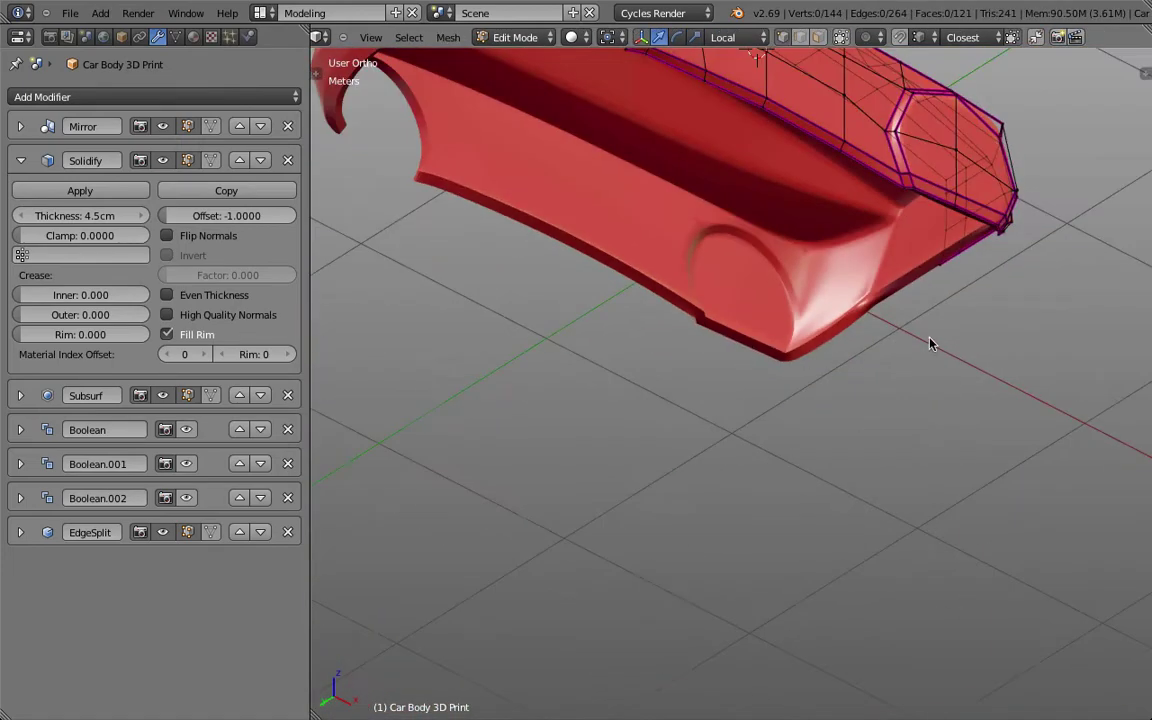
key(Tab)
scroll(930, 344, up, 5)
middle_drag(930, 344, 525, 380)
key(Tab)
middle_drag(784, 393, 558, 435)
scroll(869, 407, down, 5)
key(Tab)
key(Tab)
key(Tab)
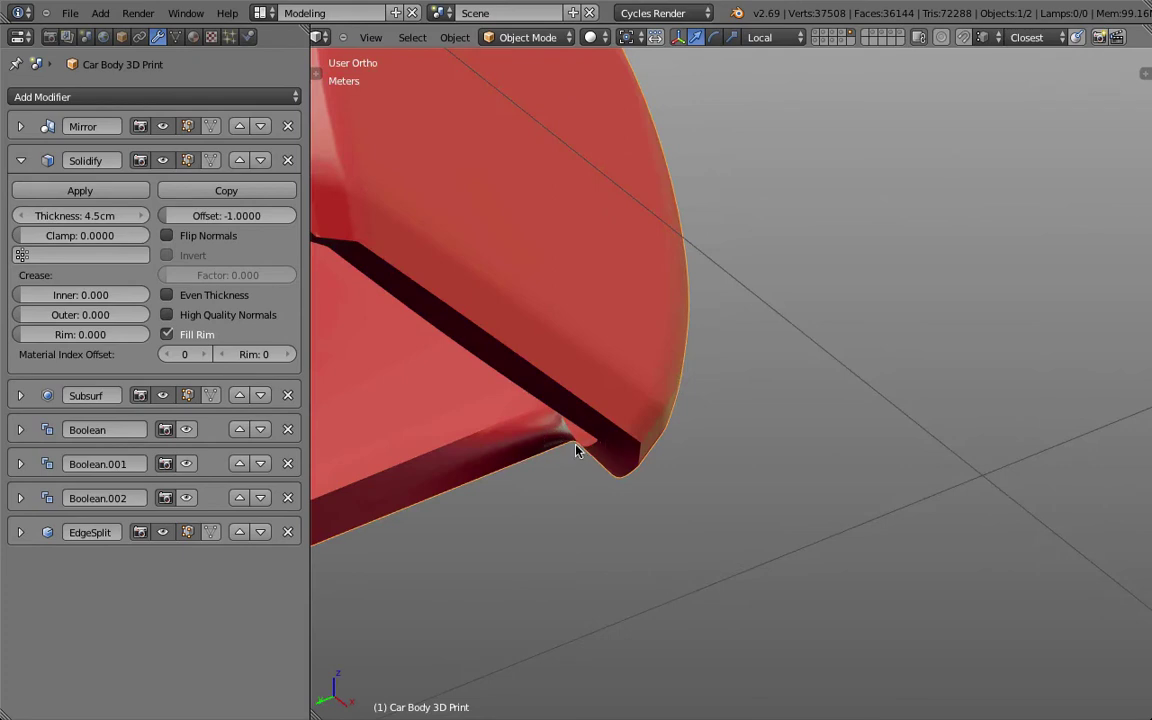
middle_drag(575, 450, 545, 530)
key(KP_1)
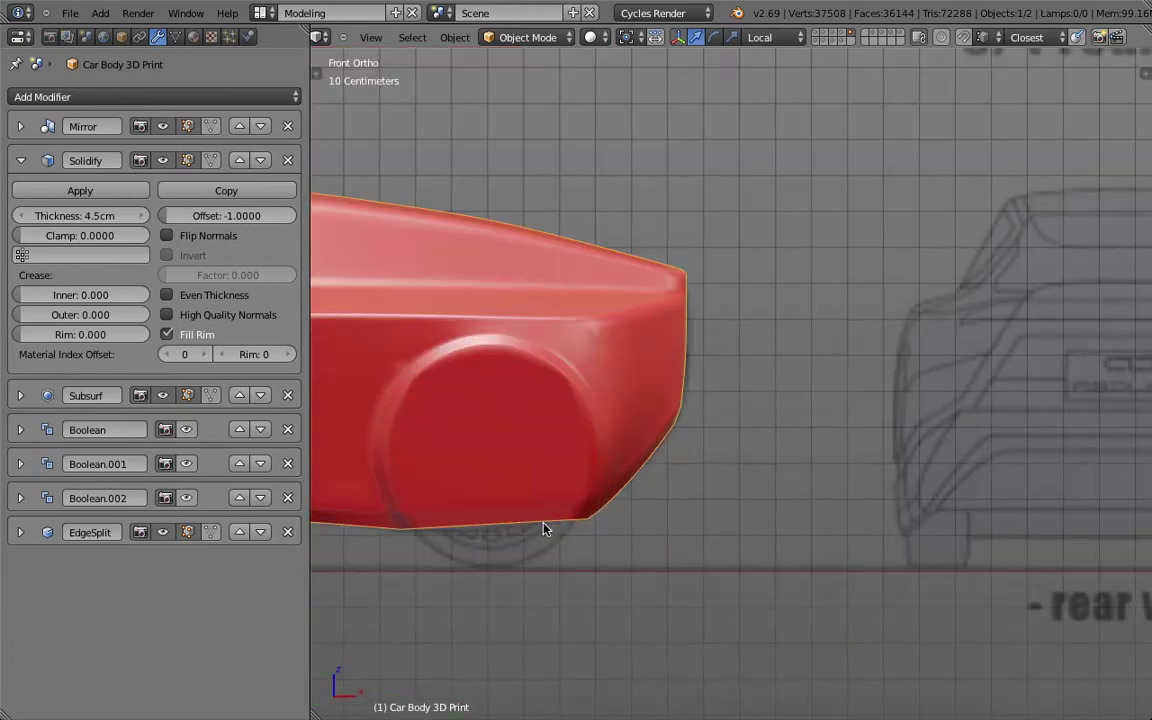
mouse_move(419, 561)
shift+middle_down()
mouse_move(866, 515)
mouse_move(589, 504)
mouse_move(689, 501)
mouse_move(581, 486)
mouse_move(587, 548)
mouse_move(661, 496)
mouse_move(830, 450)
mouse_move(926, 440)
mouse_move(805, 463)
shift+middle_up()
key(z)
key(KP_1)
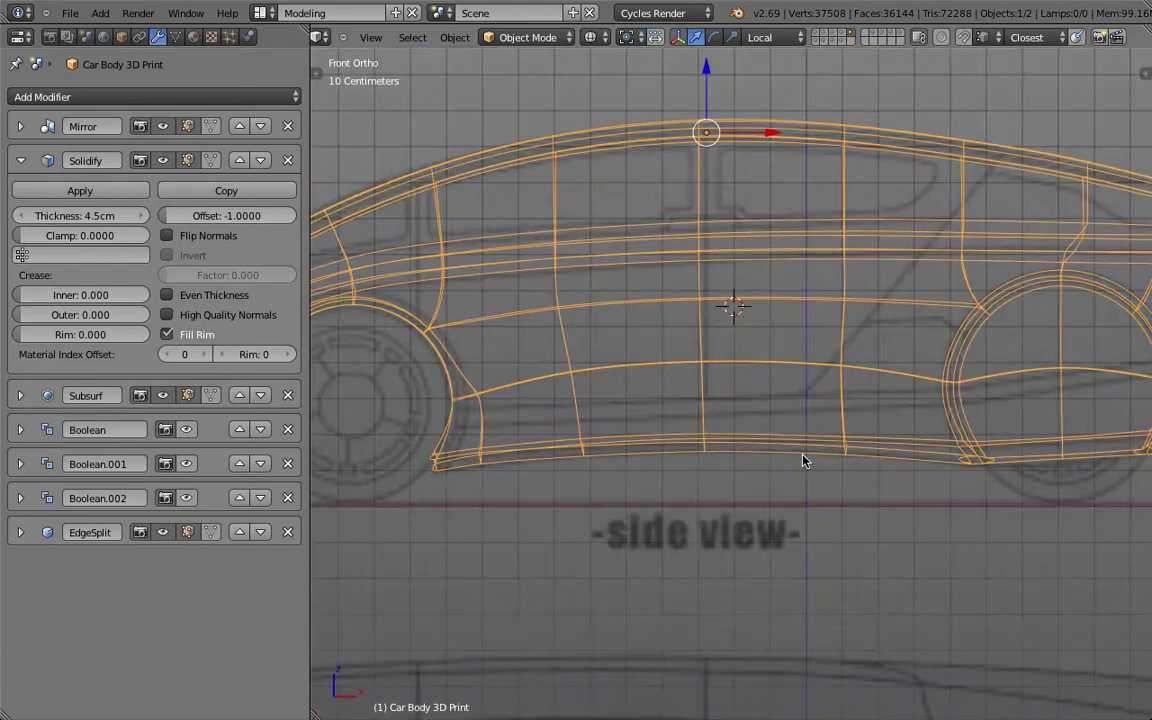
key(KP_3)
key(z)
shift+middle_drag(843, 441, 600, 460)
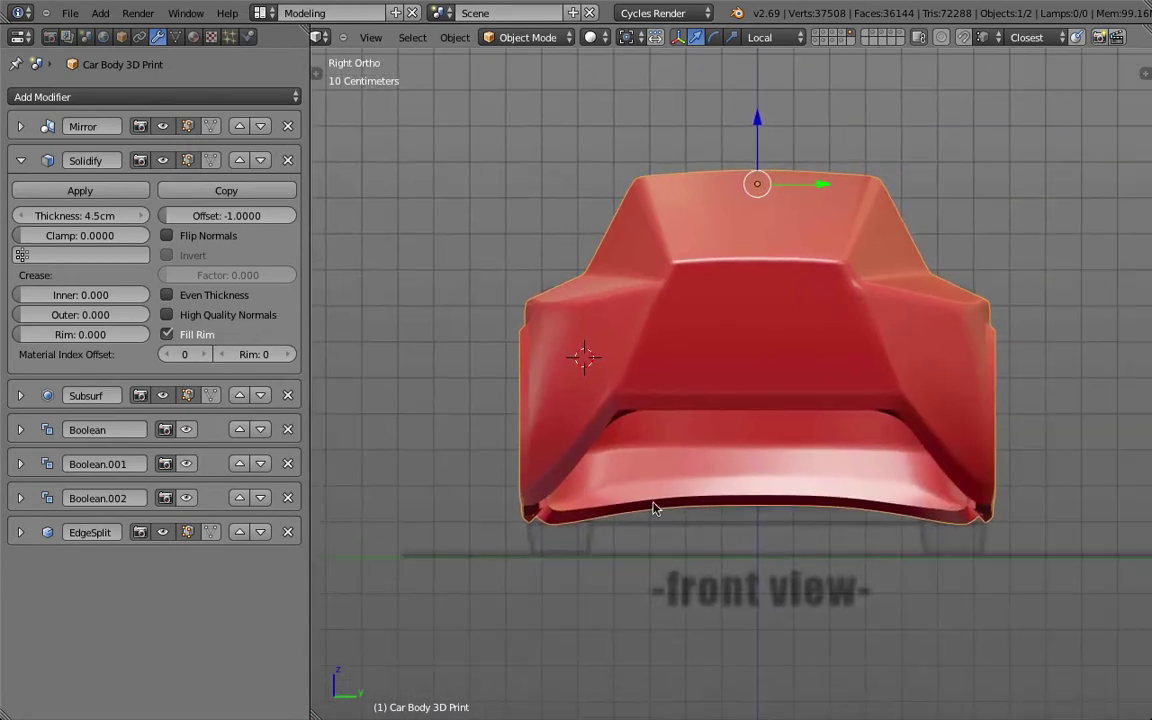
key(z)
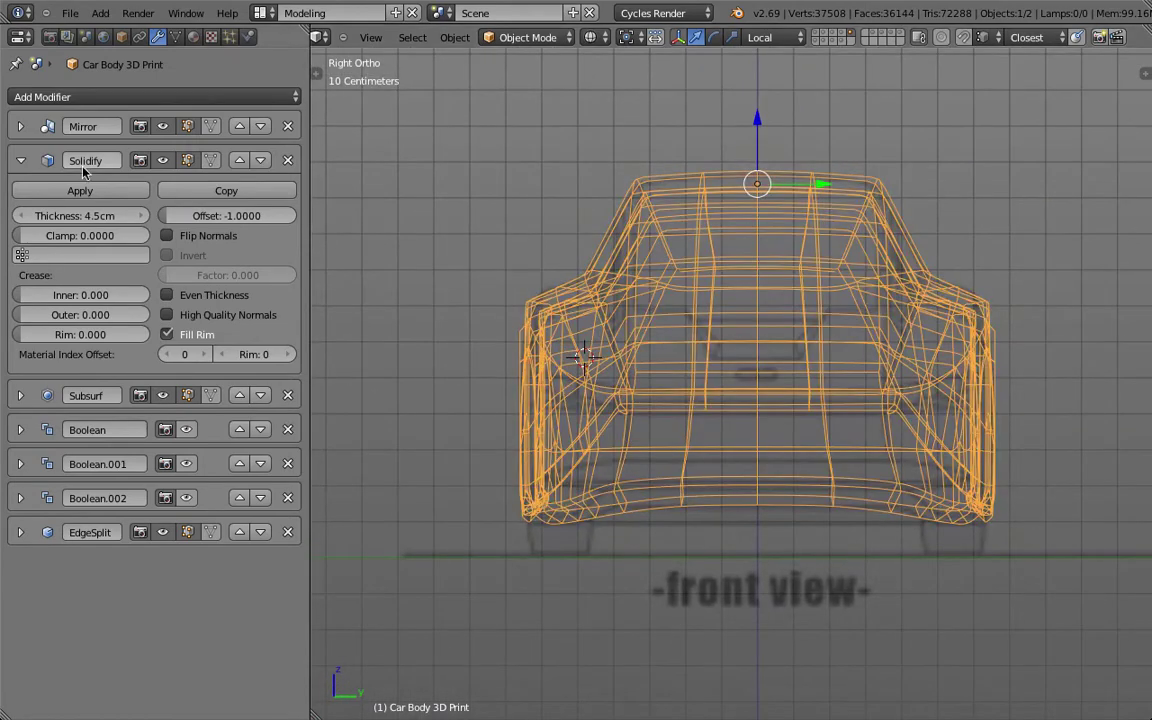
- Collapse the Solidify panel and enter Edit Mode on the car body with solid shading
click(19, 160)
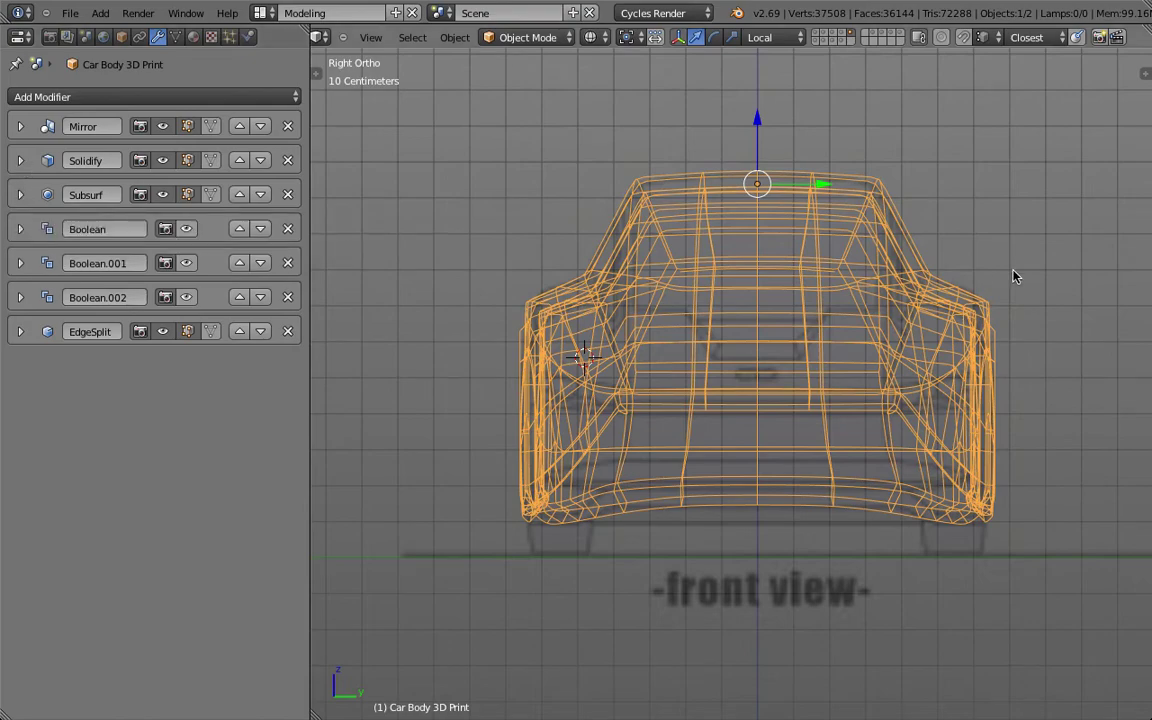
key(z)
key(Tab)
mouse_move(1016, 270)
middle_down()
mouse_move(846, 388)
mouse_move(841, 404)
mouse_move(874, 350)
mouse_move(870, 333)
mouse_move(830, 410)
middle_up()
scroll(757, 421, up, 5)
scroll(757, 421, down, 5)
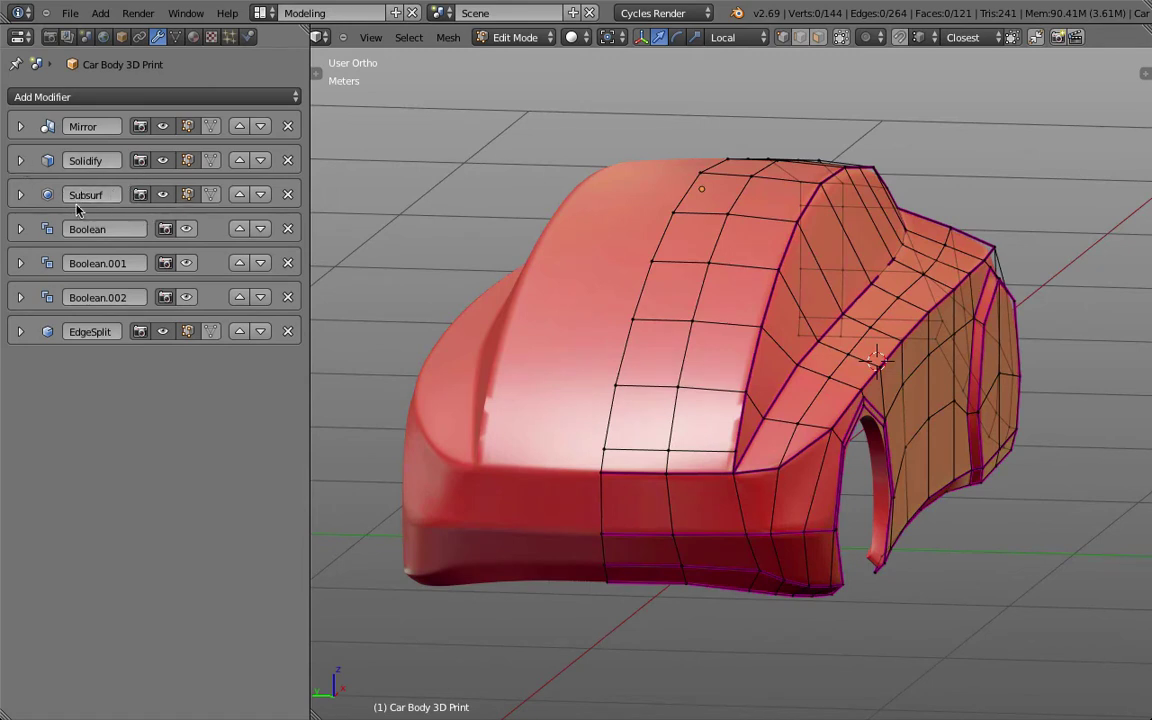
- Move the Subsurf modifier back above Solidify in the car body's stack
click(20, 195)
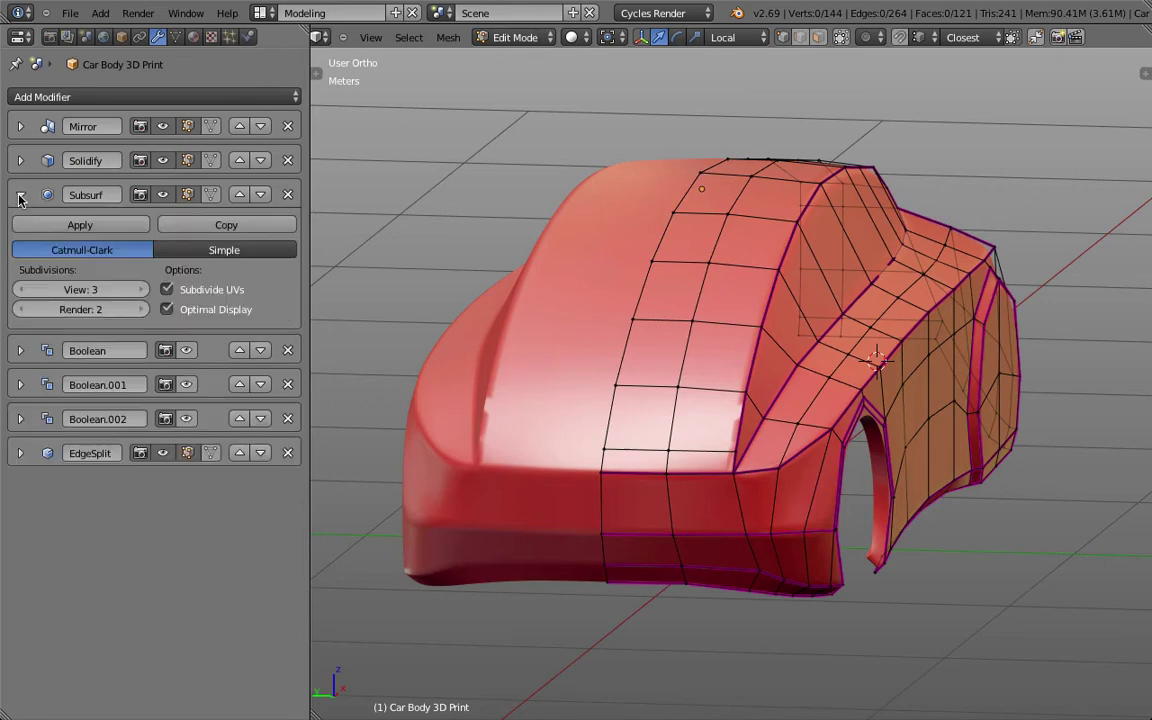
click(19, 196)
click(239, 194)
- Clip the top view to a thin cross-section strip of the car body and inspect it
key(KP_1)
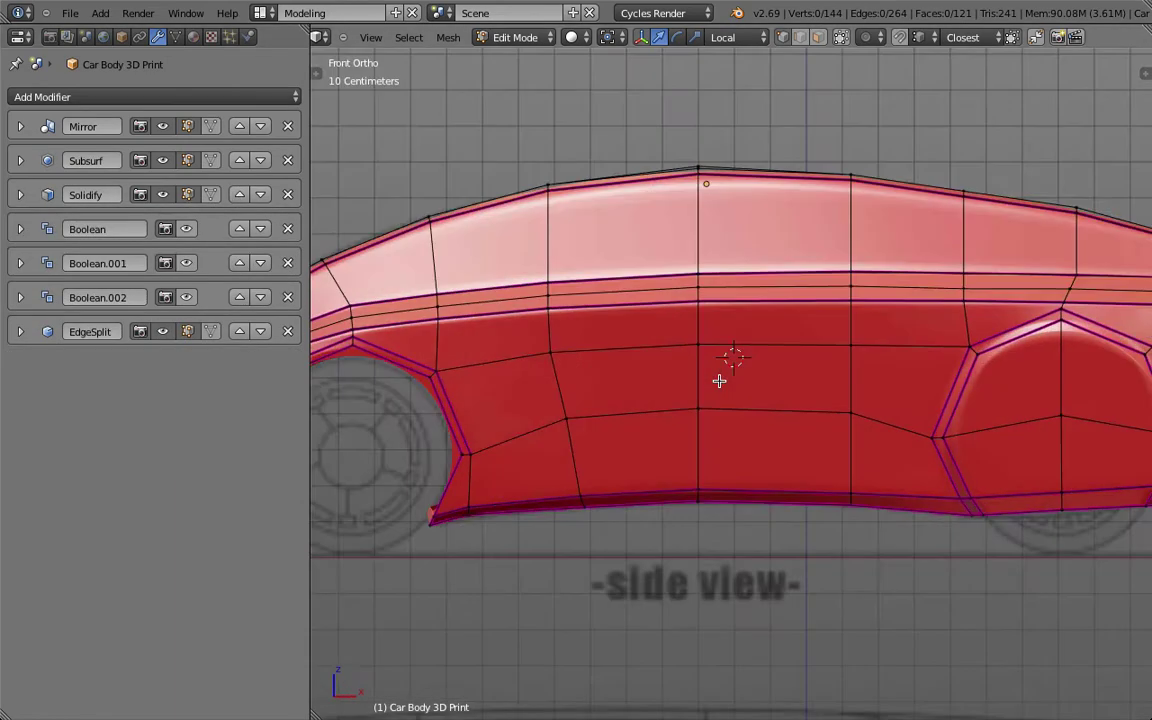
key(KP_3)
key(z)
key(KP_7)
scroll(787, 288, down, 2)
key(b)
drag(708, 152, 771, 558)
middle_drag(771, 558, 848, 424)
key(z)
scroll(880, 363, up, 2)
middle_drag(880, 363, 784, 357)
scroll(718, 269, up, 1)
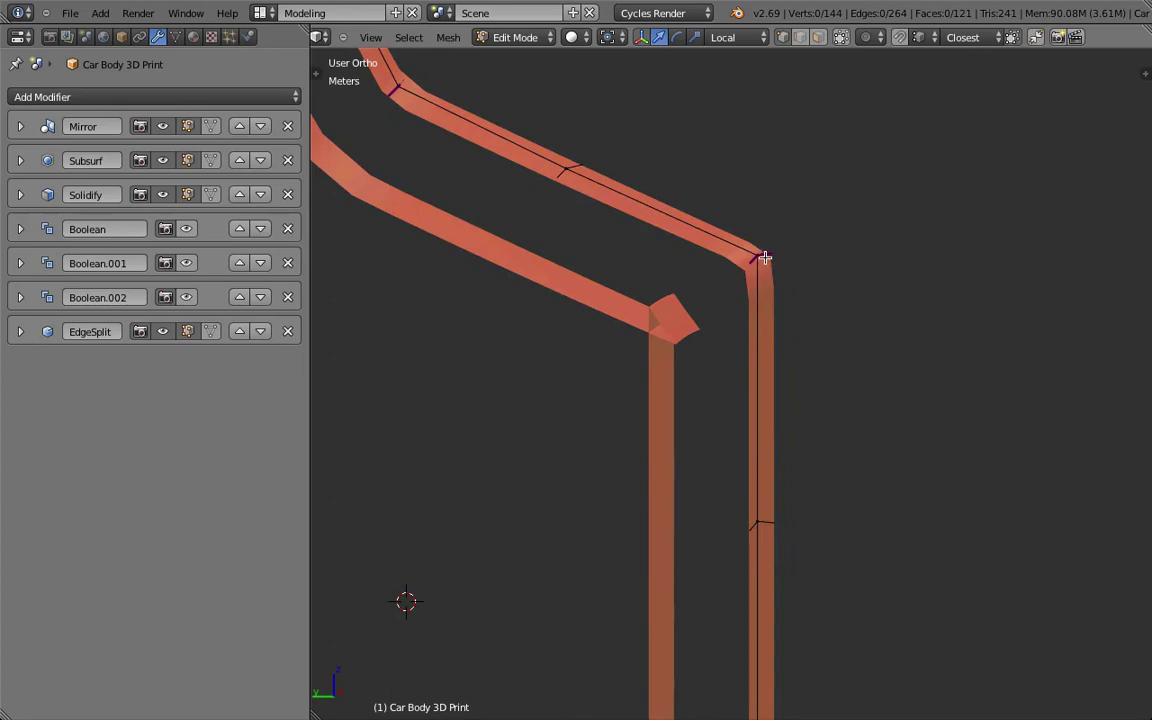
- Select the cross-section's corner vertices and unhide the surrounding mesh
click(759, 257)
key(alt+h)
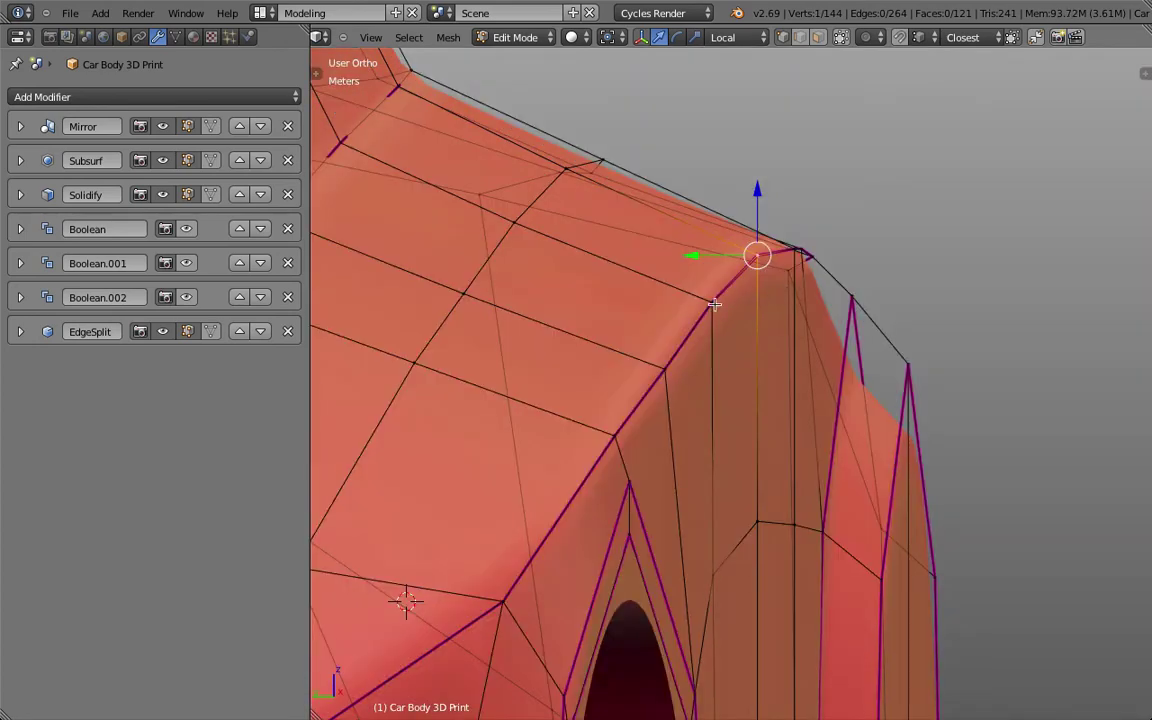
shift+click(709, 303)
shift+click(797, 249)
shift+click(810, 258)
shift+click(801, 246)
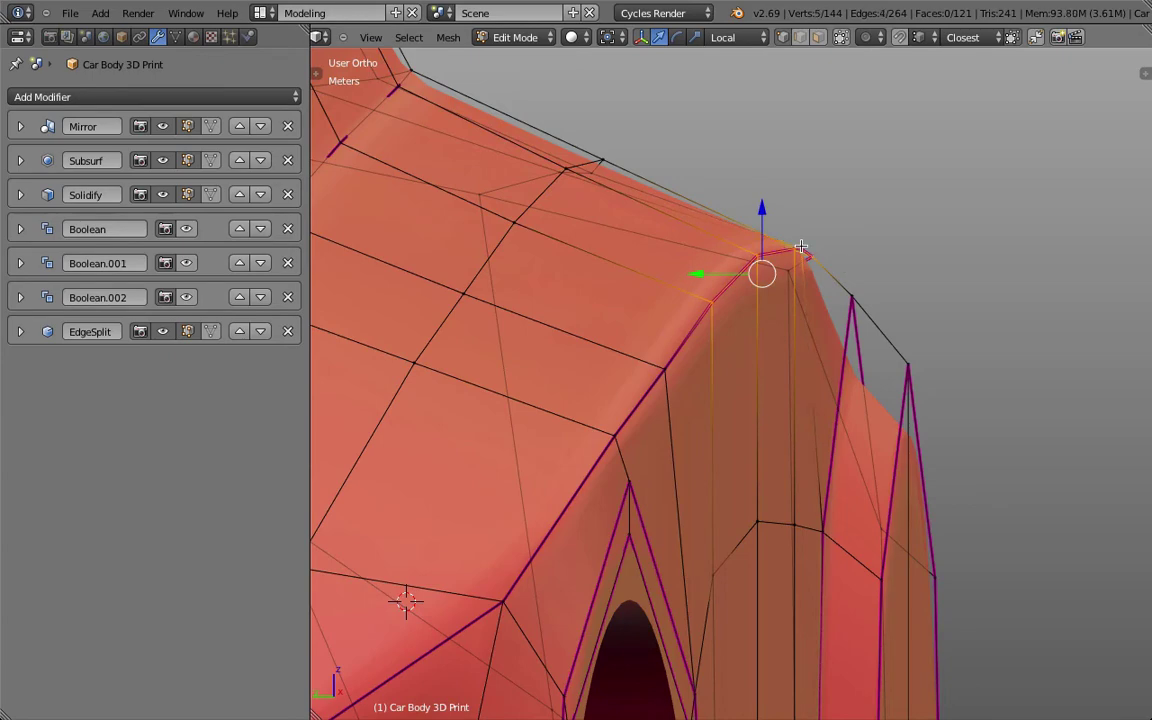
- Clip the view to the corner region from above and orbit to inspect its thickness
key(KP_7)
scroll(800, 246, down, 5)
key(b)
drag(751, 122, 892, 411)
middle_drag(753, 424, 882, 283)
scroll(648, 323, up, 4)
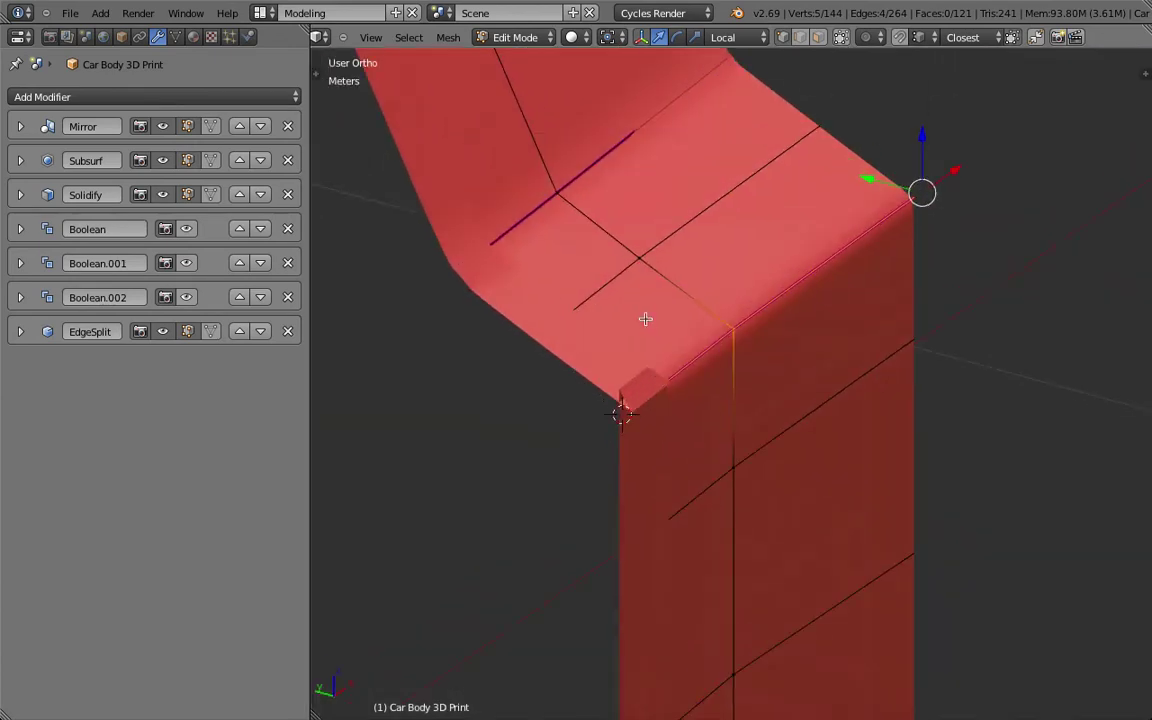
middle_drag(648, 323, 716, 322)
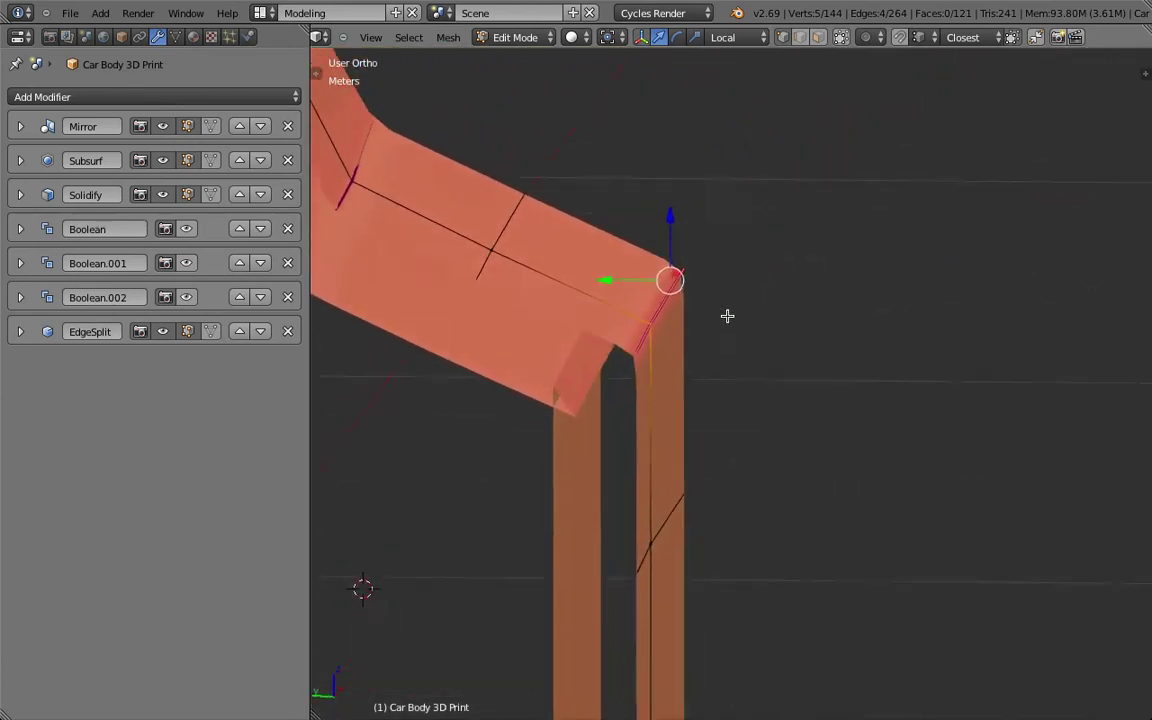
middle_drag(727, 313, 728, 309)
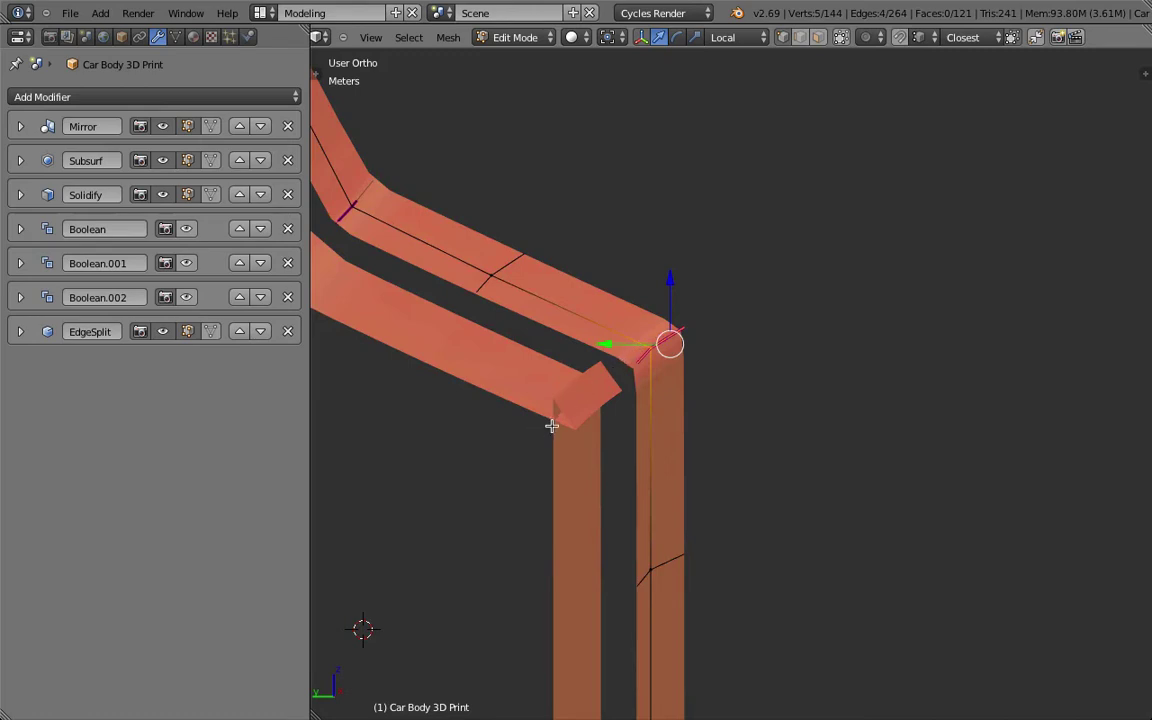
- Set the selected edges' Mean Crease to 0 in the sidebar to round the corner
key(n)
click(1053, 180)
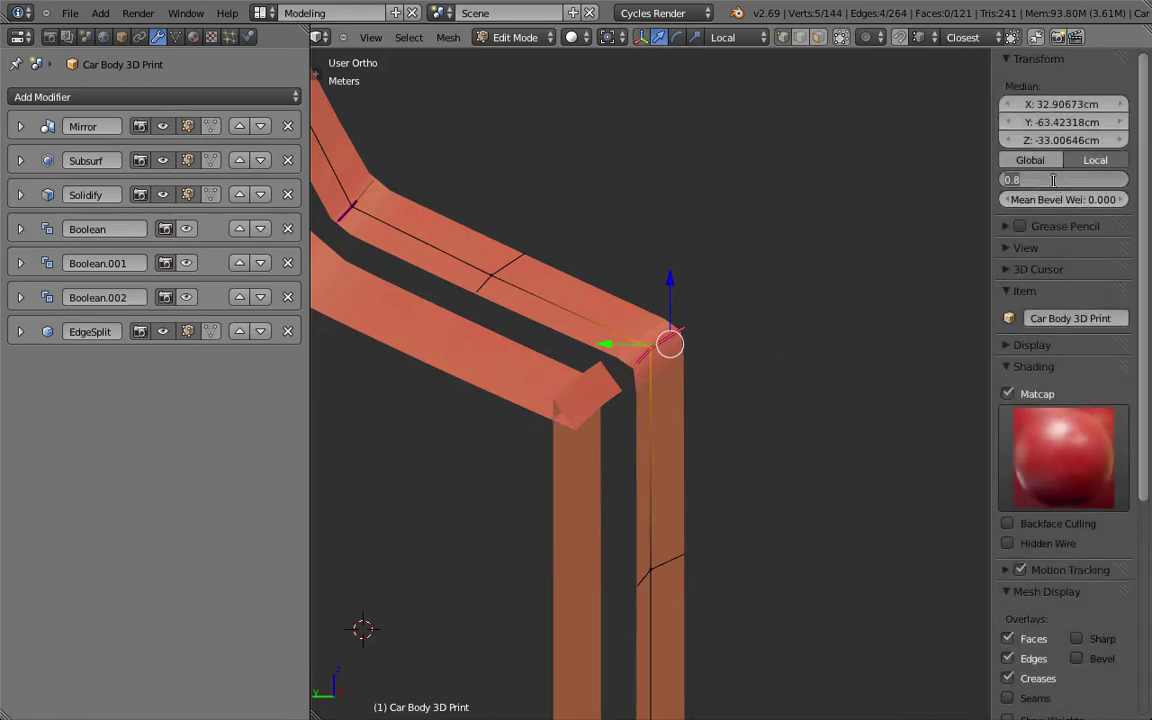
text(0)
key(Return)
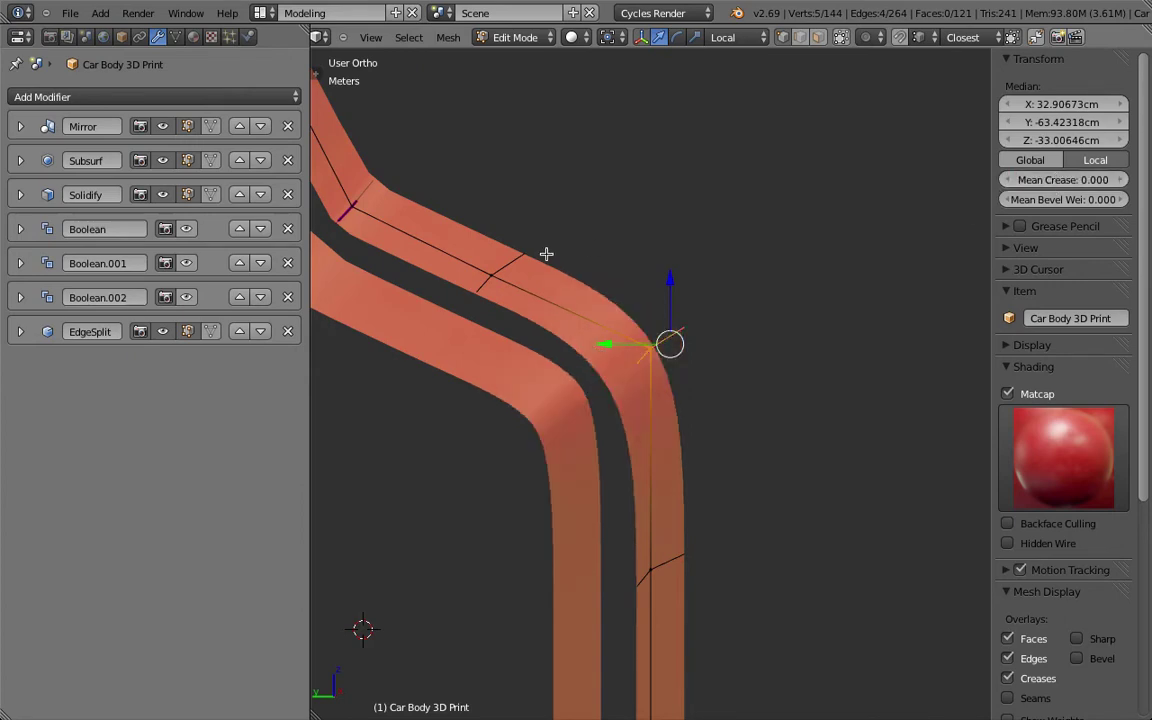
scroll(545, 255, down, 2)
middle_drag(545, 255, 841, 242)
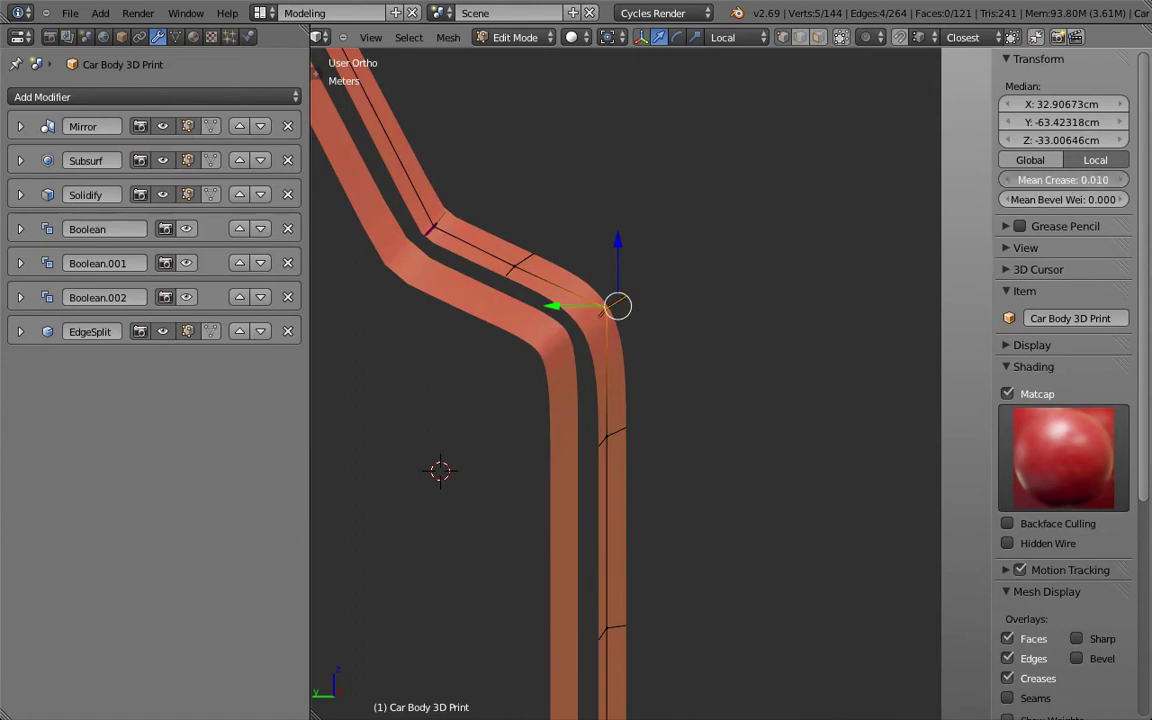
- Raise the Mean Crease to about 0.06 and move Solidify above Subsurf
mouse_move(1062, 179)
mouse_down()
mouse_move(1125, 179)
mouse_move(1078, 179)
mouse_up()
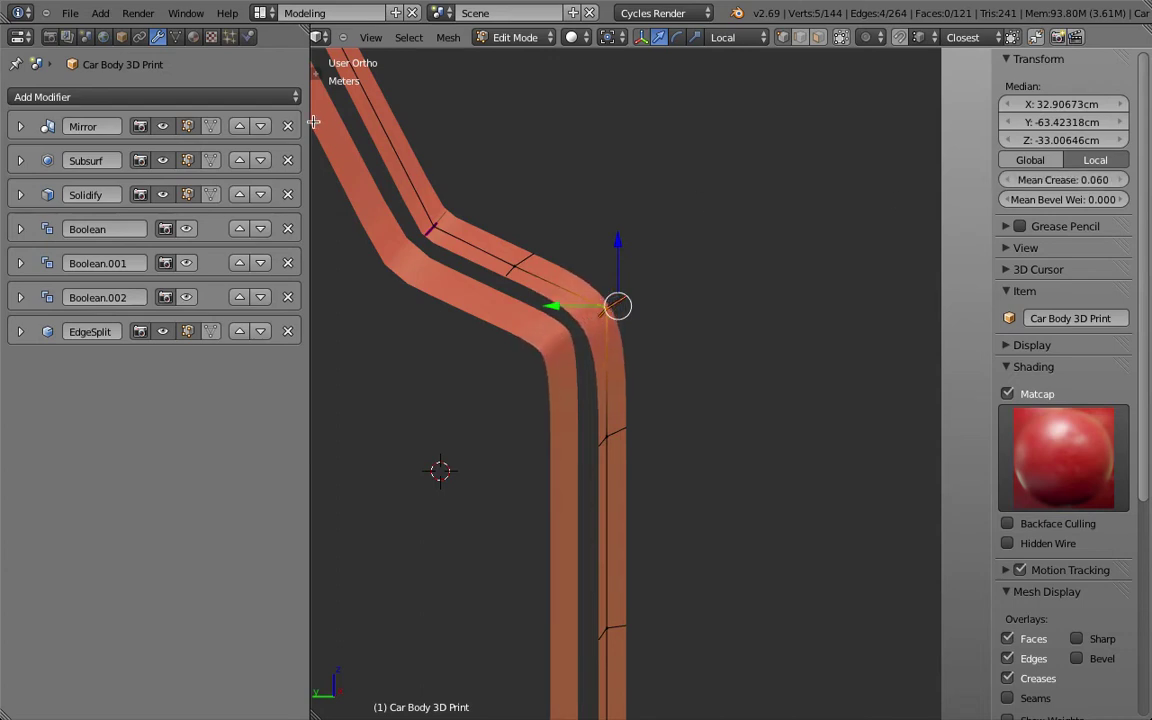
click(238, 195)
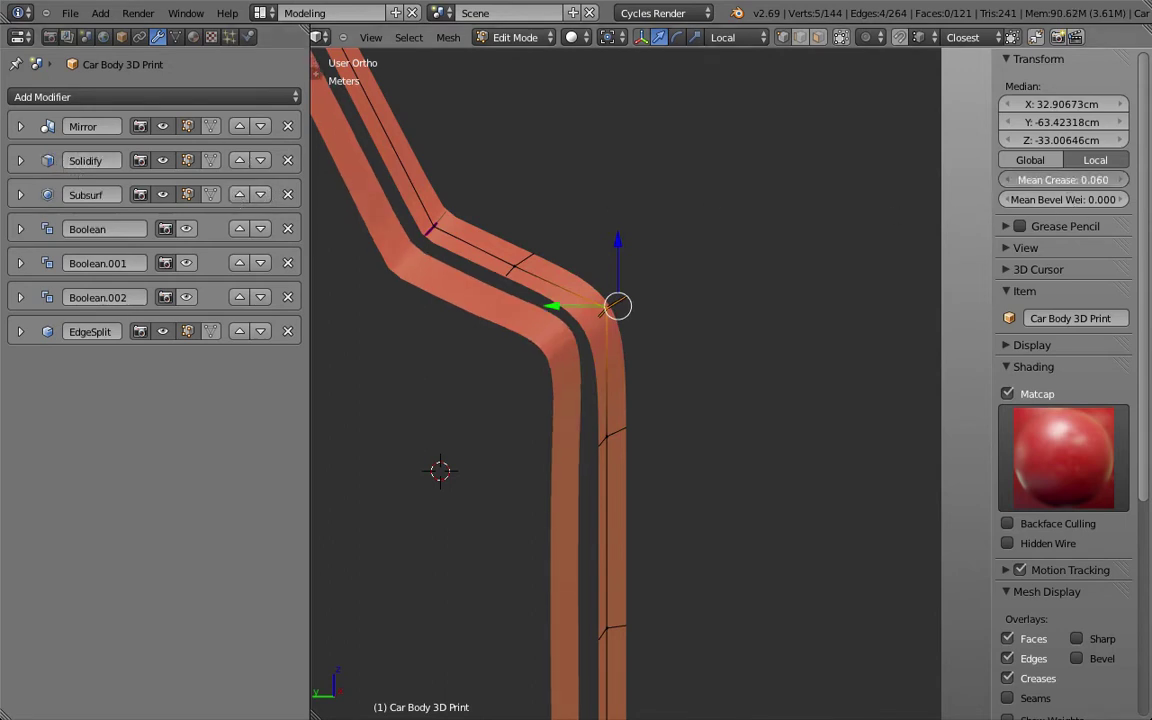
drag(1075, 179, 1105, 179)
middle_drag(805, 256, 796, 298)
- Crease the rim edges to 0.8, deselect all, and return to Object Mode
key(ctrl+z)
scroll(662, 286, up, 3)
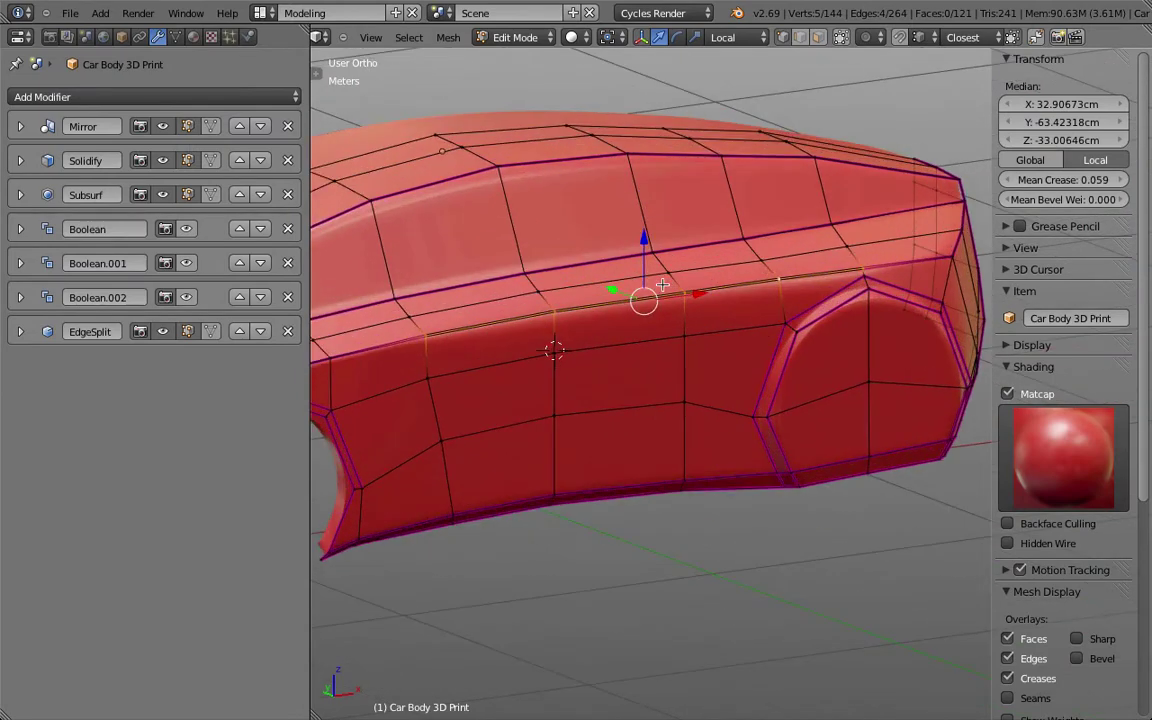
key(shift+e)
text(0.8)
key(Return)
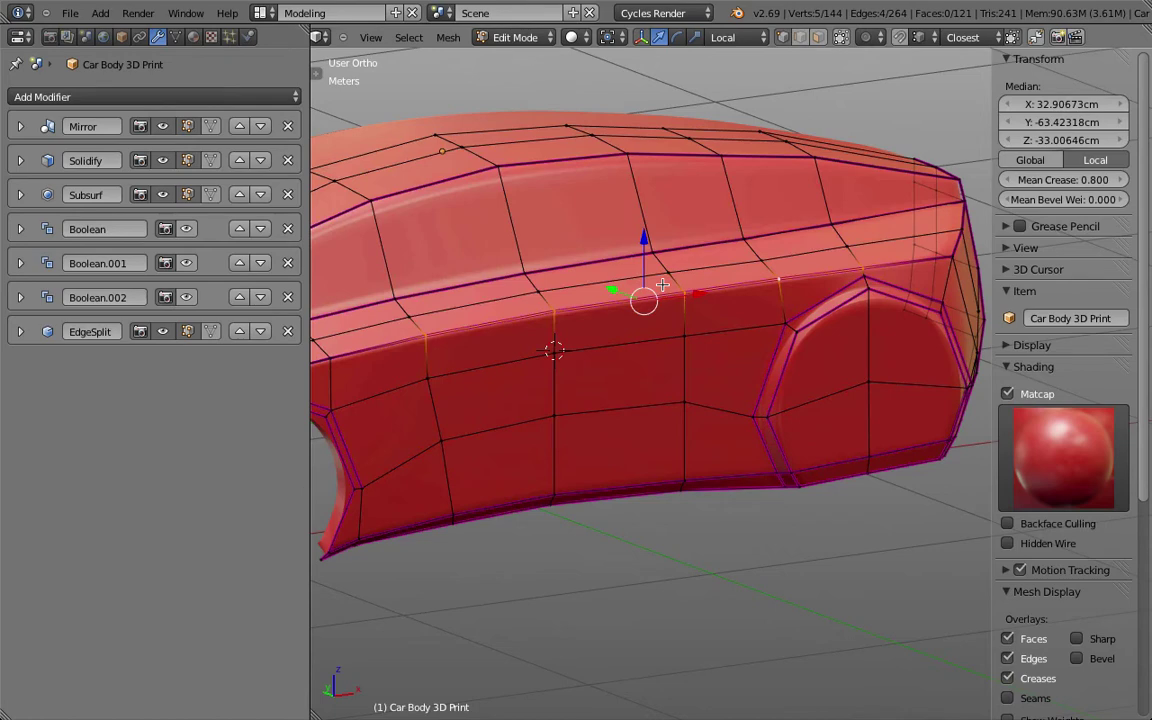
key(a)
scroll(662, 287, down, 4)
key(Tab)
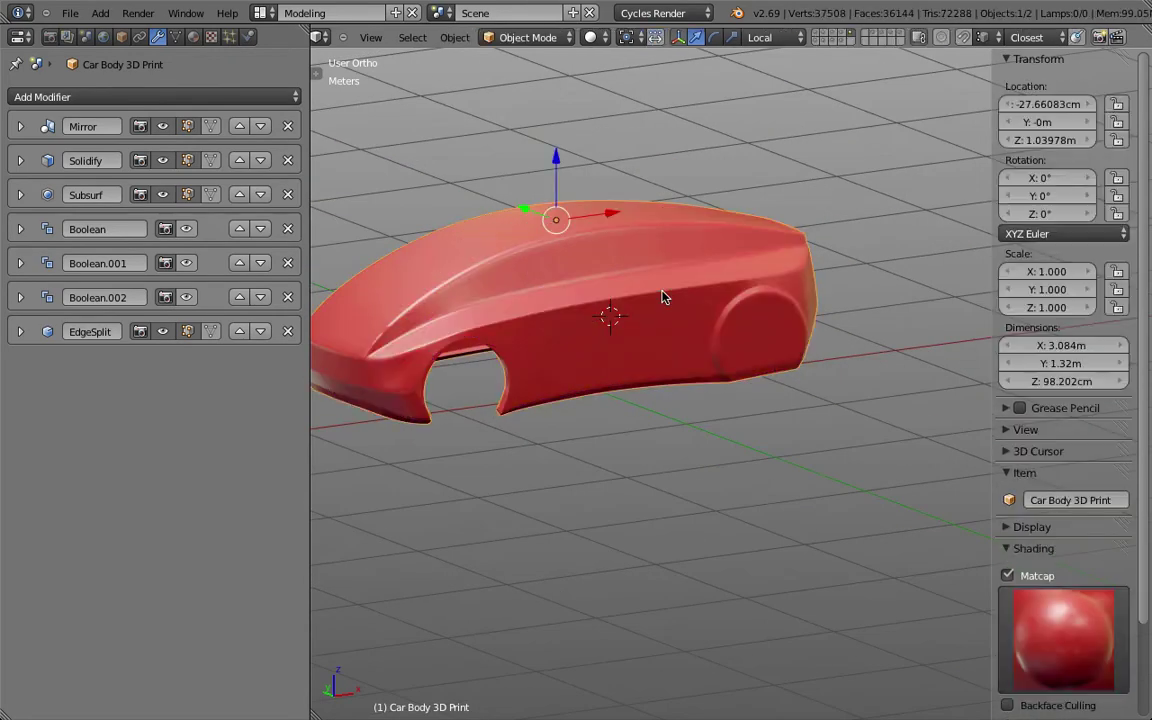
- Check the car in side and front views, then save the file, overwriting it
key(KP_3)
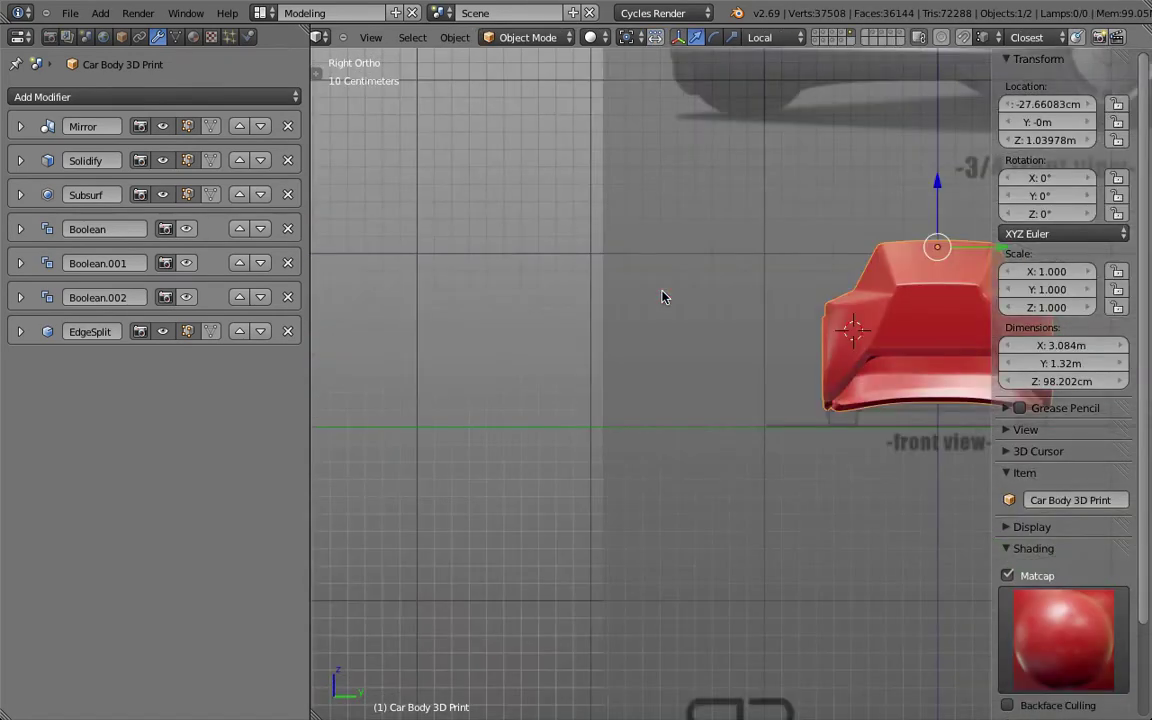
key(z)
key(KP_1)
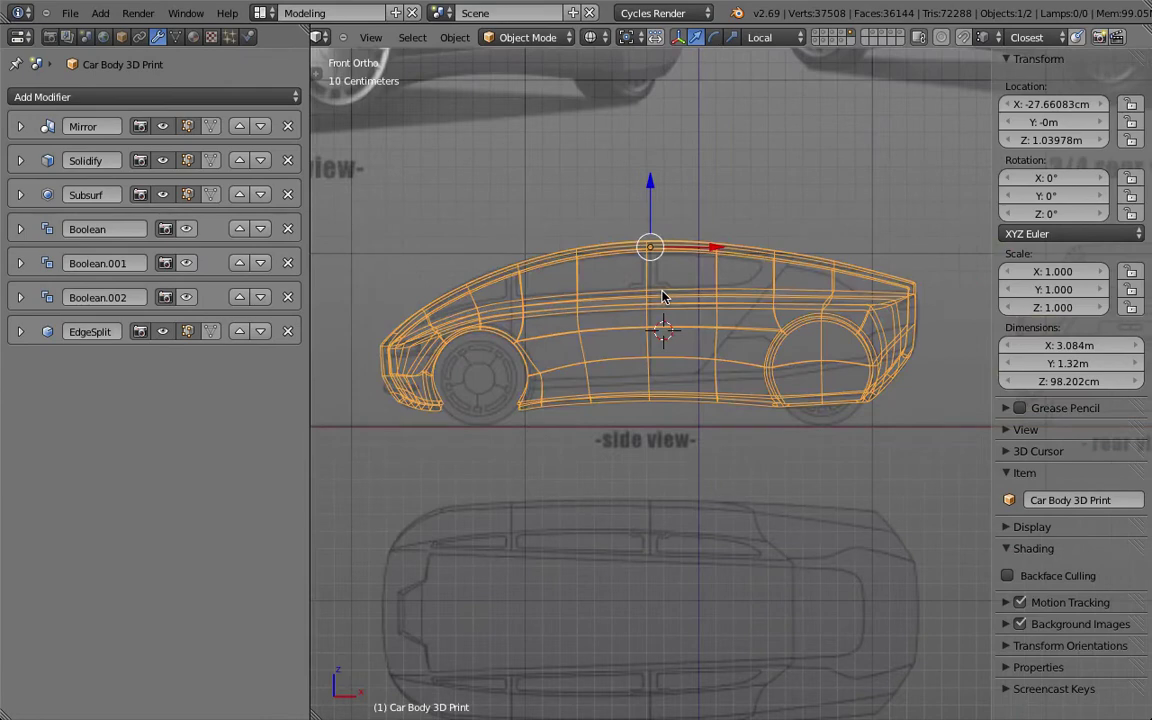
key(z)
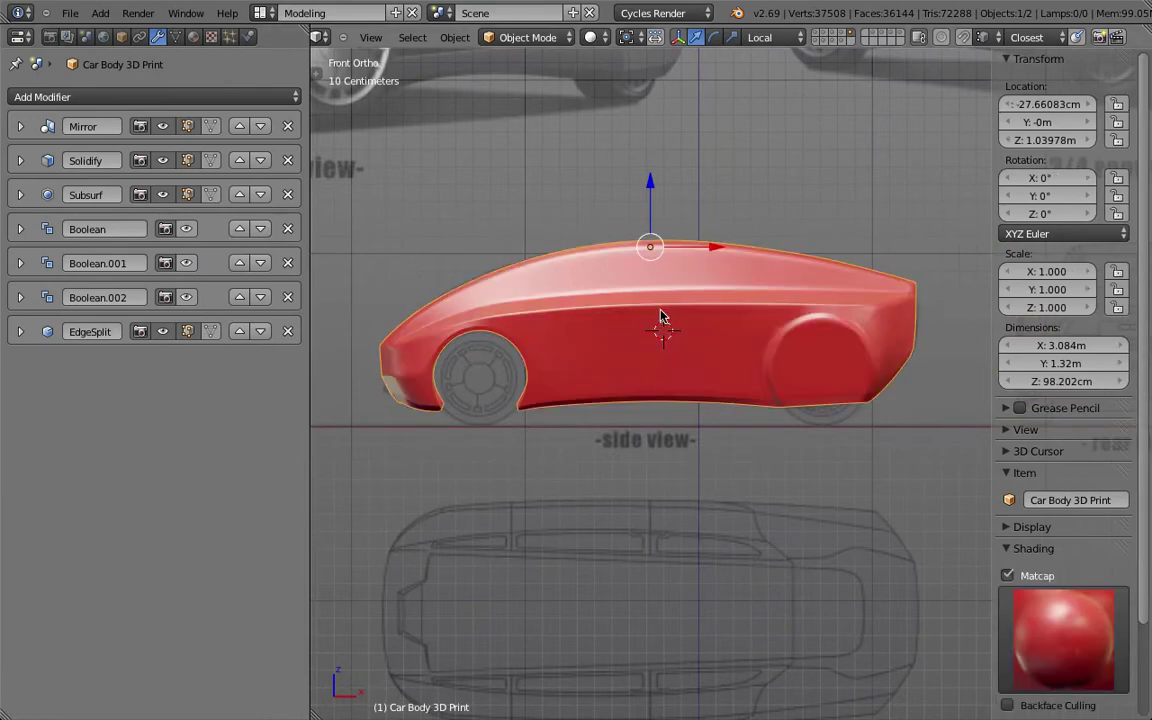
key(ctrl+s)
click(660, 314)
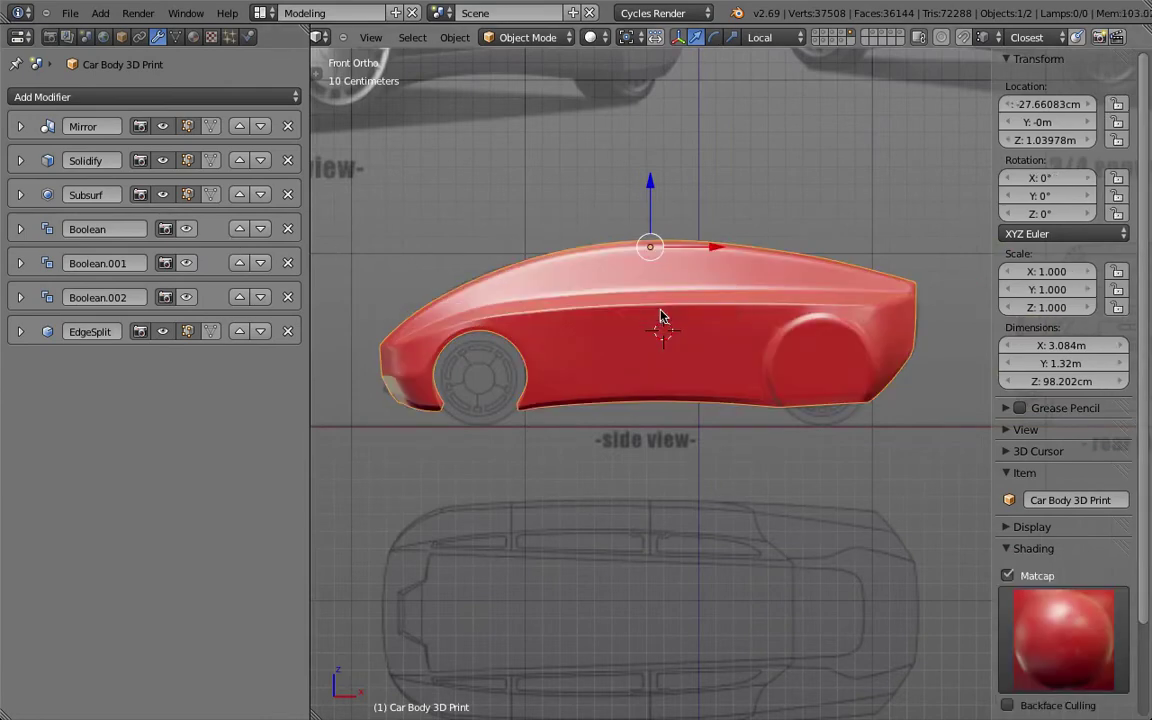
- Show the Boolean and Boolean.002 cuts on the red car body in the viewport
click(186, 230)
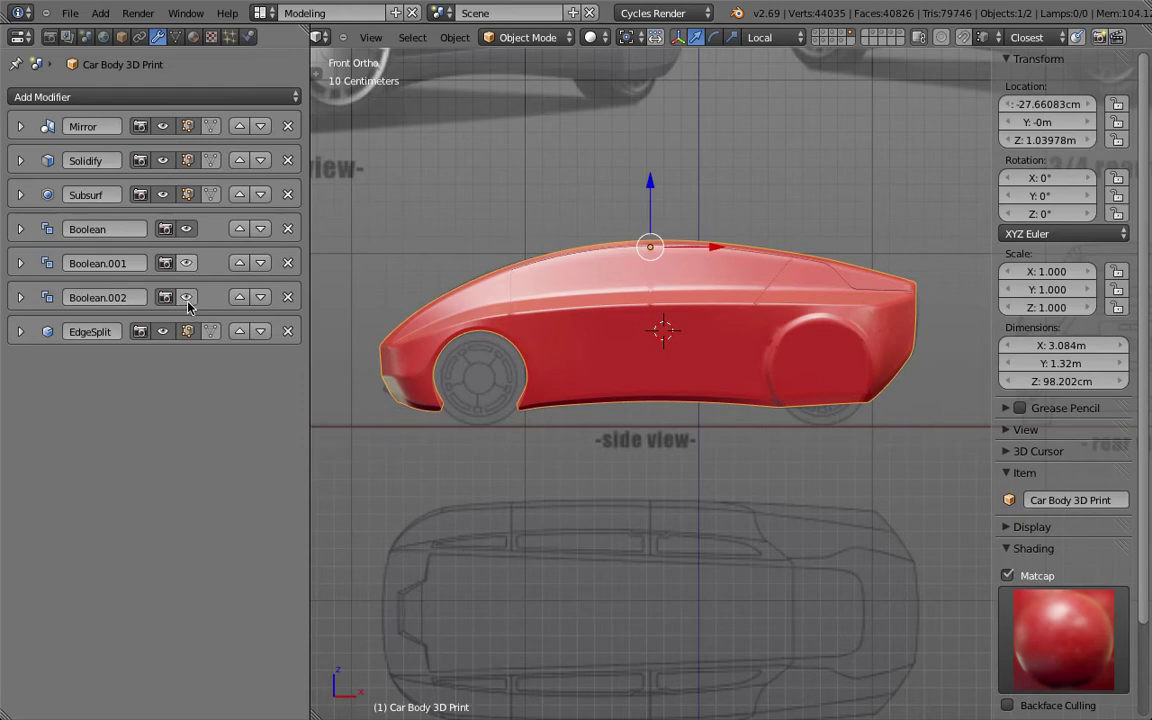
click(187, 298)
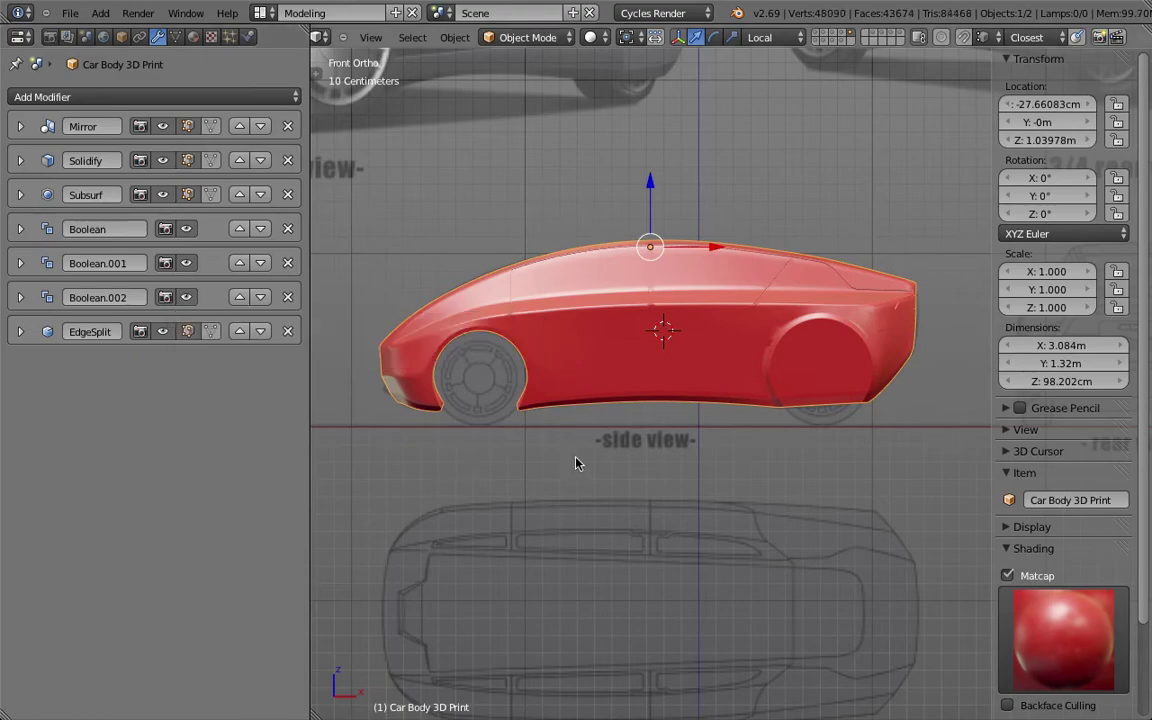
middle_drag(868, 474, 672, 336)
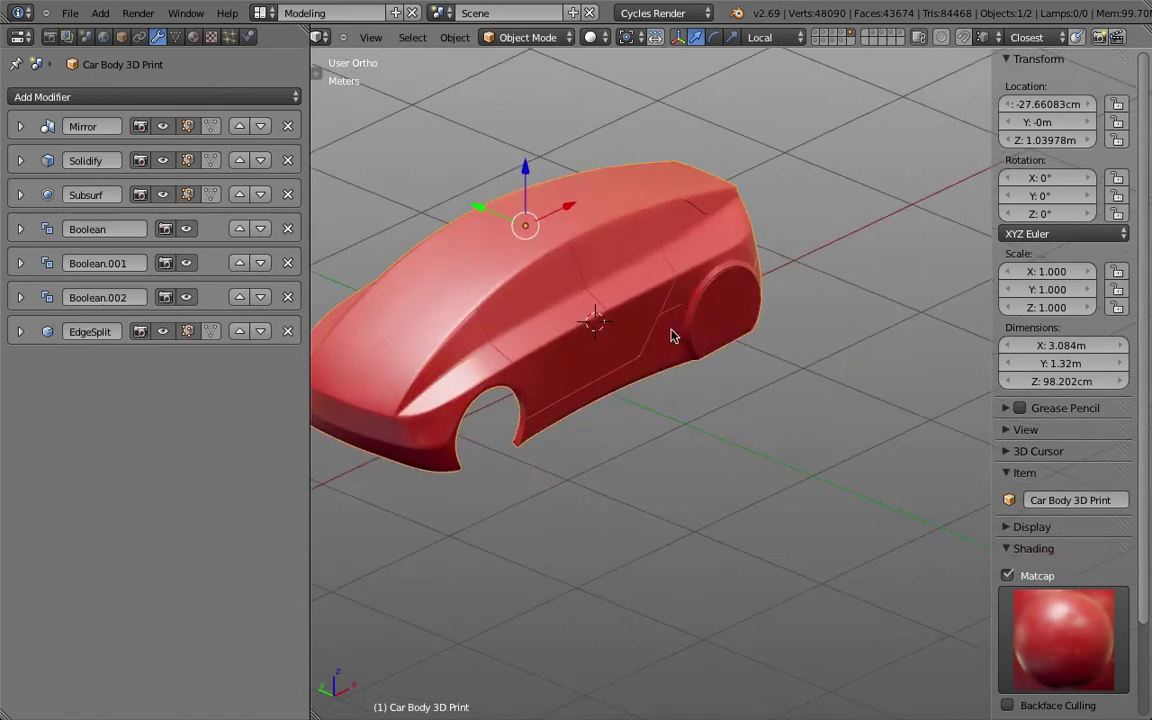
- On the trim-parts layer, add a Mirror modifier to the wheel arc
click(825, 36)
click(830, 36)
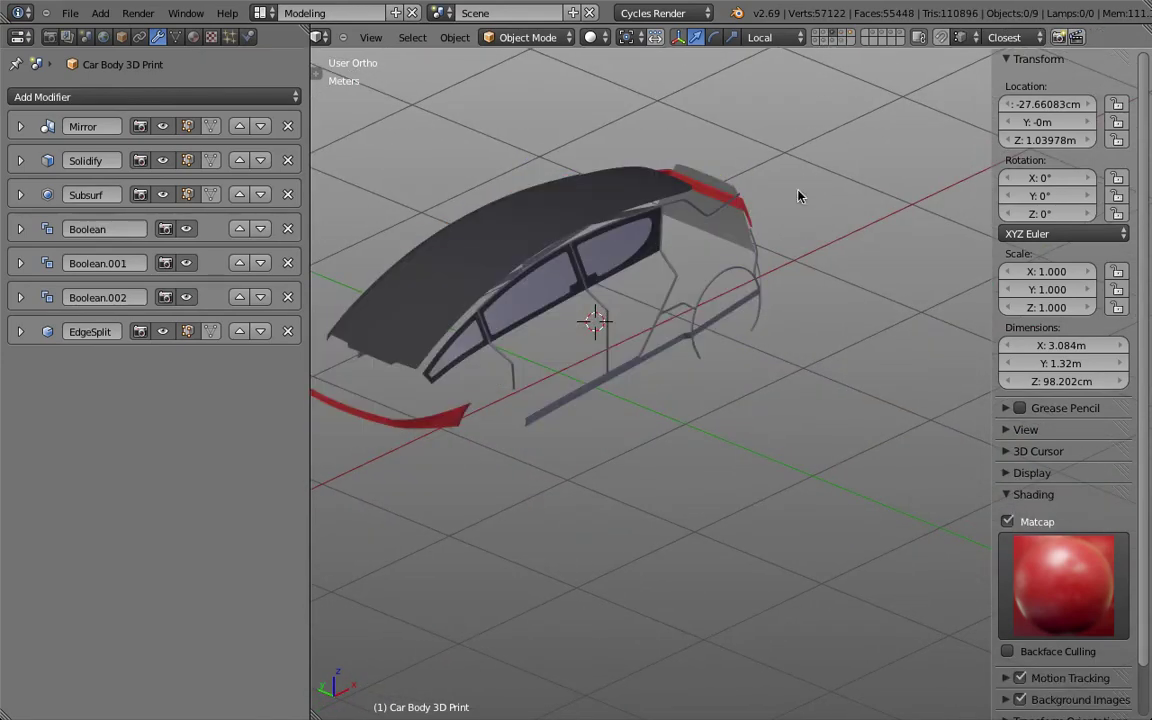
middle_drag(789, 211, 752, 291)
right_click(752, 291)
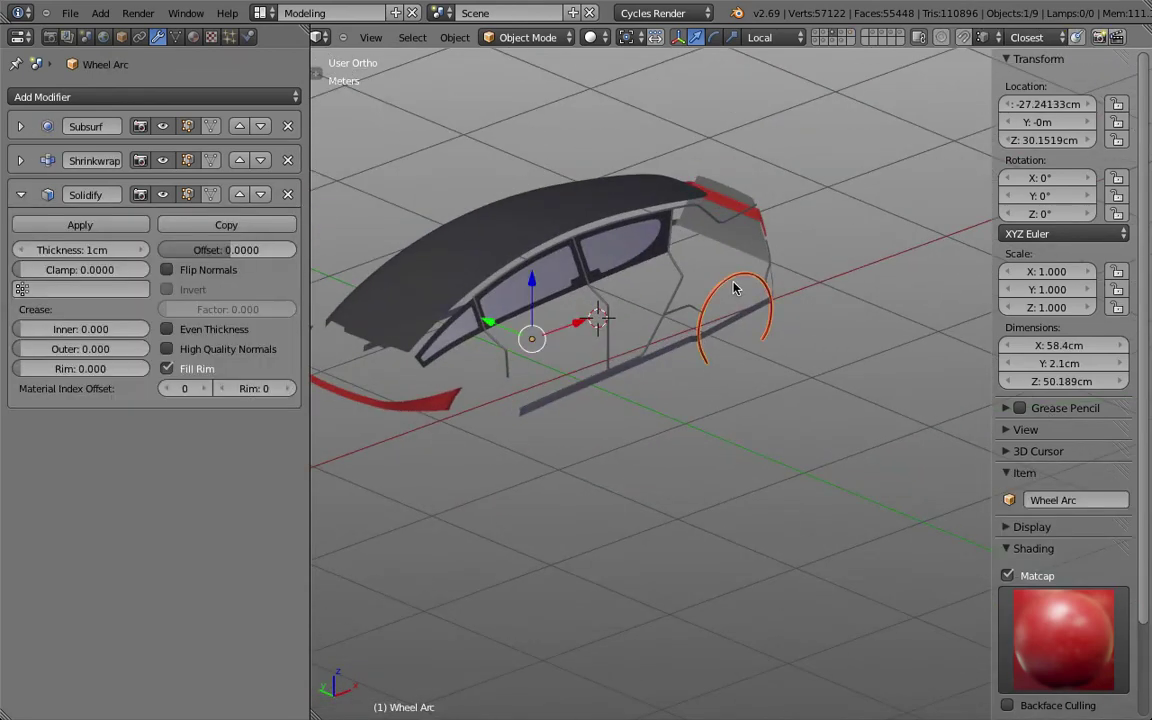
click(24, 195)
click(66, 98)
click(236, 276)
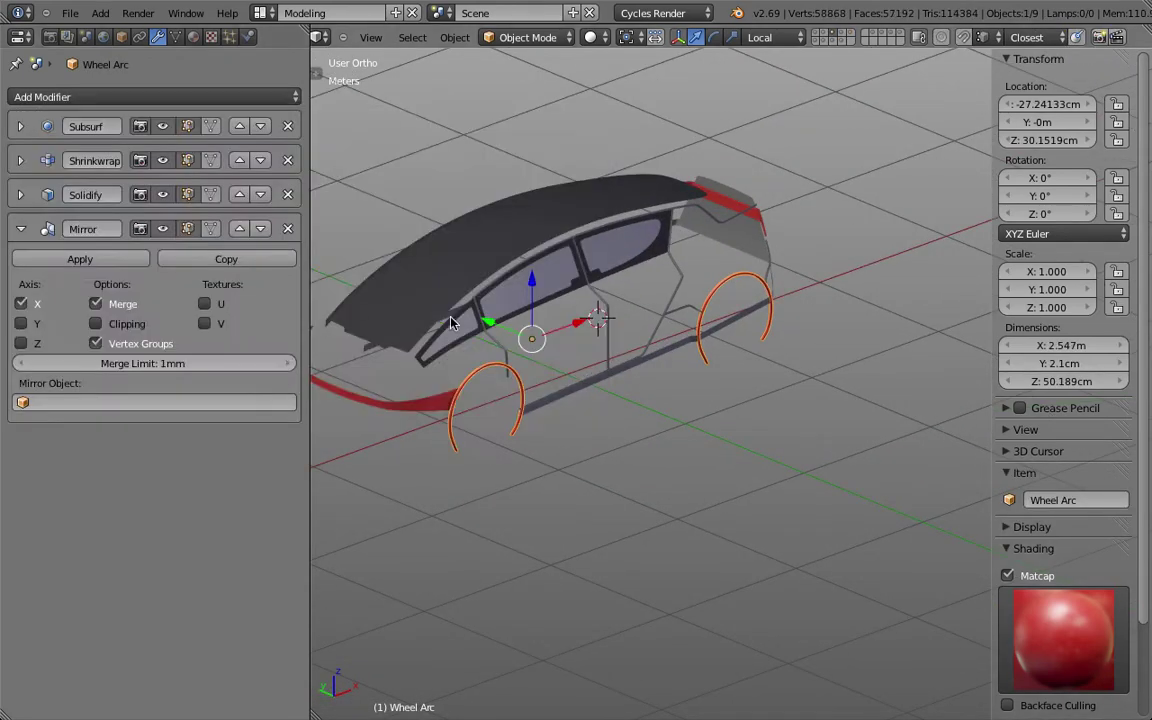
- Add a Mirror modifier to the parting lines, mirroring across Y instead of X
right_click(681, 296)
click(120, 97)
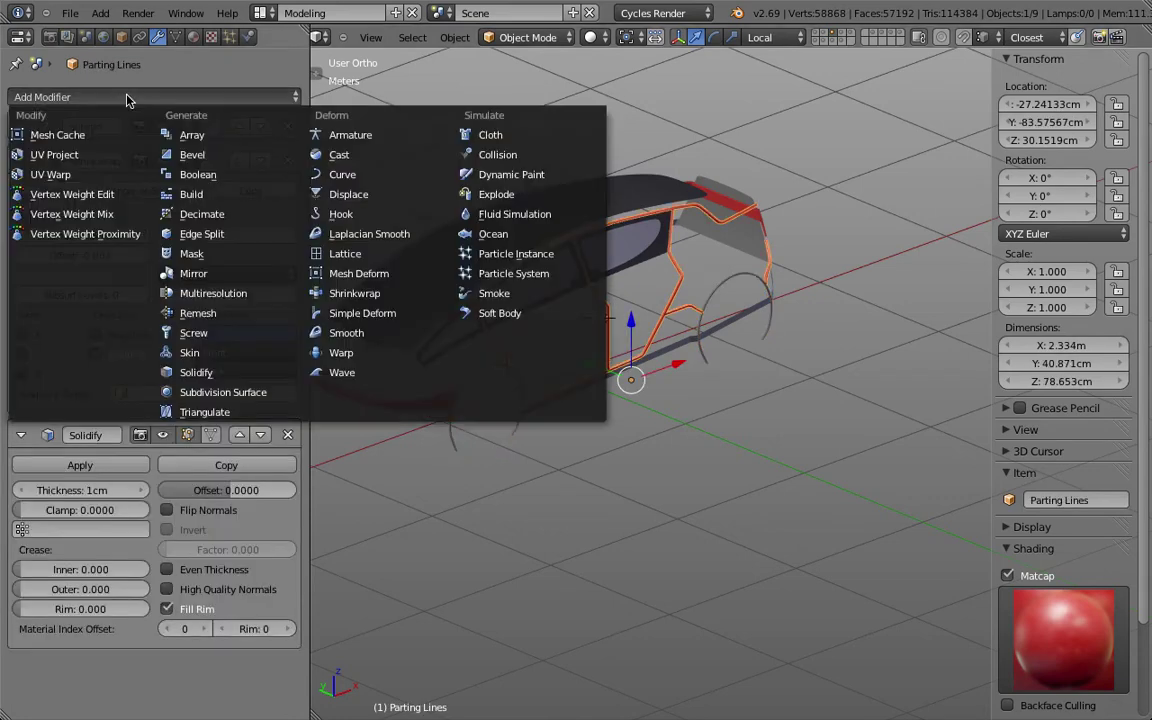
click(240, 272)
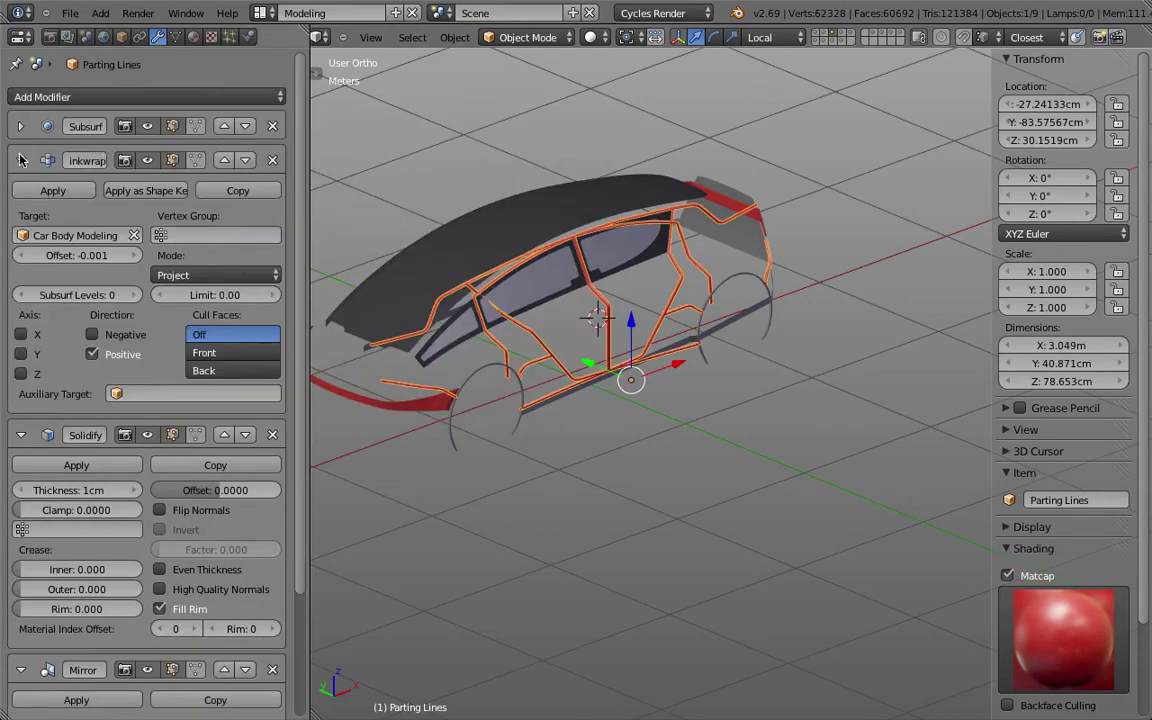
click(20, 160)
click(20, 195)
click(20, 229)
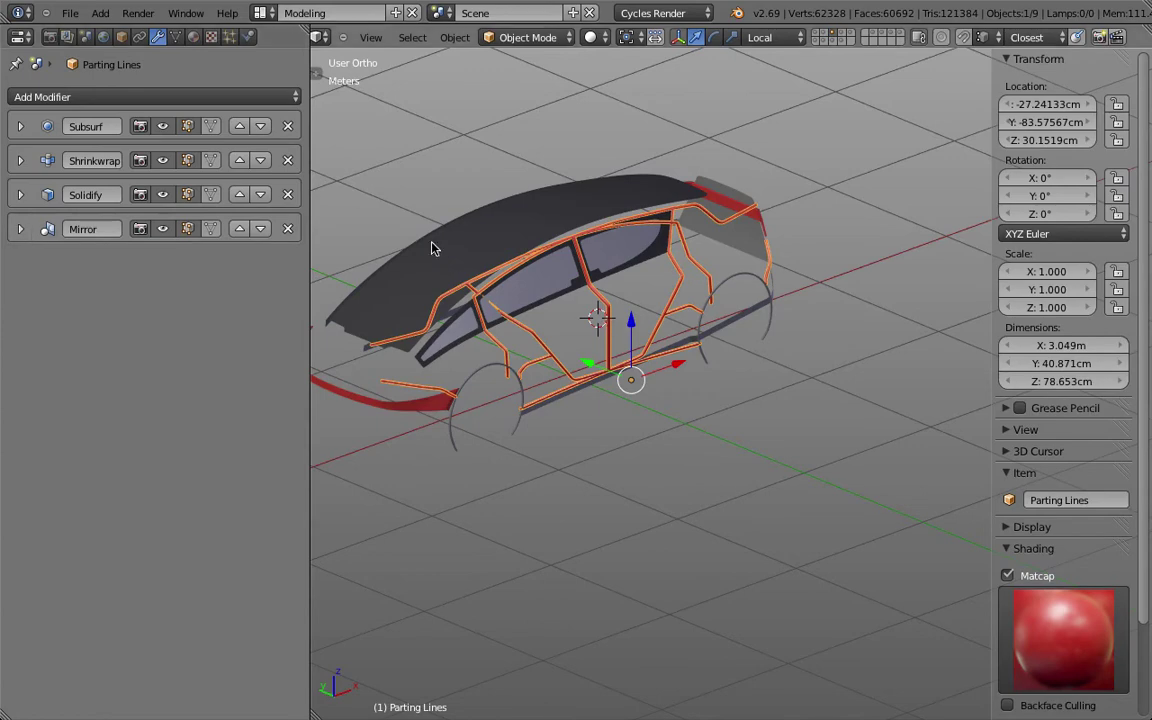
click(20, 229)
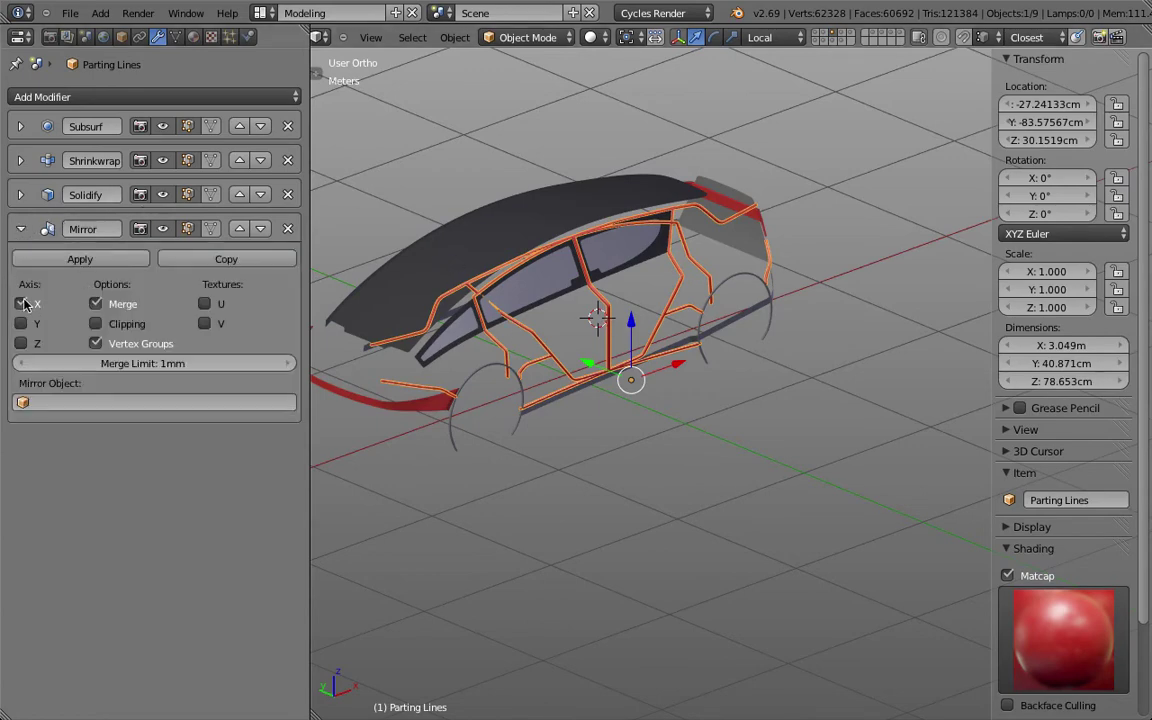
click(21, 303)
click(21, 323)
- Set the parting lines' Mirror object to Car Body Modeling
middle_drag(598, 284, 733, 424)
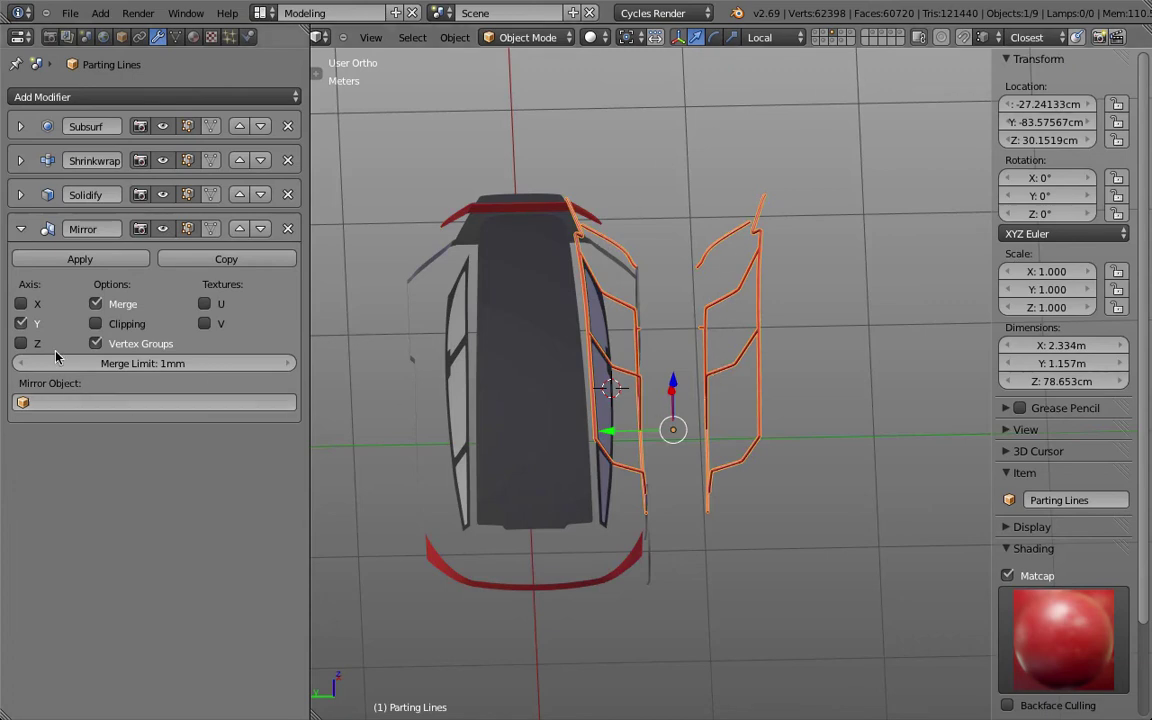
click(61, 402)
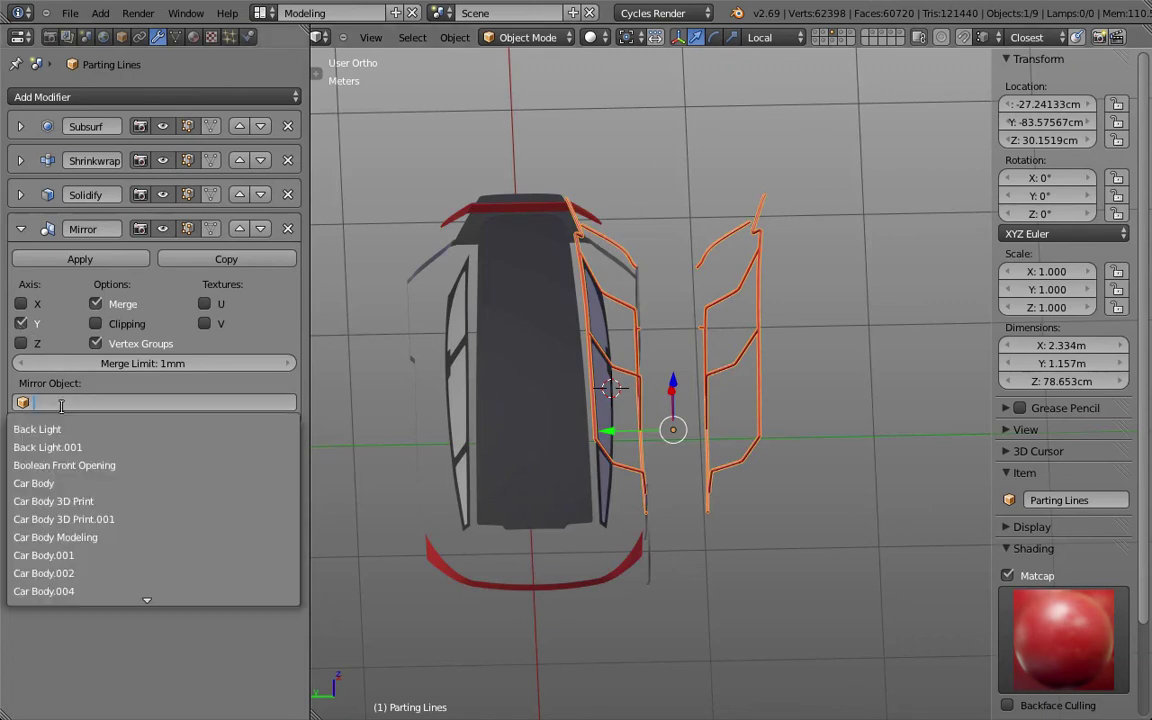
click(100, 501)
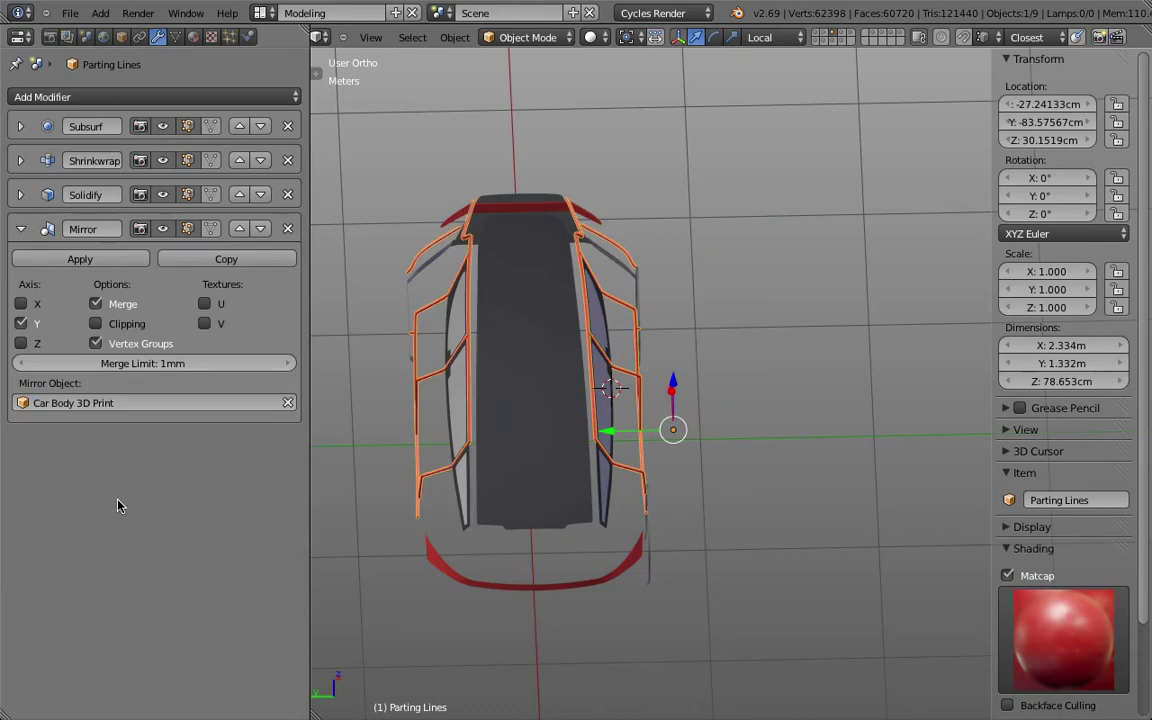
click(135, 403)
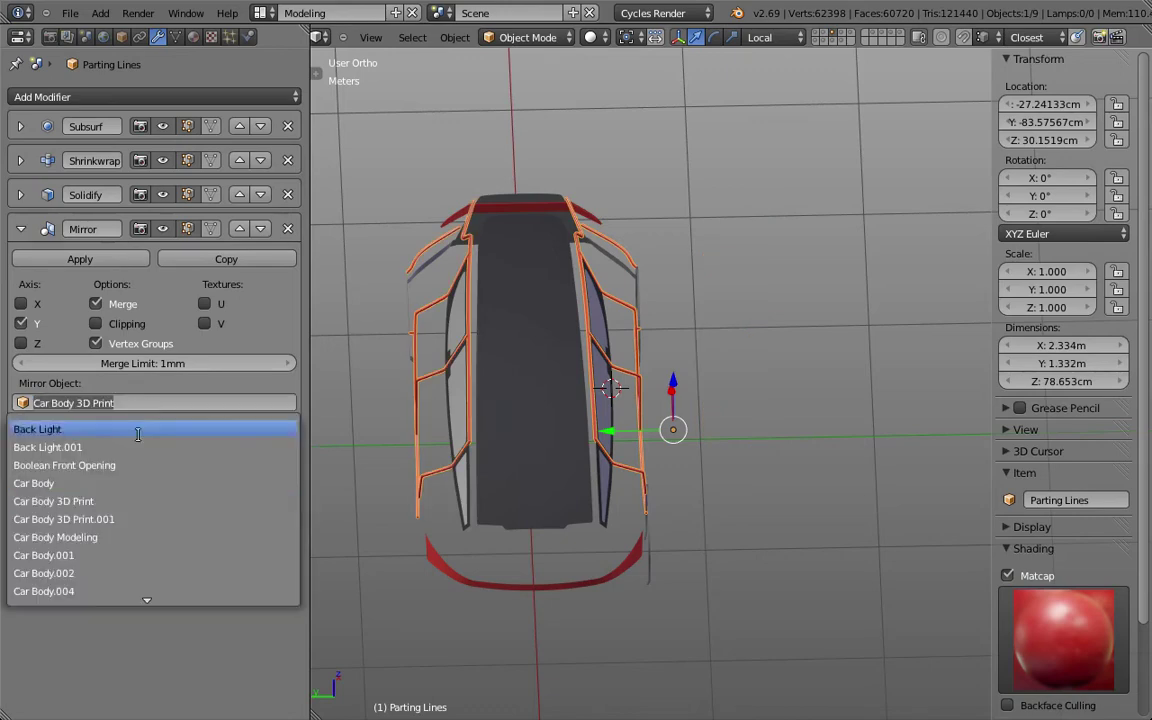
click(124, 535)
- Make the wheel arc's Mirror work across Y instead of X
middle_drag(782, 386, 706, 264)
right_click(703, 271)
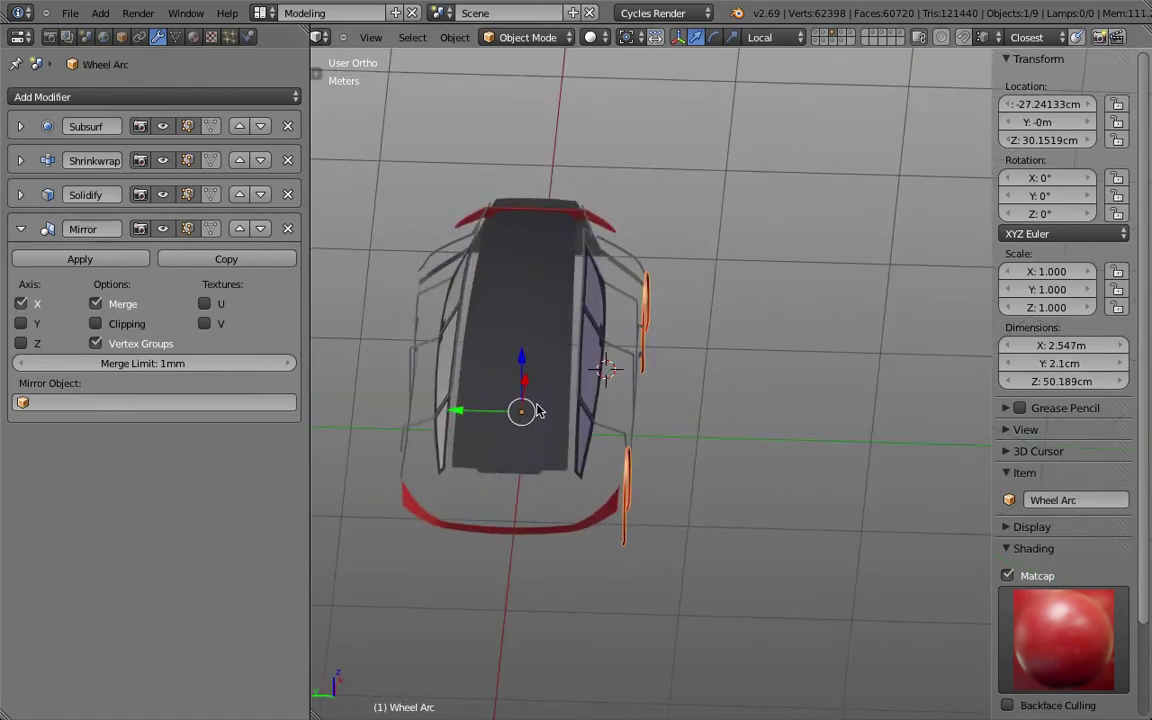
middle_drag(521, 413, 482, 382)
click(21, 303)
click(21, 323)
middle_drag(523, 340, 589, 405)
middle_drag(697, 460, 662, 440)
right_click(634, 437)
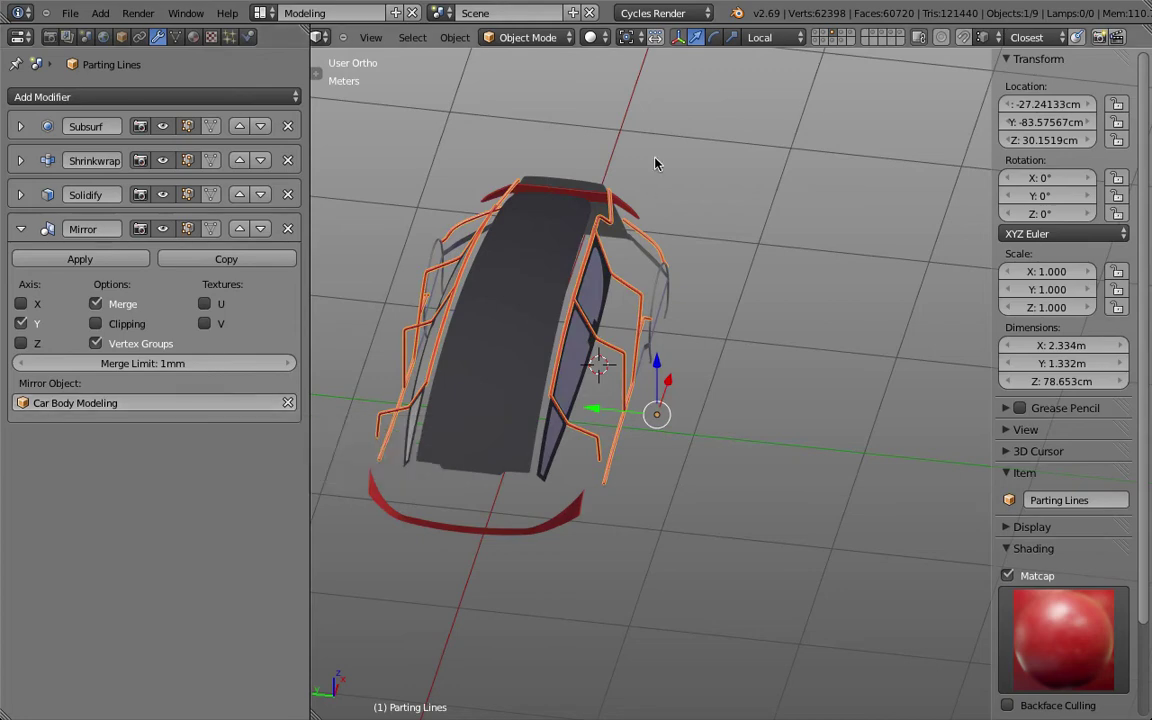
- Return to the car body's layer, select the car body, and view it from the top
click(822, 37)
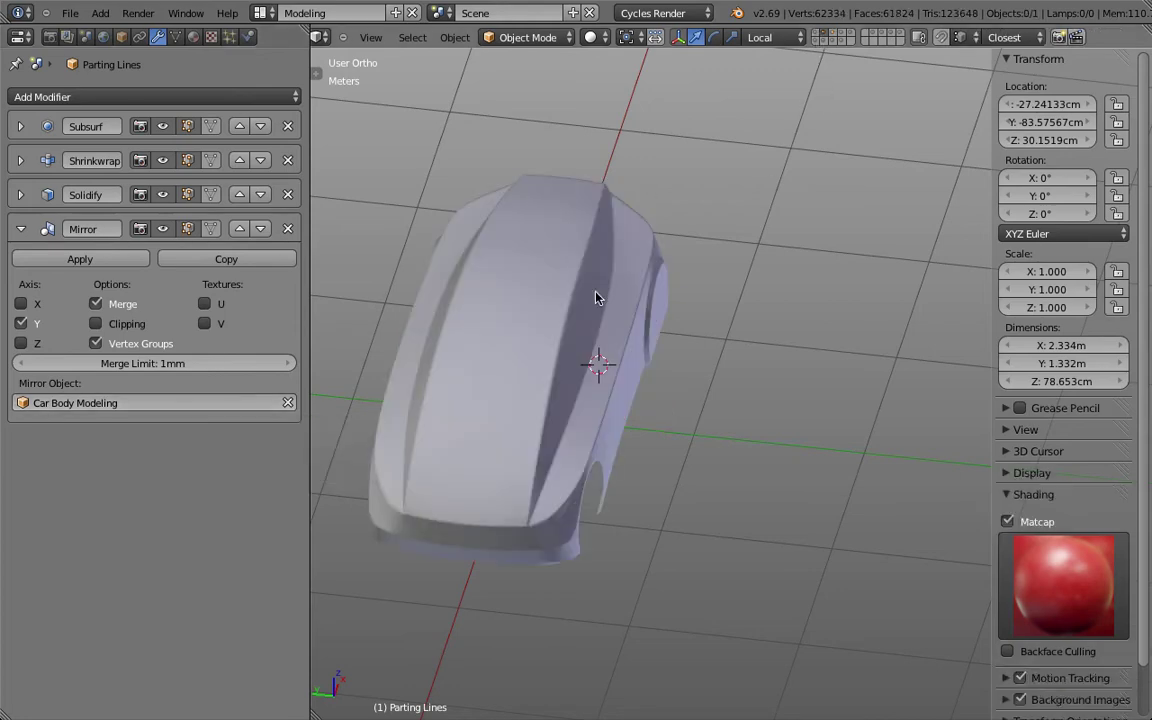
right_click(571, 335)
key(KP_7)
key(z)
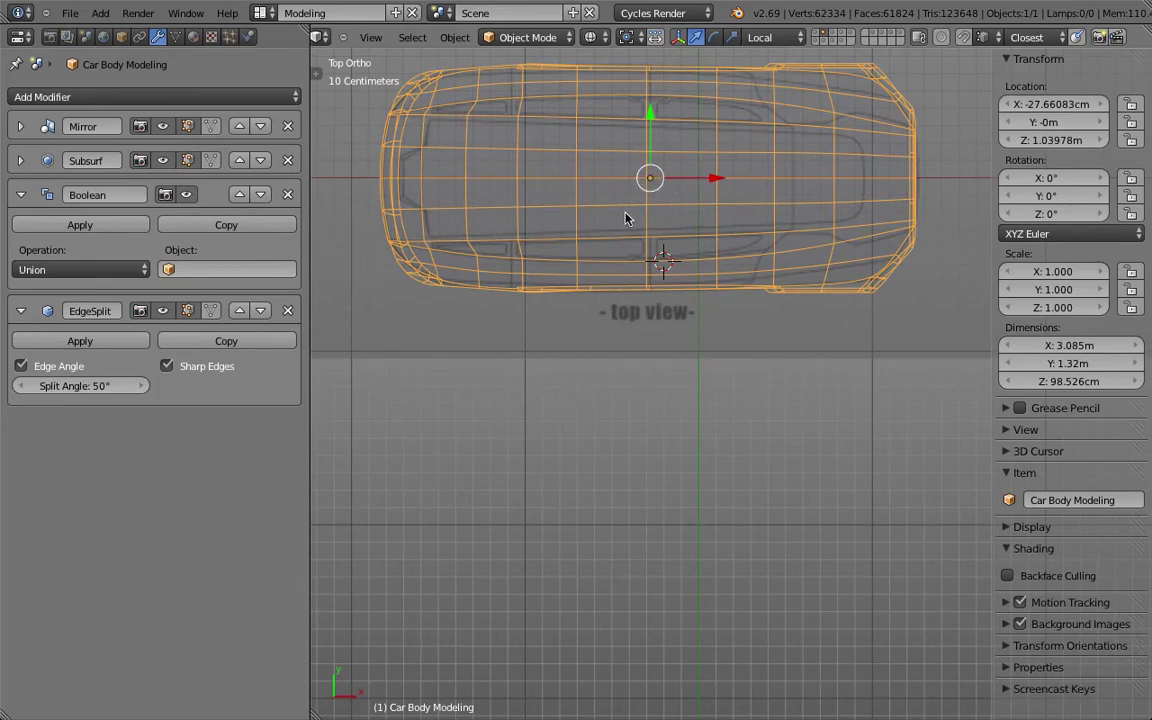
key(z)
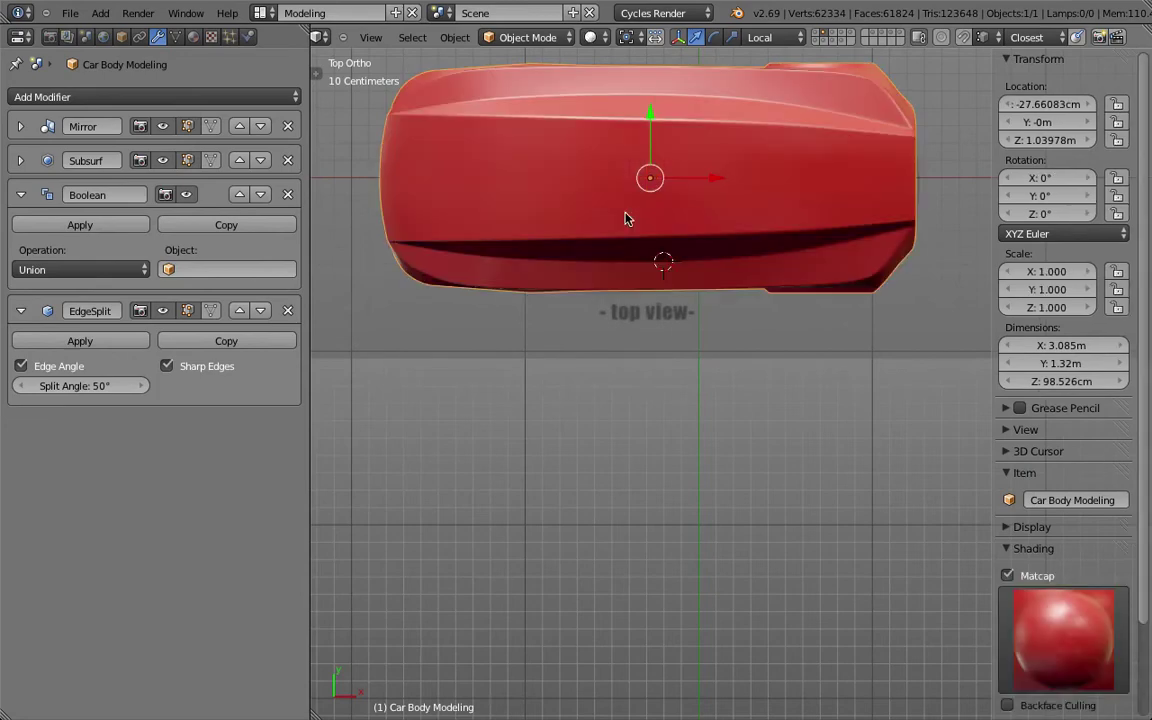
- Show the 3D print body's layer, save the file, and briefly check its mesh in Edit Mode
click(853, 37)
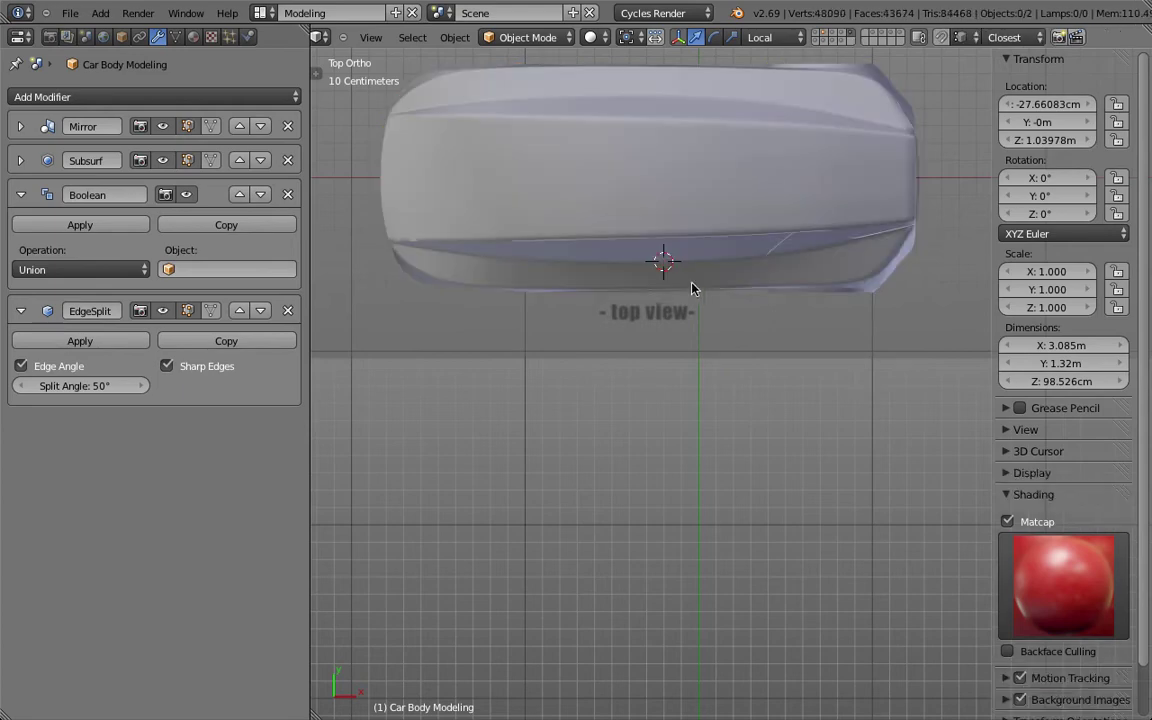
mouse_move(689, 291)
middle_down()
mouse_move(710, 244)
mouse_move(851, 200)
mouse_move(681, 308)
middle_up()
key(ctrl+s)
click(615, 372)
key(Tab)
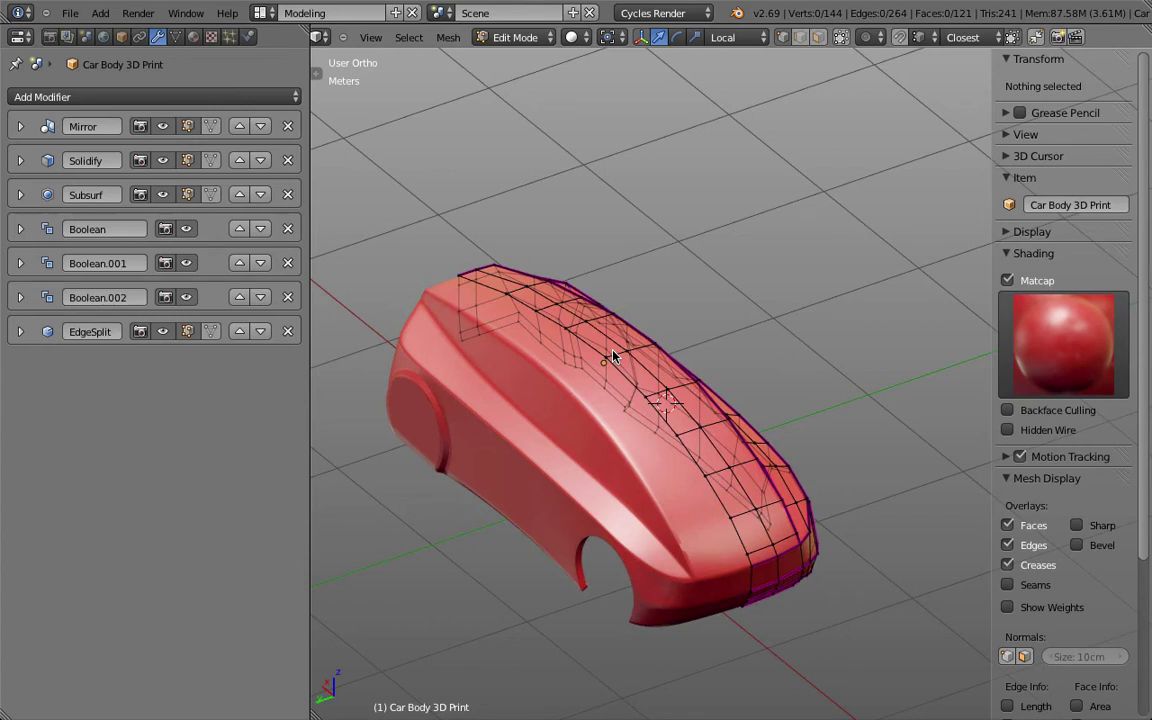
key(Tab)
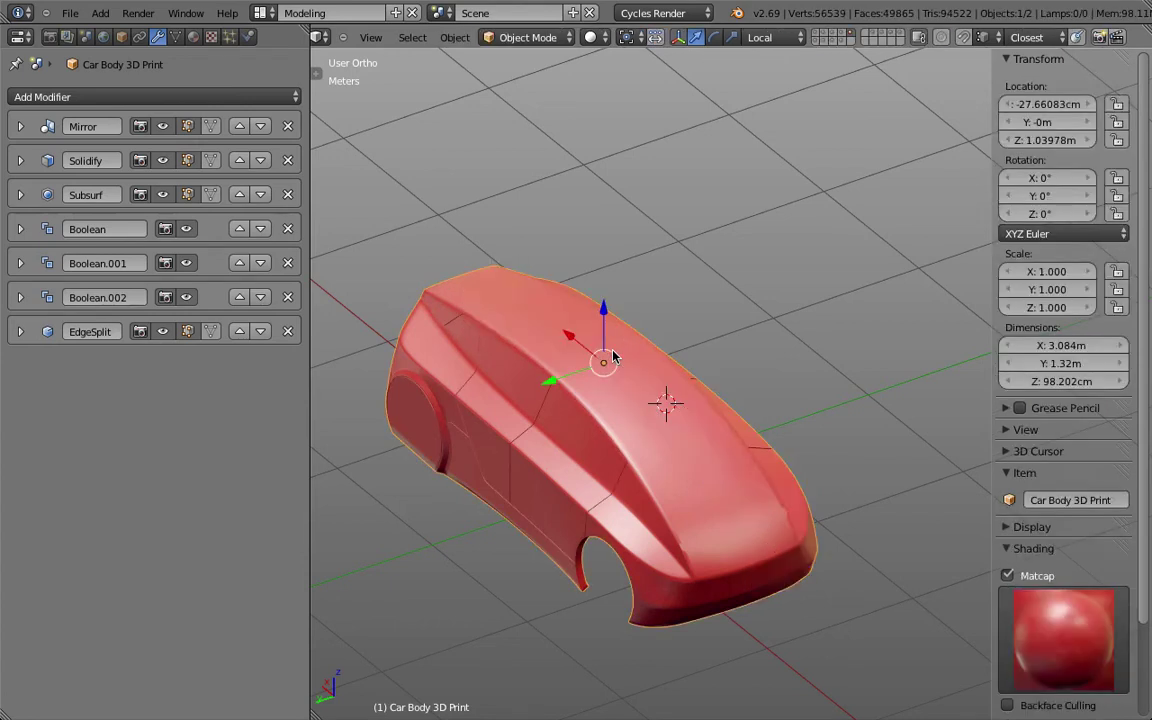
middle_drag(613, 357, 670, 374)
- Open the Tool Shelf beside the front-view car body and collapse Object Tools
key(KP_1)
key(z)
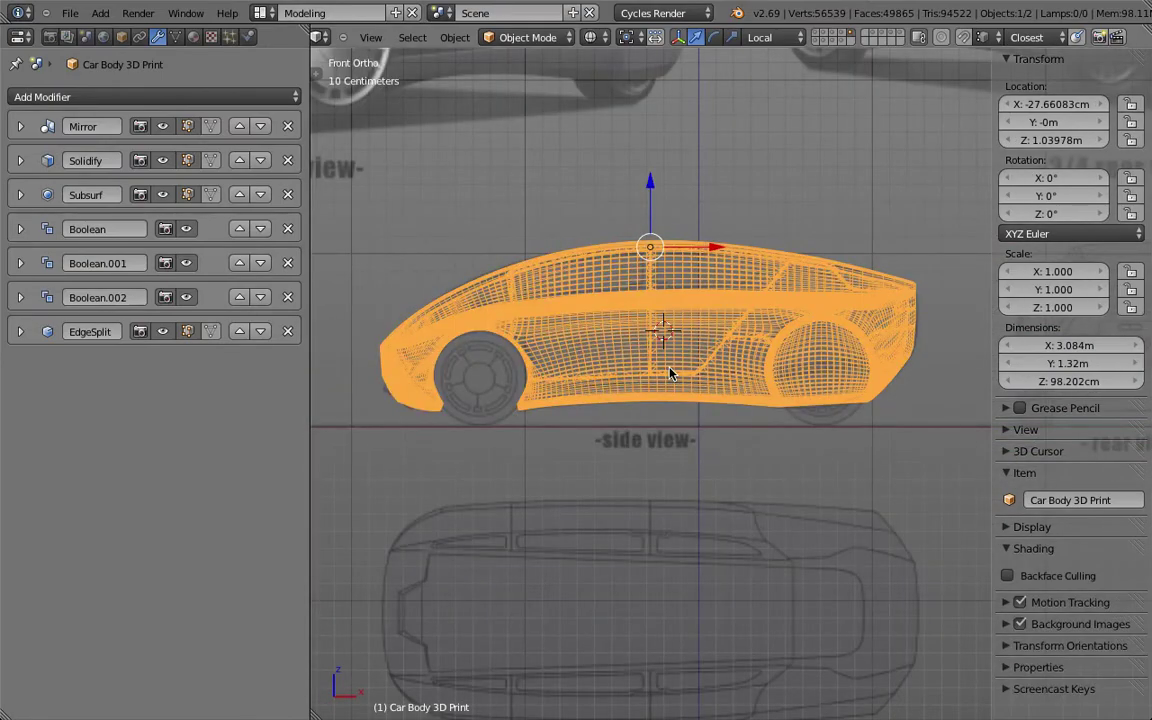
key(z)
scroll(665, 377, up, 3)
mouse_move(663, 380)
middle_down()
mouse_move(820, 374)
mouse_move(836, 360)
middle_up()
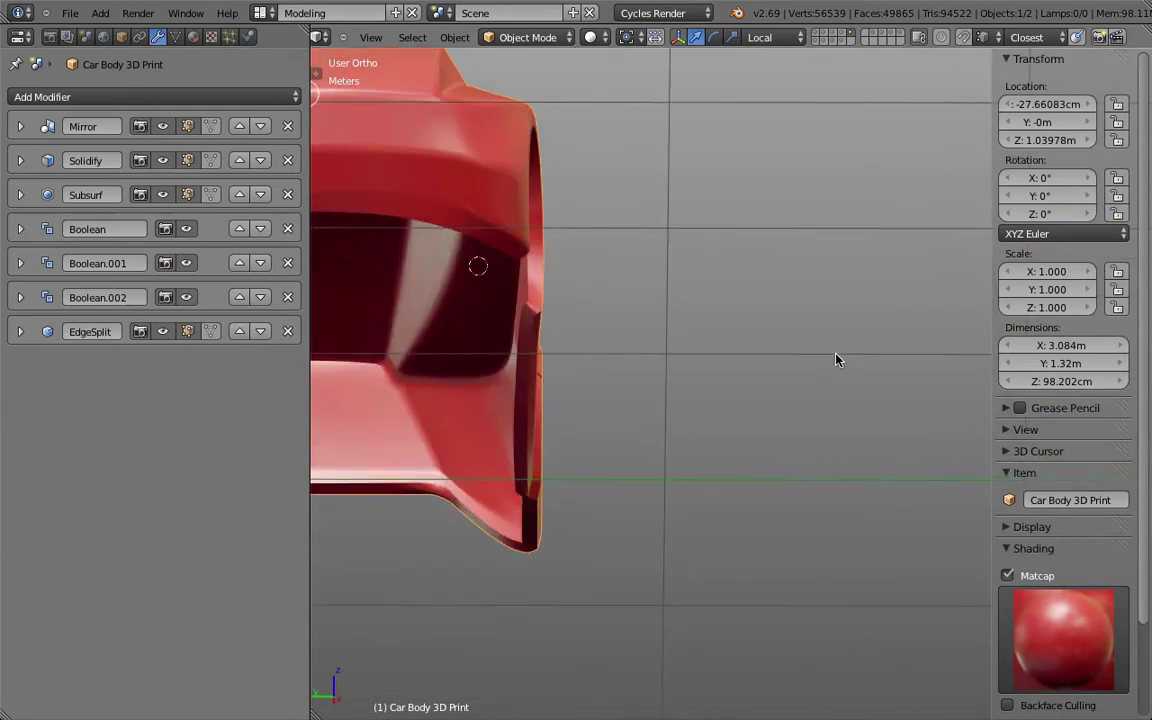
scroll(540, 270, down, 3)
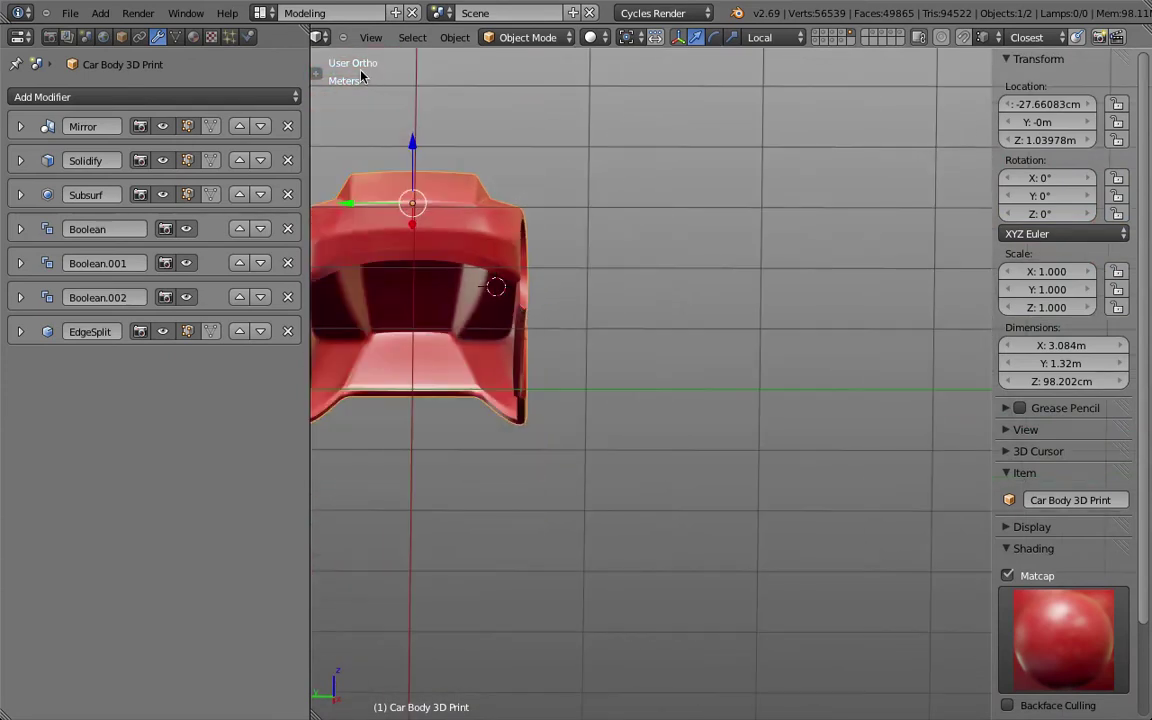
key(t)
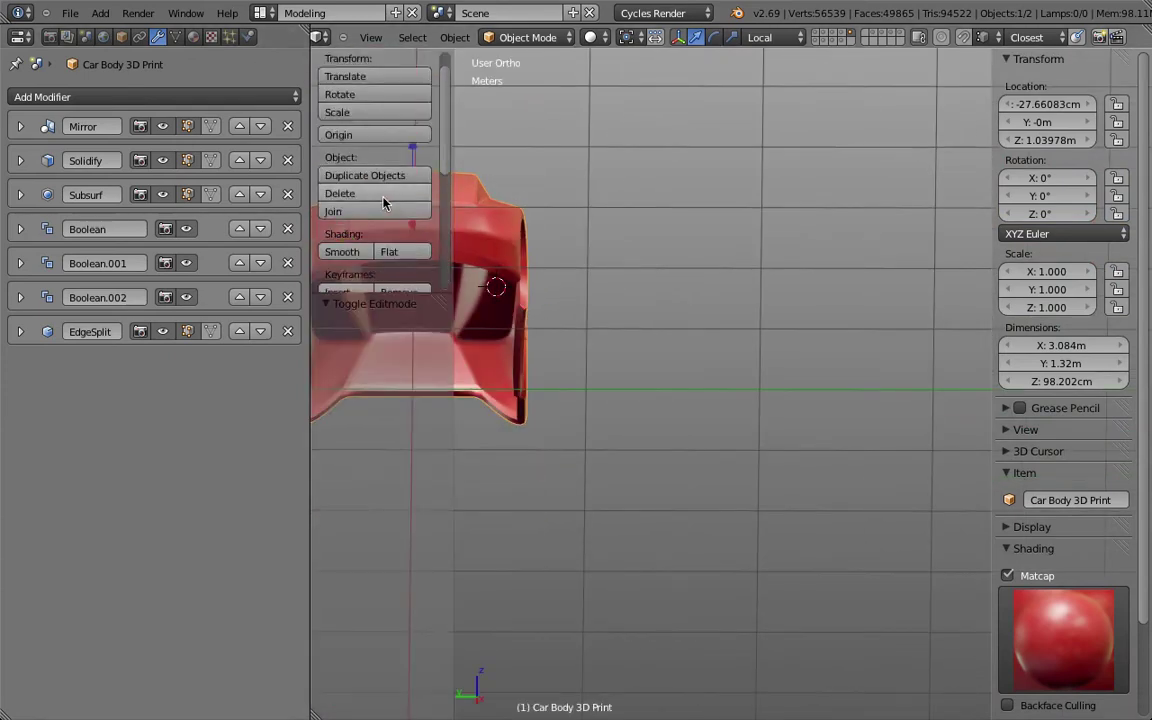
scroll(386, 209, up, 1)
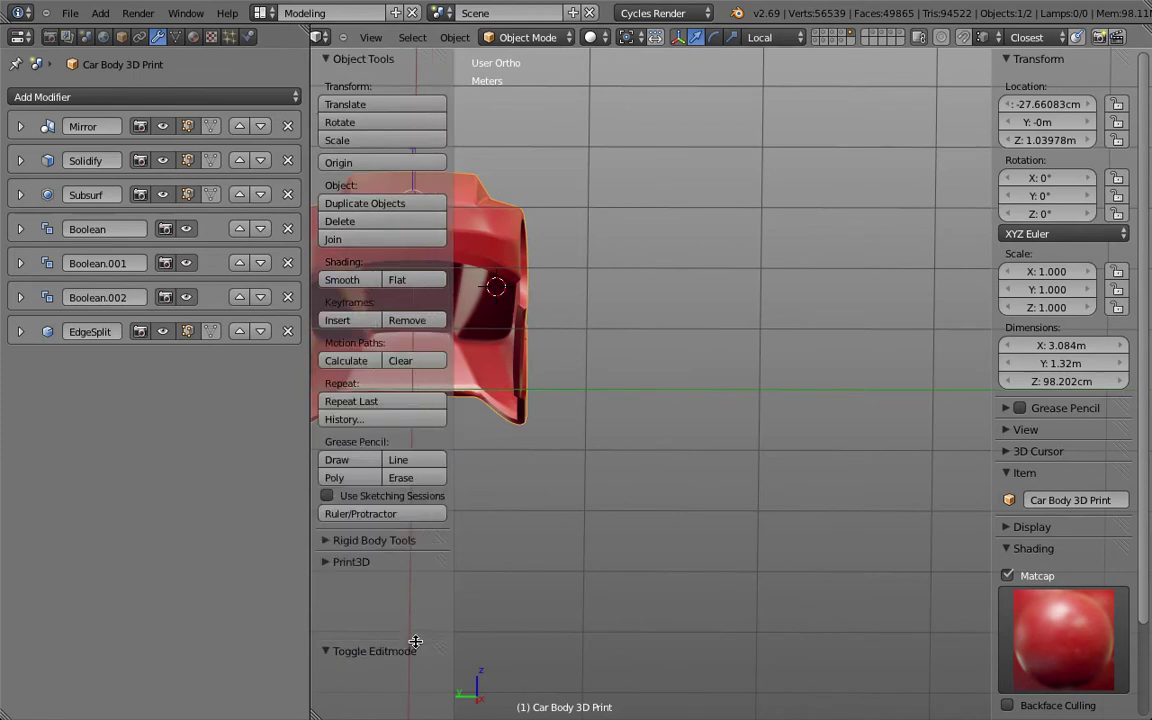
click(340, 58)
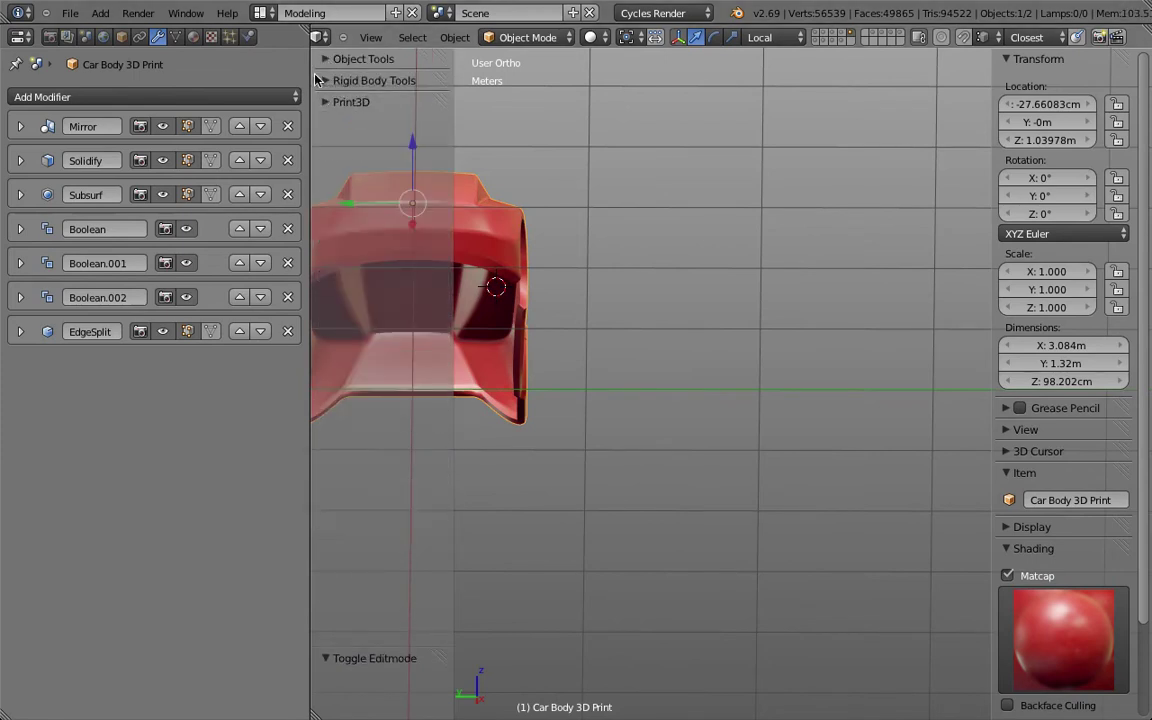
drag(310, 62, 213, 62)
- Filter User Preferences add-ons by '3d' to enable 3D Print Toolbox
click(70, 13)
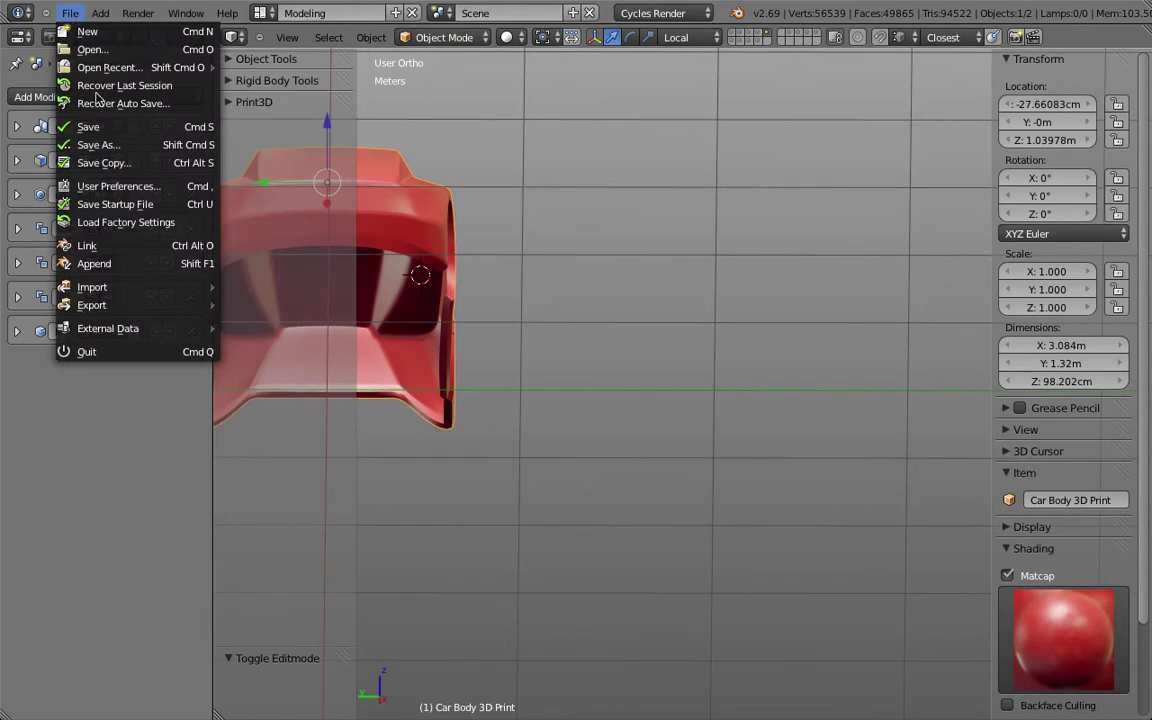
click(126, 191)
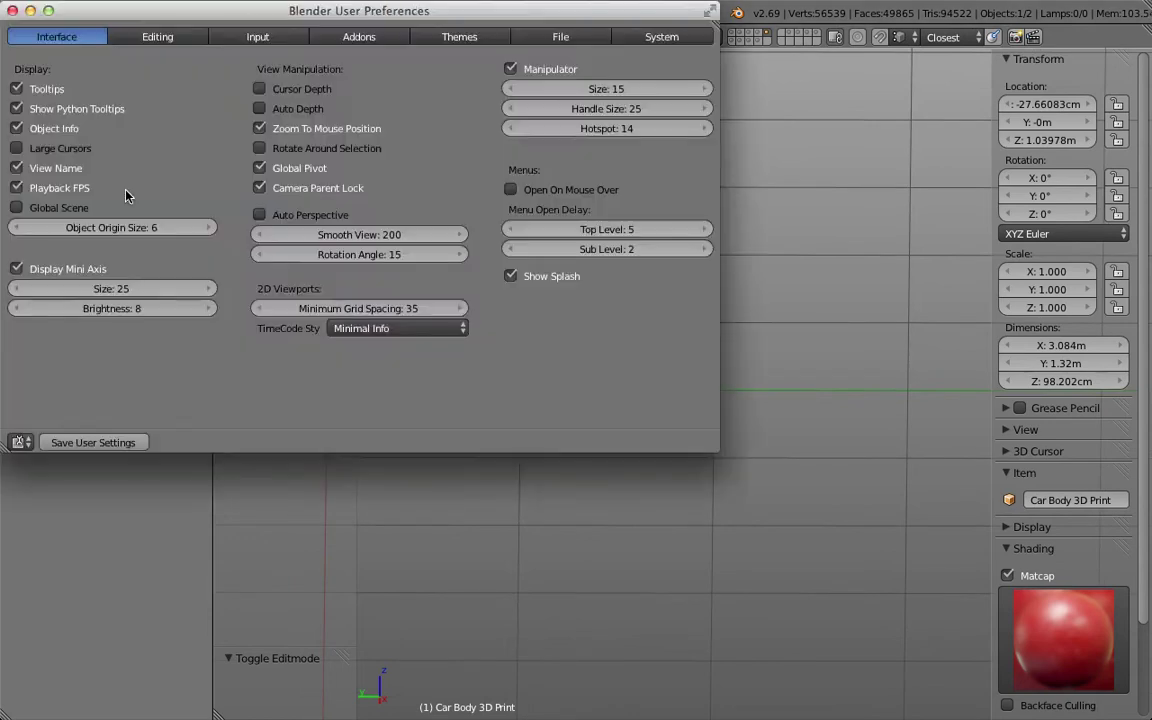
click(348, 38)
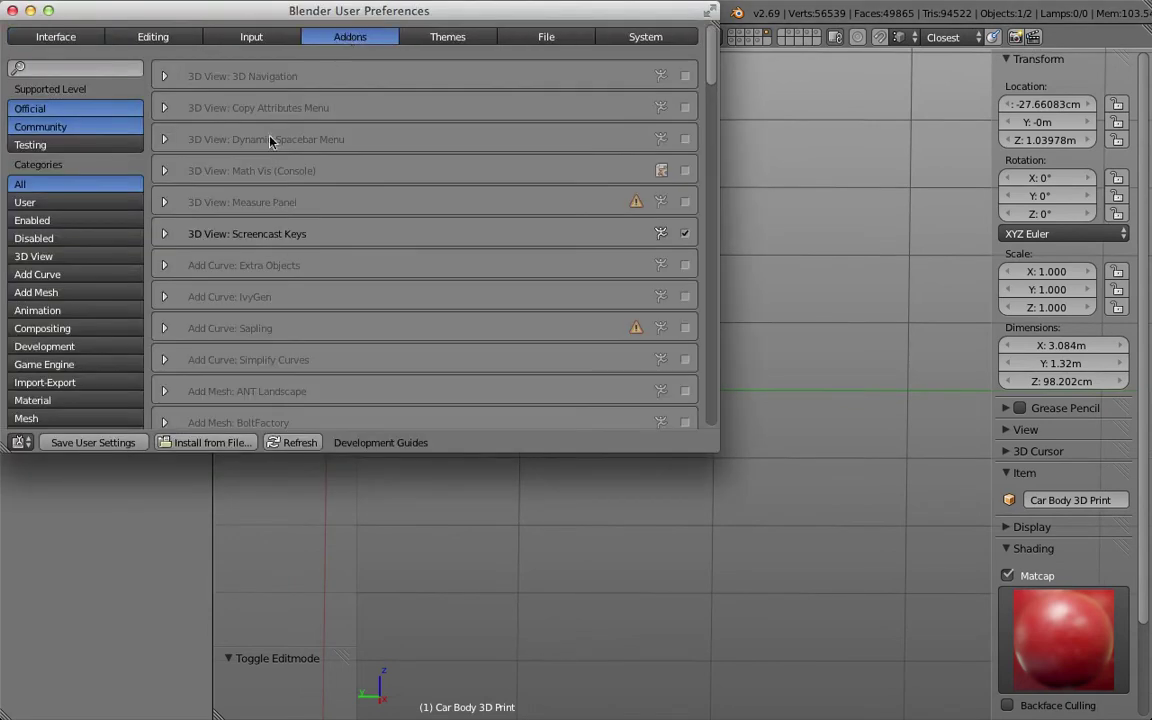
click(78, 70)
text(3d)
key(Return)
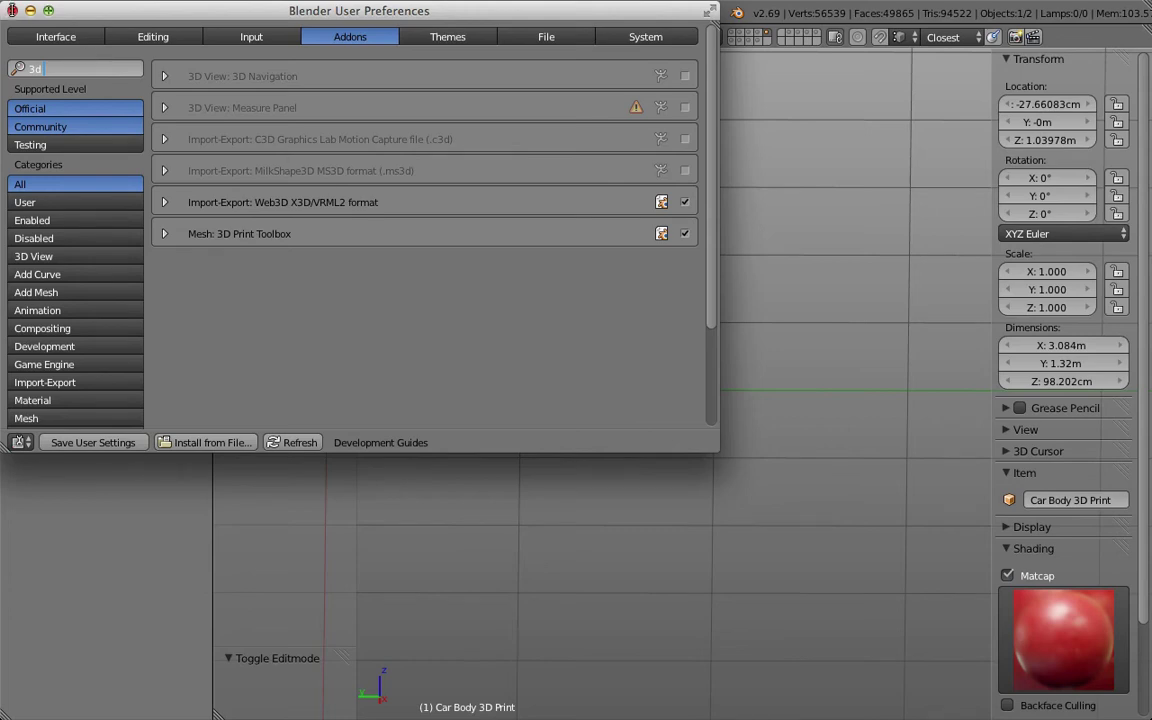
click(12, 10)
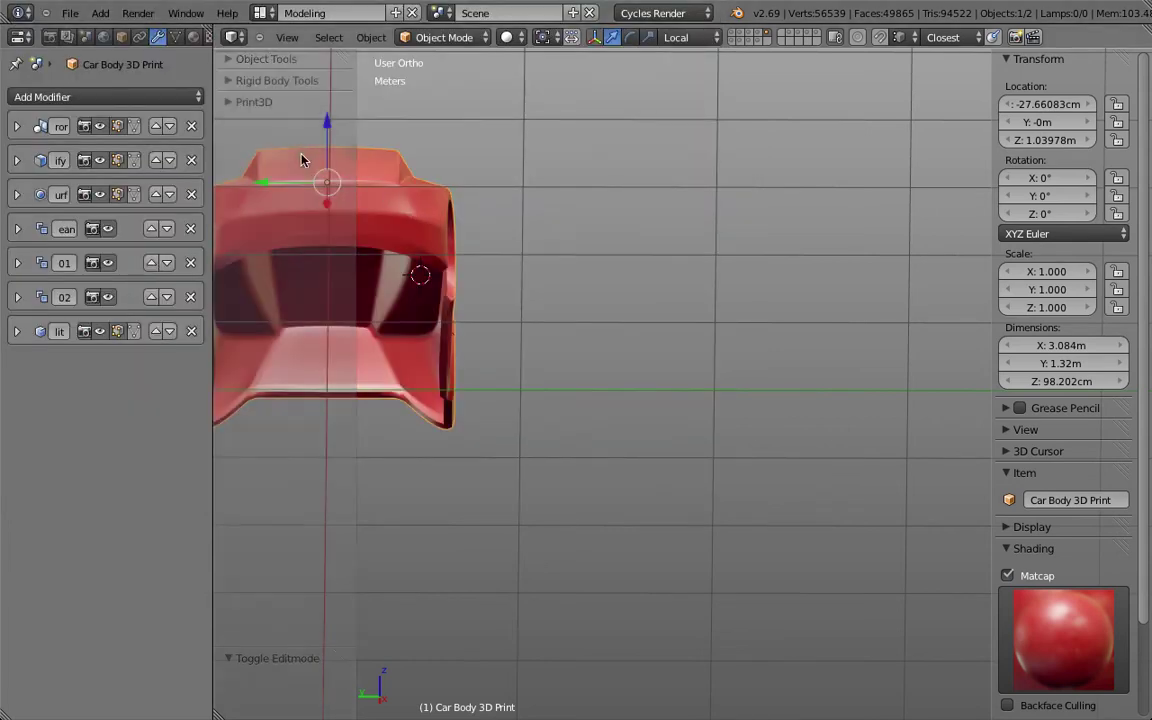
- Expand the Print3D panel and view the car body in wireframe from three-quarters
click(228, 102)
scroll(515, 276, down, 2)
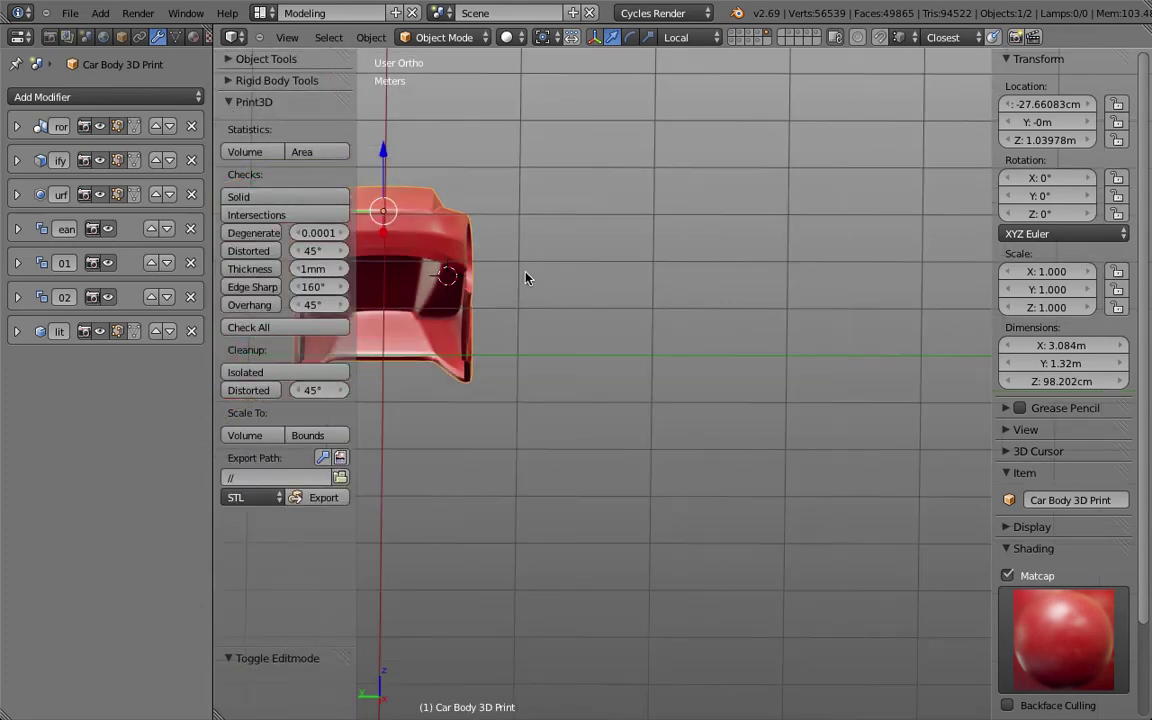
middle_drag(518, 272, 724, 262)
key(z)
key(z)
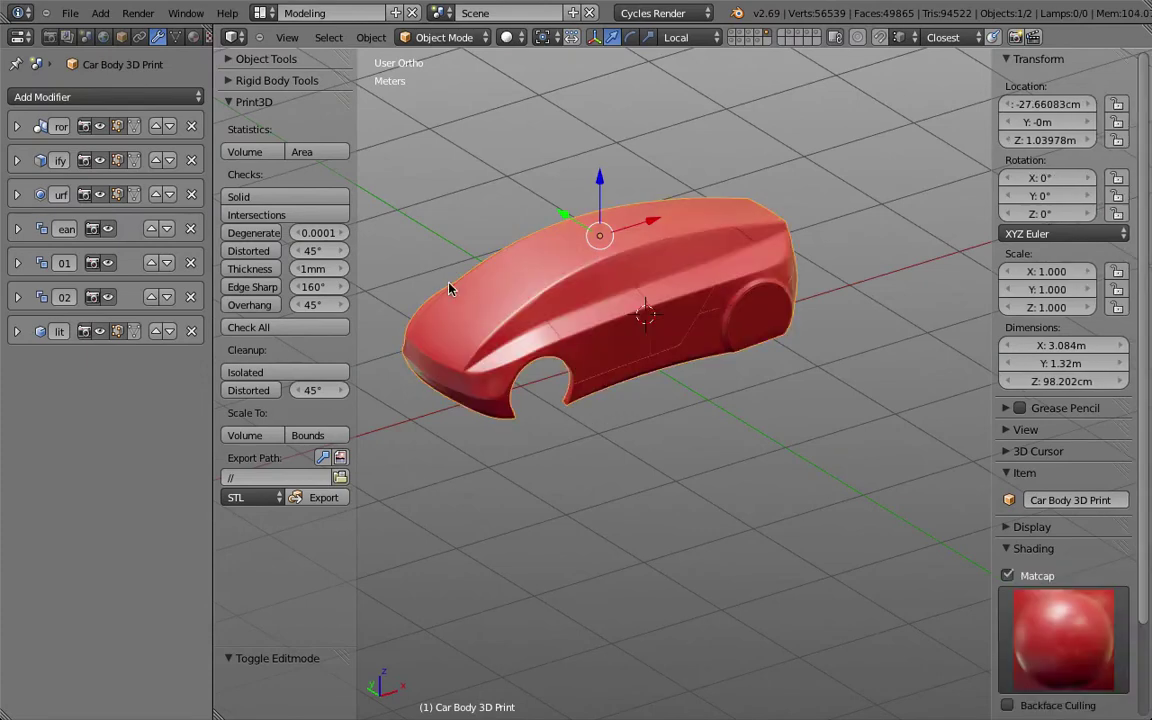
- Set the Print3D export path to the car project folder
click(341, 480)
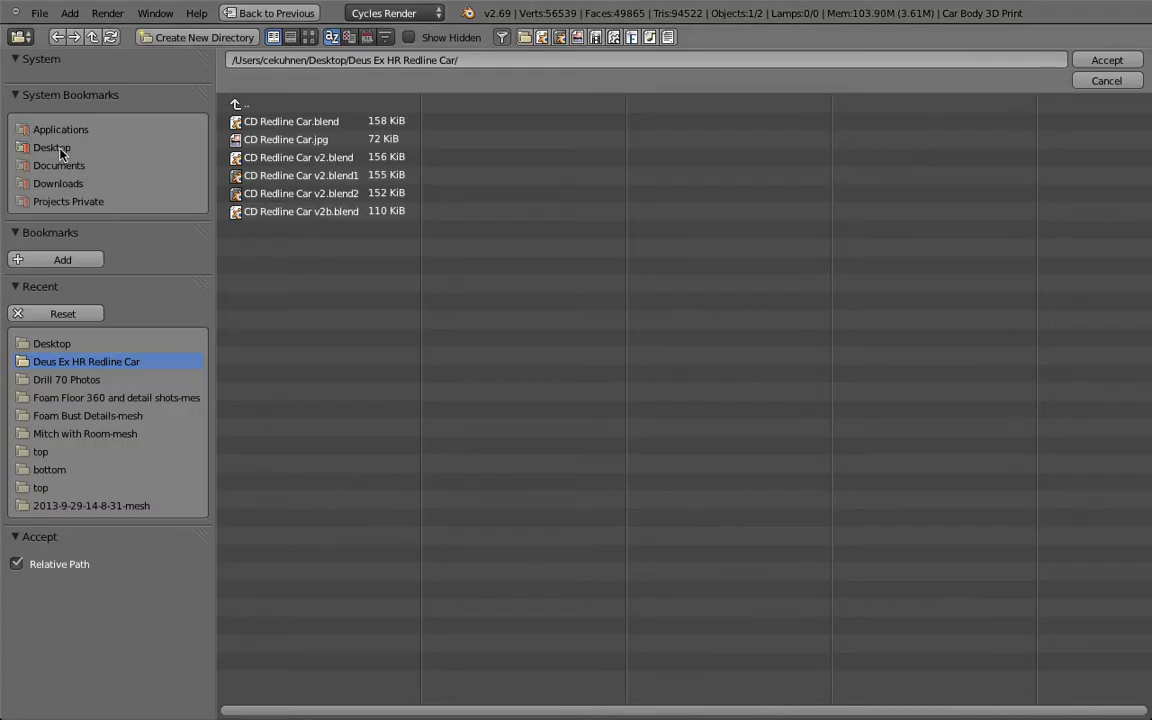
click(475, 60)
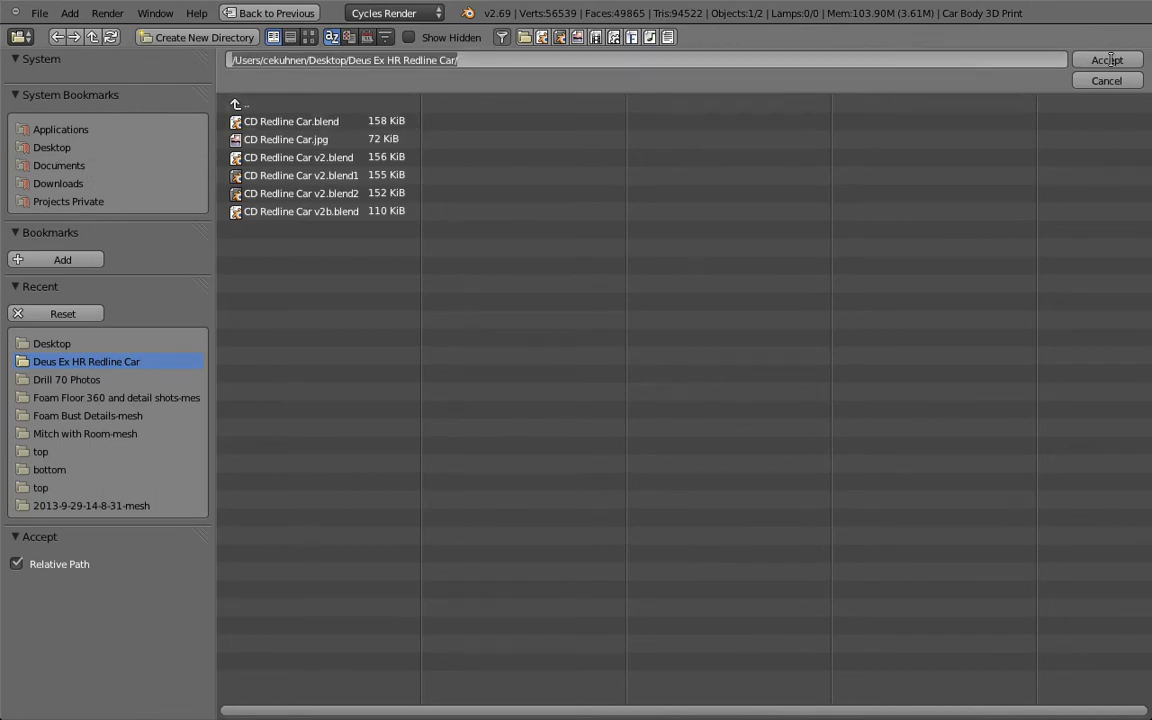
click(1112, 61)
click(1112, 61)
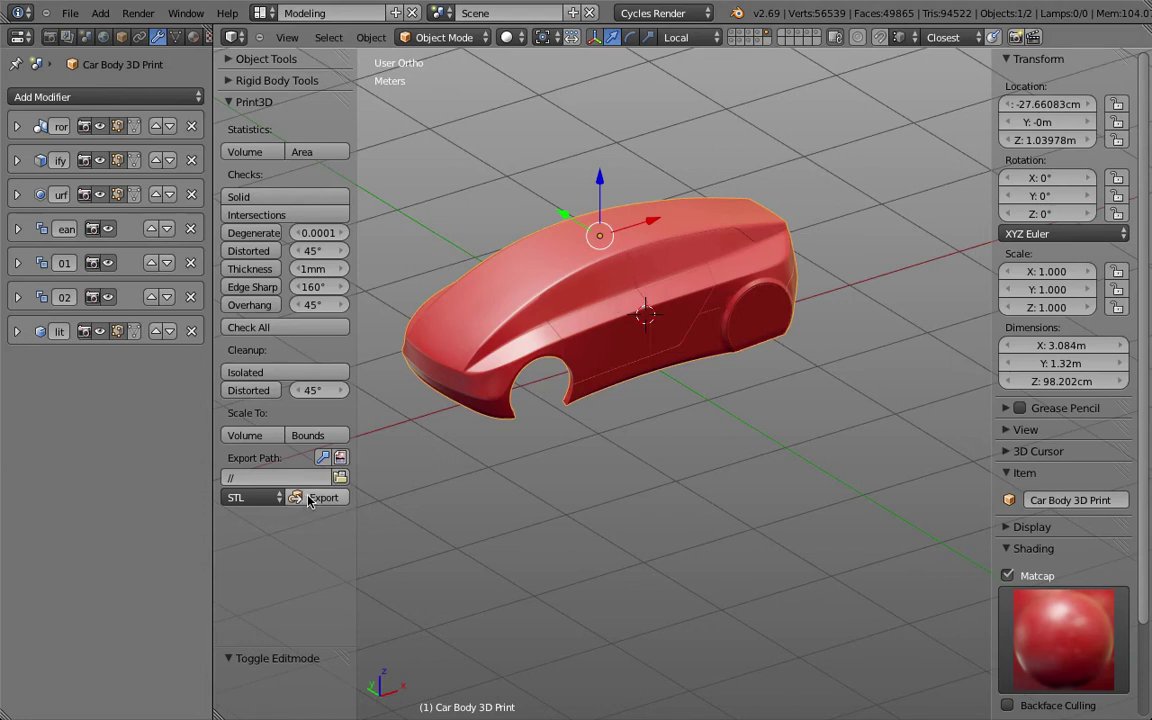
- Choose STL as the Print3D export format and switch to Front Ortho view
click(266, 499)
middle_drag(517, 480, 517, 422)
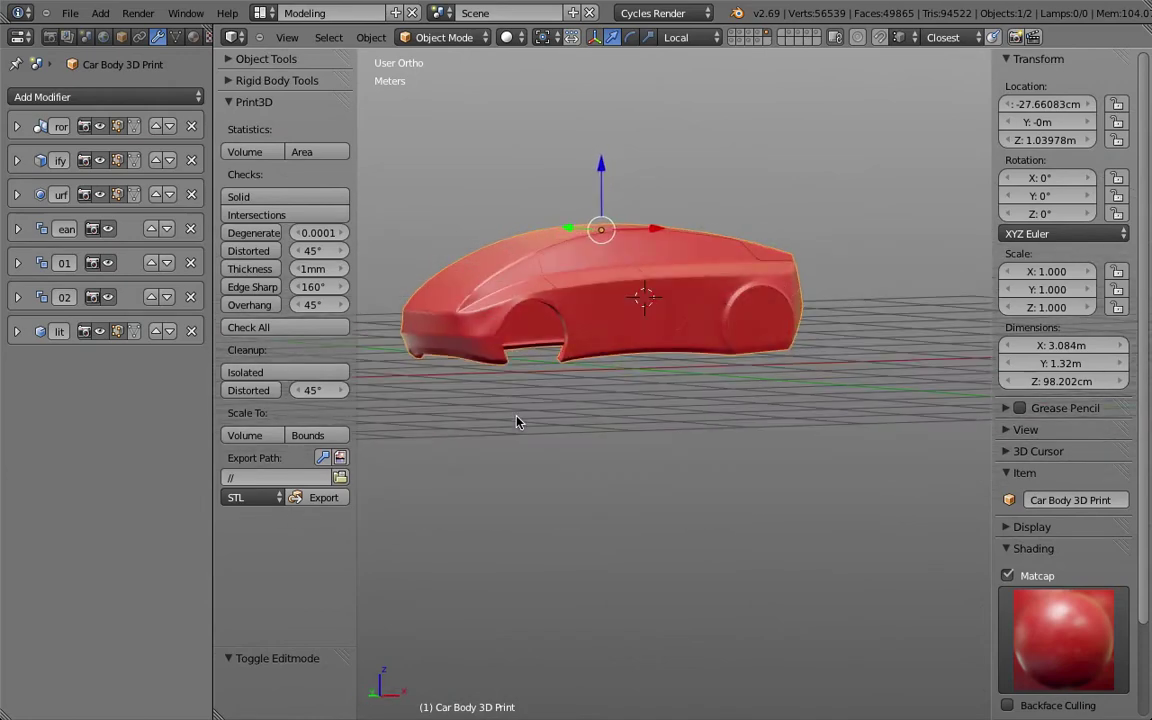
key(KP_1)
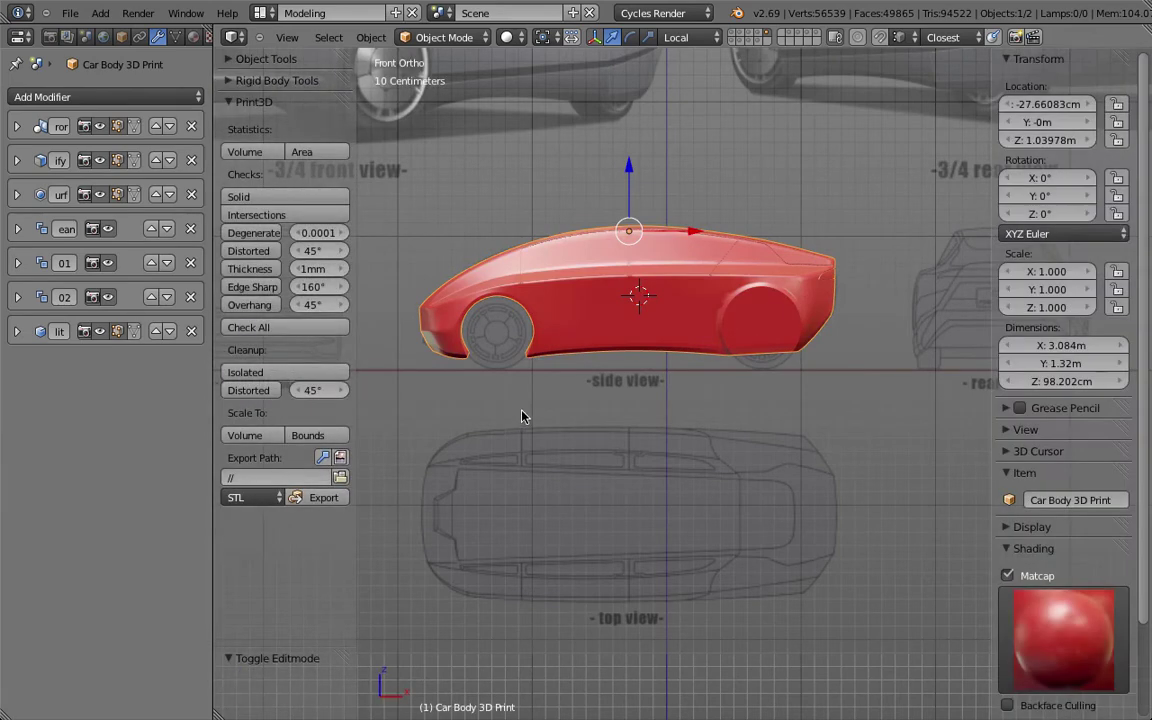
shift+middle_drag(524, 414, 545, 437)
- Export Car Body 3D Print as an STL file from the Print3D panel
key(n)
key(t)
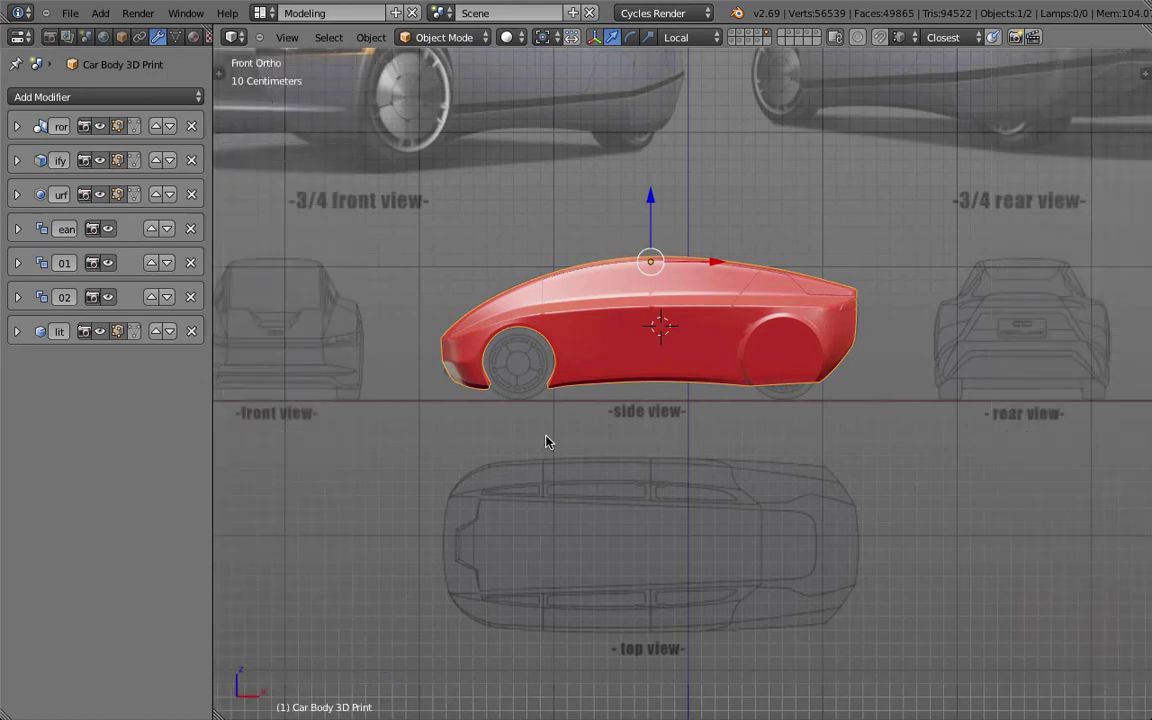
scroll(545, 437, up, 2)
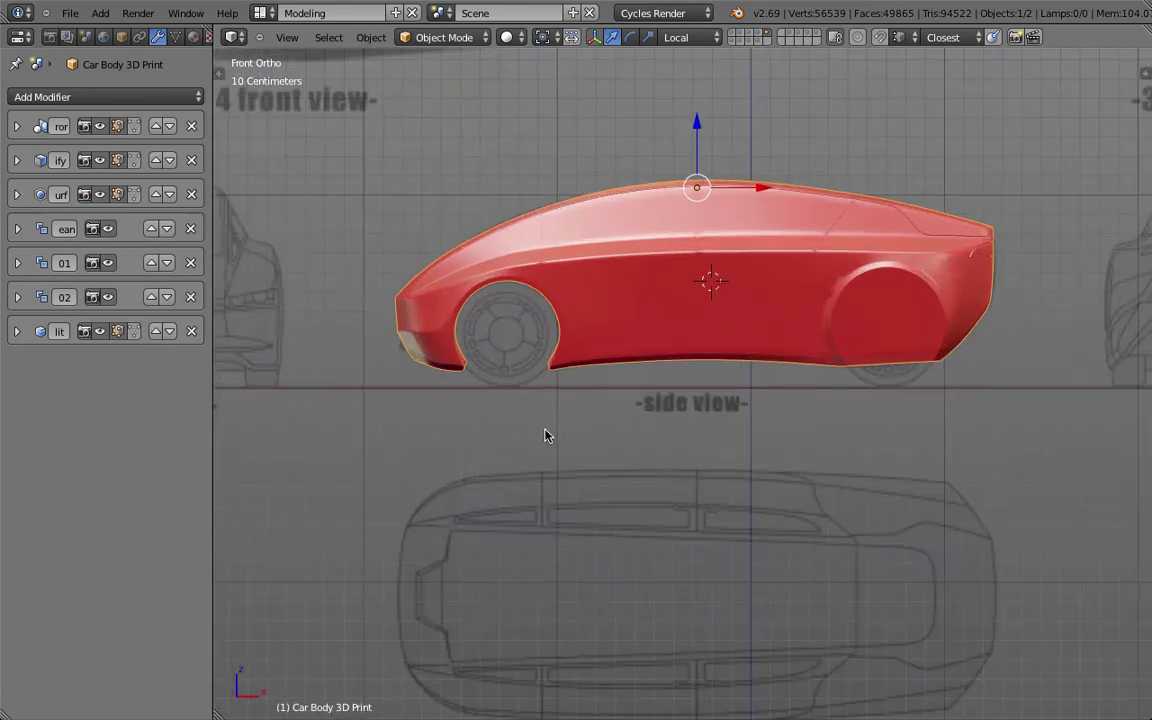
key(t)
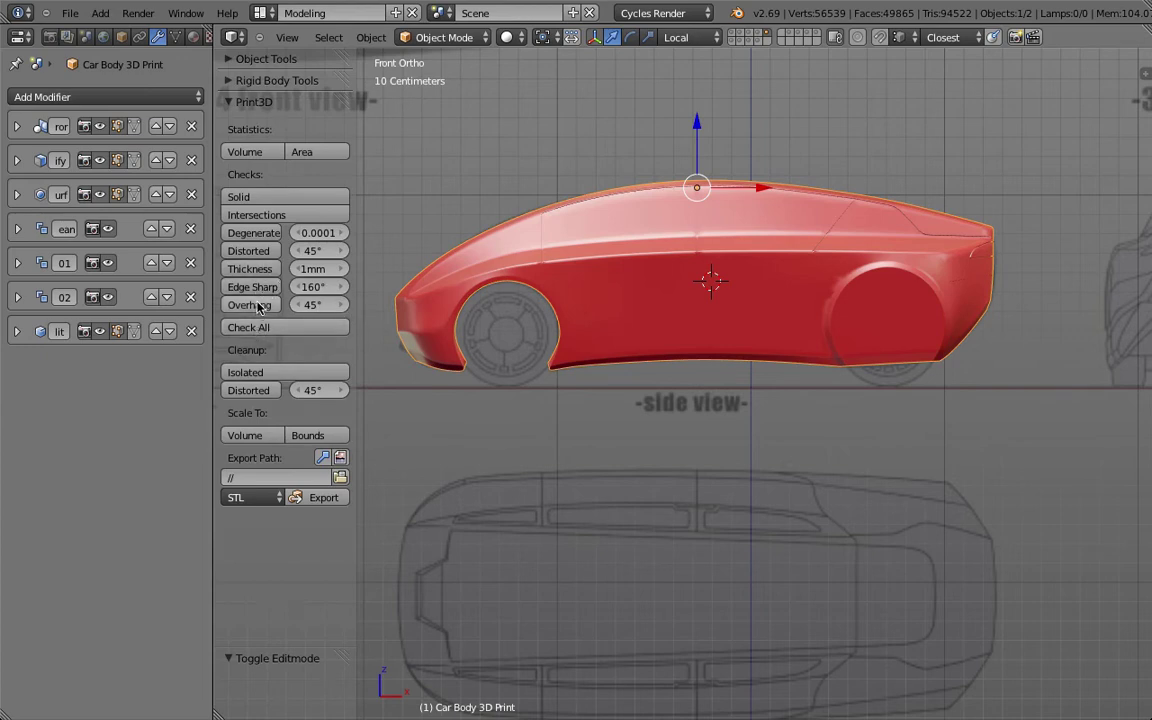
click(335, 505)
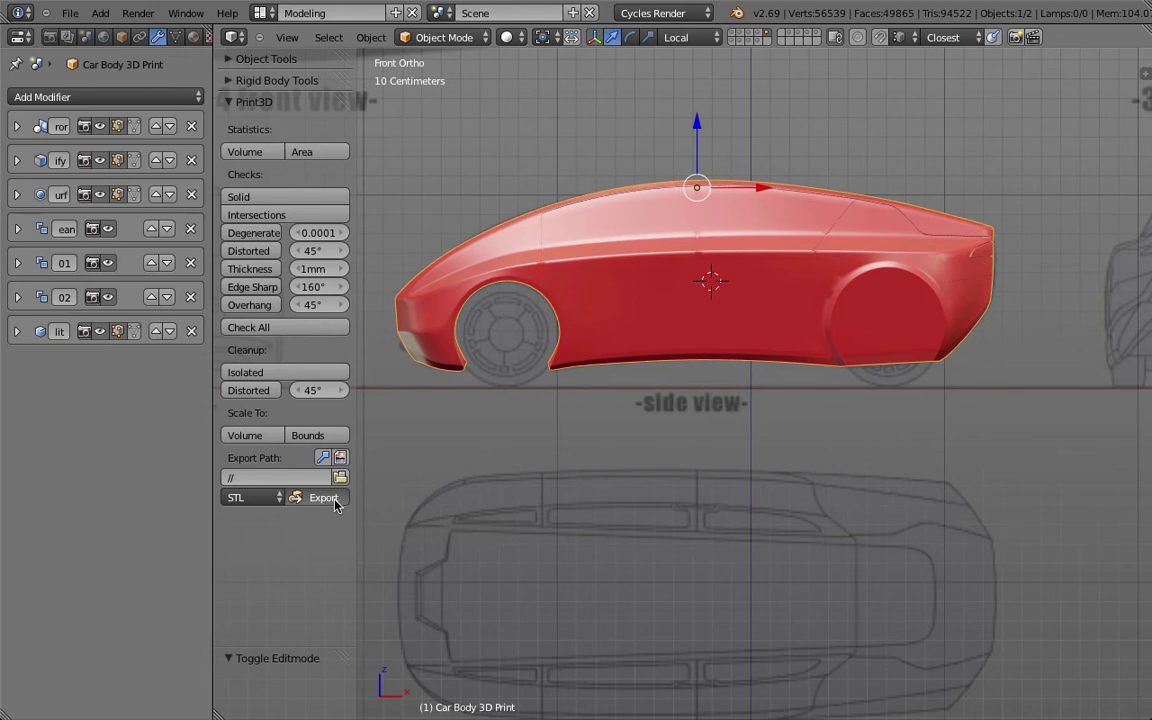
click(334, 502)
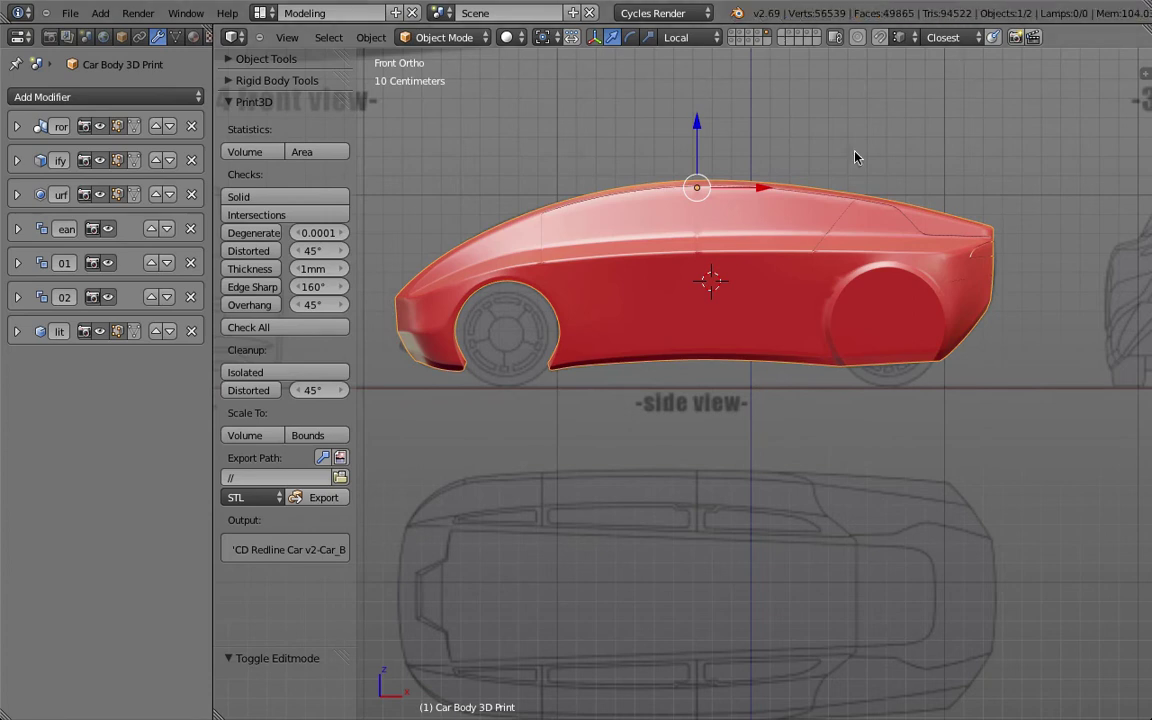
- Confirm in Finder that the exported CD Redline Car v2 car-body STL file is 4.6 MB
key(super+Tab)
key(super+Tab)
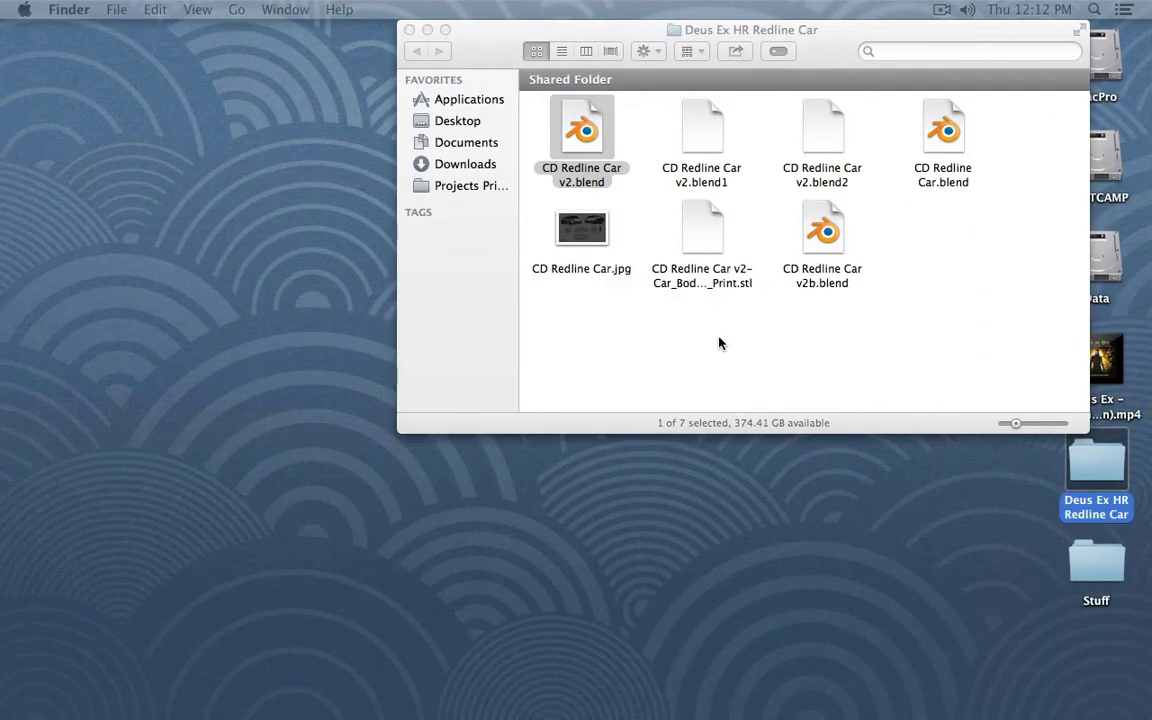
click(710, 240)
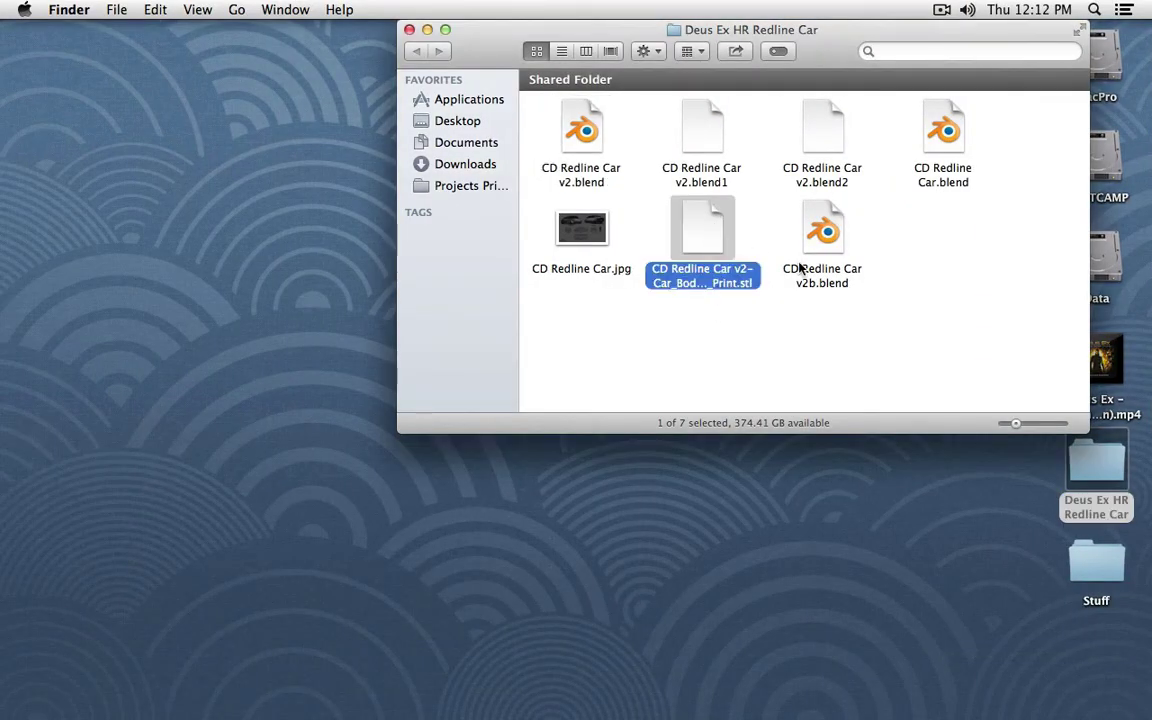
key(super+i)
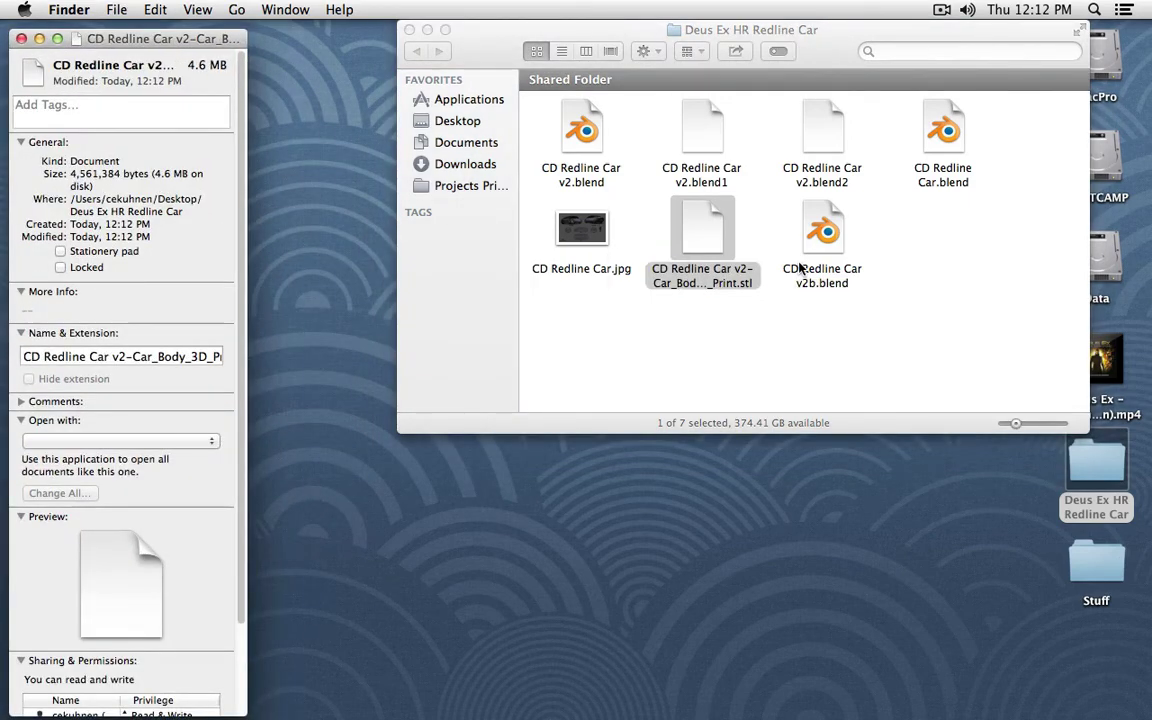
key(super+w)
mouse_move(682, 690)
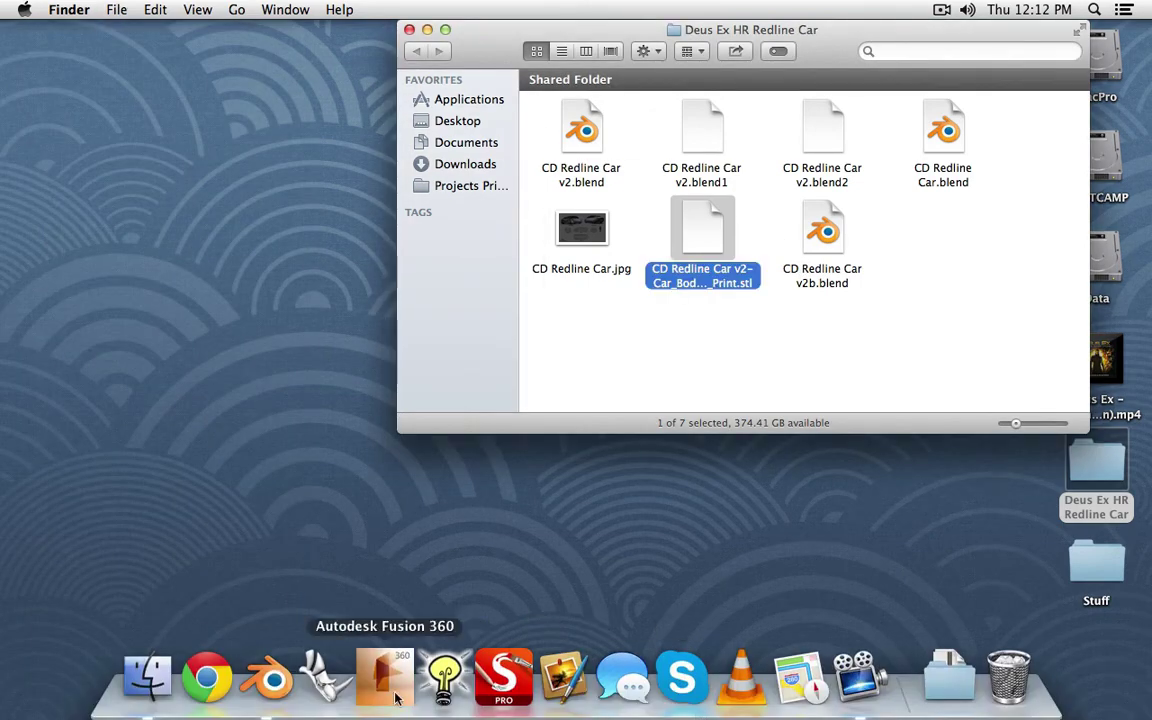
- Import the Car_Body_3D_Print STL file onto an empty scene layer
click(272, 680)
click(734, 40)
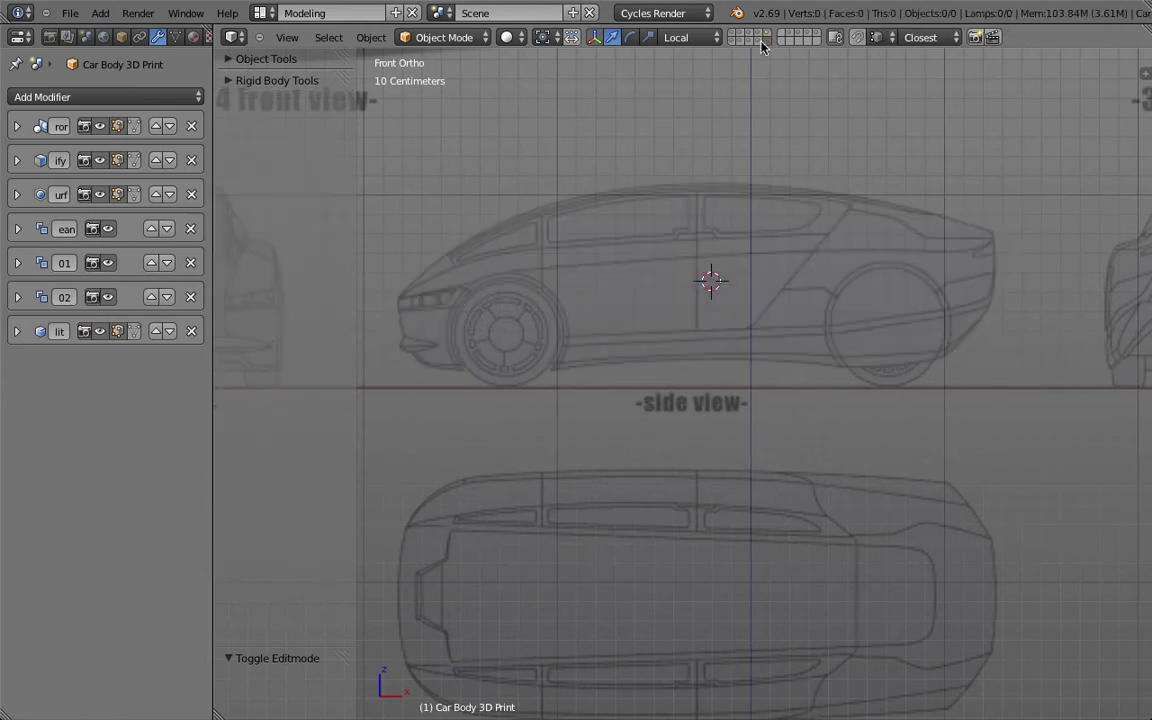
click(70, 13)
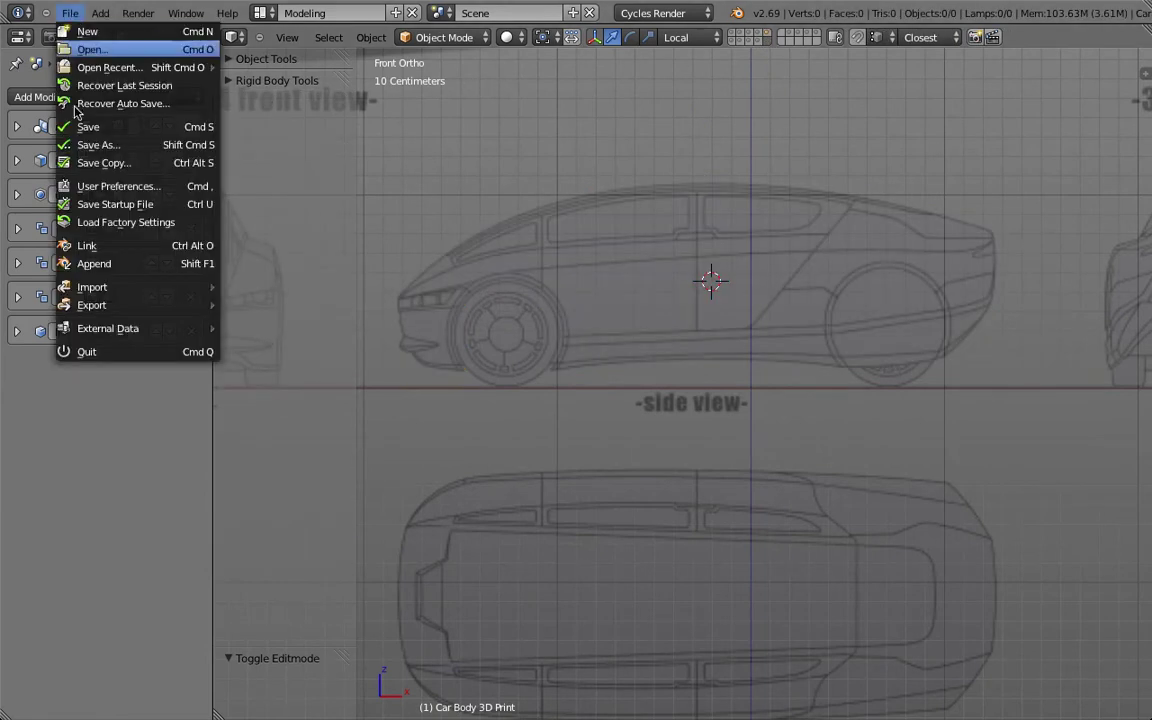
mouse_move(90, 287)
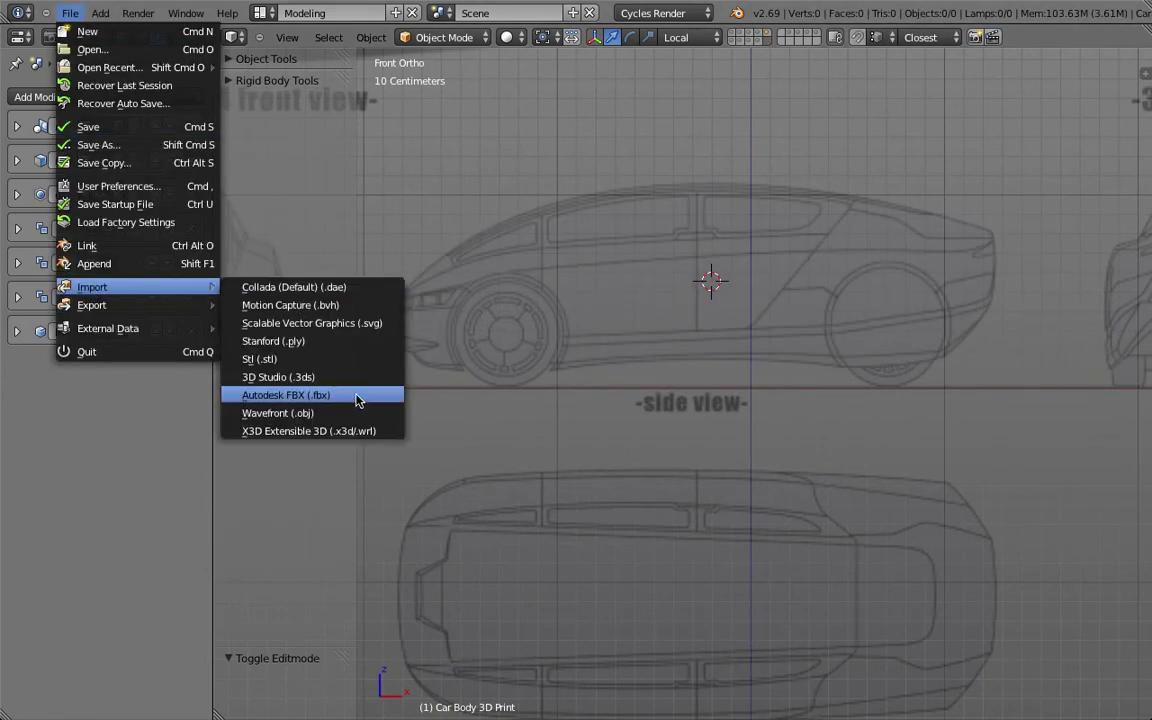
click(357, 360)
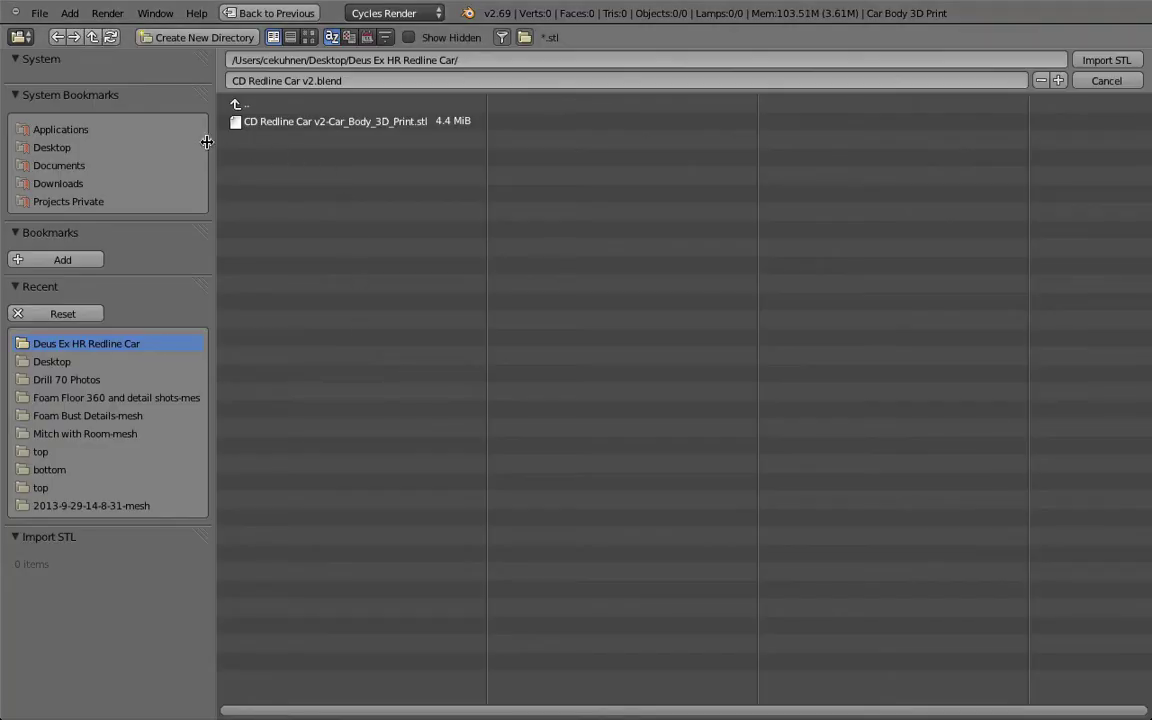
click(372, 122)
click(1126, 62)
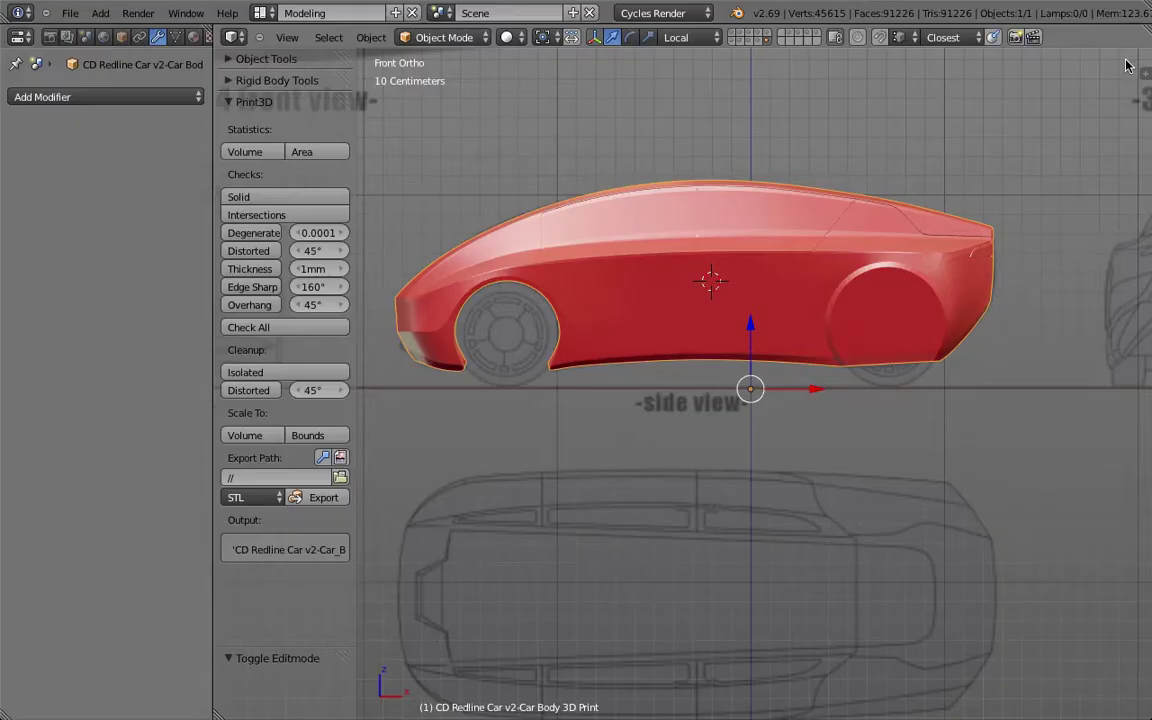
- Inspect the imported shell from several angles, ending on its front wheel arch
middle_drag(643, 228, 597, 260)
scroll(830, 298, up, 5)
key(Tab)
scroll(622, 291, down, 3)
middle_drag(648, 301, 548, 553)
key(Tab)
scroll(753, 275, up, 8)
scroll(653, 429, up, 5)
key(Tab)
key(Tab)
scroll(653, 432, down, 4)
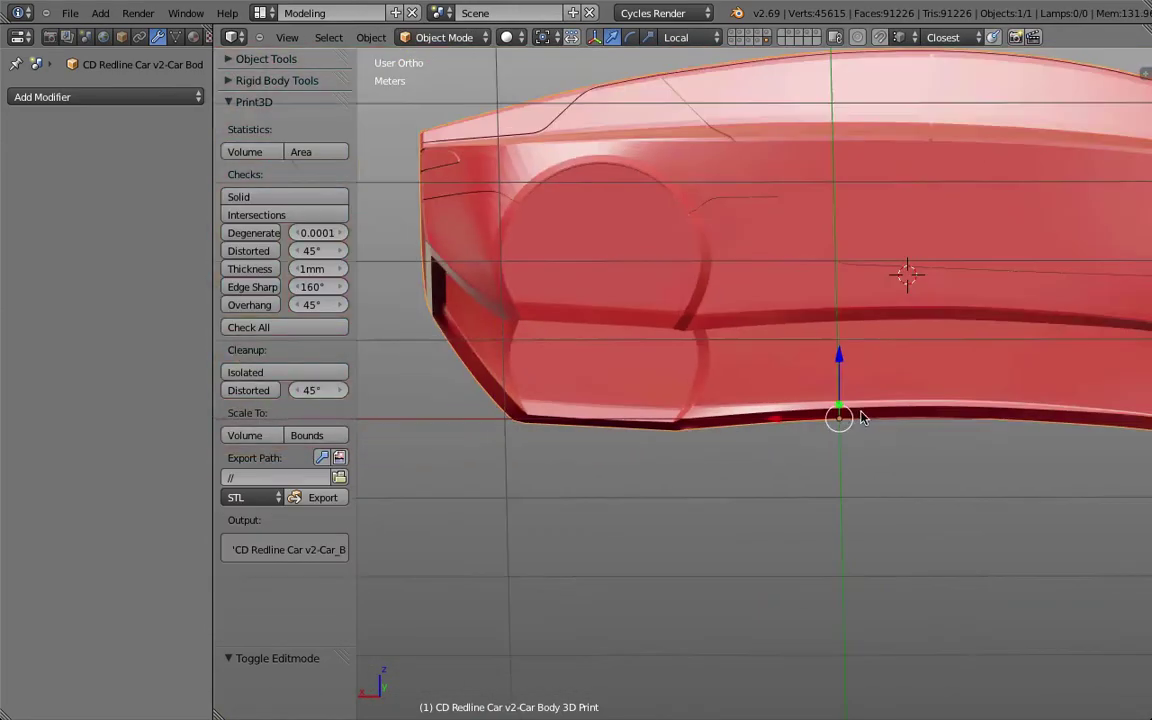
middle_drag(653, 432, 898, 405)
key(KP_1)
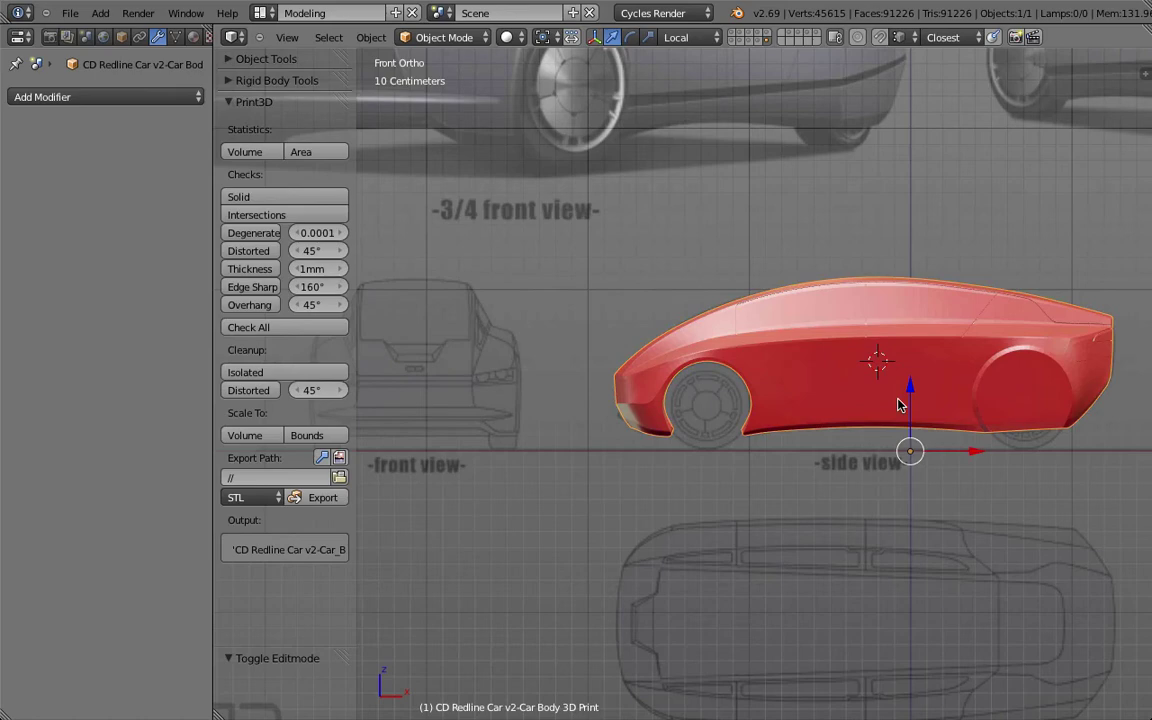
scroll(640, 455, up, 6)
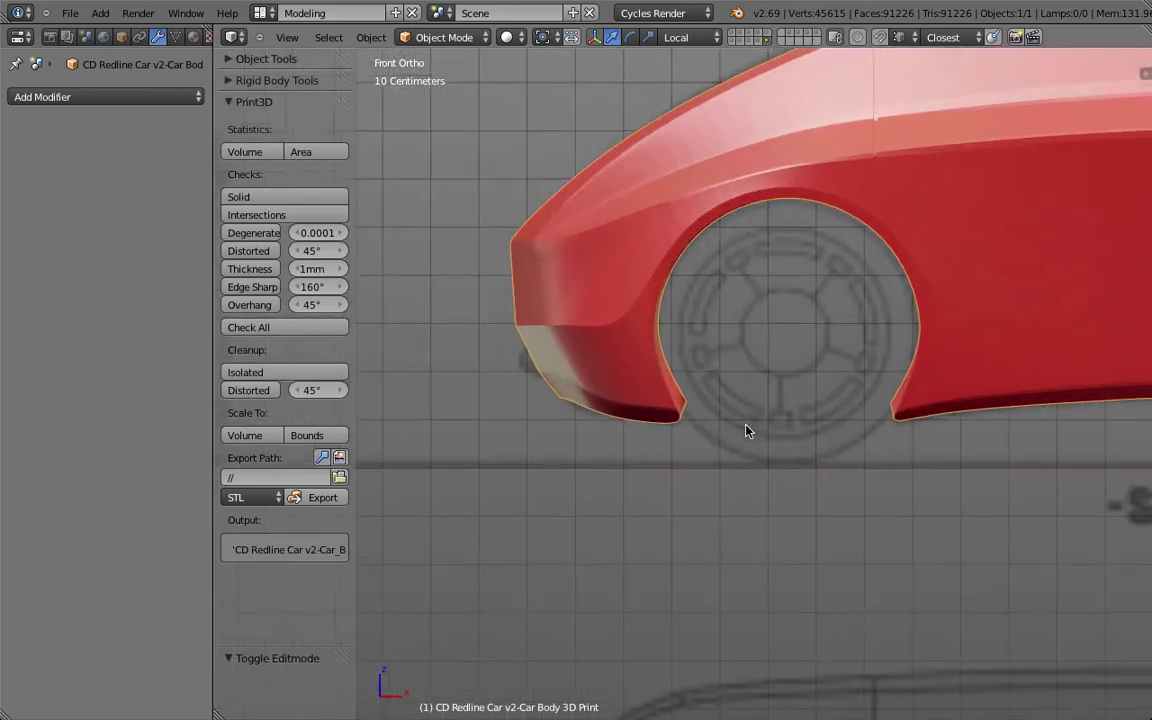
shift+middle_drag(737, 436, 540, 479)
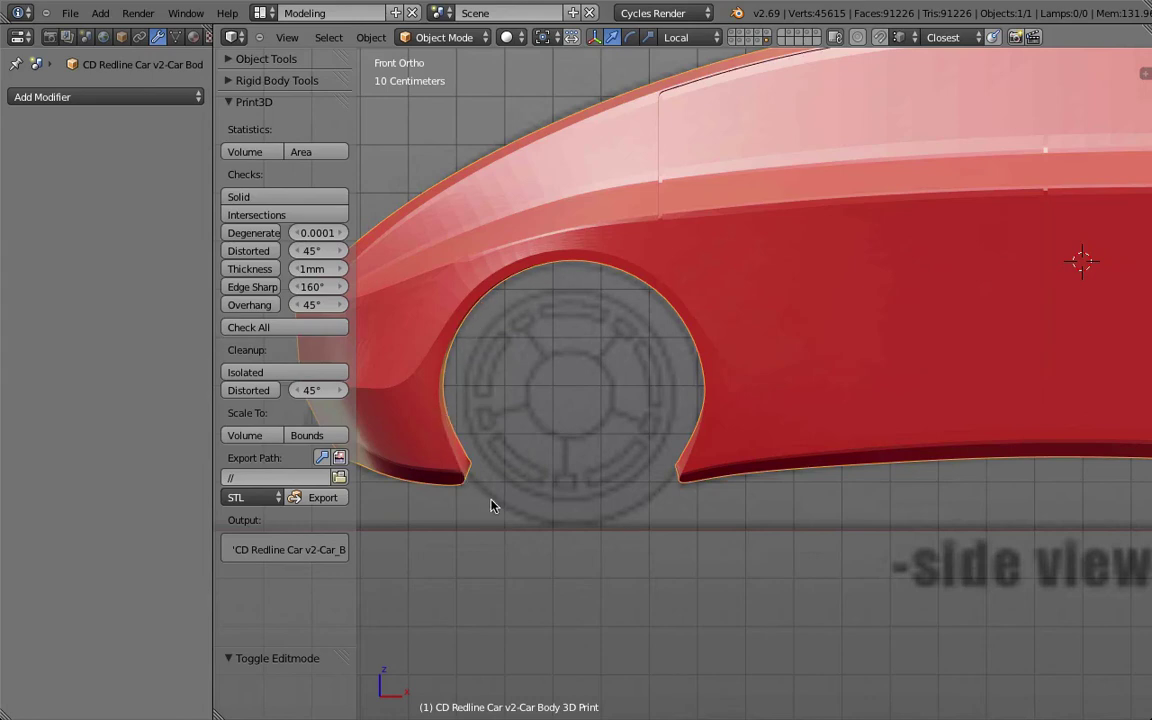
- Return to the grey car body layer and place the 3D cursor at the front wheel centre
click(768, 38)
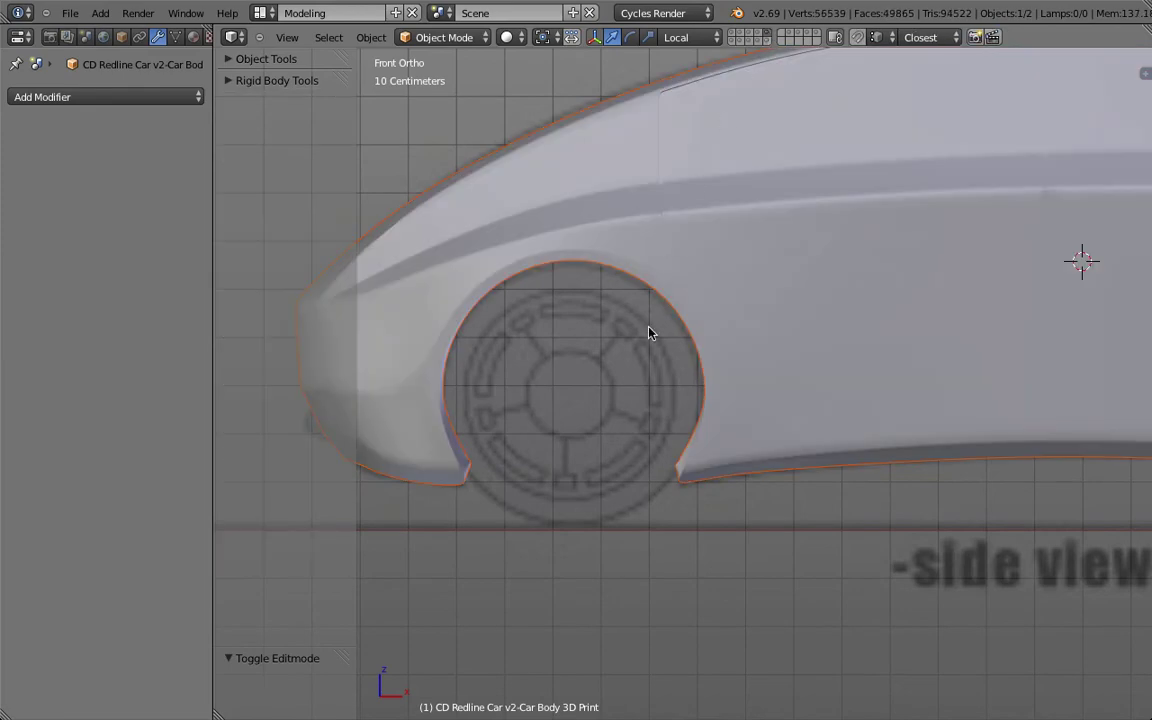
scroll(650, 330, down, 2)
key(z)
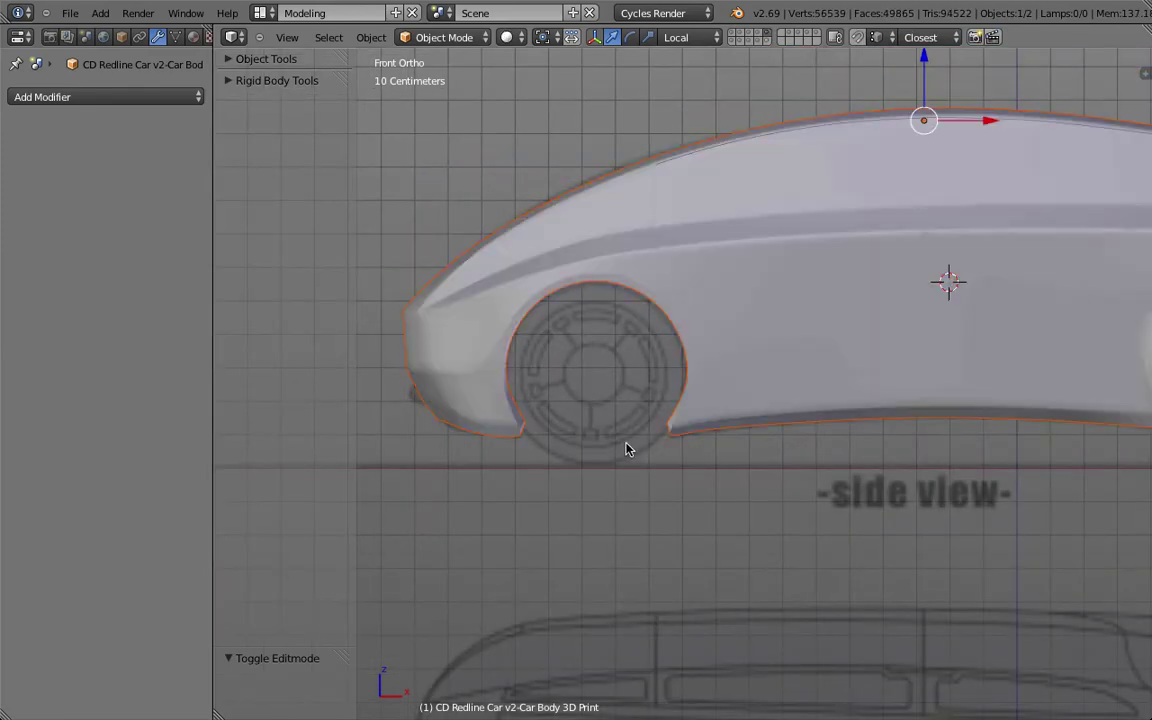
key(a)
scroll(527, 432, up, 5)
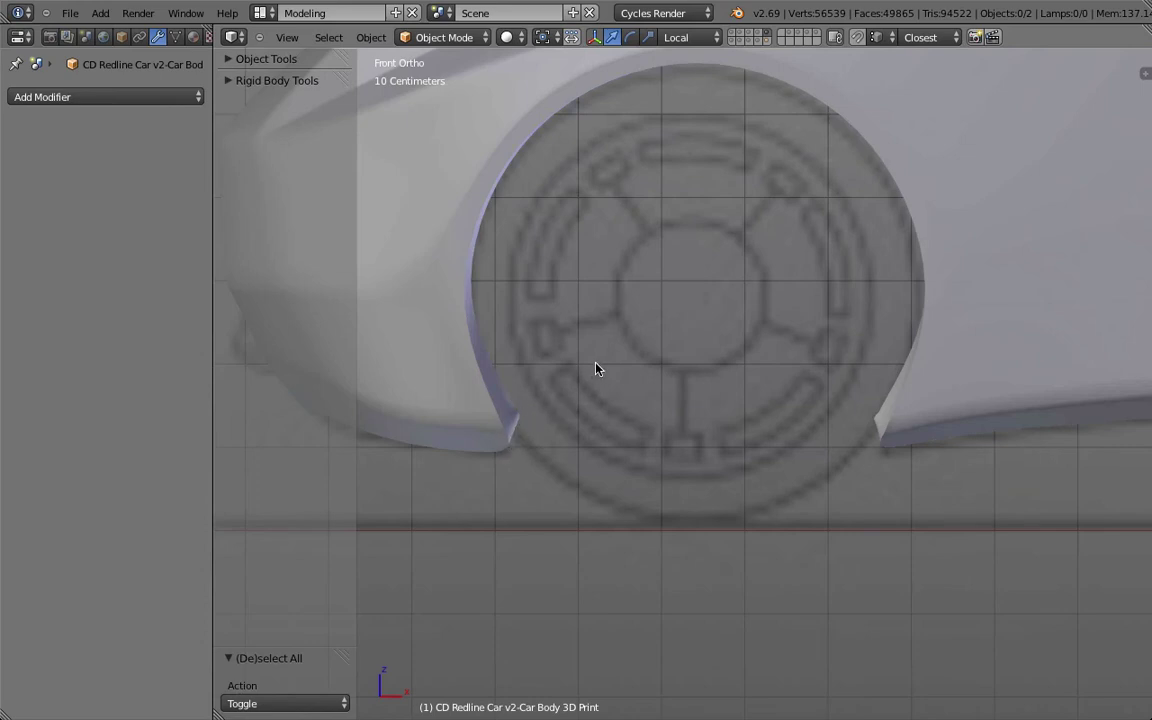
scroll(702, 404, down, 5)
scroll(710, 404, up, 2)
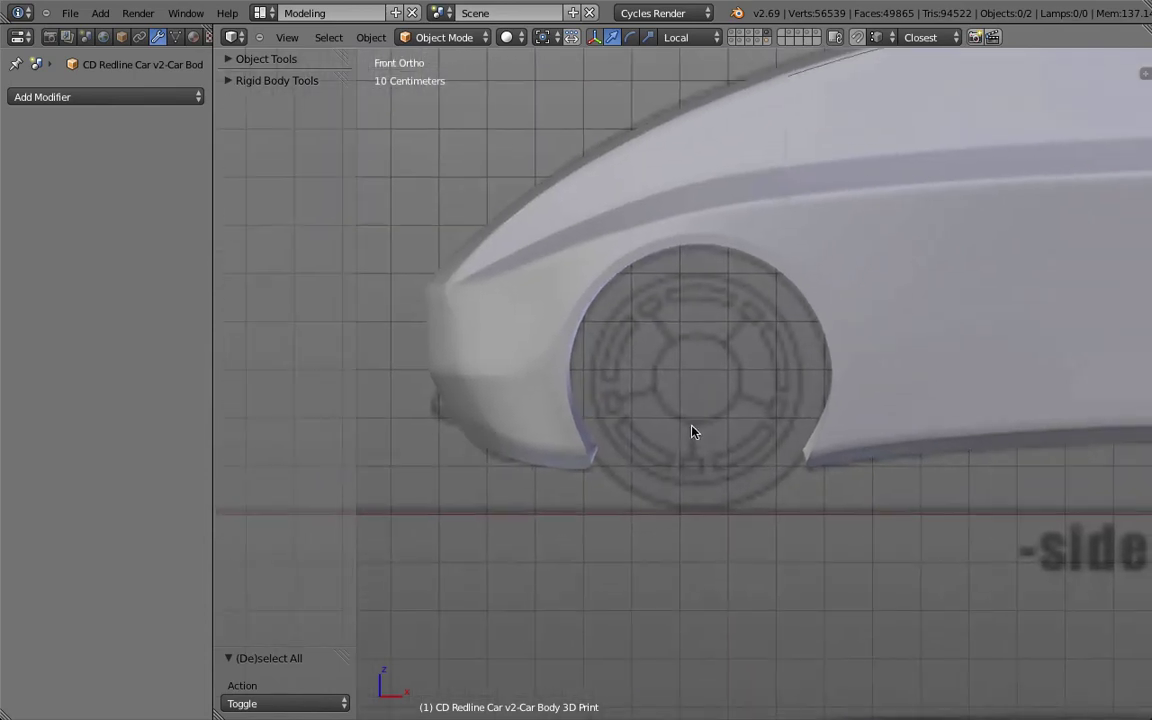
scroll(680, 422, down, 5)
click(684, 410)
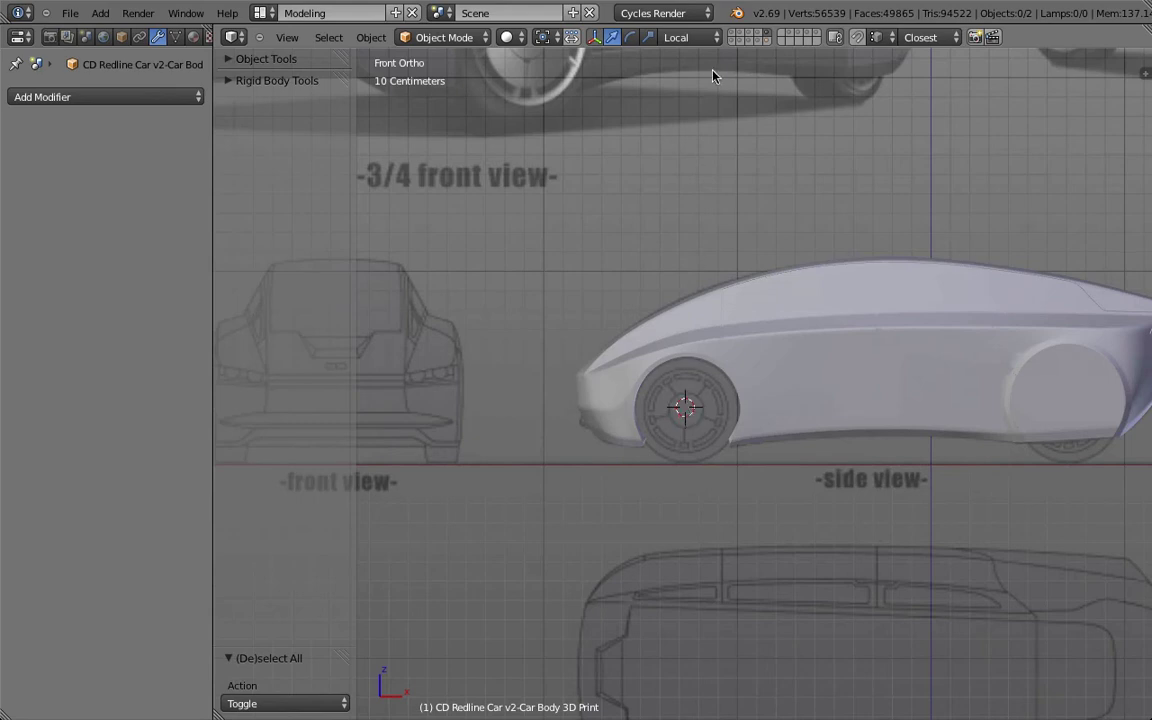
- Duplicate the circle and position the copy over the front wheel
click(744, 33)
click(735, 33)
click(744, 33)
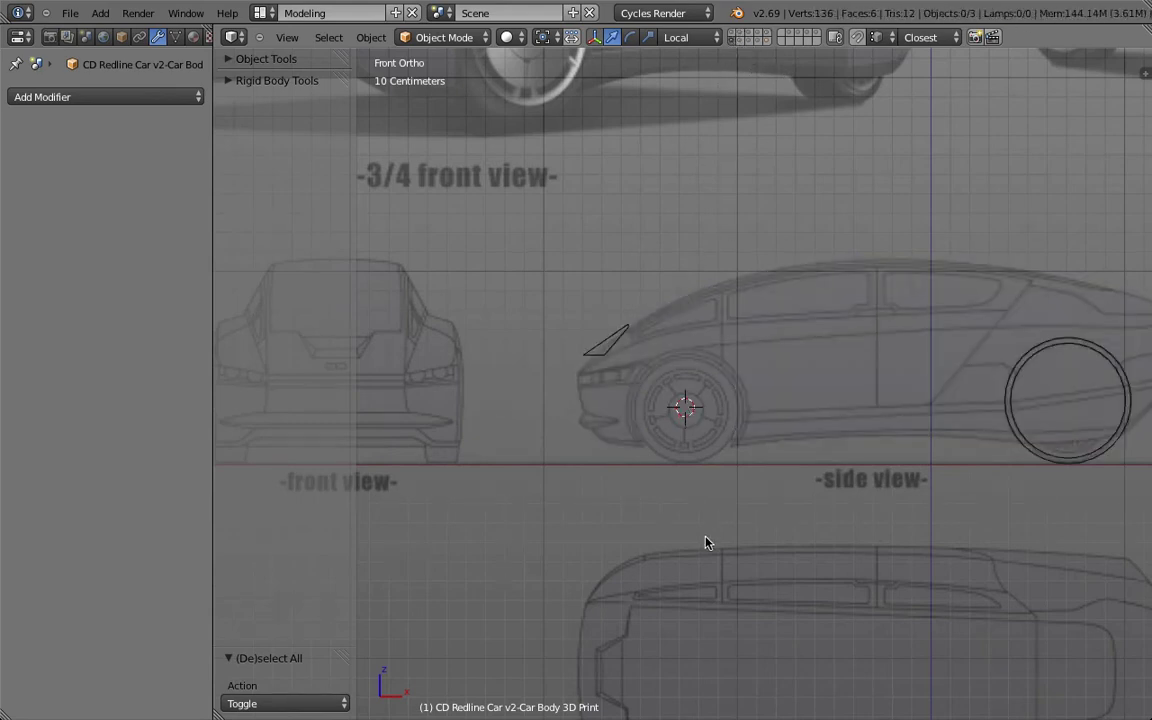
right_click(1018, 375)
key(shift+d)
right_click(1018, 375)
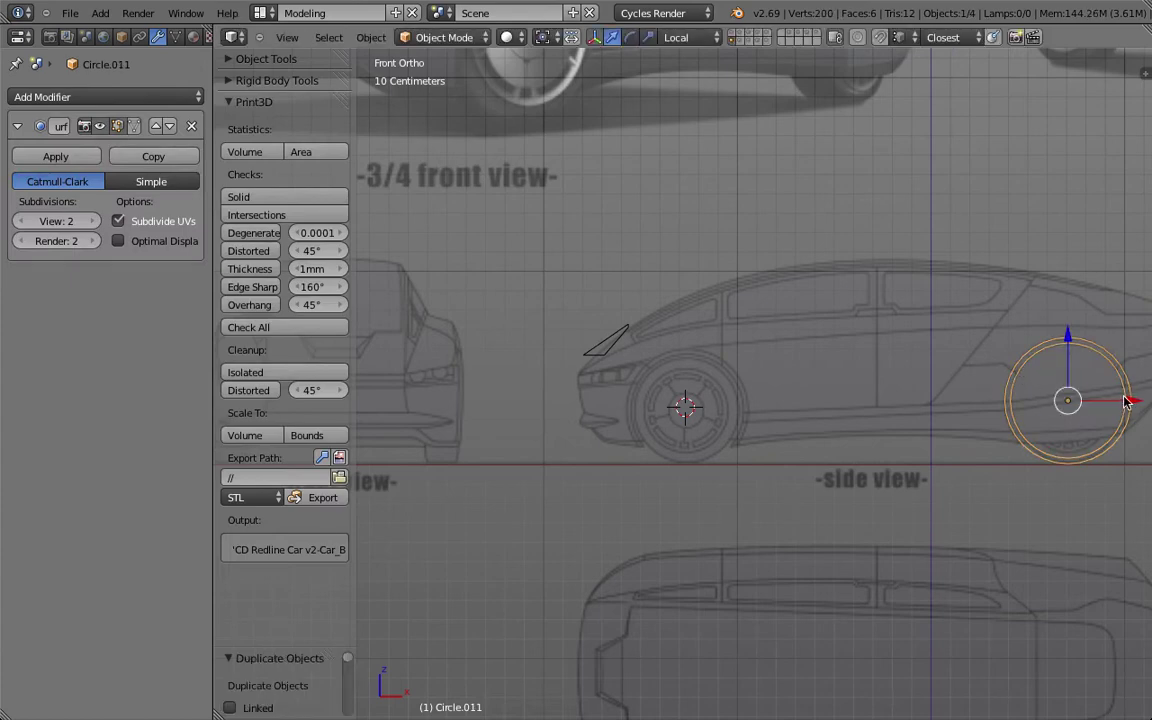
drag(1127, 402, 746, 422)
scroll(725, 393, up, 5)
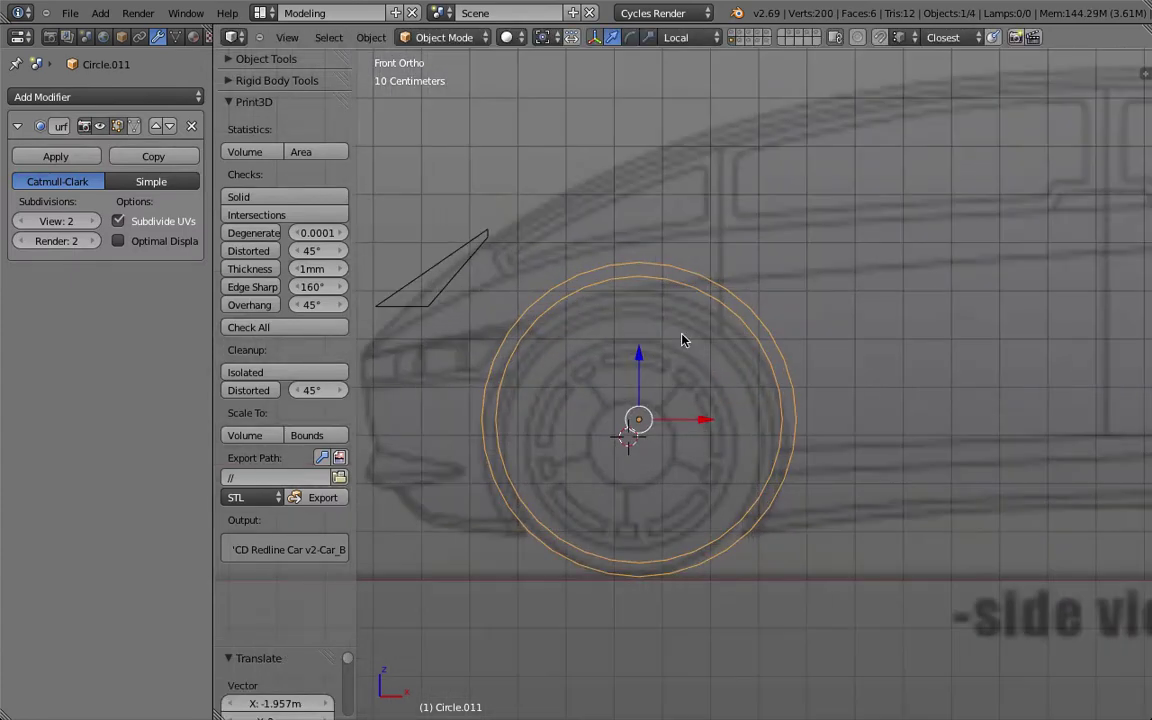
key(g)
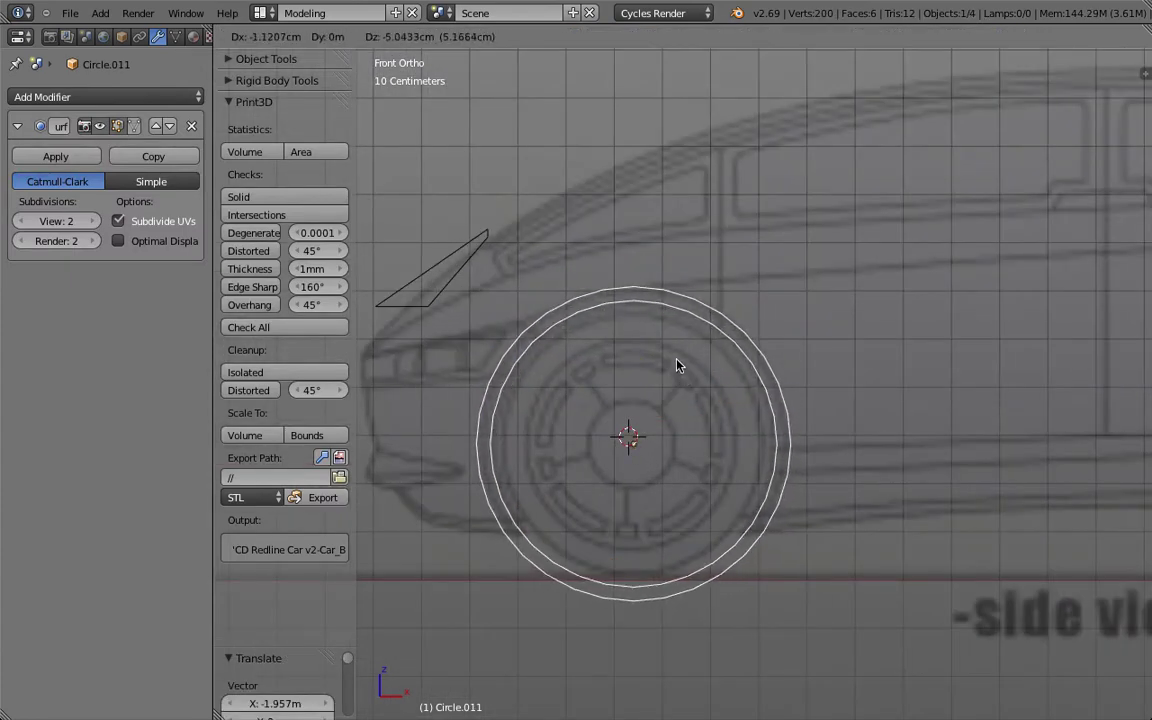
click(677, 365)
- Delete the copy's outer ring and raise its viewport subdivision to 3
key(Tab)
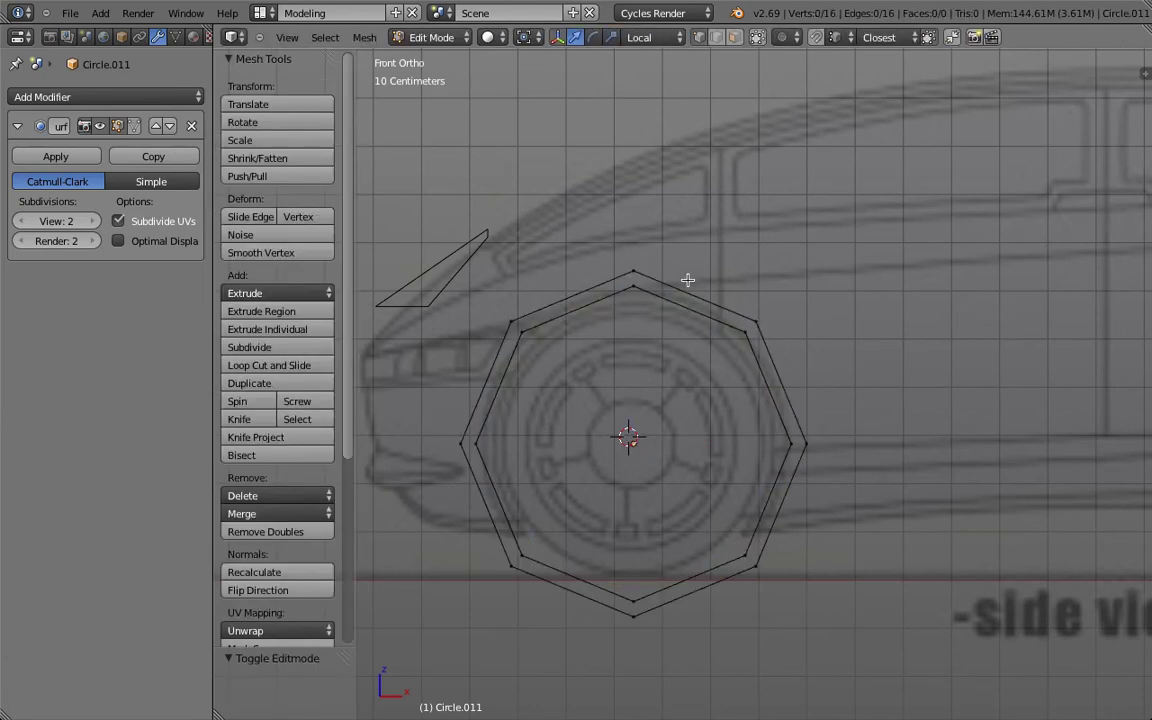
key(a)
key(x)
click(687, 283)
key(Tab)
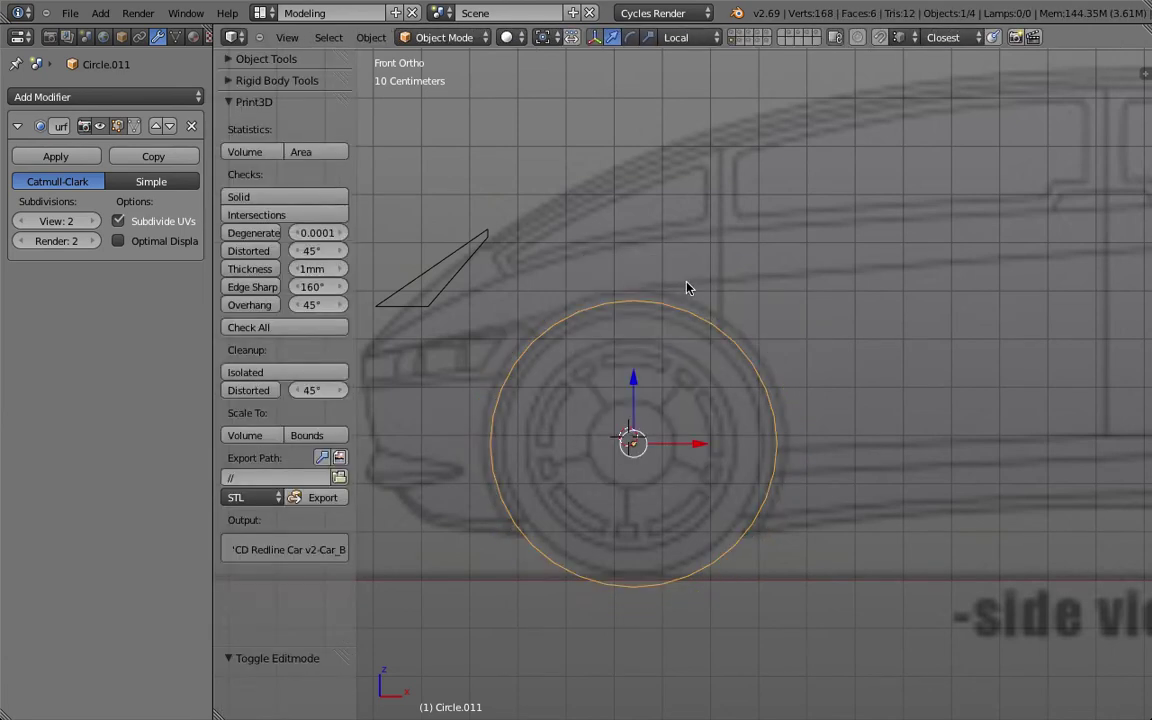
click(92, 220)
scroll(656, 270, up, 4)
scroll(653, 288, down, 3)
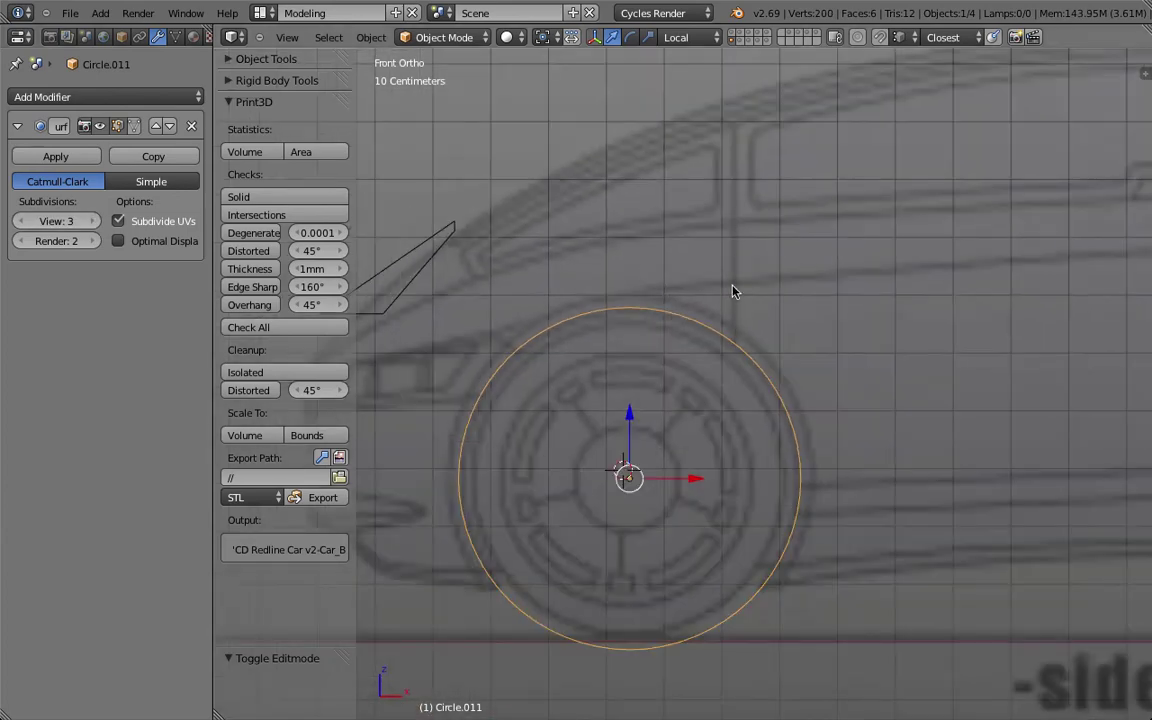
- Enable on-cage display and scale the circle to 0.95 to hug the wheel arch
shift+click(766, 41)
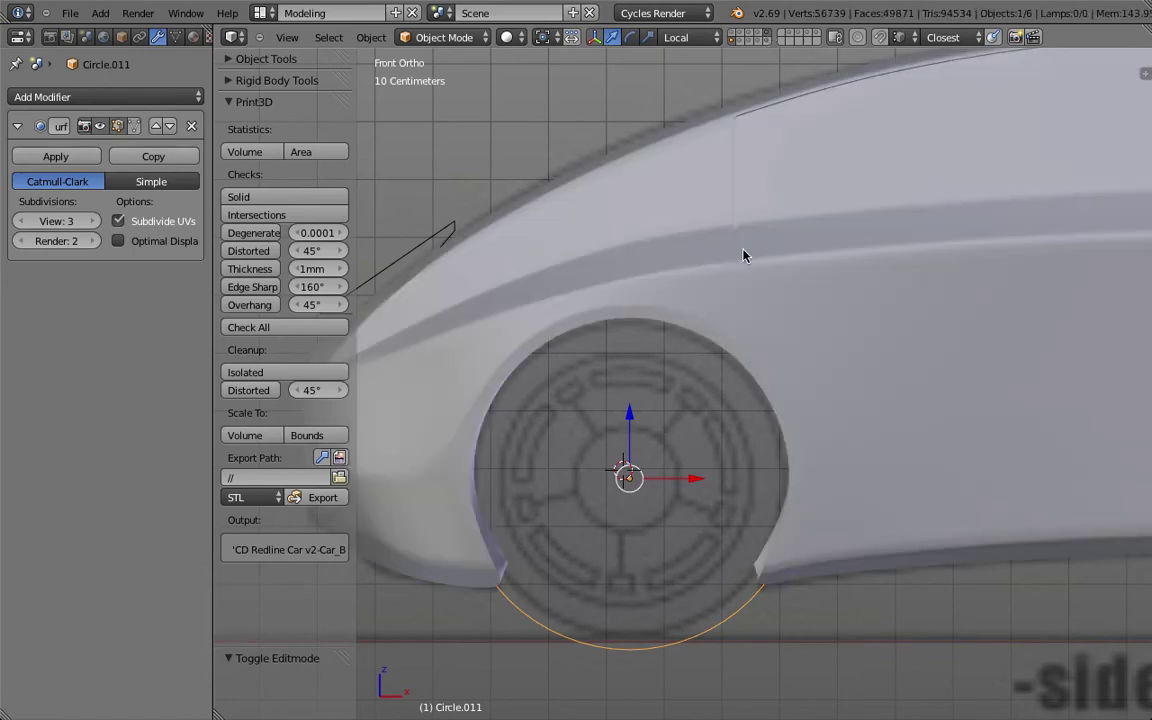
key(z)
key(Tab)
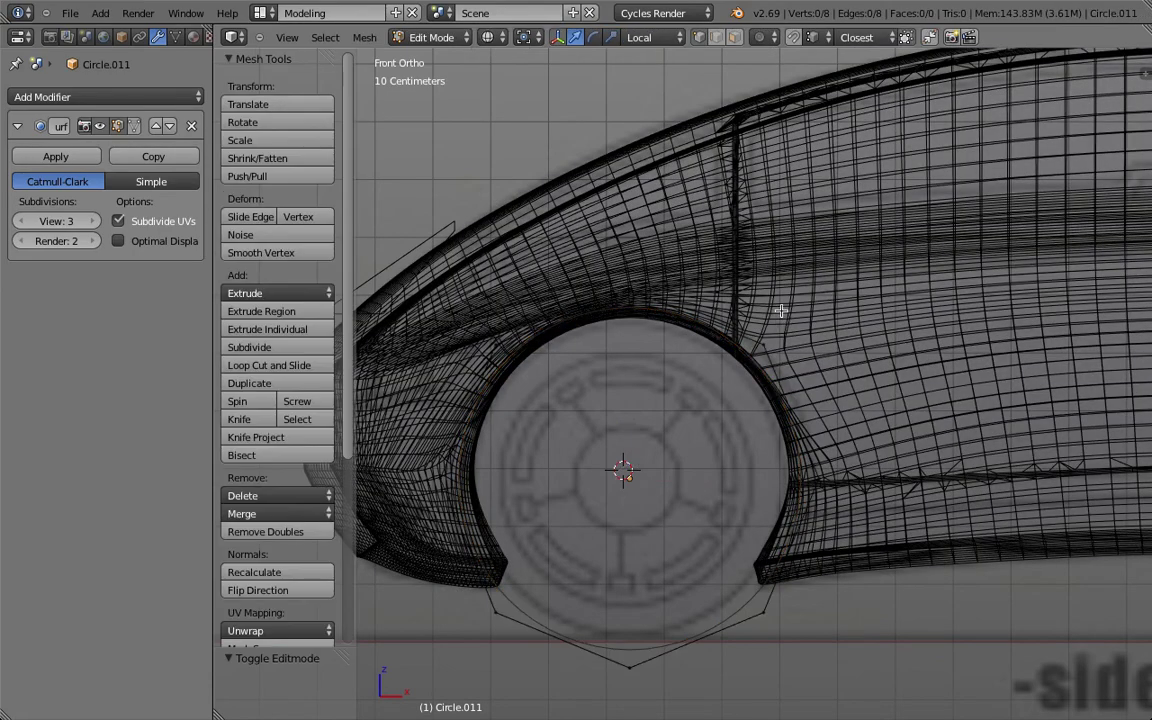
key(a)
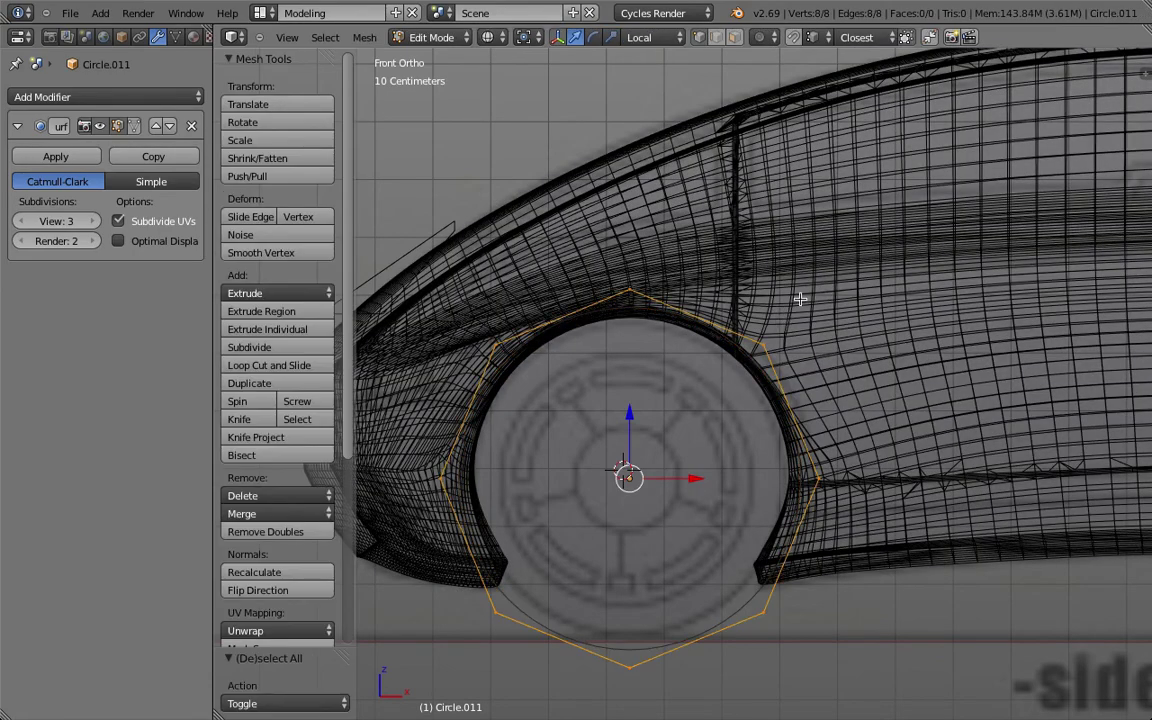
click(139, 125)
text(s)
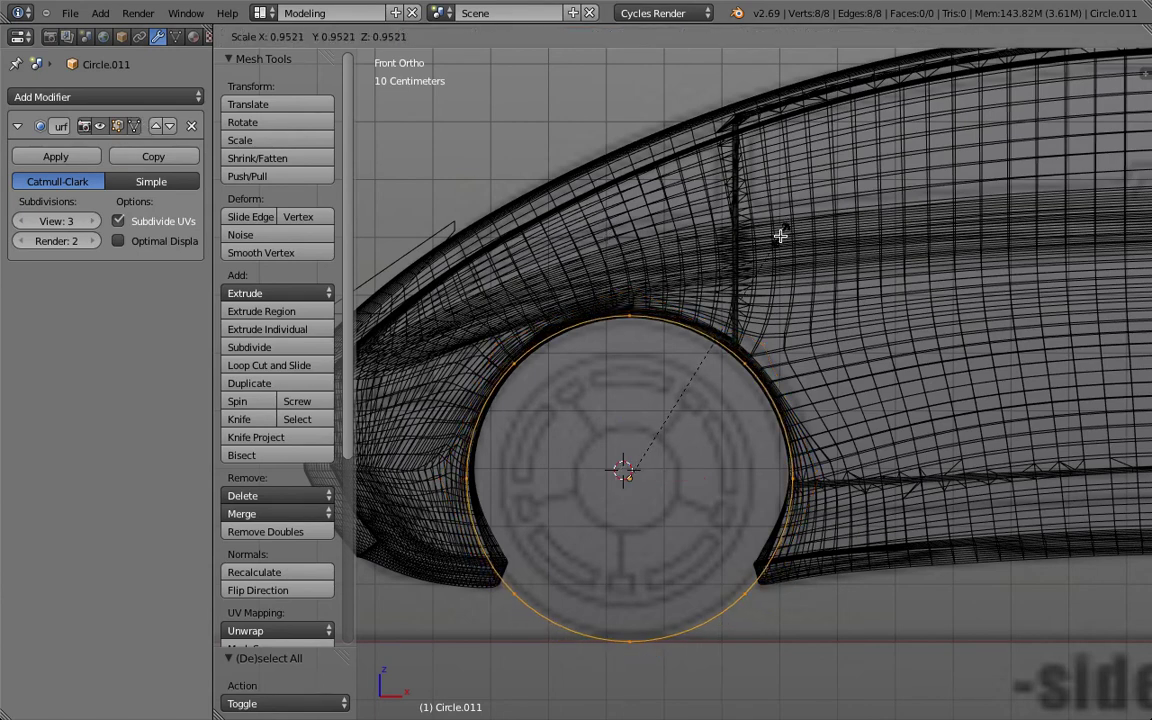
text(.95)
key(Return)
key(z)
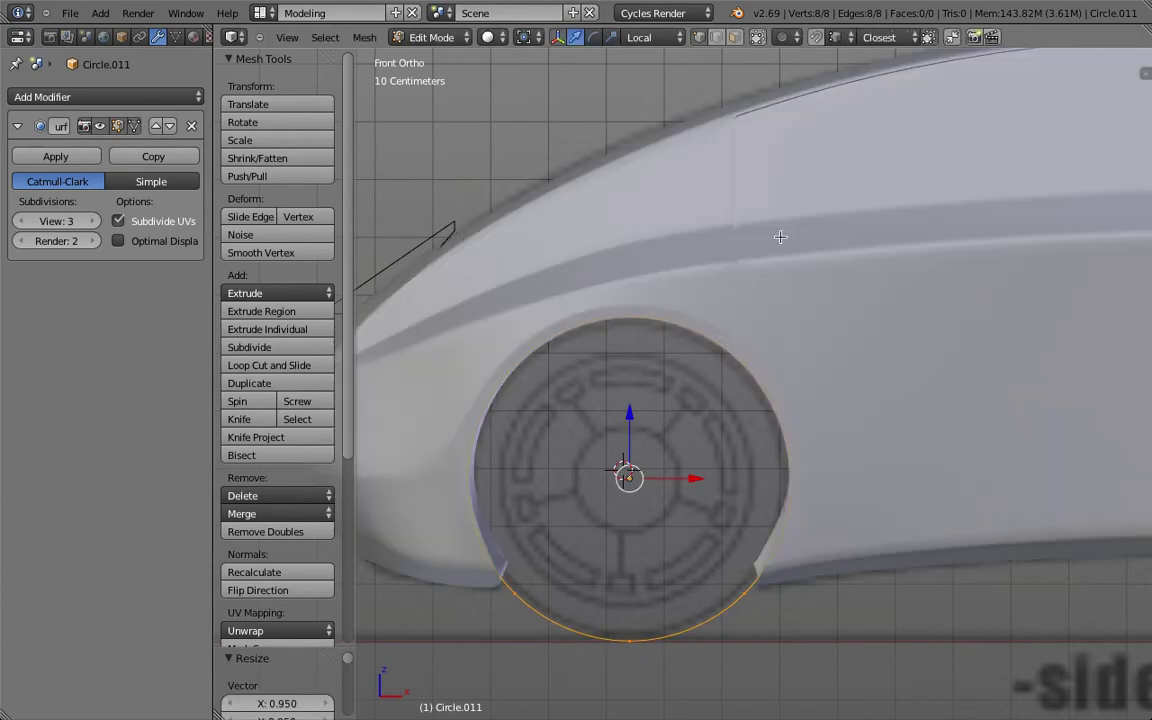
key(z)
scroll(770, 260, up, 3)
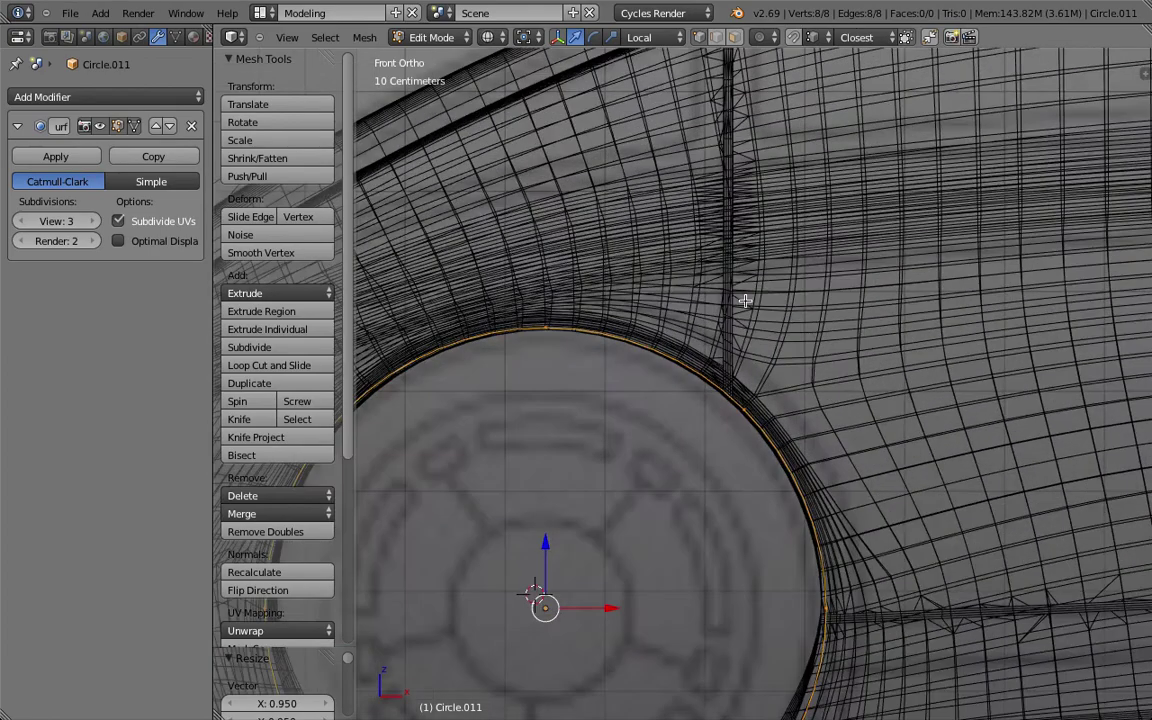
scroll(770, 290, down, 1)
scroll(783, 300, up, 3)
key(z)
scroll(784, 301, down, 5)
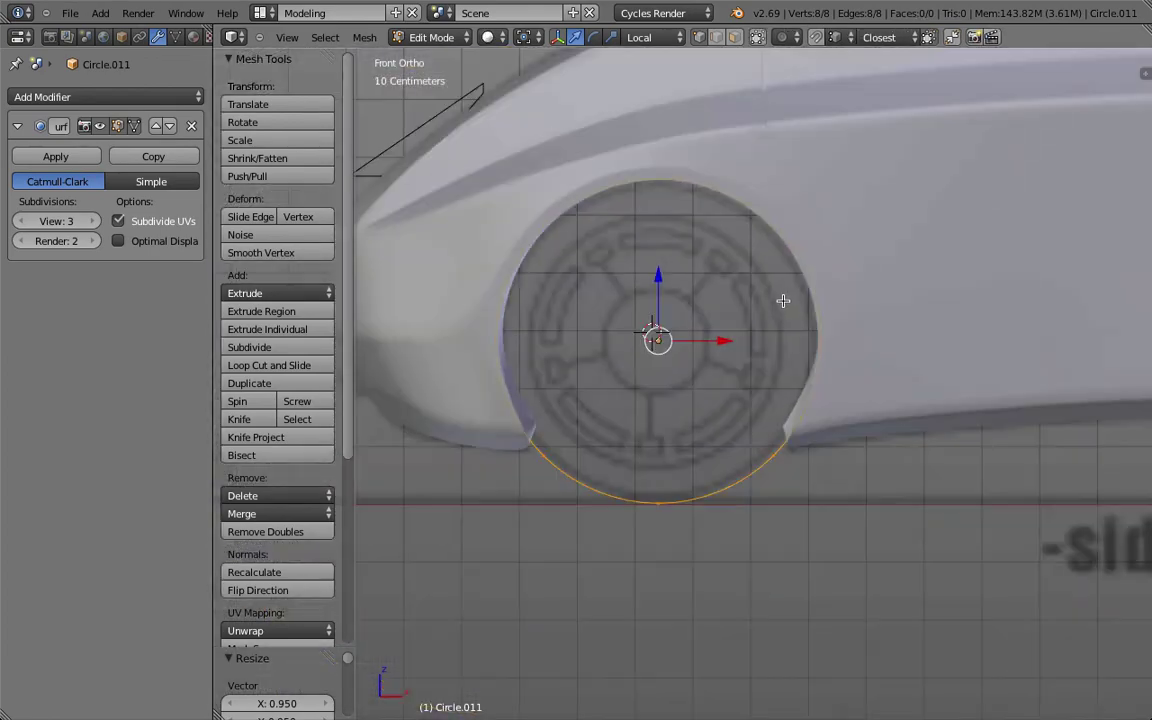
- Move the circle along local Y, snap the 3D cursor to it, and undo a trial extrusion
middle_drag(784, 301, 875, 318)
key(Tab)
key(Tab)
key(KP_7)
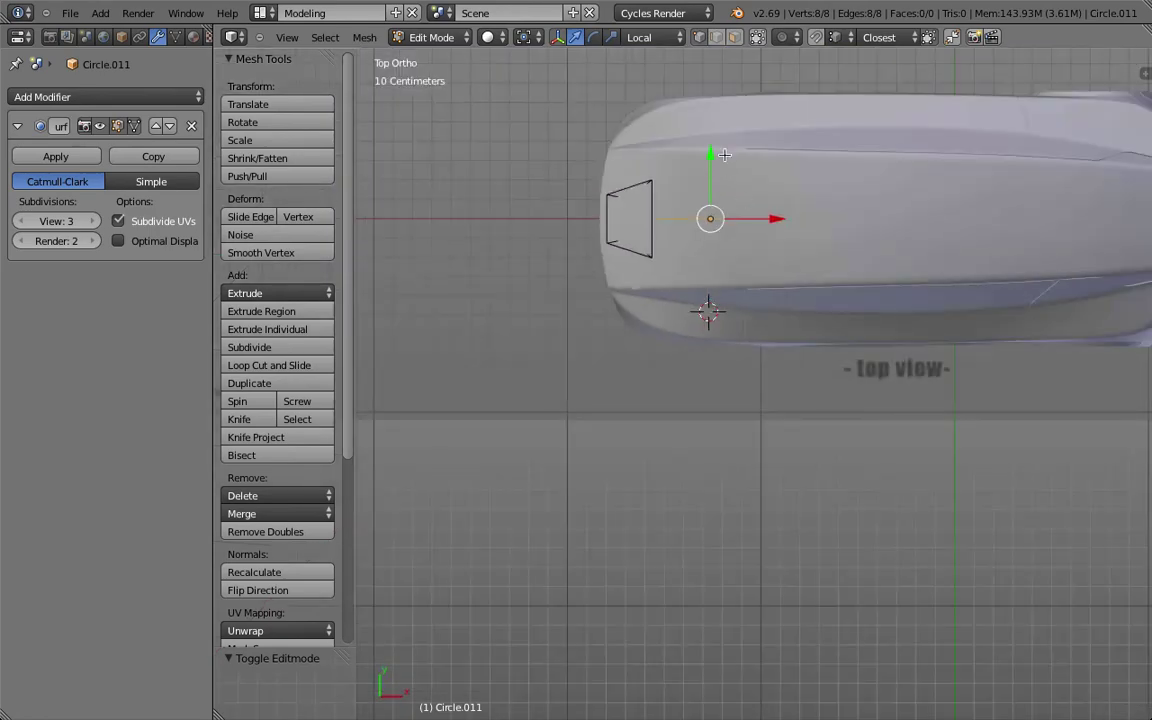
key(g)
key(y)
key(y)
click(720, 294)
shift+middle_drag(714, 300, 708, 398)
key(Tab)
key(shift+s)
click(701, 458)
key(Tab)
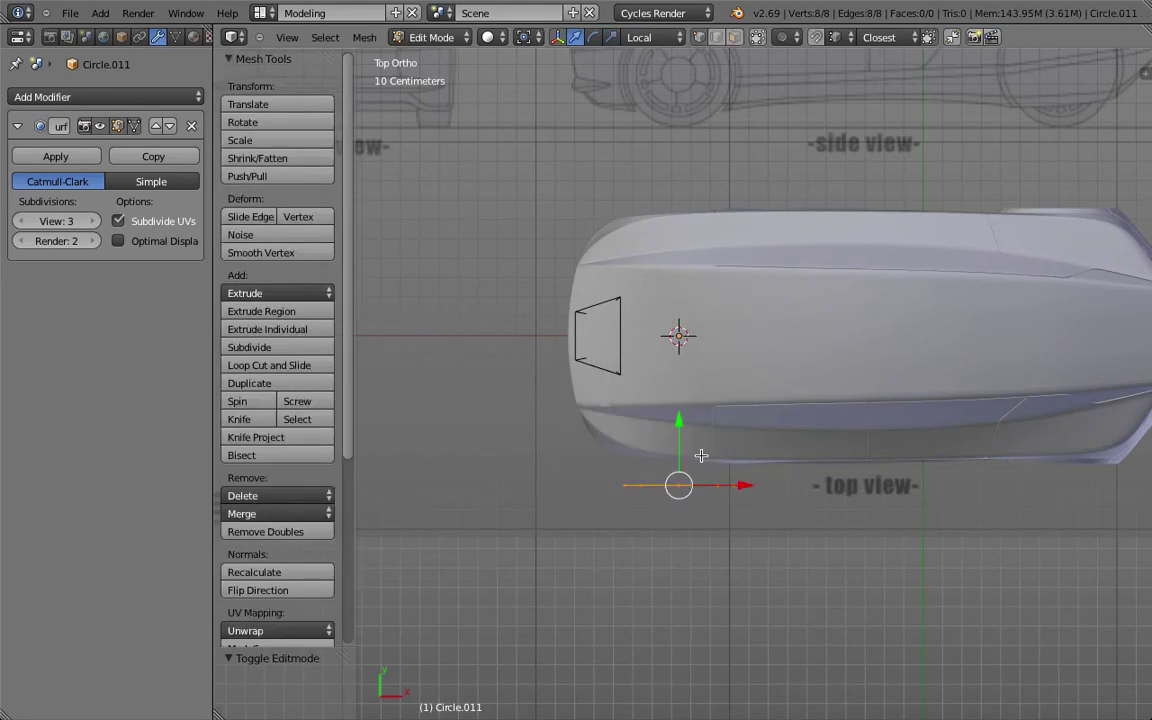
key(e)
key(y)
key(y)
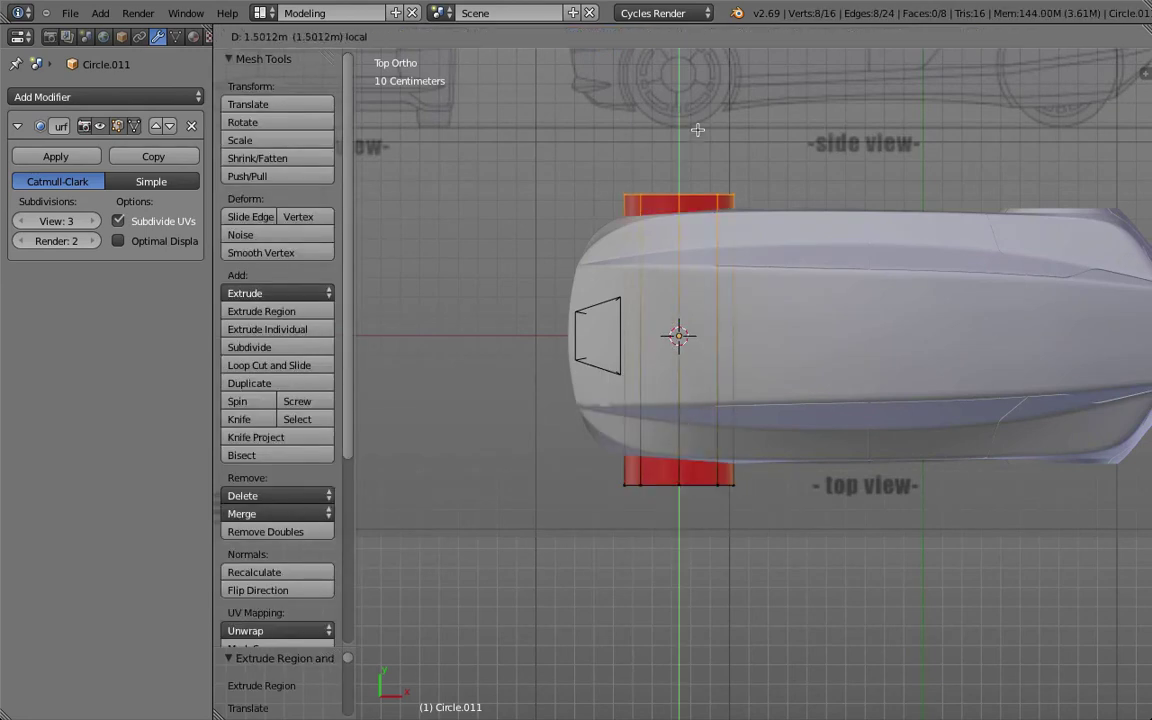
click(697, 127)
key(ctrl+z)
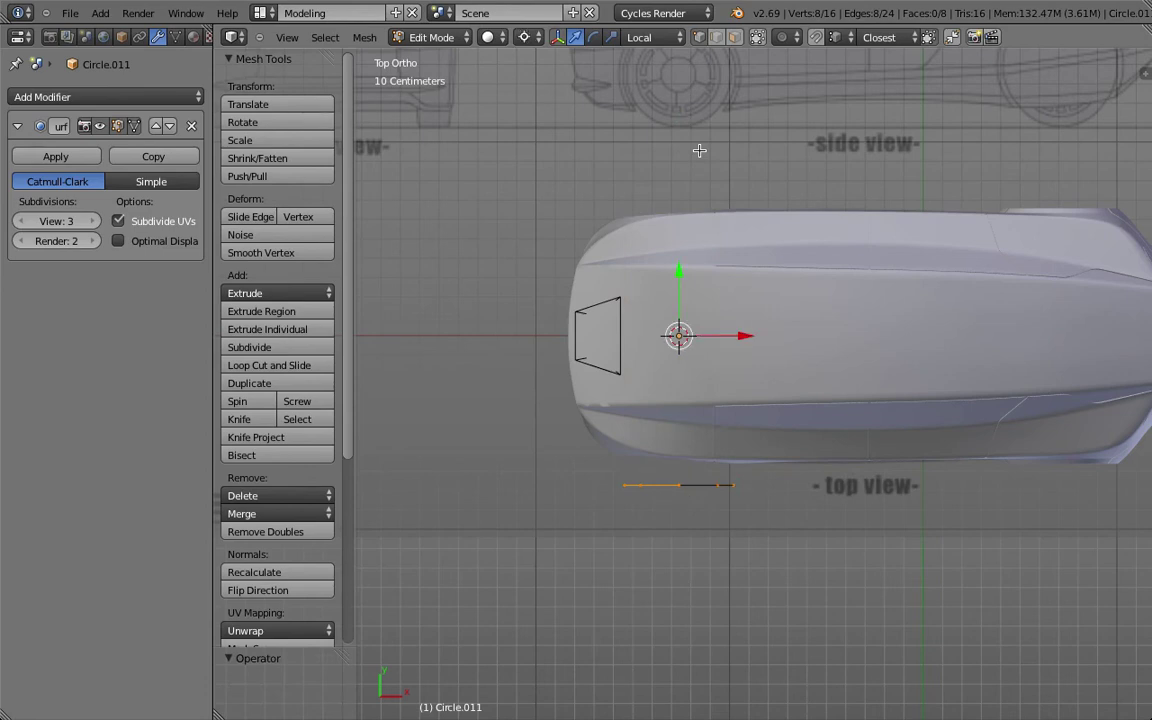
- Apply Shade Smooth to the cylinder, recalculate its normals, and return to Object Mode
key(a)
key(a)
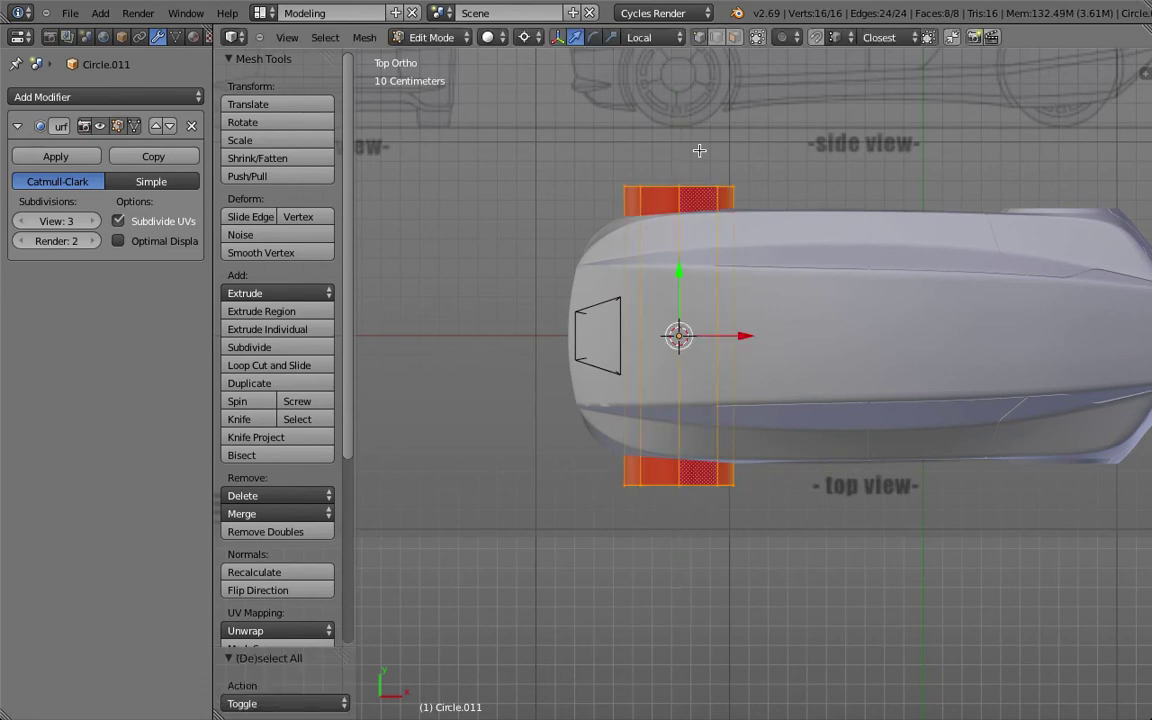
key(space)
text(moo)
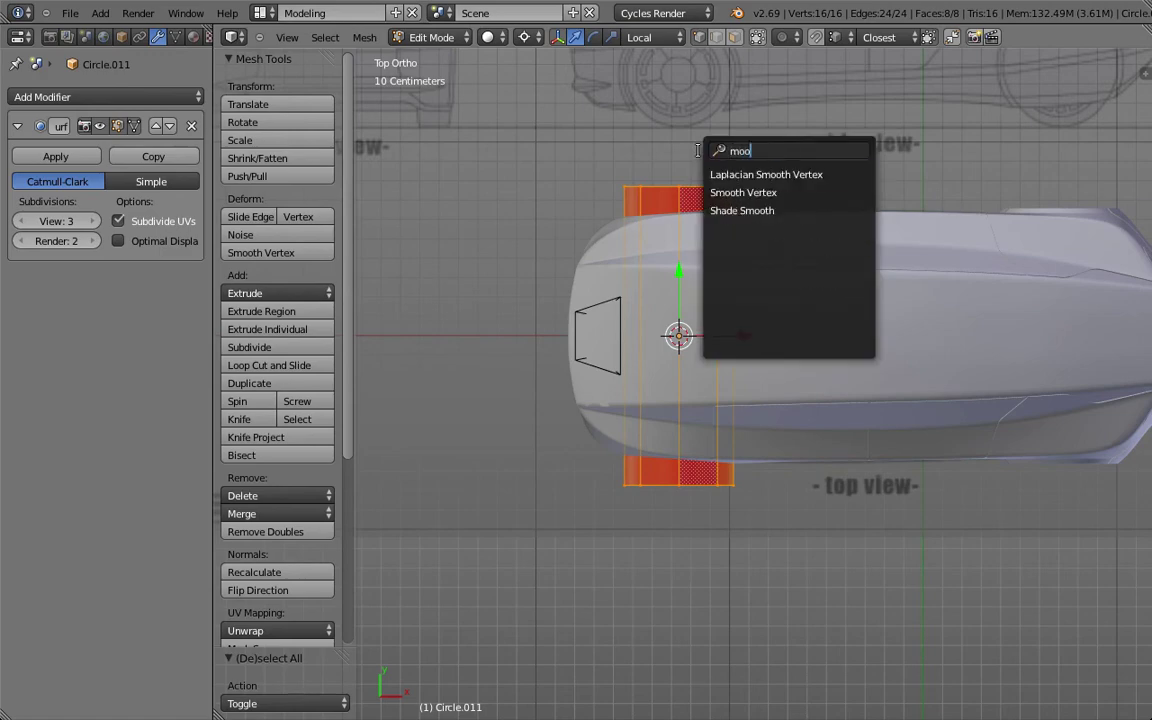
key(Down)
key(Down)
key(Return)
key(ctrl+n)
middle_drag(699, 441, 756, 327)
key(Tab)
- Rename the cylinder to 'Front Wheel Clean up' in the sidebar
key(n)
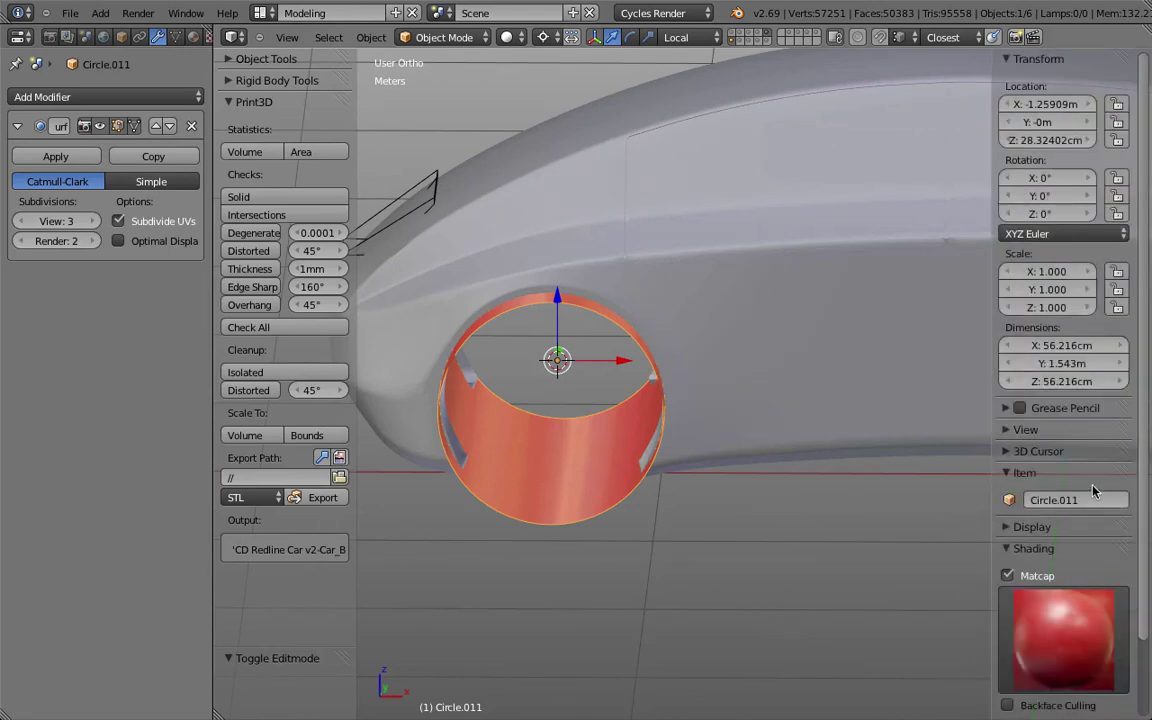
click(1125, 497)
text(Front Wheel Clean up)
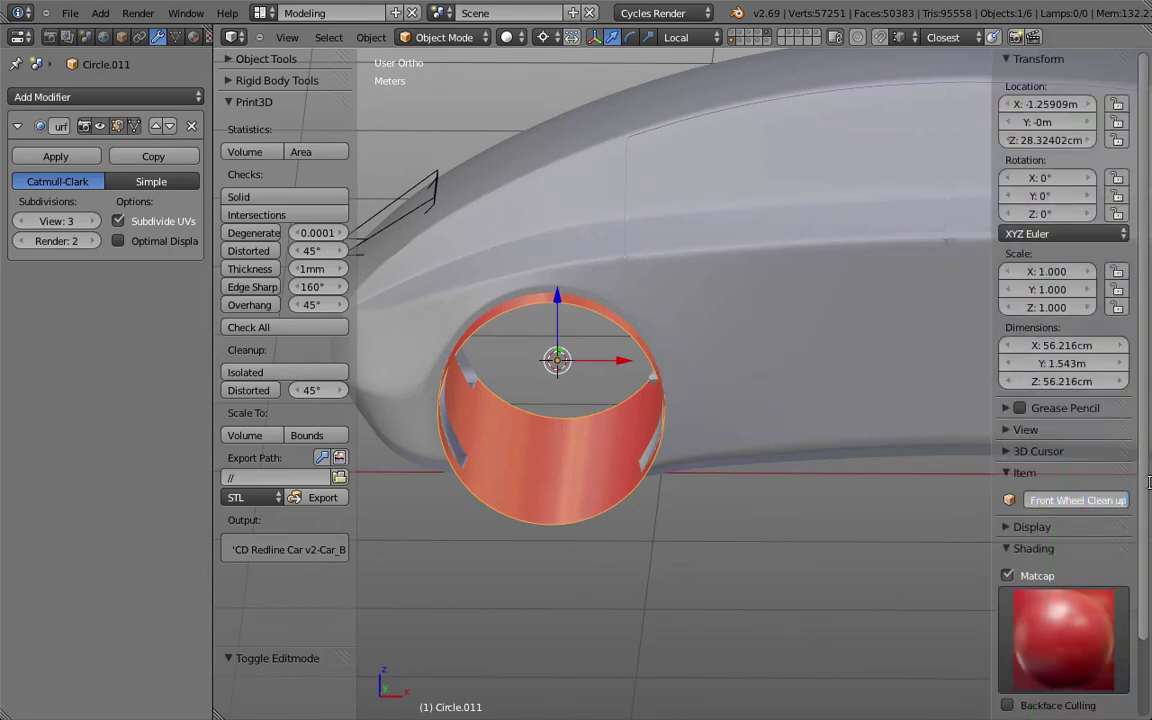
key(Return)
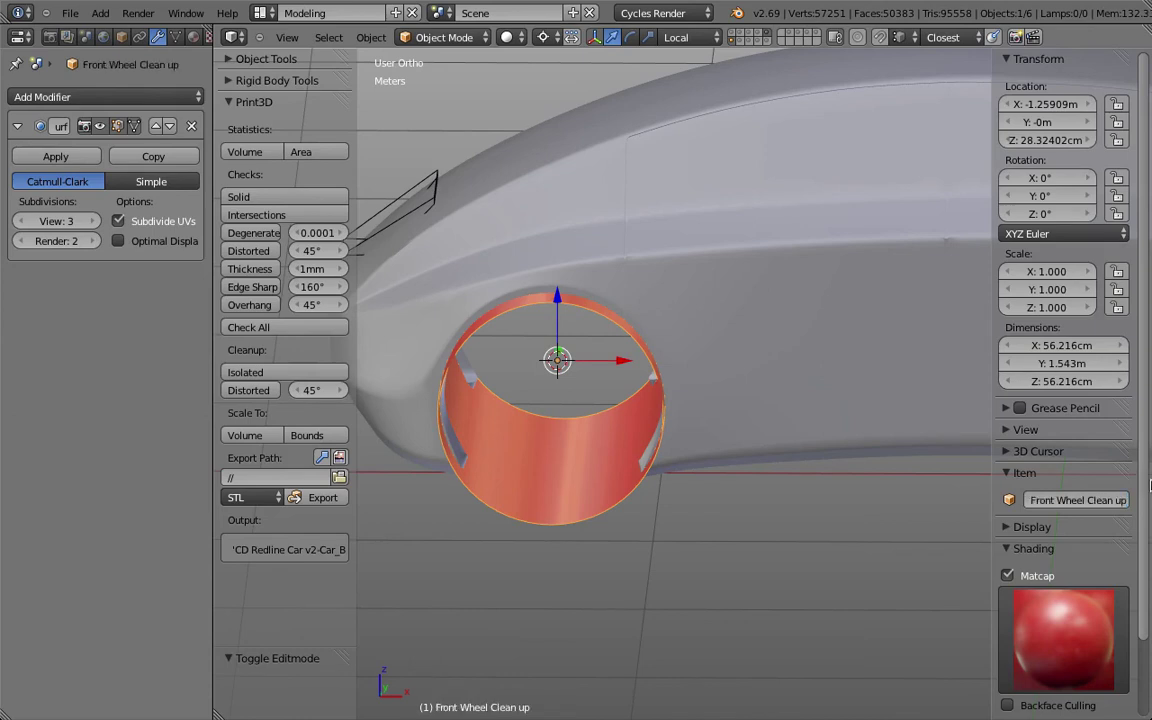
- Hide the wheels, select Car Body 3D Print, and save the blend file
click(757, 42)
right_click(698, 287)
key(ctrl+s)
click(698, 287)
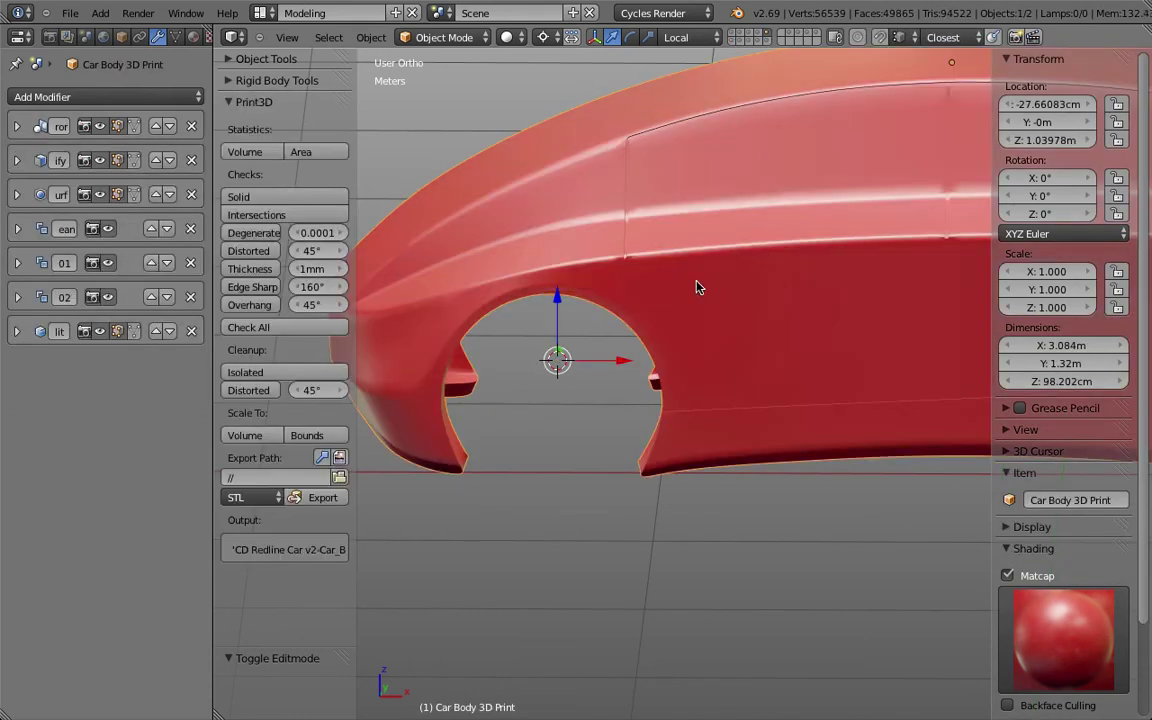
- Hide the earlier Boolean cuts in the viewport while keeping Solidify and Subsurf visible
click(17, 160)
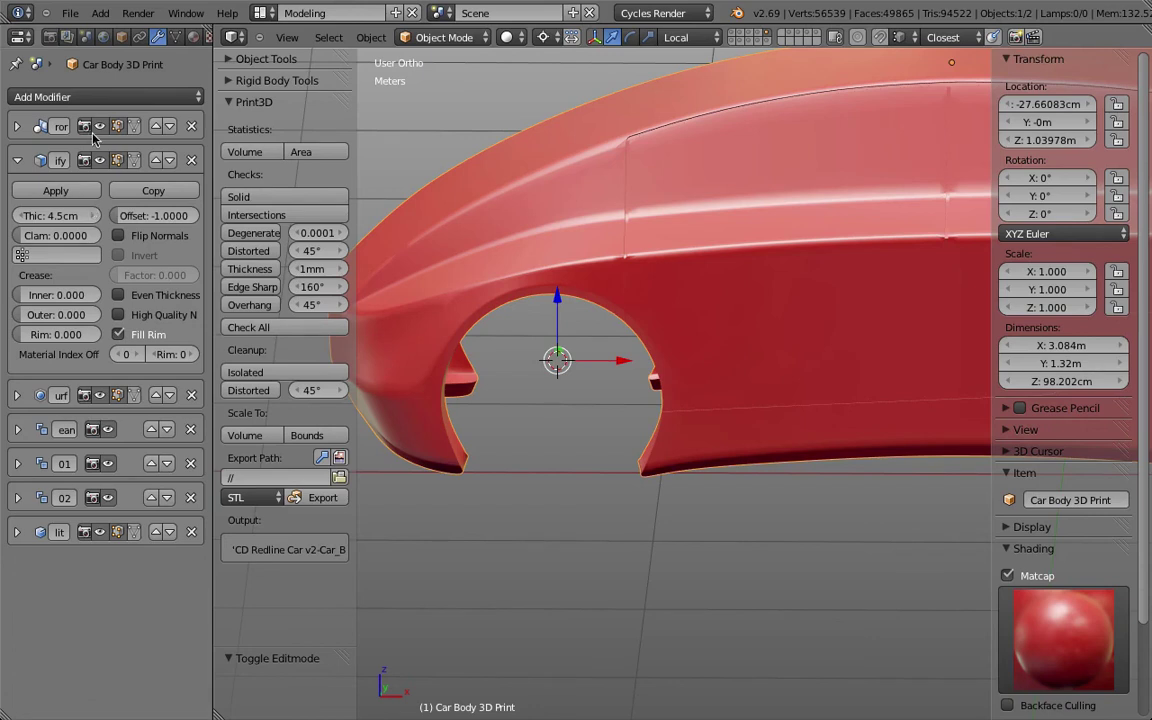
click(100, 395)
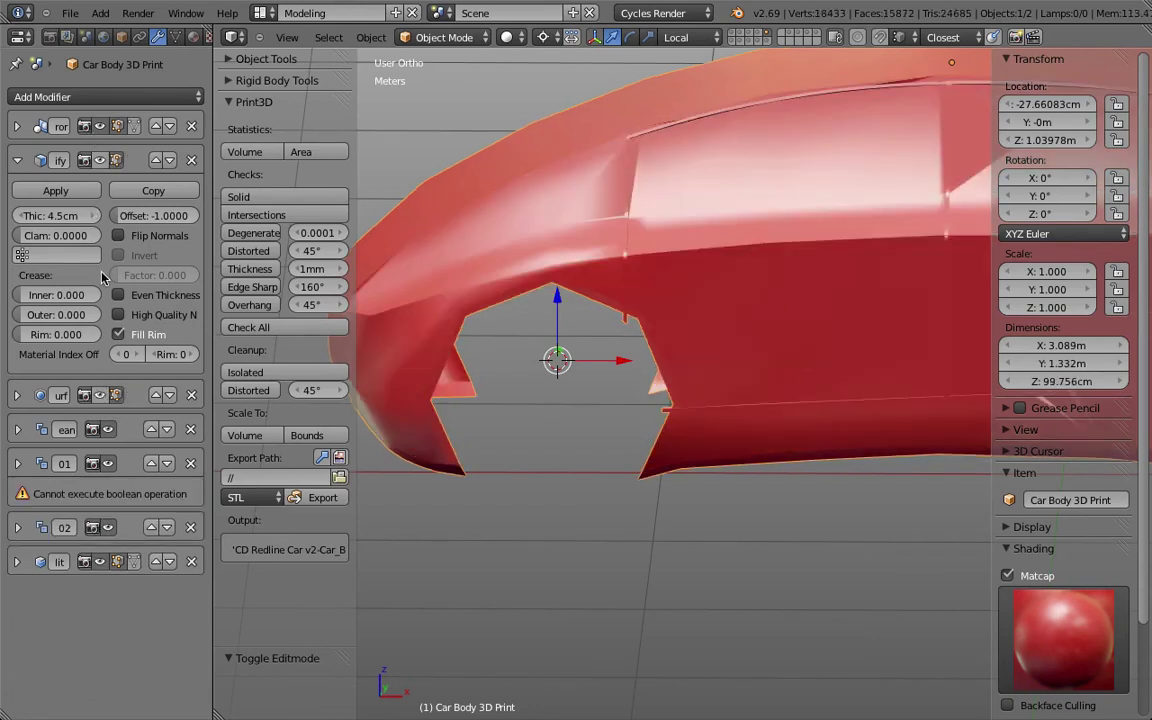
click(108, 463)
click(108, 463)
click(22, 160)
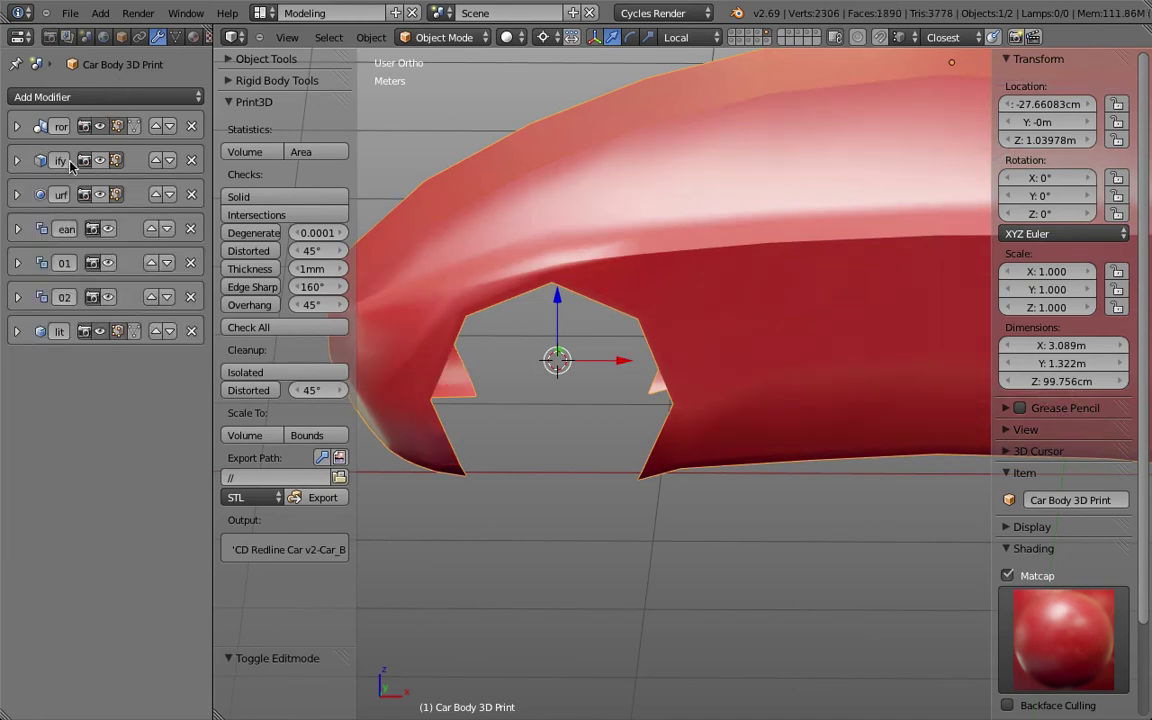
click(99, 159)
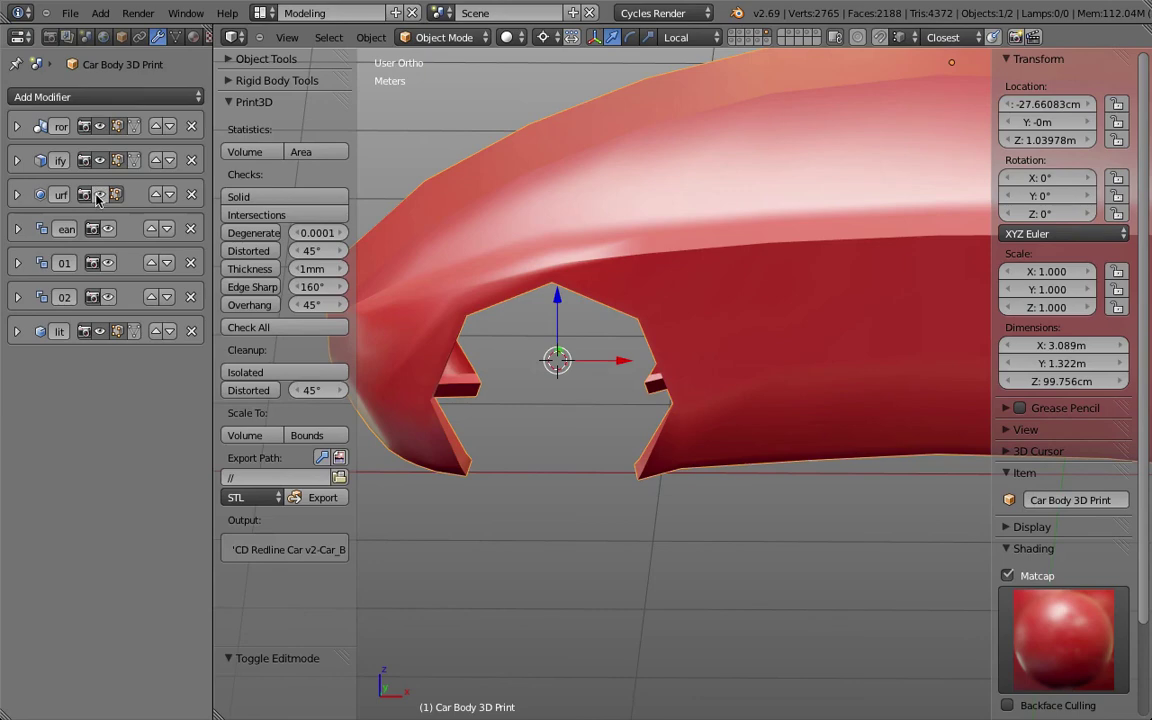
click(96, 190)
- Add a Boolean one slot up the stack that subtracts Front Wheel Clean up using Difference
click(94, 96)
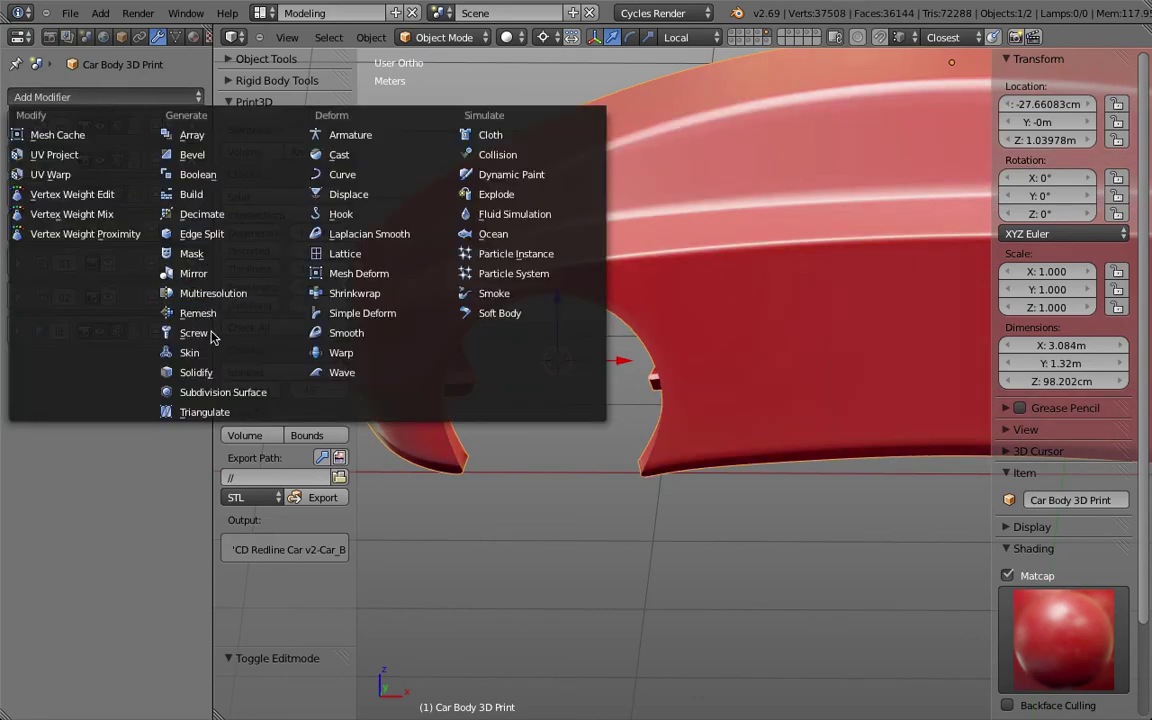
click(222, 175)
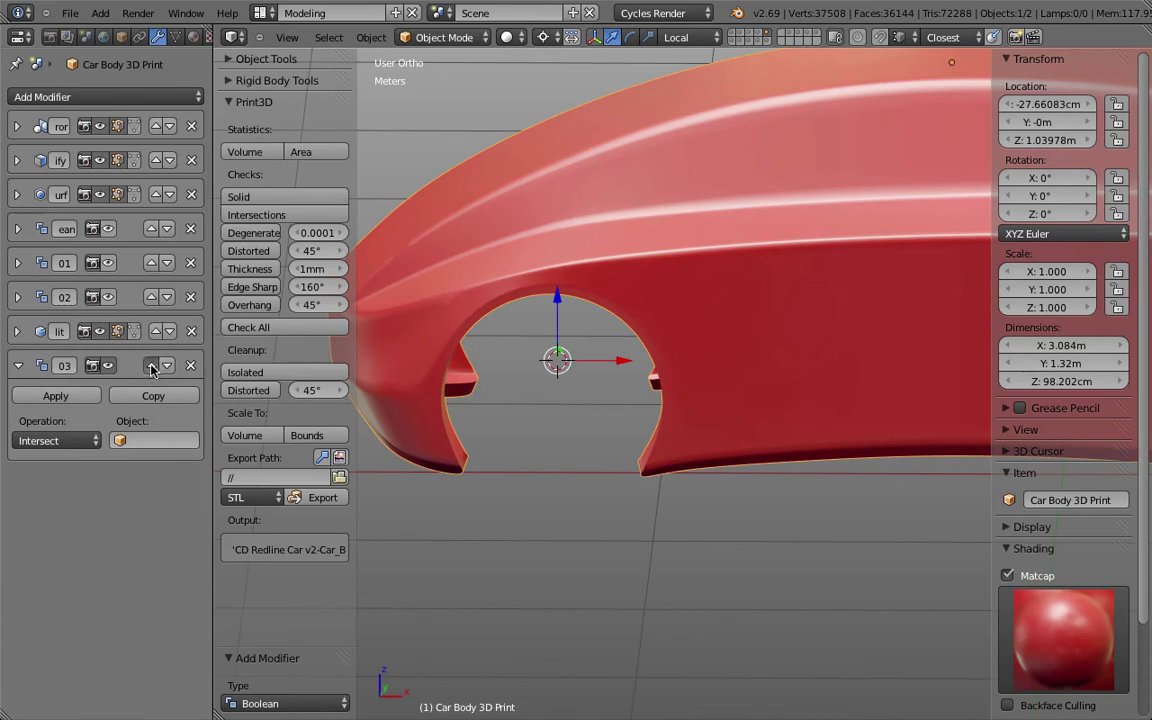
click(152, 366)
click(141, 406)
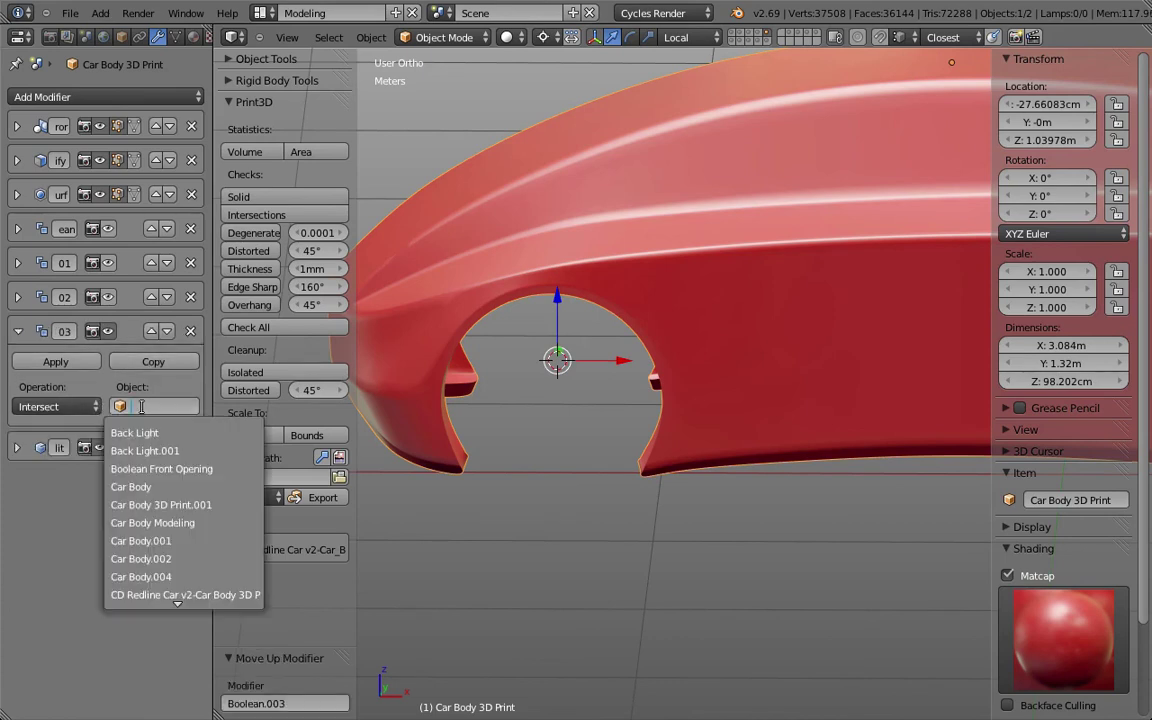
text(fr)
key(Down)
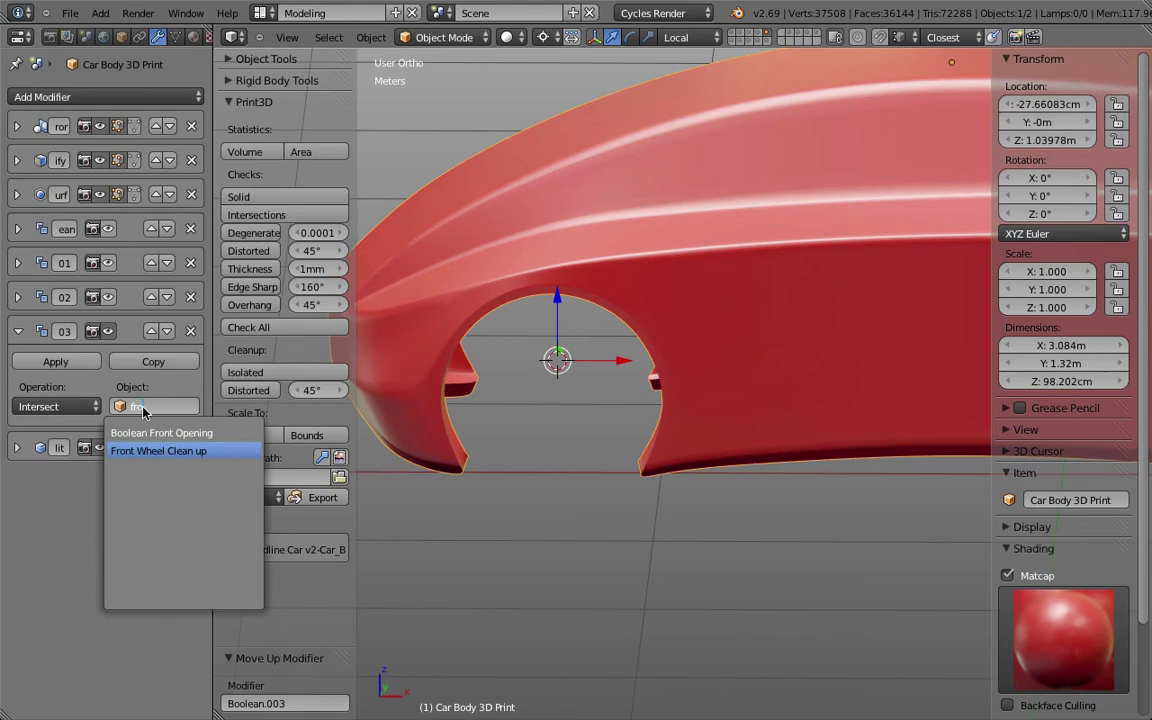
key(Return)
click(57, 406)
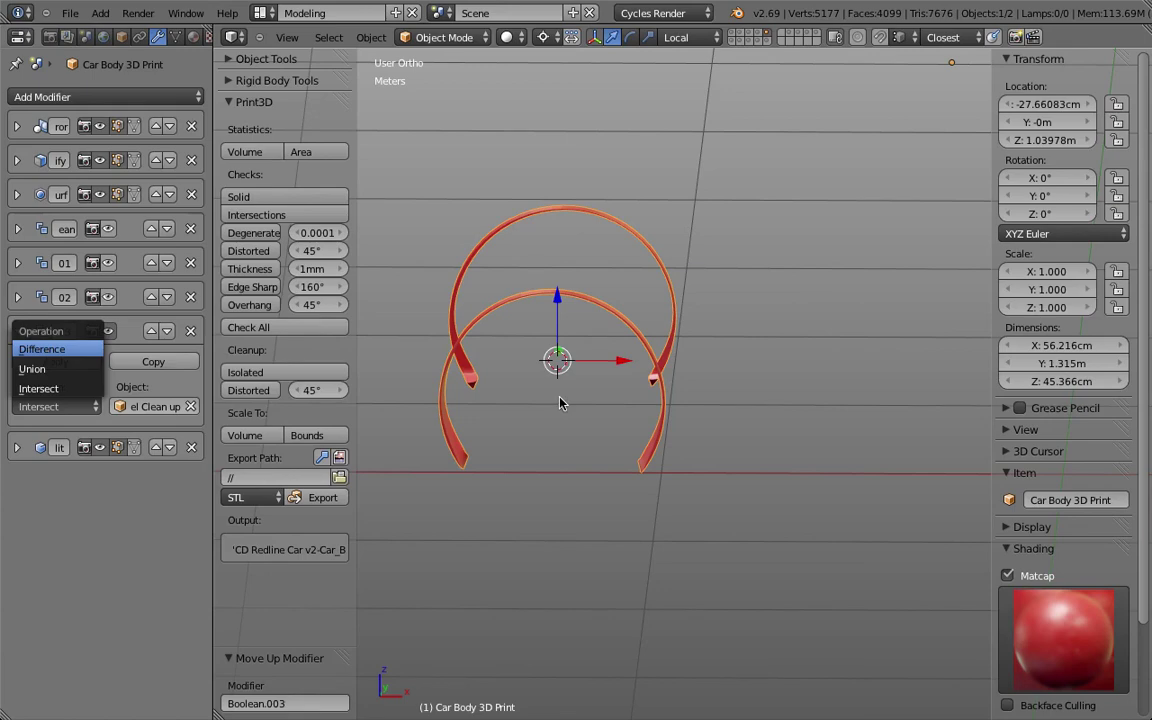
key(Return)
key(KP_1)
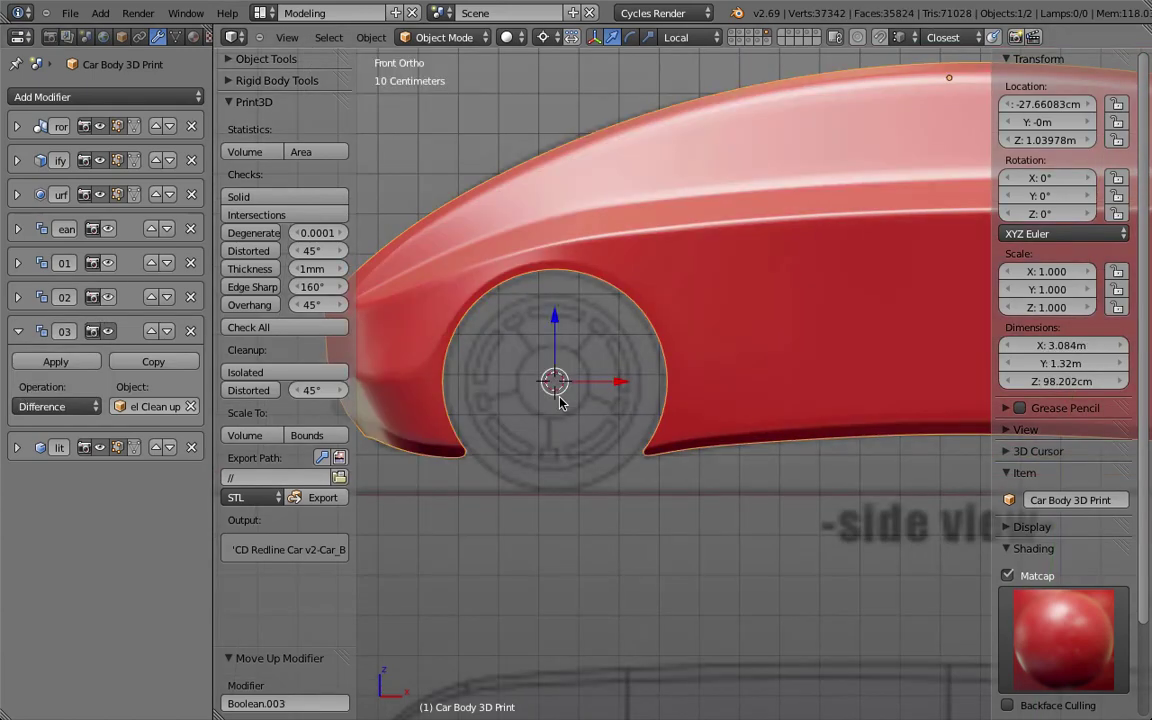
- Re-enable the two earlier Boolean cuts and orbit to a three-quarter view of the shell
mouse_move(672, 420)
middle_down()
mouse_move(800, 489)
mouse_move(815, 638)
mouse_move(845, 393)
mouse_move(766, 337)
mouse_move(545, 381)
mouse_move(540, 442)
mouse_move(567, 461)
mouse_move(699, 411)
mouse_move(671, 414)
middle_up()
key(KP_1)
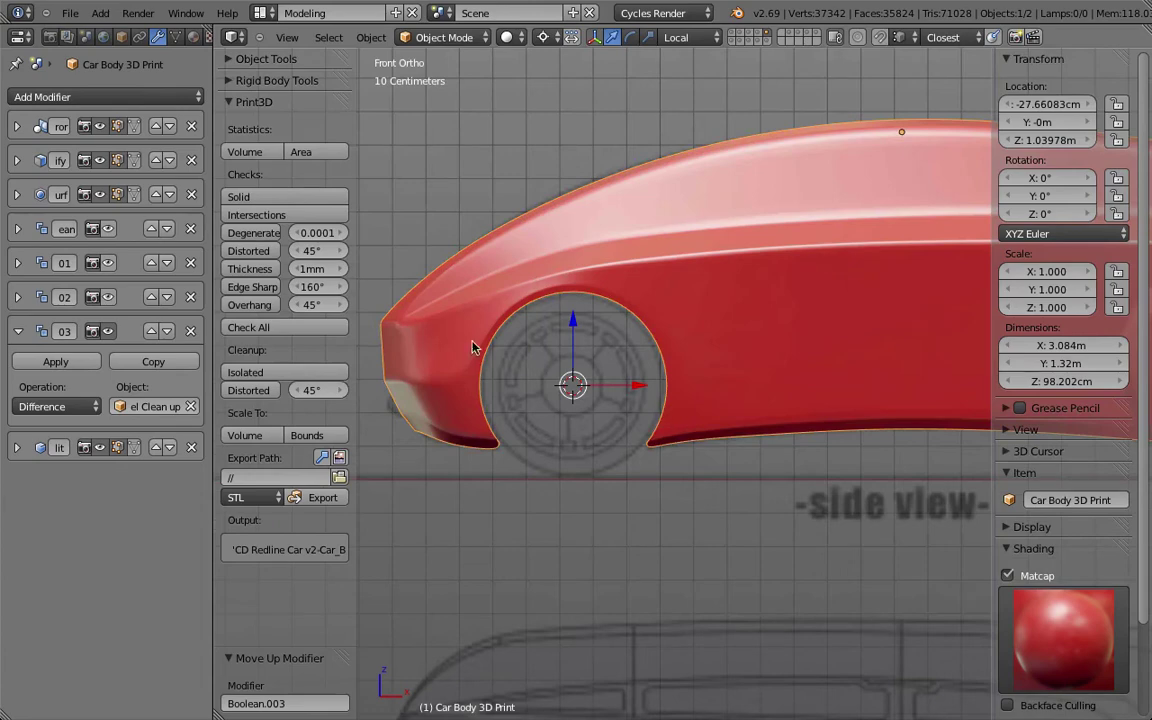
click(109, 263)
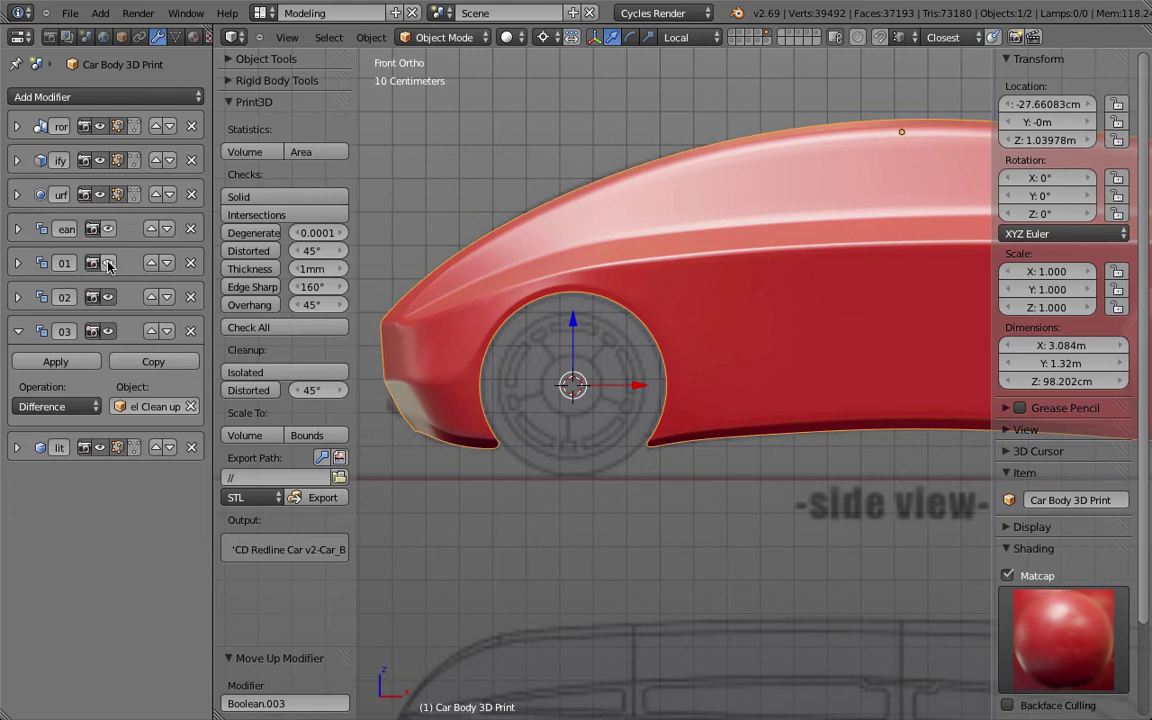
click(109, 229)
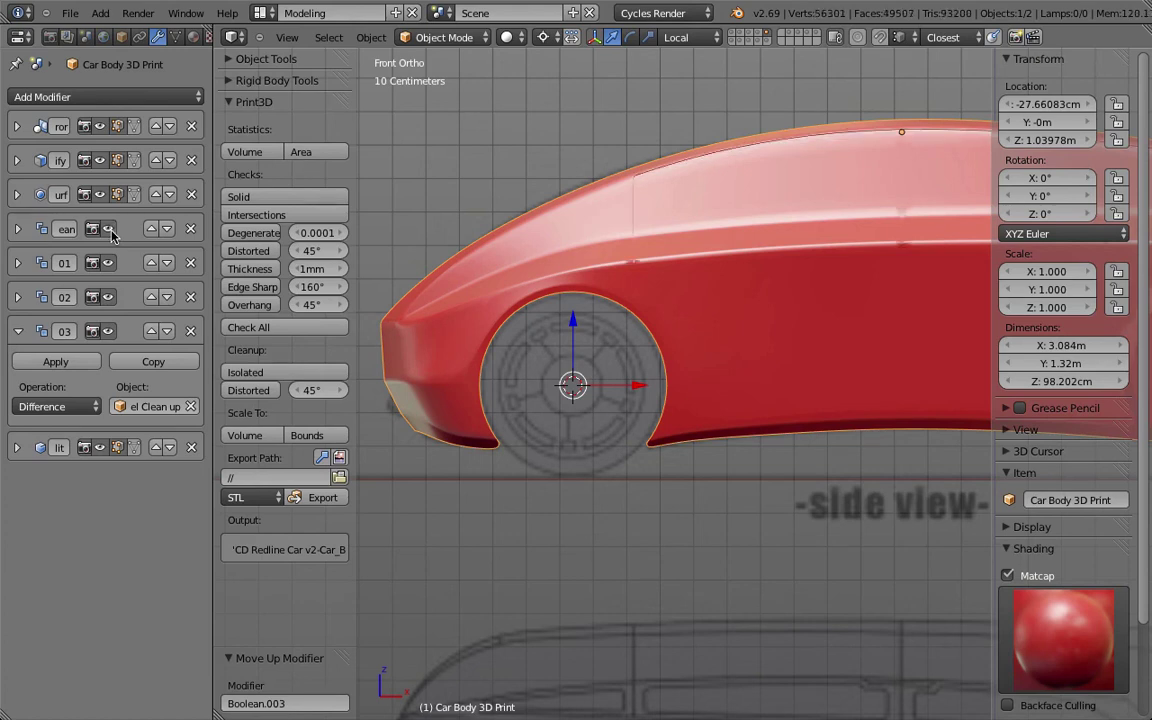
scroll(379, 264, down, 4)
middle_drag(379, 264, 562, 374)
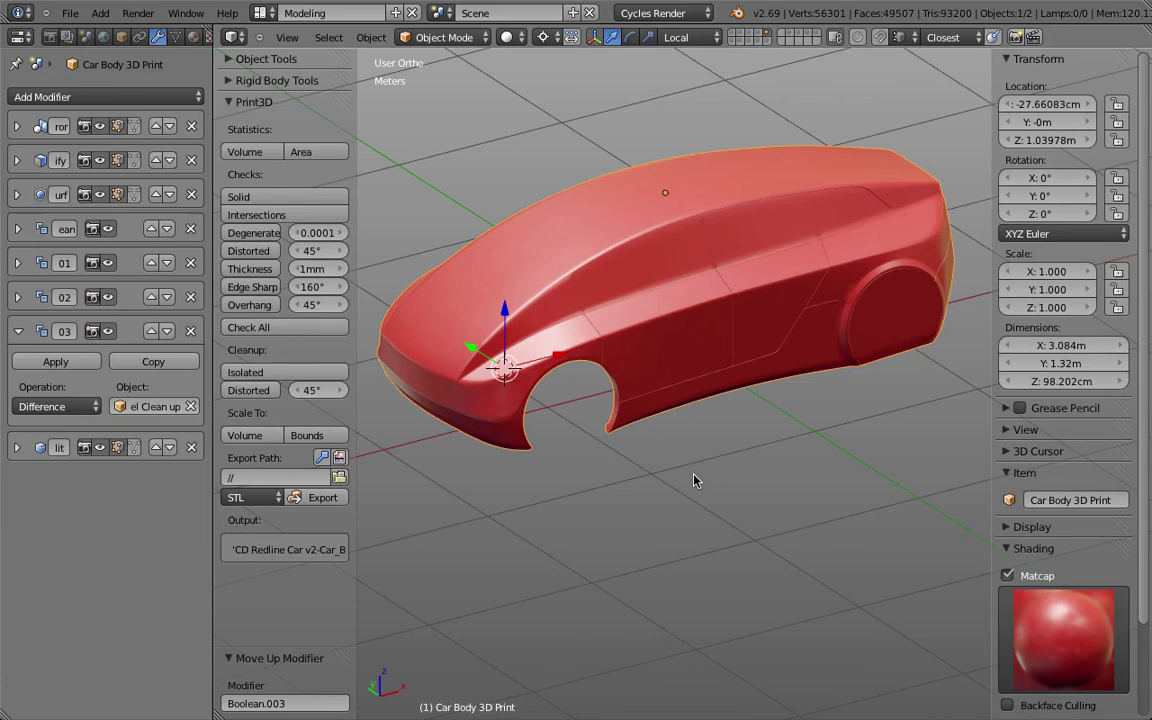
middle_drag(695, 481, 776, 490)
scroll(776, 490, down, 1)
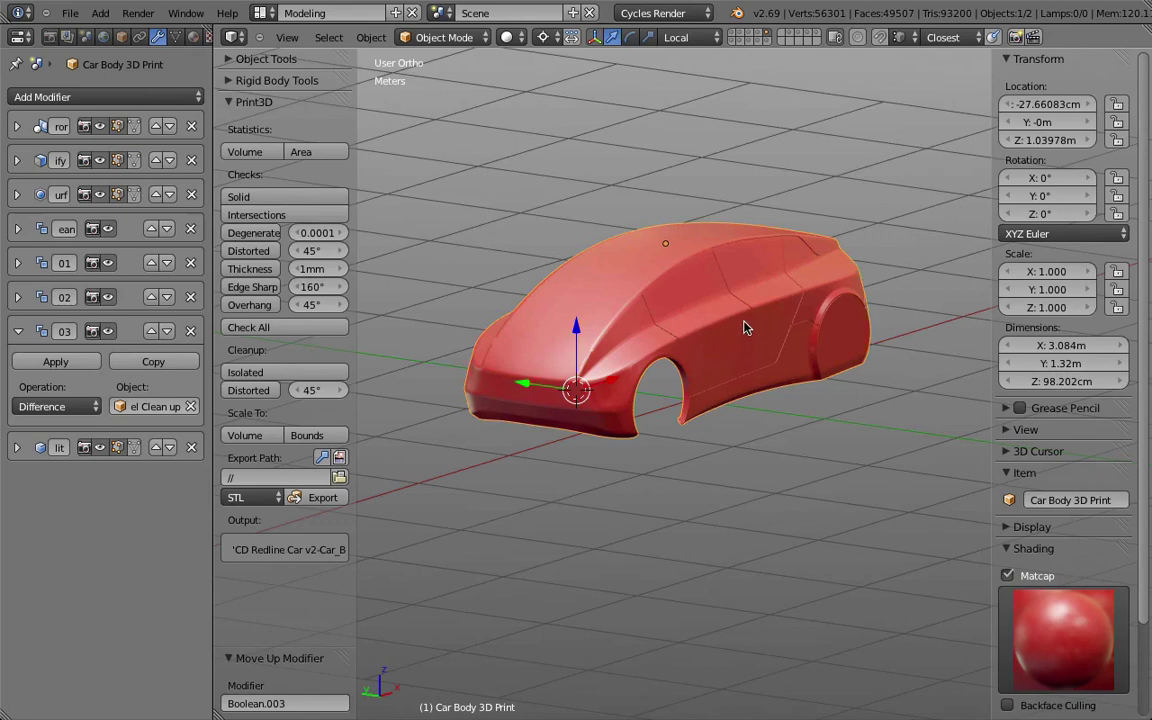
middle_drag(744, 328, 630, 370)
key(KP_1)
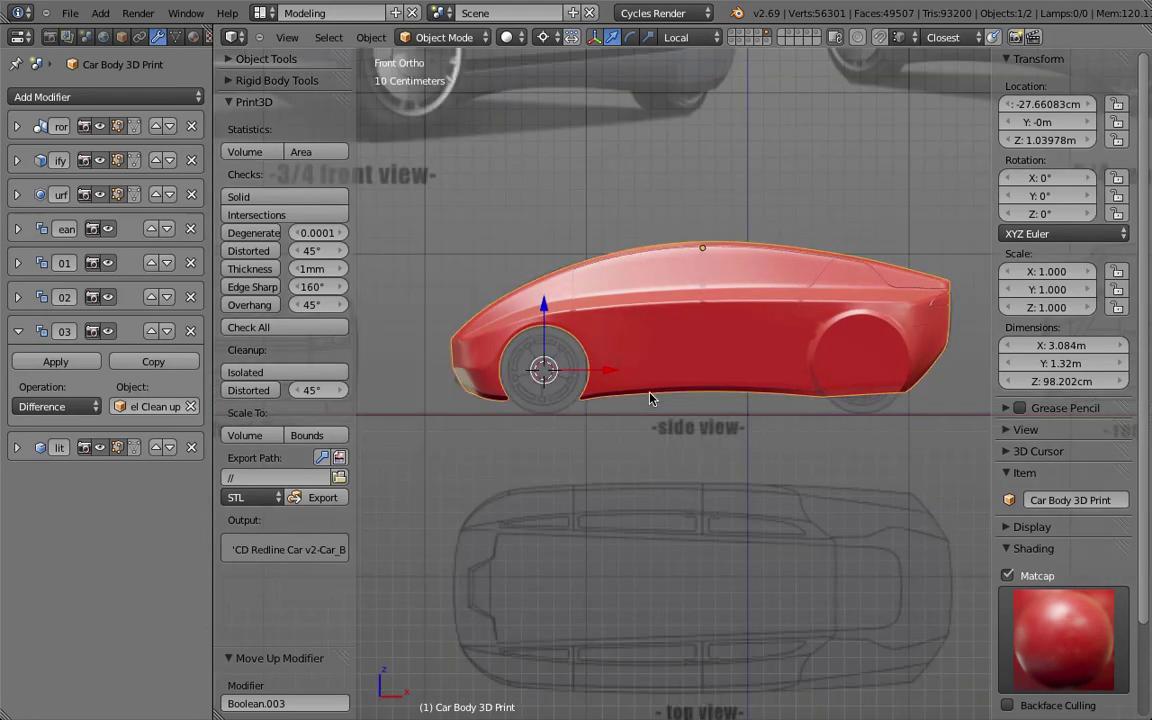